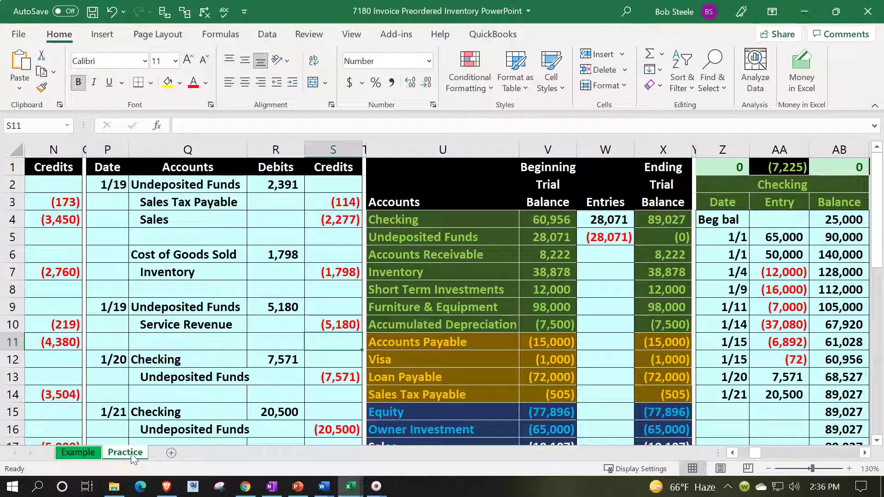
# Examine the 1/23 and 1/24 invoice journal entries on the Example sheet
pyautogui.click(86, 458)
pyautogui.click(86, 458)
pyautogui.click(158, 342)
pyautogui.scroll(-2, 160, 340)
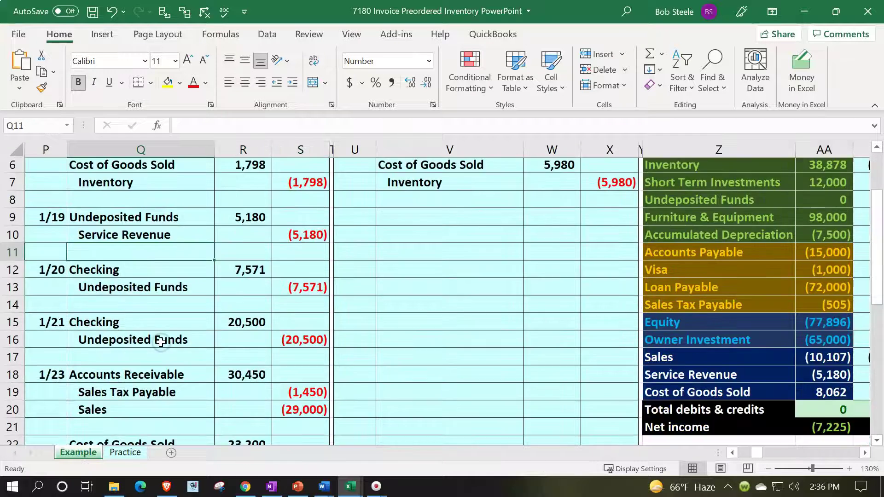
pyautogui.scroll(-2, 160, 341)
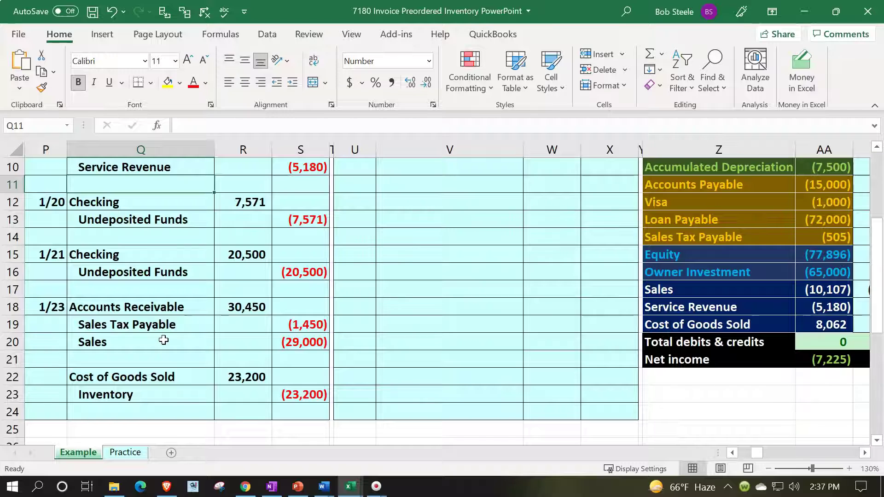
pyautogui.scroll(1, 163, 340)
pyautogui.scroll(2, 163, 339)
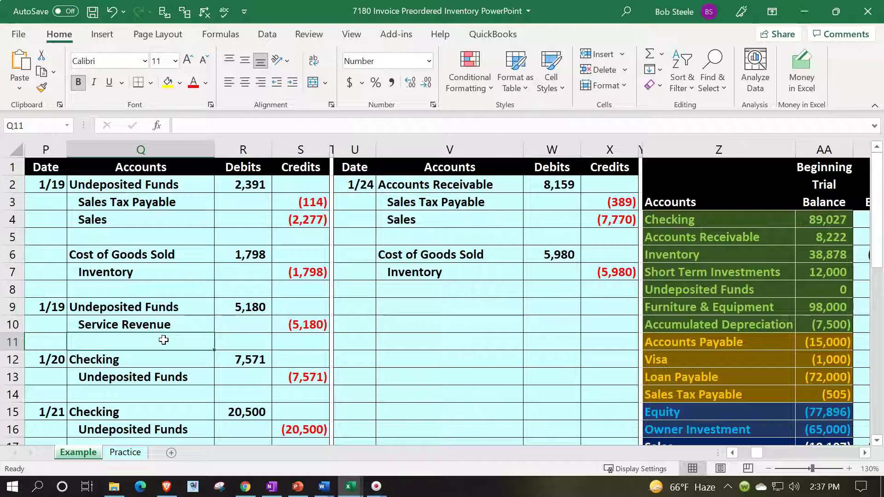
pyautogui.scroll(-2, 163, 339)
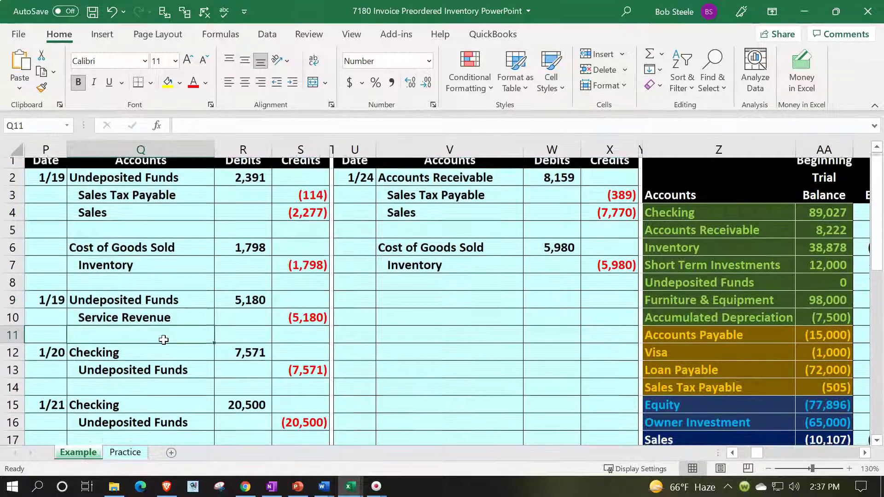
pyautogui.scroll(-1, 163, 340)
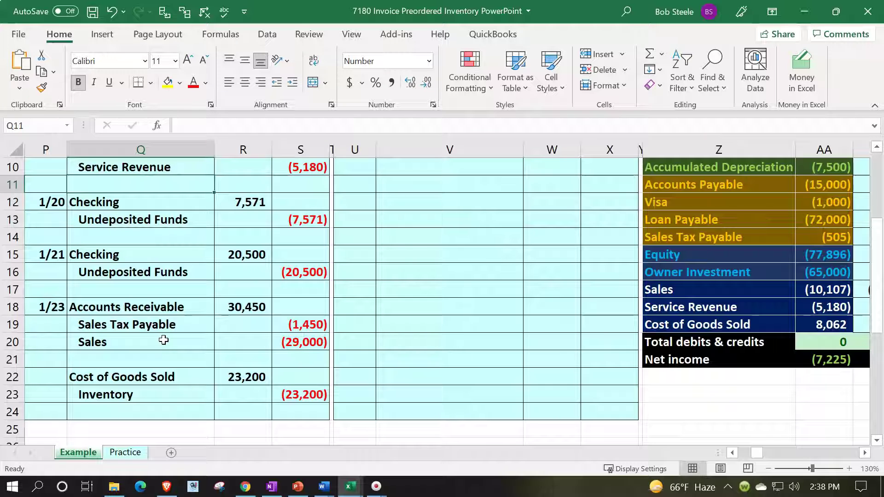
# Hide columns A through O on the Practice sheet
pyautogui.click(140, 459)
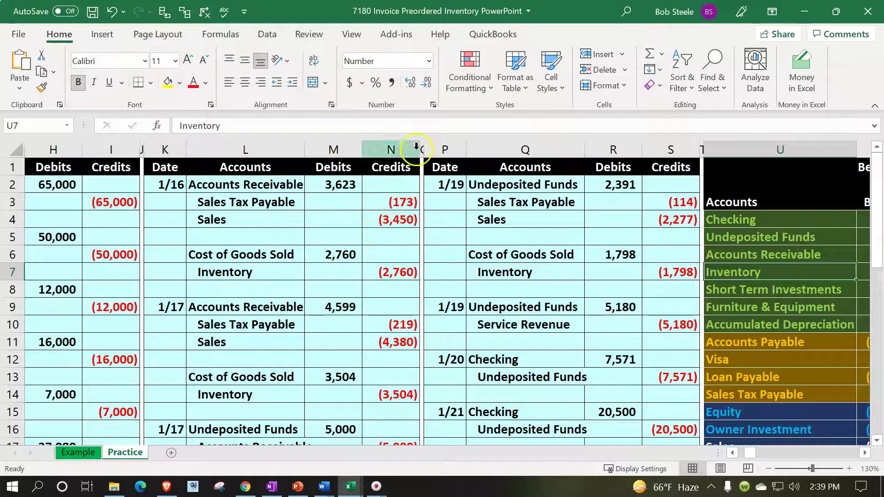
pyautogui.click(421, 146)
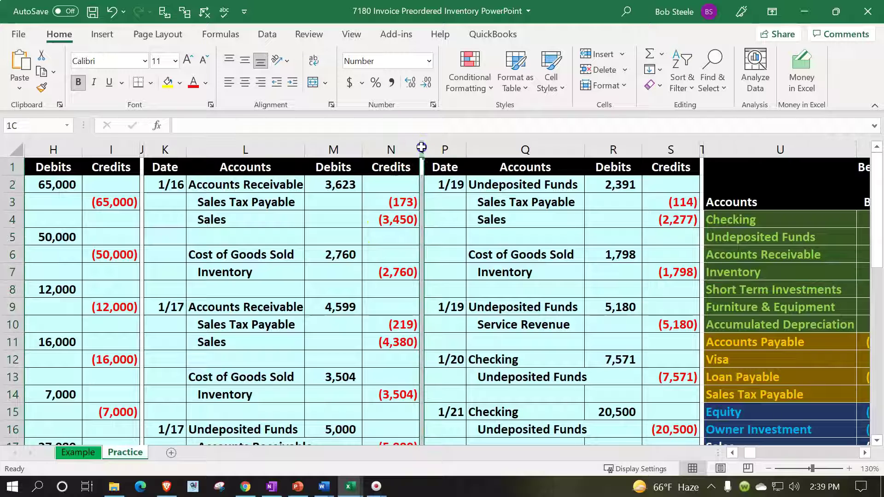
pyautogui.moveTo(421, 146); pyautogui.dragTo(119, 215)
pyautogui.rightClick(118, 215)
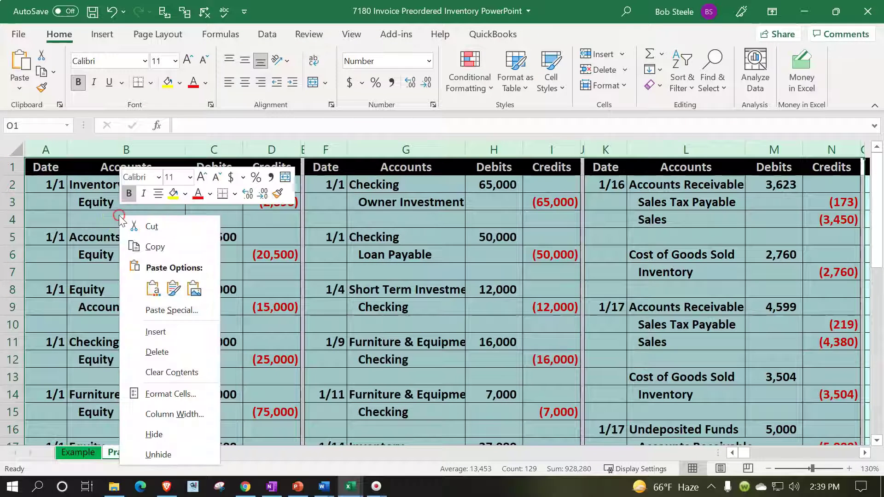
pyautogui.click(154, 433)
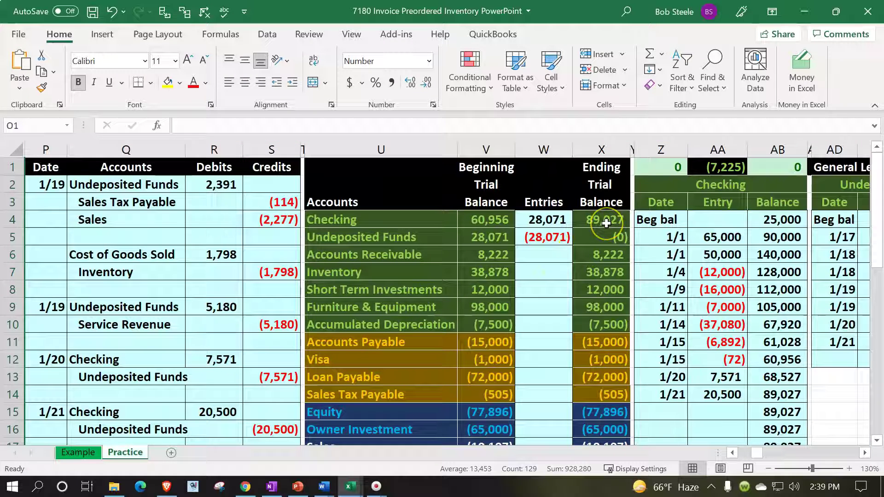
# Copy the Ending Trial Balance from X4:X19 and paste it as values into the Beginning Trial Balance column starting at V4
pyautogui.moveTo(602, 220); pyautogui.dragTo(582, 395)
pyautogui.hotkey('ctrl', 'c')
pyautogui.scroll(2, 582, 395)
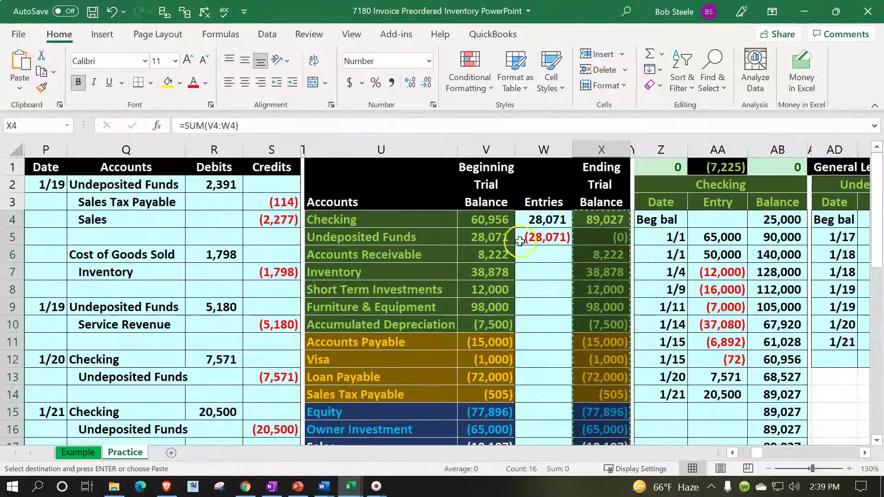
pyautogui.click(488, 220)
pyautogui.rightClick(488, 221)
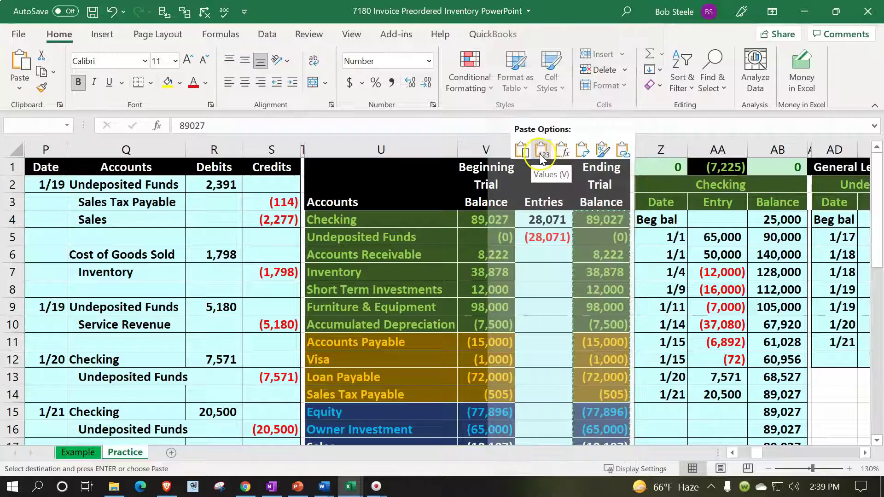
pyautogui.click(539, 154)
# Clear the trial balance's Entries column from W4 down to the Cost of Goods Sold row
pyautogui.moveTo(544, 223); pyautogui.dragTo(543, 400)
pyautogui.press('Escape')
pyautogui.scroll(2, 543, 400)
pyautogui.rightClick(539, 372)
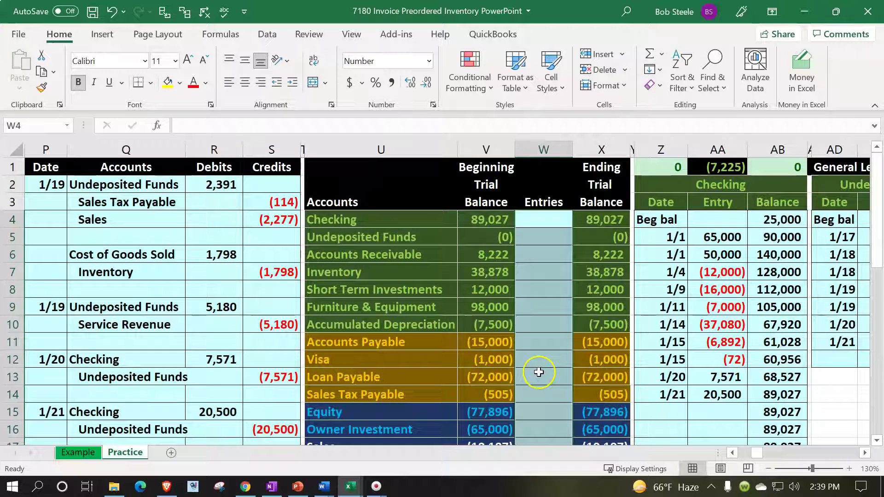
pyautogui.click(694, 322)
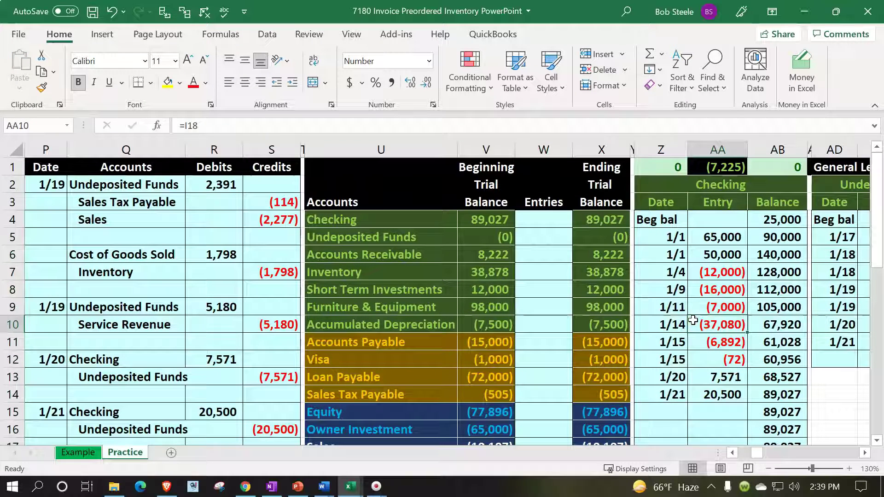
# Enter the date 1/23 in P18 for a new journal entry below the 1/21 entry
pyautogui.press('Left')
pyautogui.press('Left')
pyautogui.press('Left')
pyautogui.press('Left')
pyautogui.press('Left')
pyautogui.press('Left')
pyautogui.press('Left')
pyautogui.press('Left')
pyautogui.press('Left')
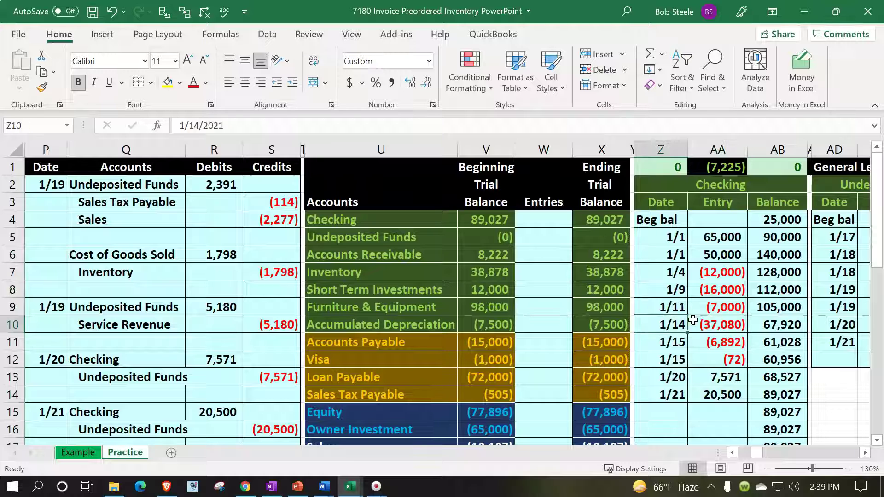
pyautogui.press('Left')
pyautogui.press('Down')
pyautogui.press('Down')
pyautogui.press('Down')
pyautogui.press('Down')
pyautogui.press('Down')
pyautogui.press('Down')
pyautogui.press('Down')
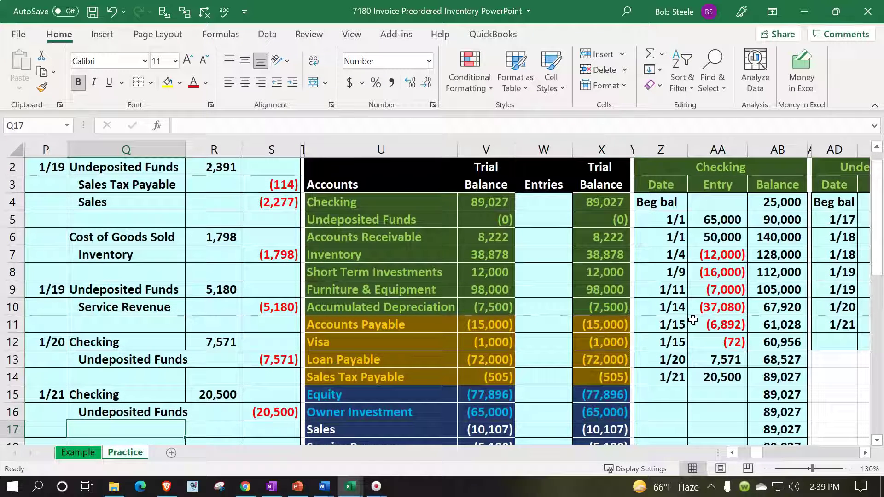
pyautogui.press('Down')
pyautogui.press('Down')
pyautogui.press('Down')
pyautogui.press('Up')
pyautogui.press('Up')
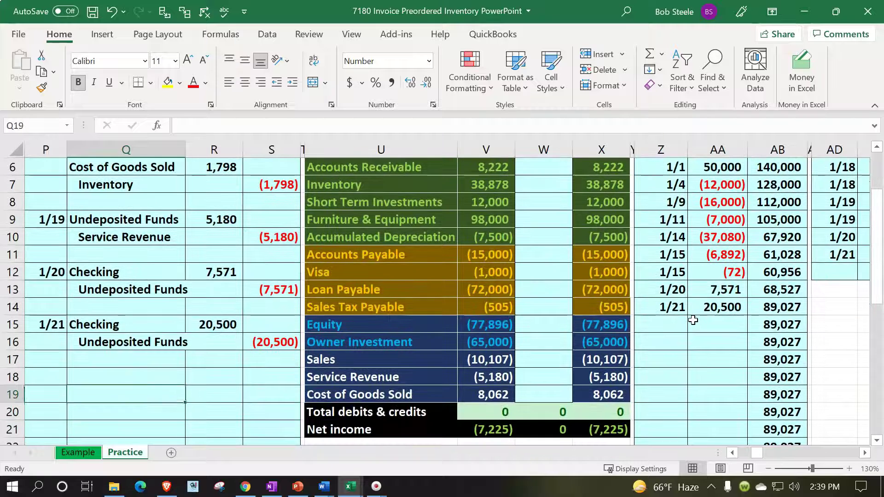
pyautogui.press('Left')
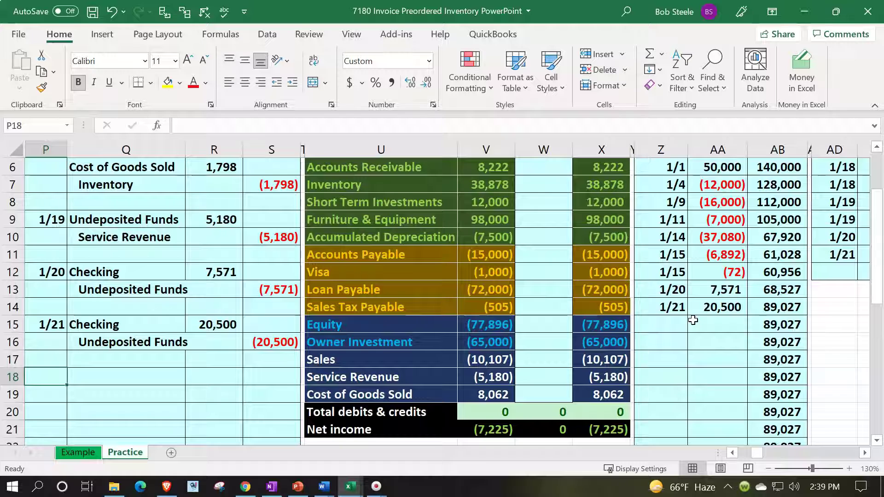
pyautogui.write('1/23')
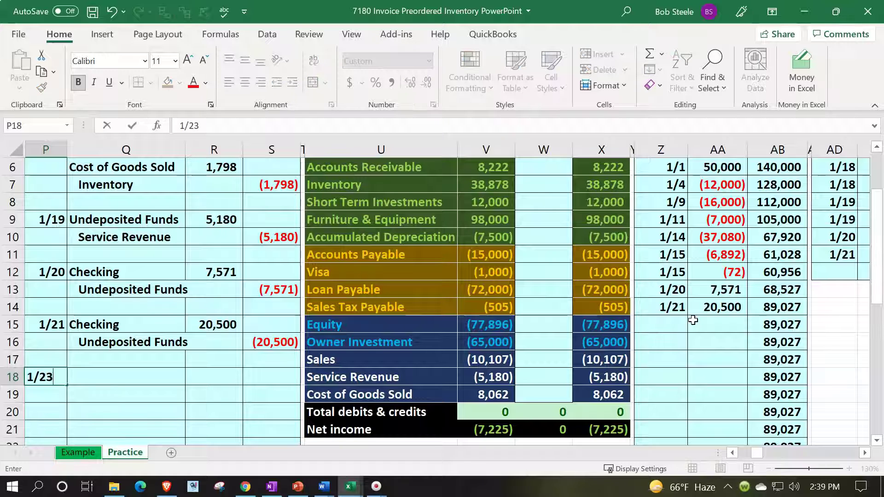
pyautogui.press('Tab')
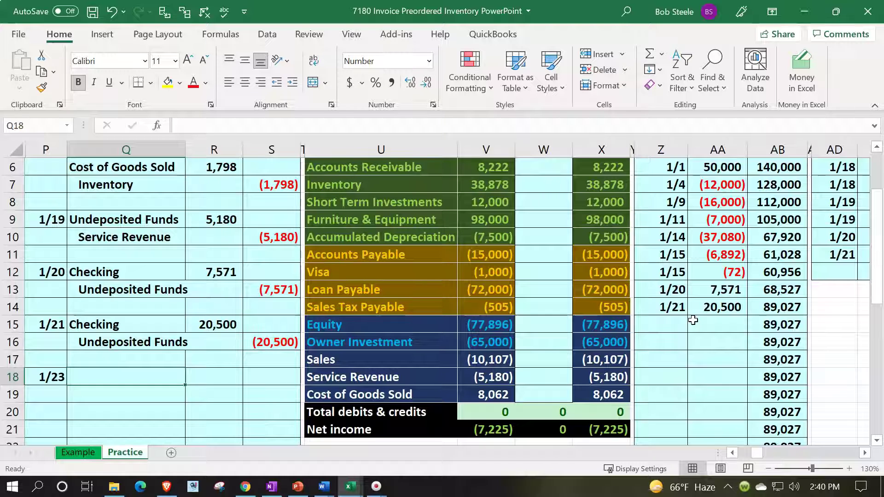
# Fill Q18 with a reference to the Accounts Receivable account name in the trial balance
pyautogui.write('=')
pyautogui.press('Right')
pyautogui.press('Right')
pyautogui.press('Right')
pyautogui.press('Up')
pyautogui.press('Up')
pyautogui.press('Up')
pyautogui.press('Up')
pyautogui.press('Up')
pyautogui.press('Up')
pyautogui.press('Up')
pyautogui.press('Up')
pyautogui.press('Up')
pyautogui.press('Up')
pyautogui.press('Up')
pyautogui.press('Up')
pyautogui.press('Right')
pyautogui.press('Return')
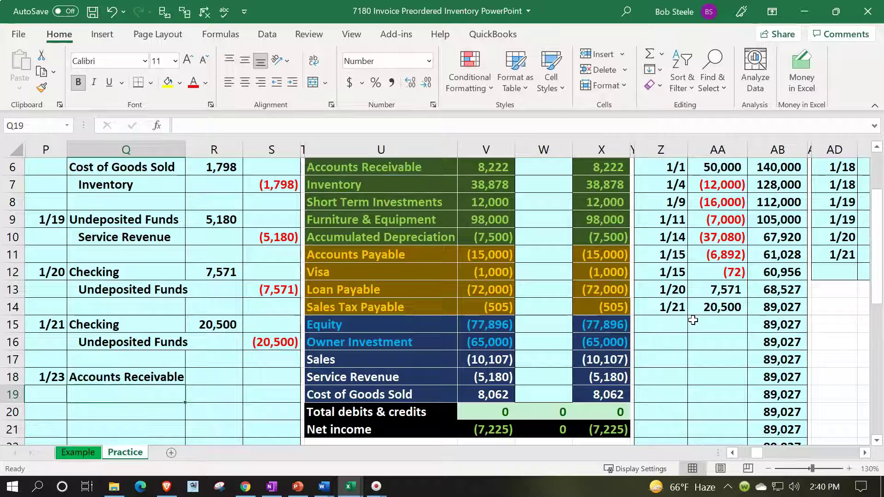
# Fill Q19 with a reference to Sales Tax Payable in the trial balance (=U14)
pyautogui.write('=')
pyautogui.press('Right')
pyautogui.press('Right')
pyautogui.press('Right')
pyautogui.press('Right')
pyautogui.press('Up')
pyautogui.press('Up')
pyautogui.press('Up')
pyautogui.press('Up')
pyautogui.press('Up')
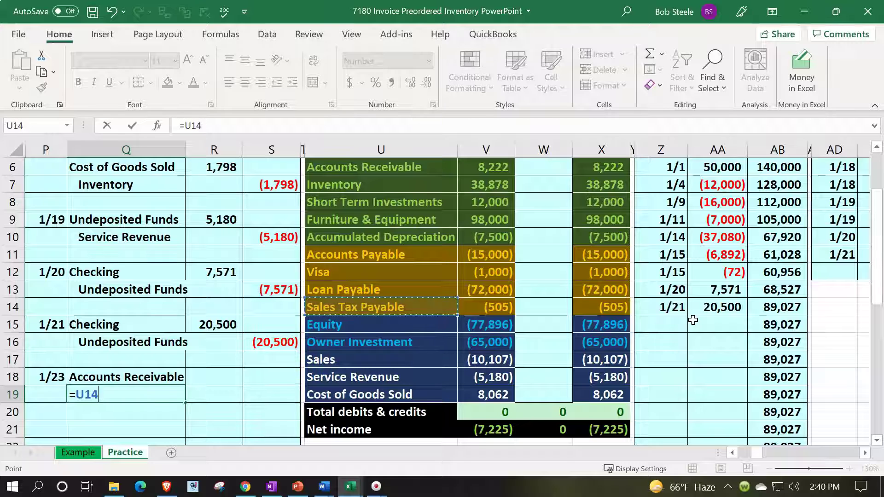
pyautogui.press('Return')
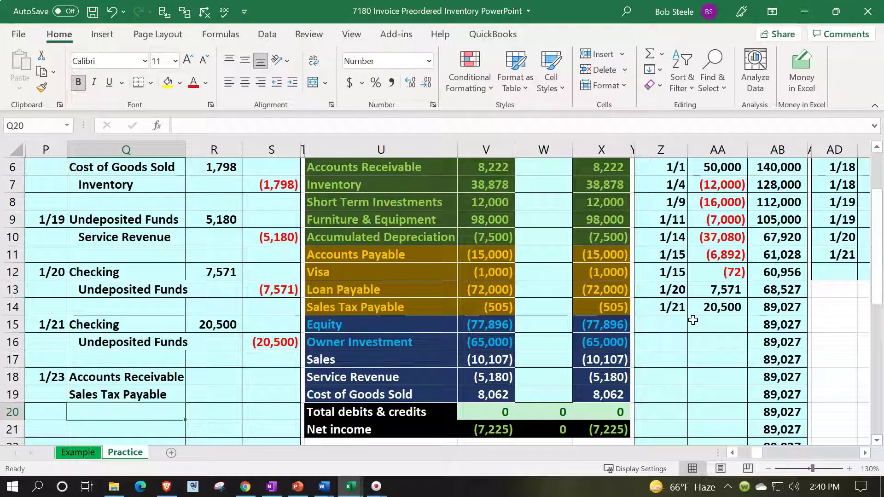
# Fill Q20 with a reference to Sales in the trial balance (=U17)
pyautogui.write('=')
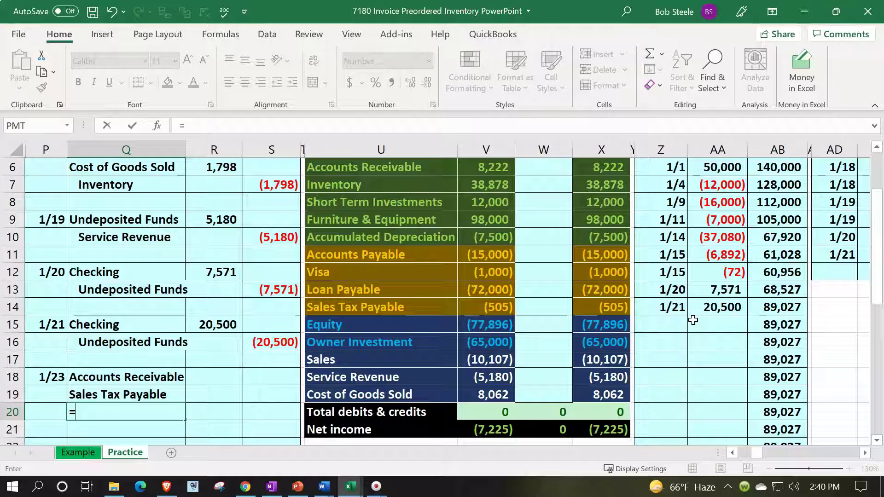
pyautogui.press('Right')
pyautogui.press('Right')
pyautogui.press('Right')
pyautogui.press('Up')
pyautogui.press('Up')
pyautogui.press('Up')
pyautogui.press('Right')
pyautogui.press('Return')
# Indent the two credit accounts in Q19:Q20 one level
pyautogui.press('Up')
pyautogui.hotkey('shift', 'Up')
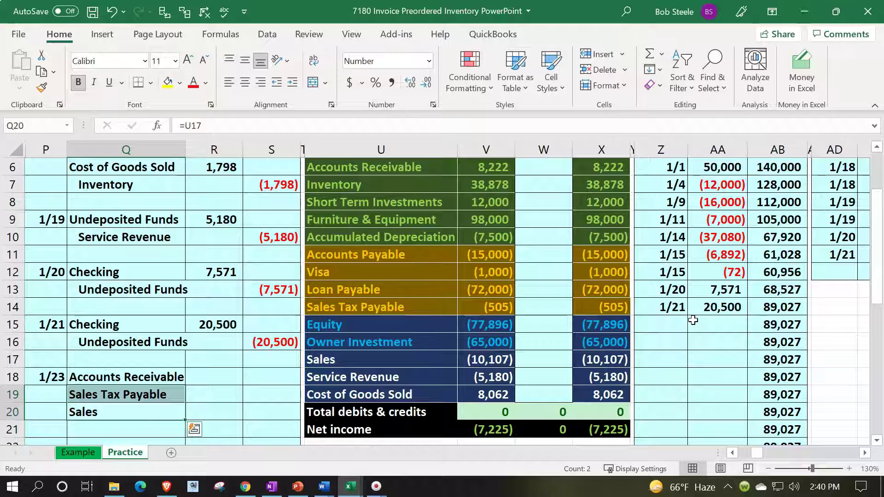
pyautogui.click(293, 84)
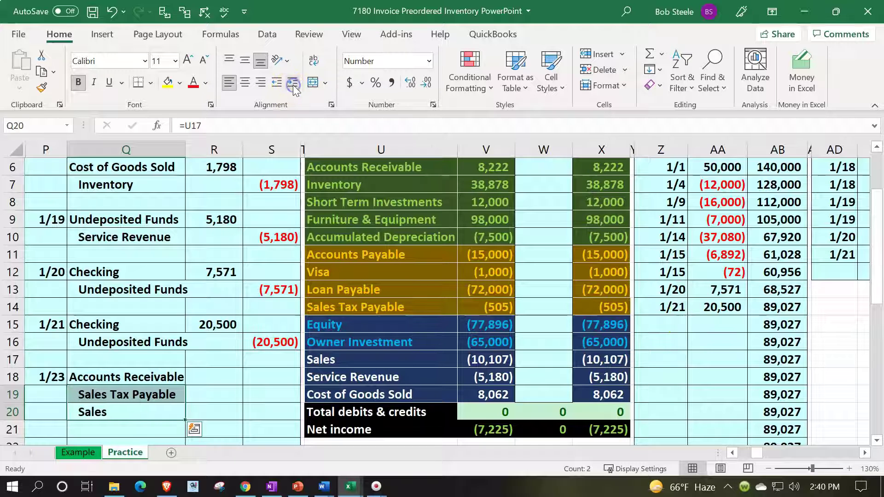
# Leave Q21 blank and fill Q22 with a reference to Cost of Goods Sold in the trial balance
pyautogui.press('Down')
pyautogui.press('Down')
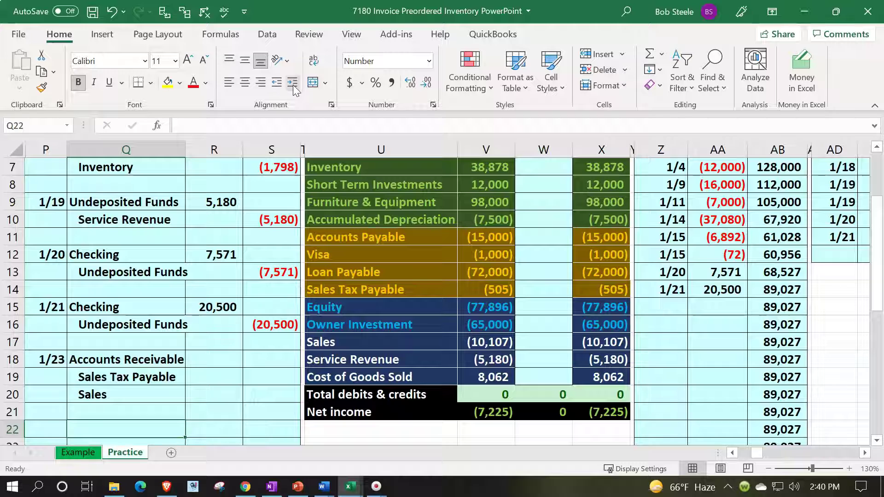
pyautogui.write('=')
pyautogui.press('Right')
pyautogui.press('Right')
pyautogui.press('Right')
pyautogui.press('Up')
pyautogui.press('Up')
pyautogui.press('Right')
pyautogui.press('Up')
pyautogui.press('Return')
# Fill Q23 with a reference to Inventory in the trial balance (=U7) and indent it one level
pyautogui.write('=')
pyautogui.press('Up')
pyautogui.press('Up')
pyautogui.press('Up')
pyautogui.press('Up')
pyautogui.press('Up')
pyautogui.press('Up')
pyautogui.press('Up')
pyautogui.press('Up')
pyautogui.press('Up')
pyautogui.press('Up')
pyautogui.press('Up')
pyautogui.press('Up')
pyautogui.press('Up')
pyautogui.press('Up')
pyautogui.press('Up')
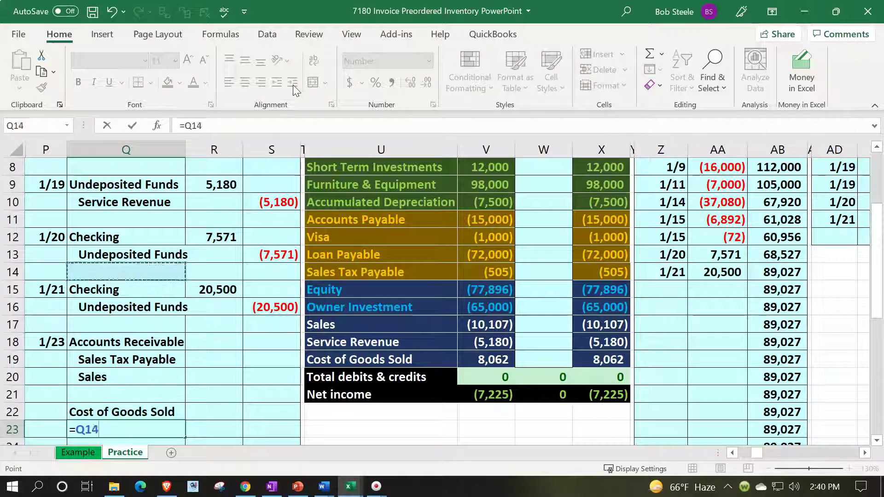
pyautogui.press('Up')
pyautogui.press('Up')
pyautogui.press('Right')
pyautogui.press('Right')
pyautogui.press('Right')
pyautogui.press('Right')
pyautogui.press('Down')
pyautogui.press('Return')
pyautogui.press('Up')
pyautogui.click(294, 88)
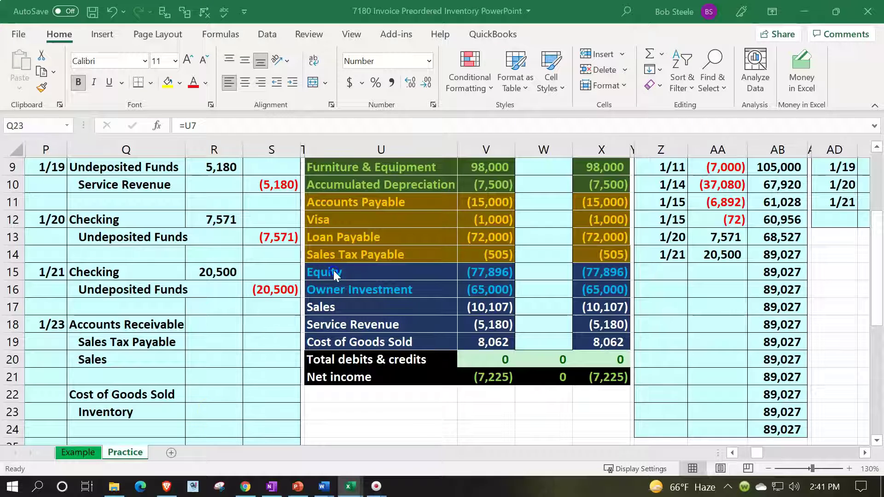
# Enter the date 1/23 in CD14, the next free transaction row of the ELP inventory ledger
pyautogui.click(394, 220)
pyautogui.hotkey('ctrl', 'Right')
pyautogui.hotkey('ctrl', 'Right')
pyautogui.hotkey('ctrl', 'Right')
pyautogui.hotkey('ctrl', 'Right')
pyautogui.hotkey('ctrl', 'Right')
pyautogui.hotkey('ctrl', 'Right')
pyautogui.hotkey('ctrl', 'Right')
pyautogui.hotkey('ctrl', 'Right')
pyautogui.hotkey('ctrl', 'Right')
pyautogui.hotkey('ctrl', 'Right')
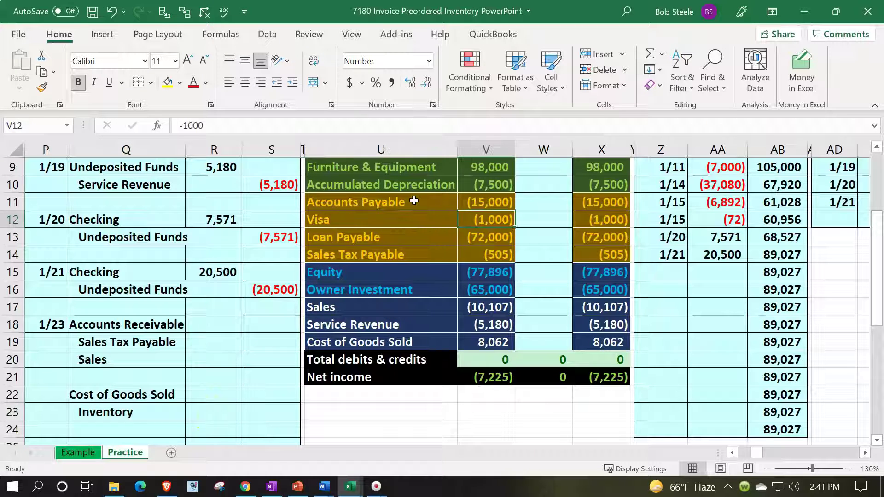
pyautogui.hotkey('ctrl', 'Right')
pyautogui.hotkey('ctrl', 'Right')
pyautogui.hotkey('ctrl', 'Right')
pyautogui.hotkey('ctrl', 'Right')
pyautogui.hotkey('ctrl', 'Right')
pyautogui.hotkey('ctrl', 'Right')
pyautogui.hotkey('ctrl', 'Right')
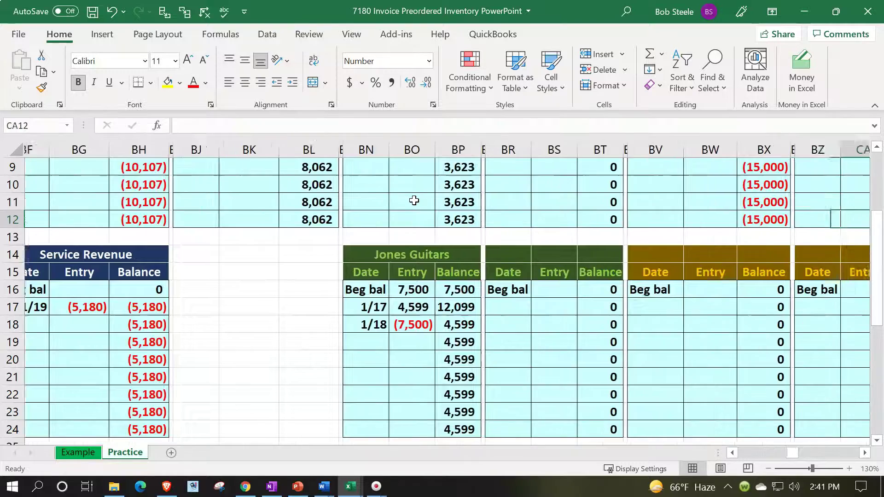
pyautogui.hotkey('ctrl', 'Right')
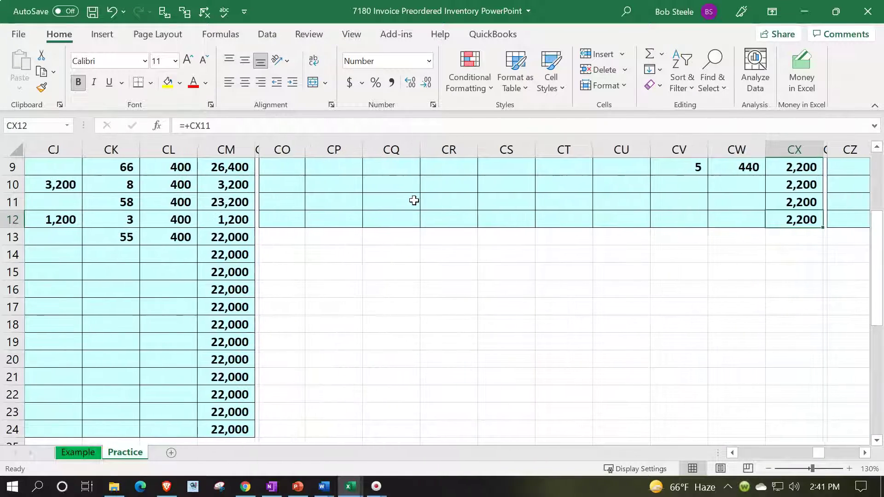
pyautogui.scroll(3, 414, 200)
pyautogui.click(411, 237)
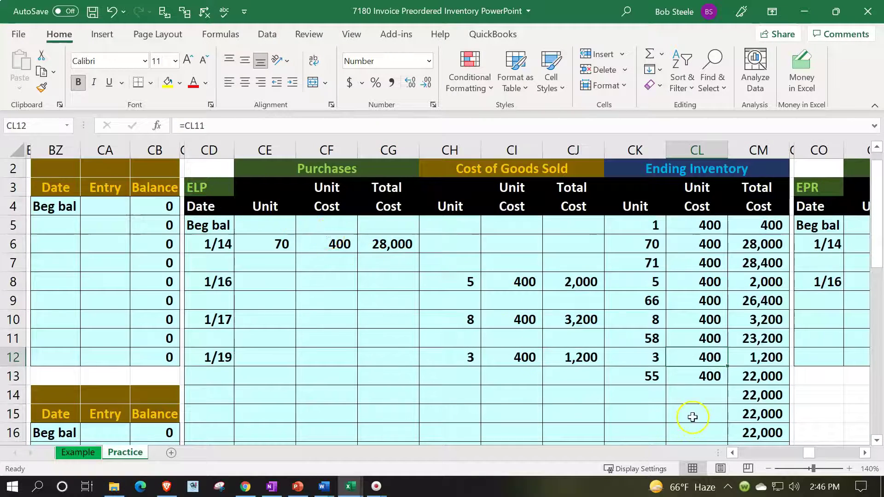
pyautogui.click(696, 396)
pyautogui.press('Left')
pyautogui.press('Left')
pyautogui.press('Left')
pyautogui.press('Left')
pyautogui.press('Left')
pyautogui.press('Left')
pyautogui.press('Left')
pyautogui.press('Left')
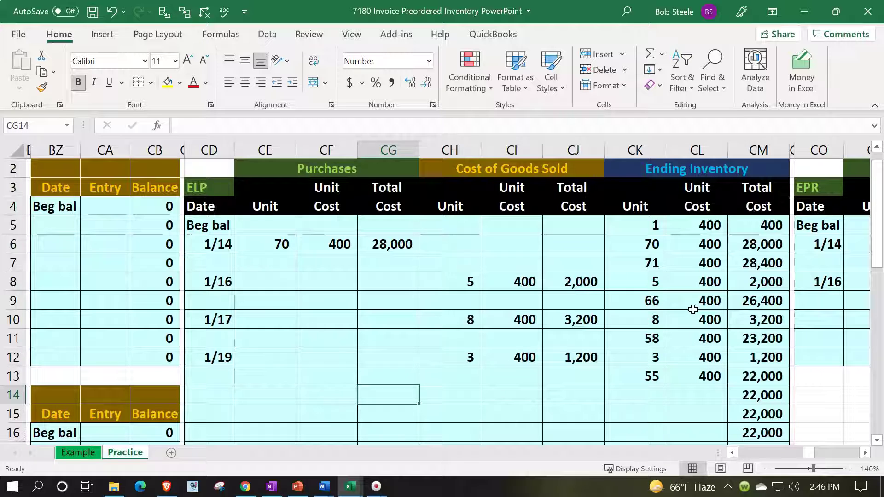
pyautogui.write('1/2')
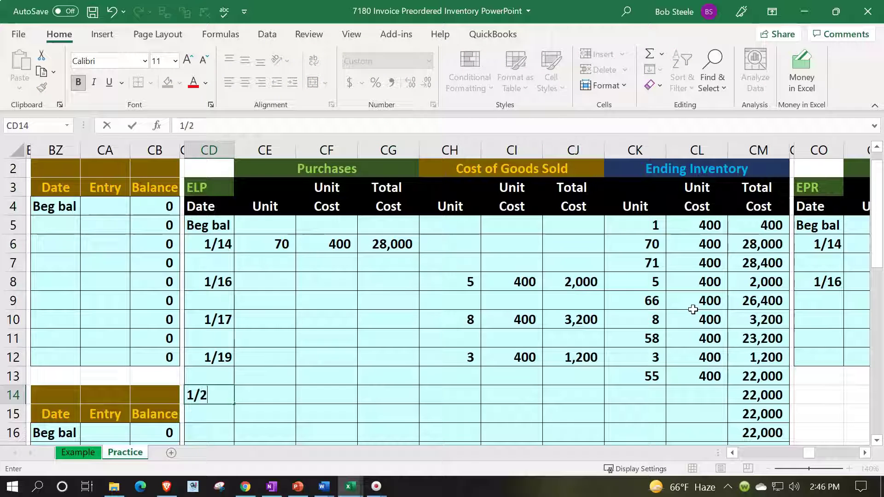
pyautogui.write('3')
pyautogui.press('Return')
# Enter 50 units under Cost of Goods Sold in CH14 for the 1/23 ELP sale
pyautogui.press('Right')
pyautogui.press('Right')
pyautogui.press('Right')
pyautogui.press('Right')
pyautogui.press('Up')
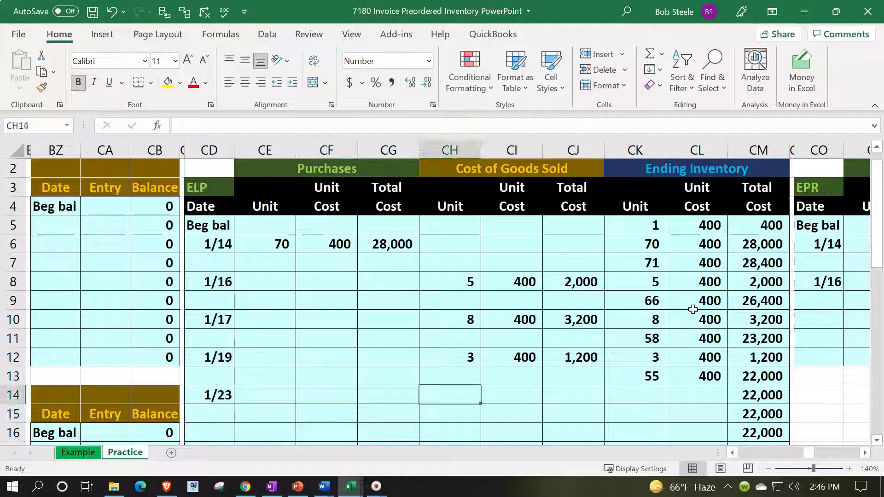
pyautogui.write('50')
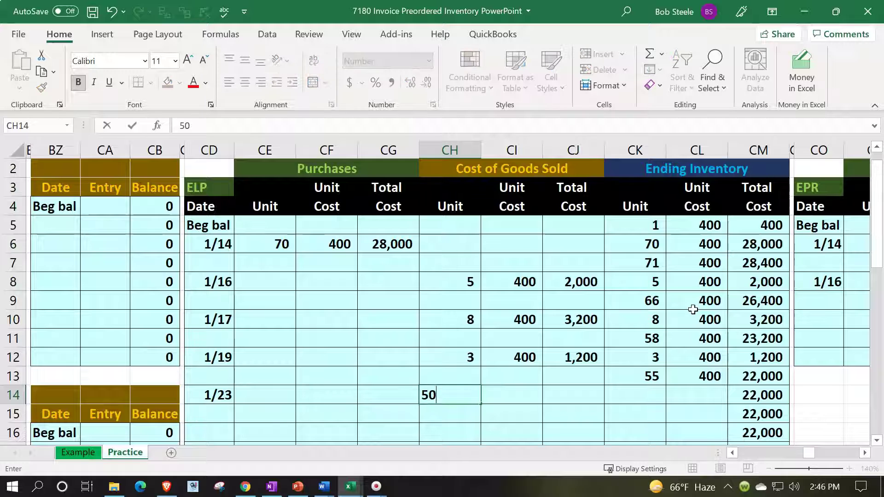
pyautogui.press('Tab')
# Fill the Cost of Goods Sold unit cost in CI14 with a reference to the last ending unit cost (+CL13)
pyautogui.write('4')
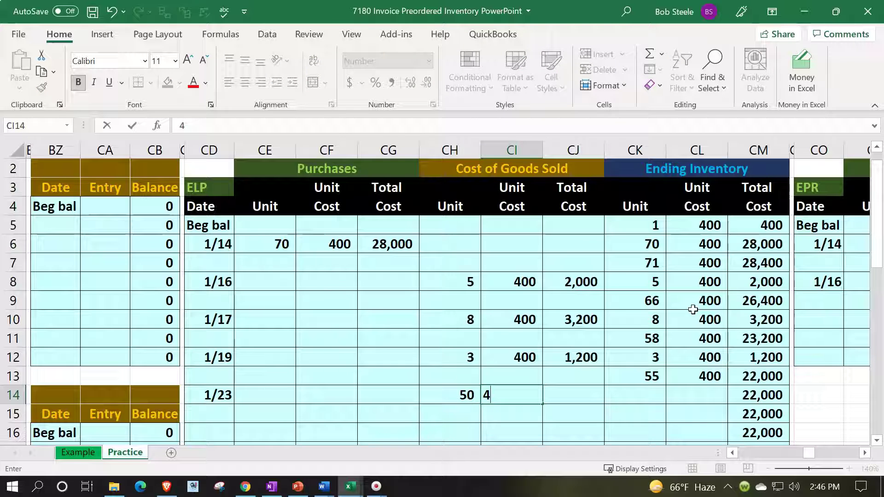
pyautogui.write('+')
pyautogui.press('Right')
pyautogui.press('Right')
pyautogui.press('Right')
pyautogui.press('Up')
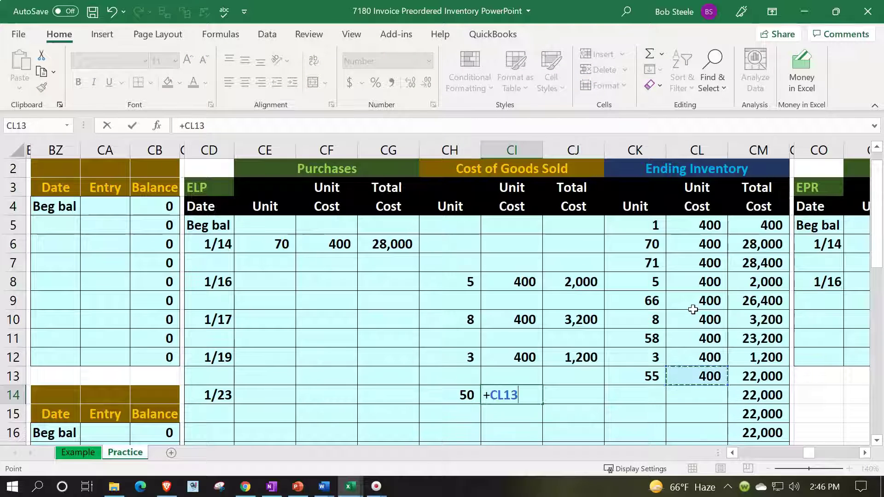
pyautogui.press('Tab')
# Calculate the total cost of the ELP sale in CJ14 as units times unit cost (CH14*CI14)
pyautogui.write('+')
pyautogui.press('Left')
pyautogui.press('Left')
pyautogui.write('*')
pyautogui.press('Left')
pyautogui.press('Return')
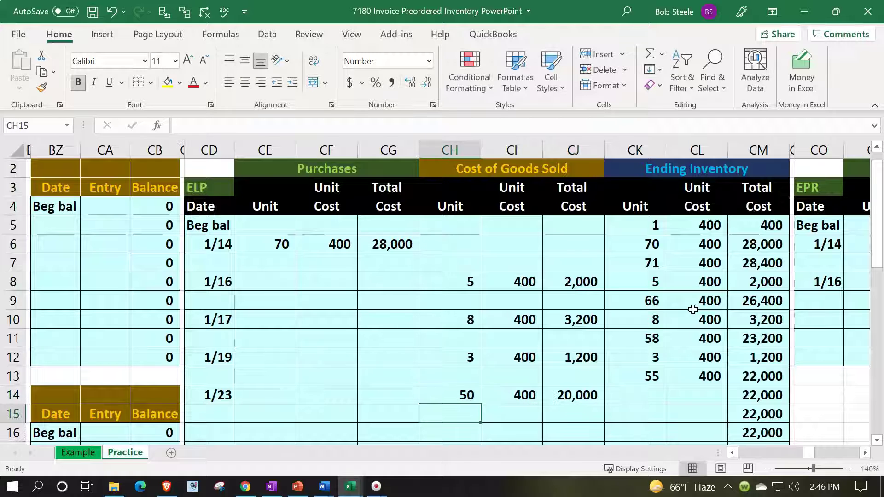
# Fill the Ending Inventory units in CK14 with a reference to the units sold (=CH14)
pyautogui.press('Right')
pyautogui.press('Right')
pyautogui.press('Right')
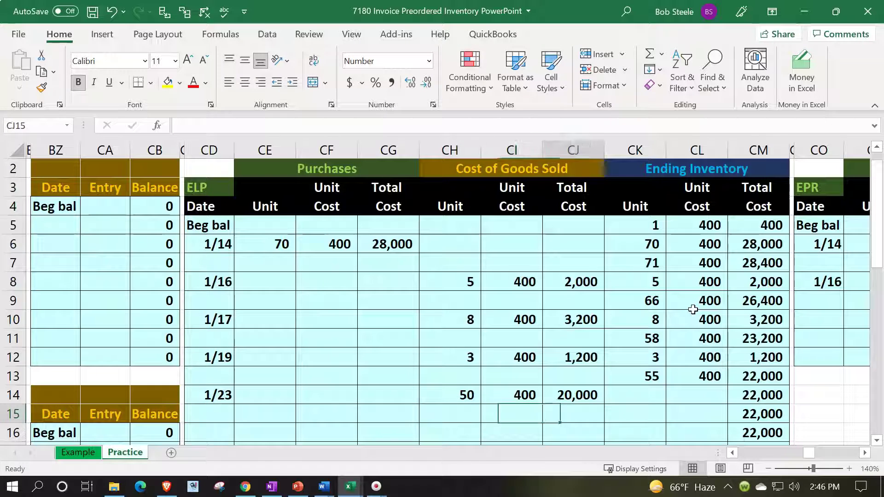
pyautogui.press('Up')
pyautogui.write('=')
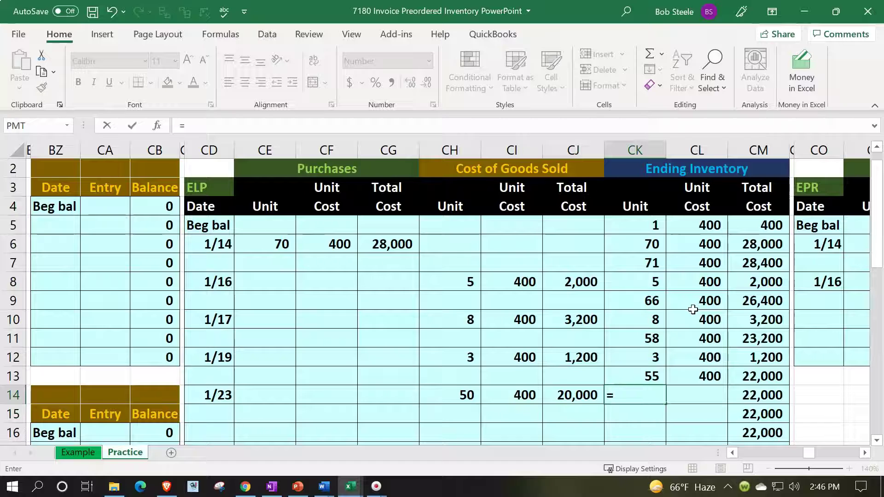
pyautogui.press('Left')
pyautogui.press('Left')
pyautogui.press('Left')
pyautogui.press('Tab')
# Reference the unit cost above in CL14 (+CL13) and calculate the total cost in CM14 as CK14*CL14
pyautogui.write('+')
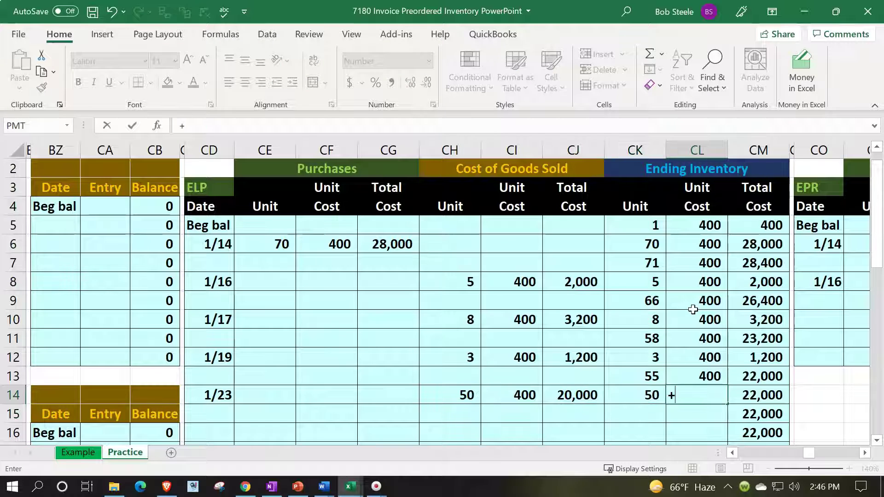
pyautogui.press('Up')
pyautogui.press('Tab')
pyautogui.write('+')
pyautogui.press('Left')
pyautogui.press('Left')
pyautogui.write('*')
pyautogui.press('Left')
pyautogui.press('Return')
# Calculate the remaining ELP units in CK15 by subtracting the units sold from the prior balance (=CK13-CK14)
pyautogui.write('=')
pyautogui.press('Up')
pyautogui.press('Up')
pyautogui.write('-')
pyautogui.press('Up')
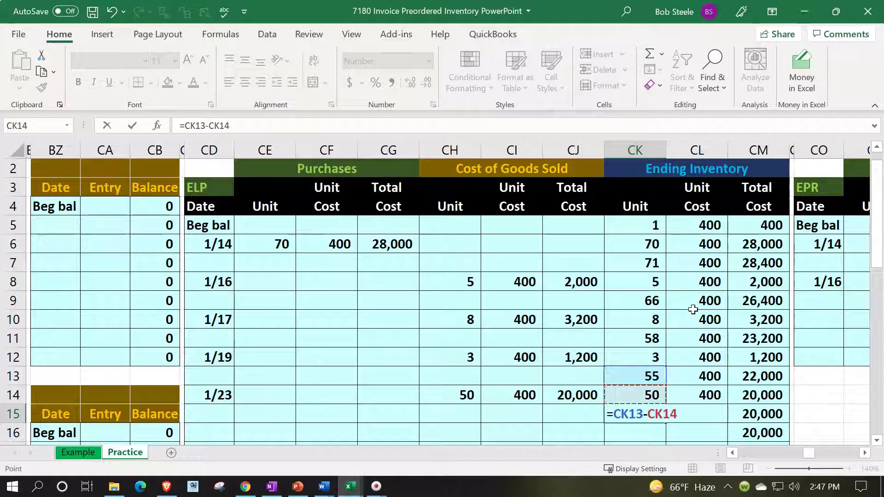
pyautogui.press('Tab')
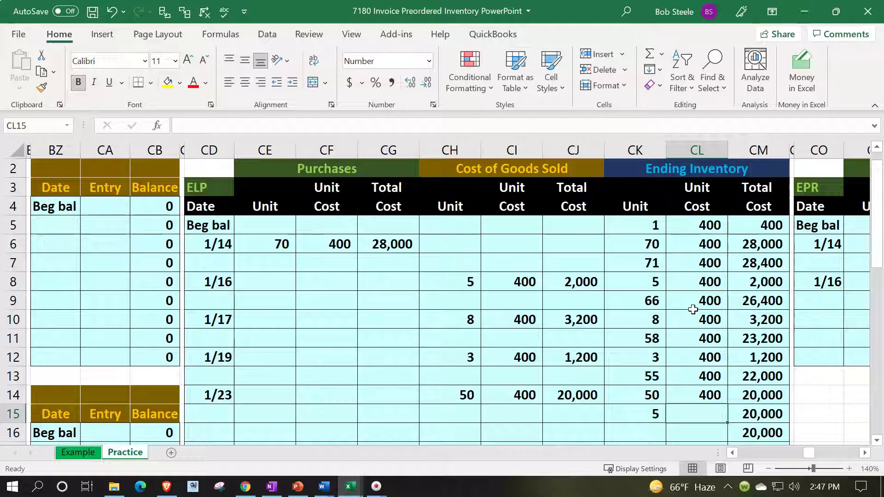
# Reference the unit cost above in CL15 (+CL14) and calculate the remaining total cost in CM15 as CK15*CL15
pyautogui.write('+')
pyautogui.press('Up')
pyautogui.press('Tab')
pyautogui.write('+')
pyautogui.press('Left')
pyautogui.press('Left')
pyautogui.write('*')
pyautogui.press('Left')
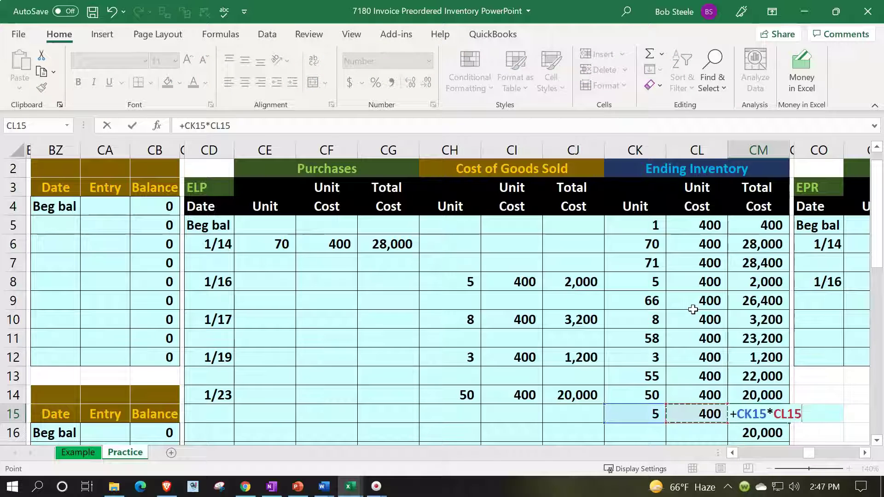
pyautogui.press('Return')
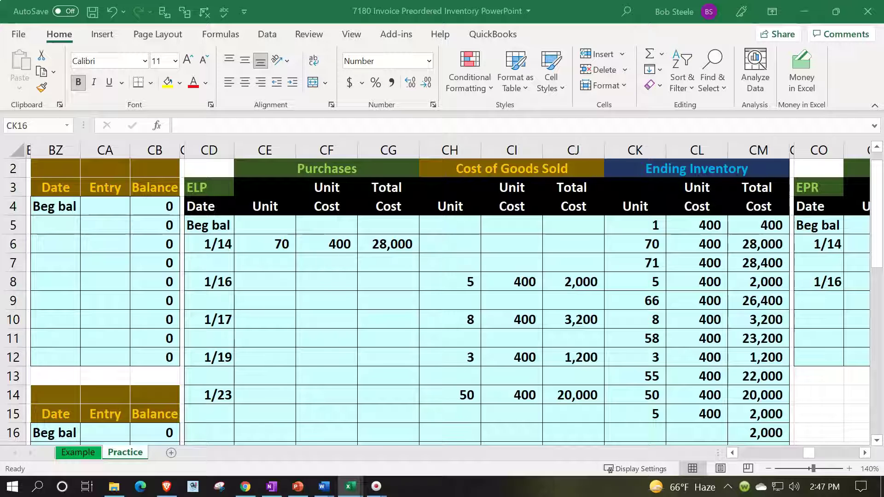
# Enter the date 1/23 in CO34, the next free transaction row of the EPSH inventory ledger
pyautogui.scroll(-4, 594, 333)
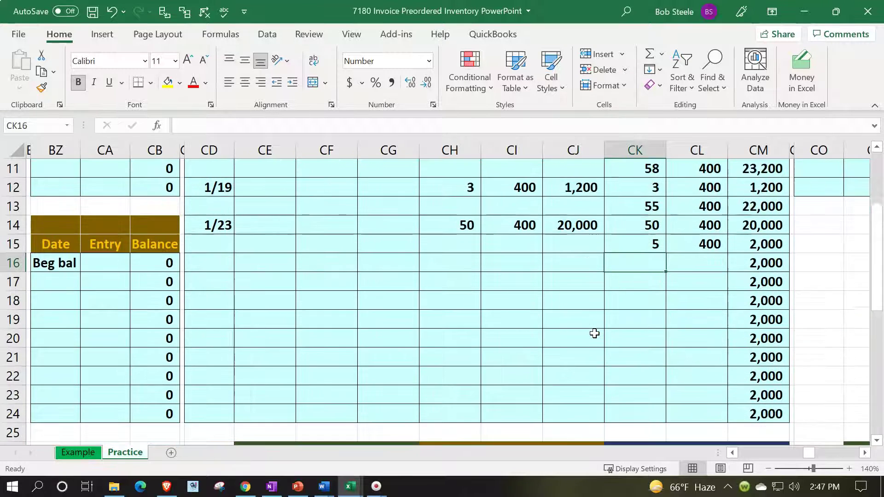
pyautogui.scroll(-3, 594, 333)
pyautogui.click(597, 331)
pyautogui.press('Right')
pyautogui.press('Right')
pyautogui.press('Right')
pyautogui.press('Right')
pyautogui.press('Right')
pyautogui.press('Right')
pyautogui.press('Right')
pyautogui.press('Right')
pyautogui.press('Right')
pyautogui.press('Right')
pyautogui.press('Right')
pyautogui.press('Right')
pyautogui.press('Right')
pyautogui.press('Right')
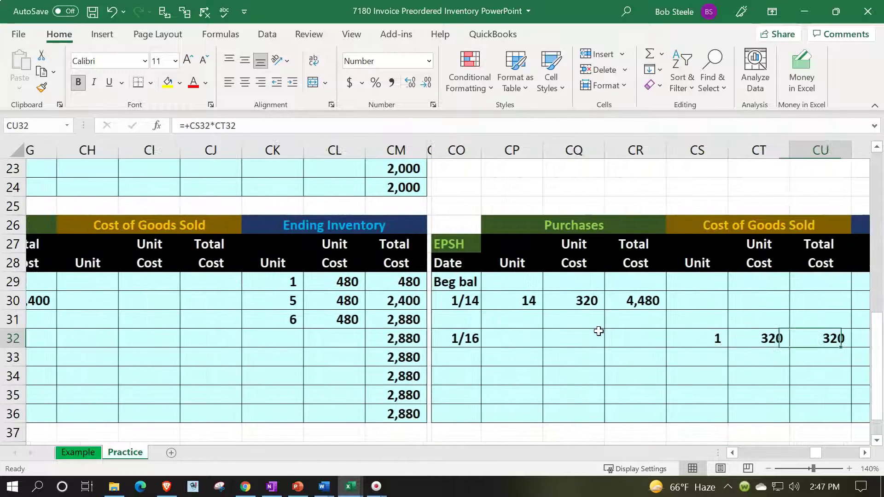
pyautogui.press('Right')
pyautogui.press('Right')
pyautogui.press('Right')
pyautogui.press('Left')
pyautogui.press('Left')
pyautogui.press('Left')
pyautogui.press('Left')
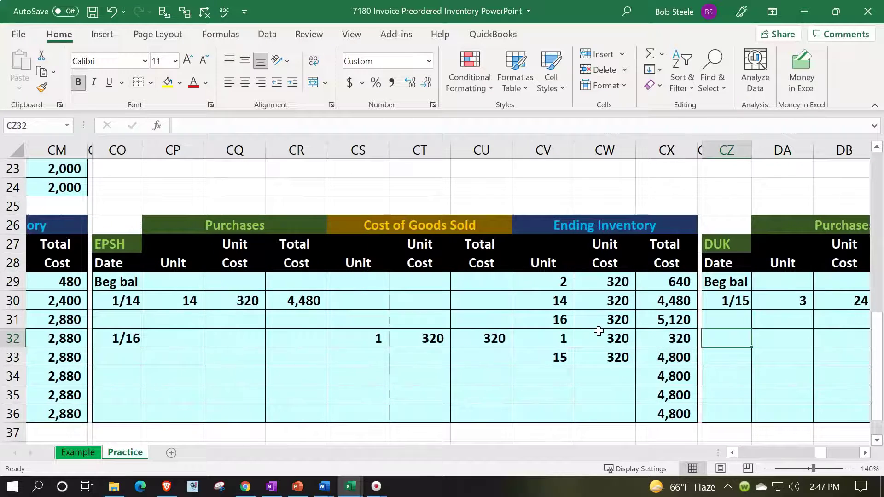
pyautogui.press('Left')
pyautogui.press('Left')
pyautogui.press('Left')
pyautogui.press('Left')
pyautogui.press('Down')
pyautogui.press('Down')
pyautogui.press('Right')
pyautogui.press('Right')
pyautogui.press('Right')
pyautogui.press('Right')
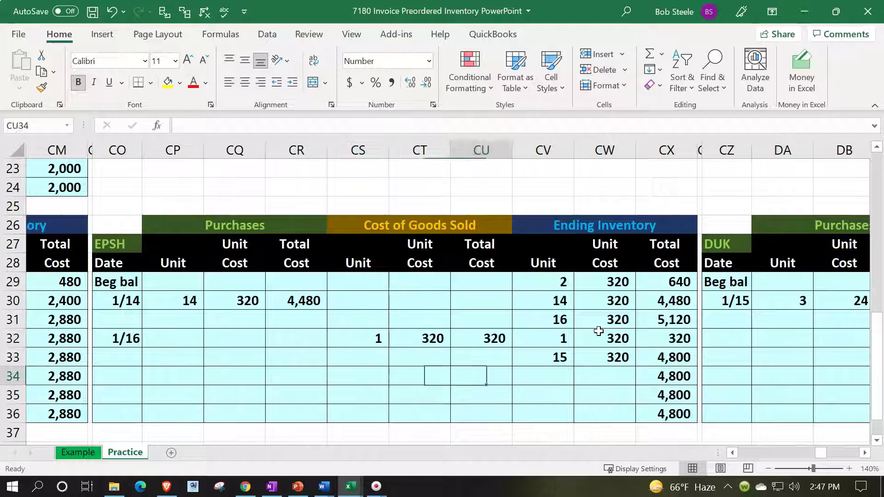
pyautogui.press('Left')
pyautogui.press('Left')
pyautogui.press('Left')
pyautogui.press('Left')
pyautogui.press('Left')
pyautogui.press('Left')
pyautogui.press('Left')
pyautogui.press('Left')
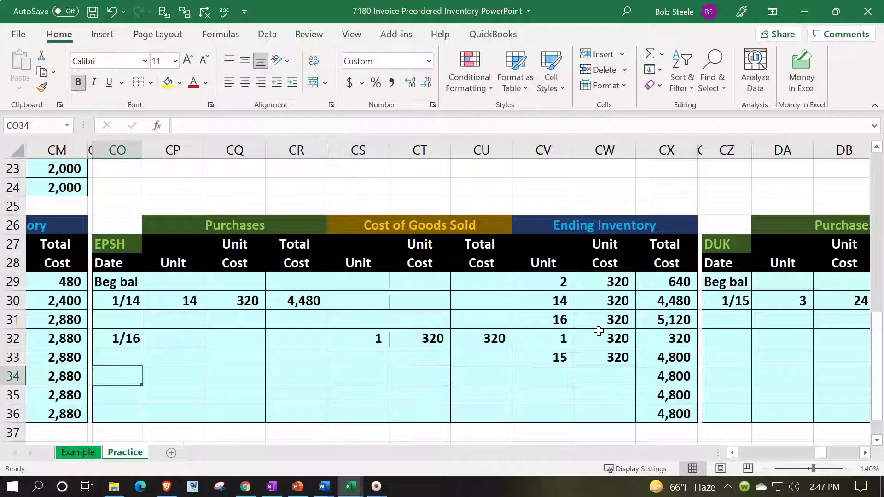
pyautogui.write('1/23')
pyautogui.press('Return')
# Enter 10 units in CS34 and a unit cost of 320 in CT34 under Cost of Goods Sold for EPSH
pyautogui.press('Right')
pyautogui.press('Right')
pyautogui.press('Right')
pyautogui.press('Right')
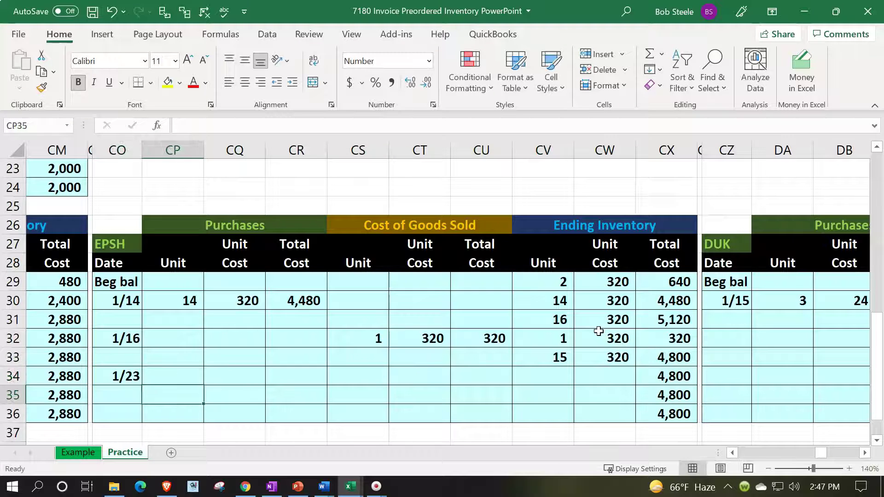
pyautogui.press('Up')
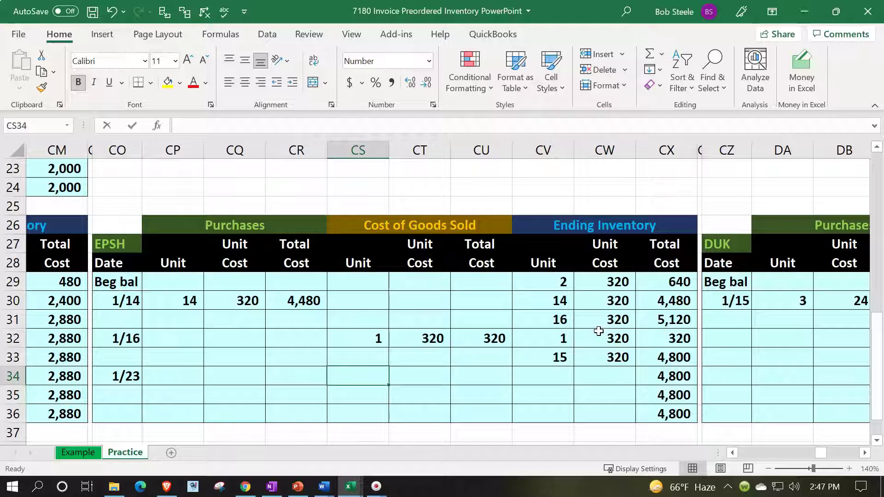
pyautogui.write('10')
pyautogui.press('Tab')
pyautogui.write('320')
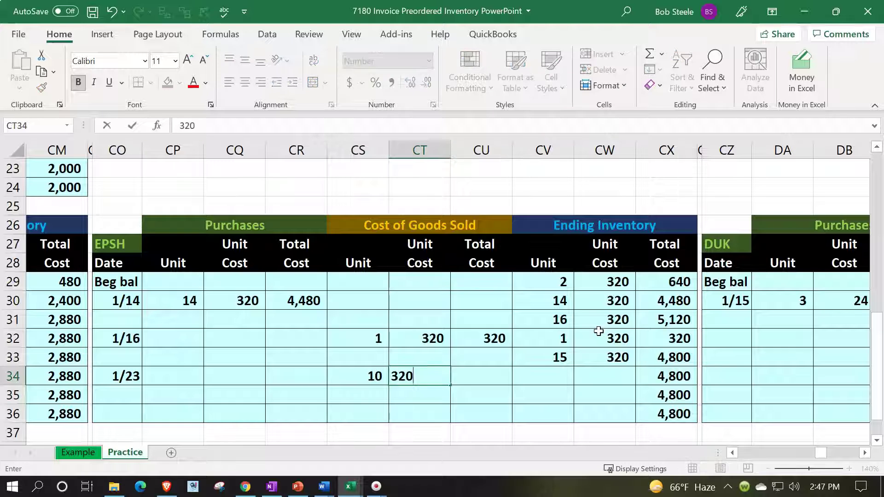
pyautogui.press('Tab')
# Calculate the total cost of the EPSH sale in CU34 as units times unit cost (=CS34*CT34)
pyautogui.write('=')
pyautogui.press('Left')
pyautogui.press('Left')
pyautogui.write('*')
pyautogui.press('Left')
pyautogui.press('Tab')
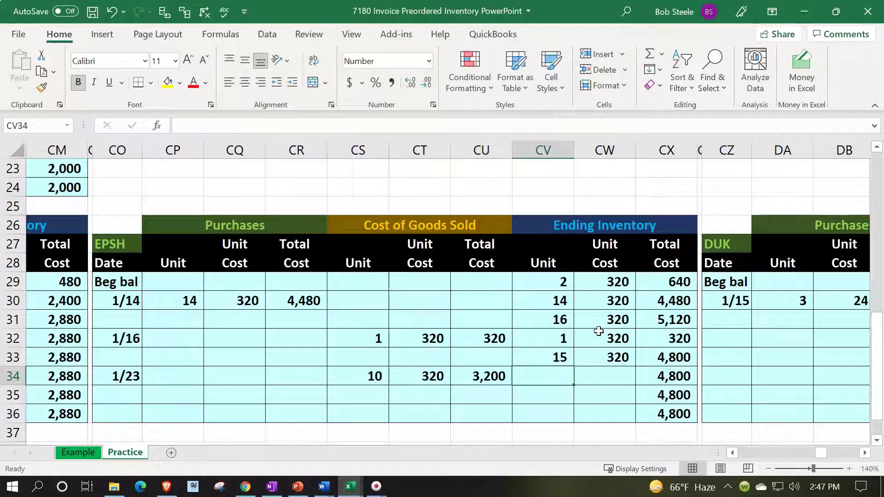
# Fill the EPSH Ending Inventory units in CV34 with =CS34 and the unit cost in CW34 with =CW33
pyautogui.write('=')
pyautogui.press('Left')
pyautogui.press('Left')
pyautogui.press('Left')
pyautogui.press('Tab')
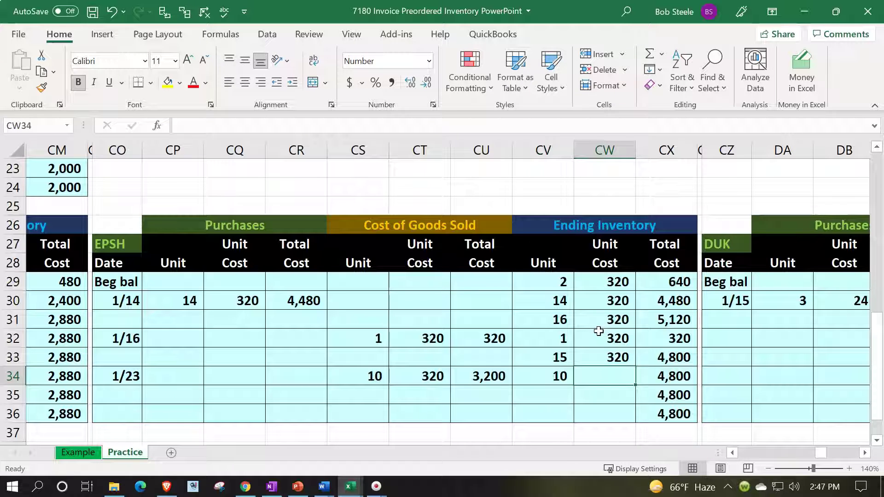
pyautogui.write('=')
pyautogui.press('Up')
pyautogui.press('Return')
pyautogui.press('Right')
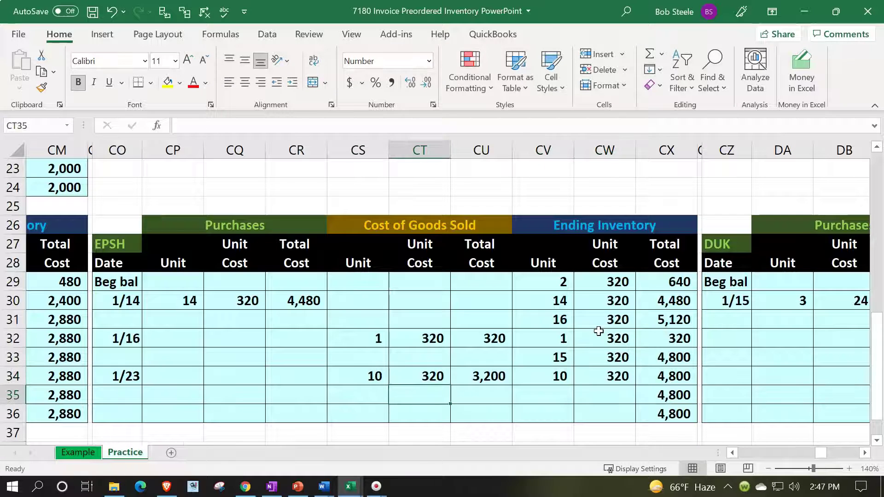
# Calculate the Ending Inventory total cost of the 1/23 EPSH sale in CX34 as units times unit cost (+CV34*CW34)
pyautogui.press('Right')
pyautogui.press('Right')
pyautogui.press('Right')
pyautogui.press('Right')
pyautogui.press('Up')
pyautogui.write('=')
pyautogui.press('Up')
pyautogui.press('Escape')
pyautogui.write('+')
pyautogui.press('Left')
pyautogui.press('Left')
pyautogui.write('*')
pyautogui.press('Left')
pyautogui.press('Return')
# Fill the remaining EPSH Ending Inventory units in CV35 with =CV33-CV34 and the unit cost in CW35 with +CW34
pyautogui.press('Left')
pyautogui.press('Left')
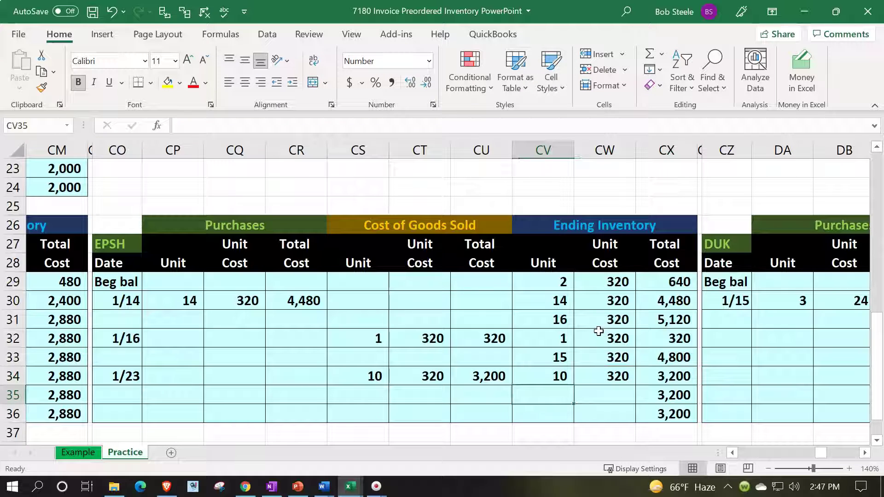
pyautogui.write('=')
pyautogui.press('Up')
pyautogui.press('Up')
pyautogui.write('-')
pyautogui.press('Up')
pyautogui.press('Tab')
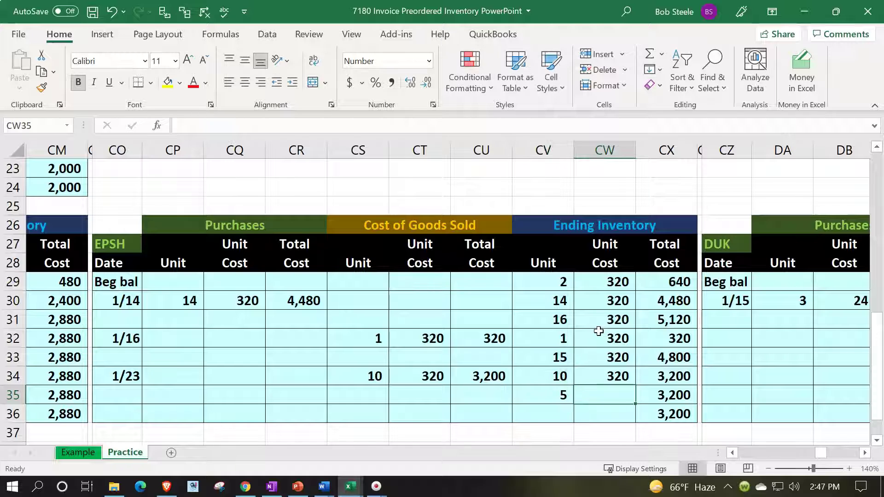
pyautogui.write('=')
pyautogui.press('Up')
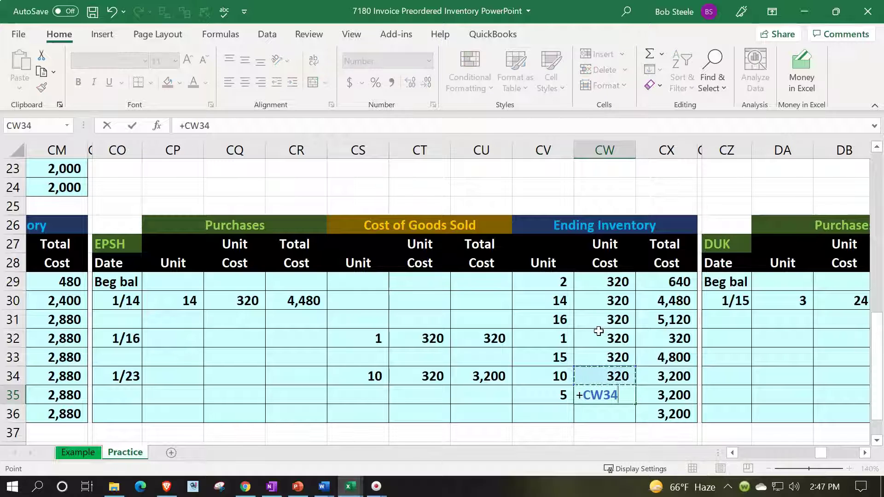
pyautogui.press('Tab')
# Calculate the remaining EPSH Ending Inventory total cost in CX35 with =CV35*CW35
pyautogui.write('=')
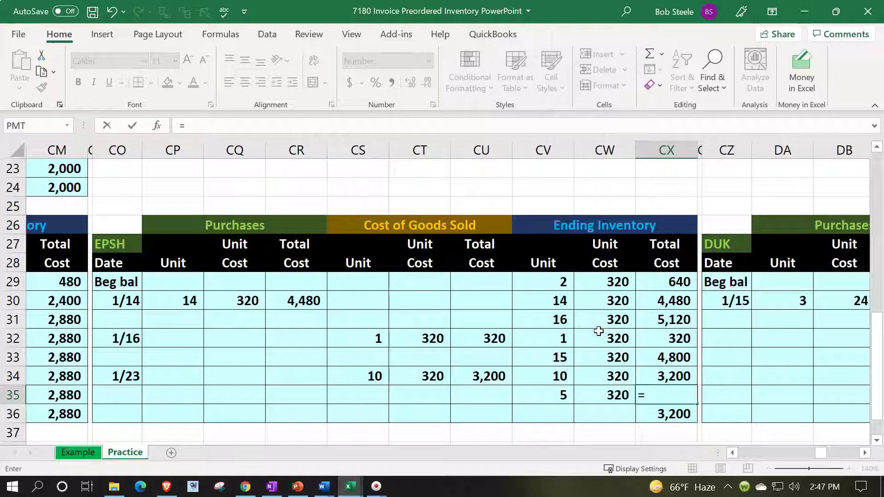
pyautogui.press('Left')
pyautogui.press('Left')
pyautogui.write('*')
pyautogui.press('Left')
pyautogui.press('Return')
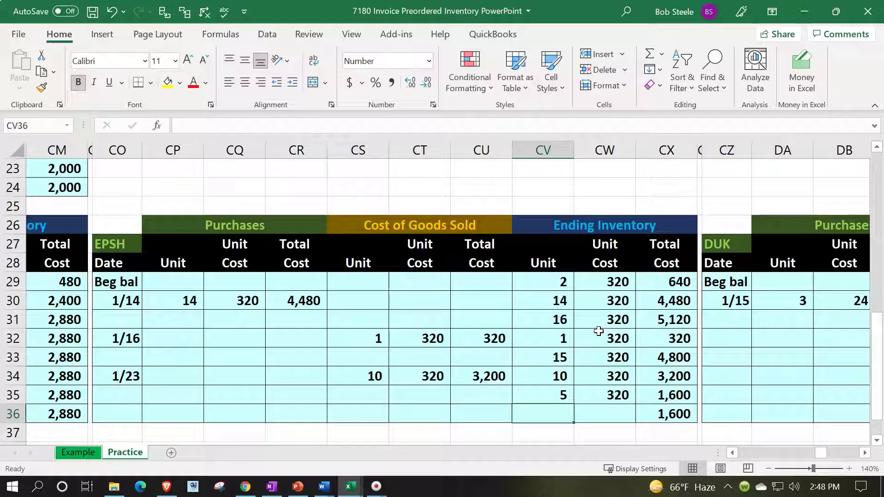
# Examine the difference in CE1 at the head of the Inventory Subsidiary Ledger, beside the ledger total in CD1
pyautogui.press('Left')
pyautogui.press('Left')
pyautogui.press('Left')
pyautogui.press('Left')
pyautogui.press('Up')
pyautogui.press('Up')
pyautogui.press('Up')
pyautogui.press('Up')
pyautogui.press('Up')
pyautogui.press('Up')
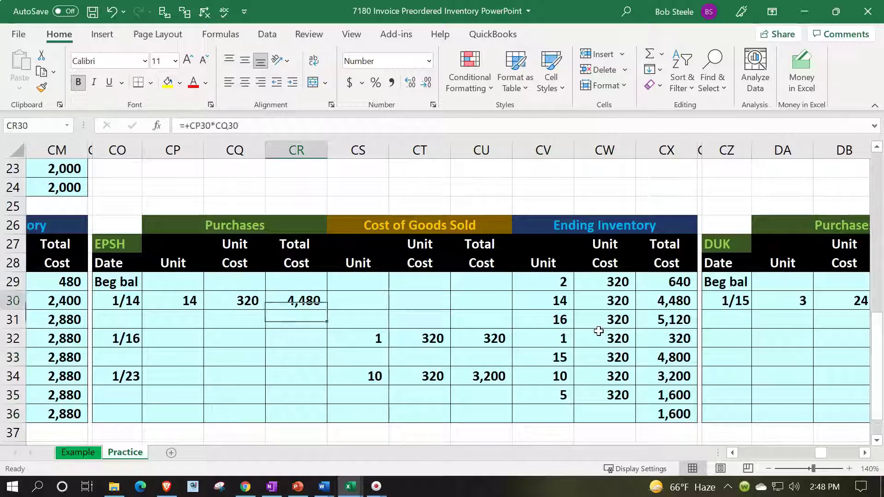
pyautogui.press('Up')
pyautogui.press('Up')
pyautogui.press('Up')
pyautogui.press('Up')
pyautogui.press('Up')
pyautogui.press('Up')
pyautogui.press('Up')
pyautogui.press('Up')
pyautogui.press('Up')
pyautogui.press('Up')
pyautogui.press('Up')
pyautogui.press('Up')
pyautogui.press('Up')
pyautogui.press('Up')
pyautogui.press('Up')
pyautogui.press('Up')
pyautogui.press('Up')
pyautogui.press('Up')
pyautogui.press('Up')
pyautogui.press('Up')
pyautogui.press('Left')
pyautogui.press('Left')
pyautogui.press('Left')
pyautogui.press('Left')
pyautogui.press('Left')
pyautogui.press('Left')
pyautogui.press('Left')
pyautogui.press('Left')
pyautogui.press('Left')
pyautogui.press('Left')
pyautogui.press('Left')
pyautogui.press('Left')
pyautogui.press('Left')
pyautogui.press('Left')
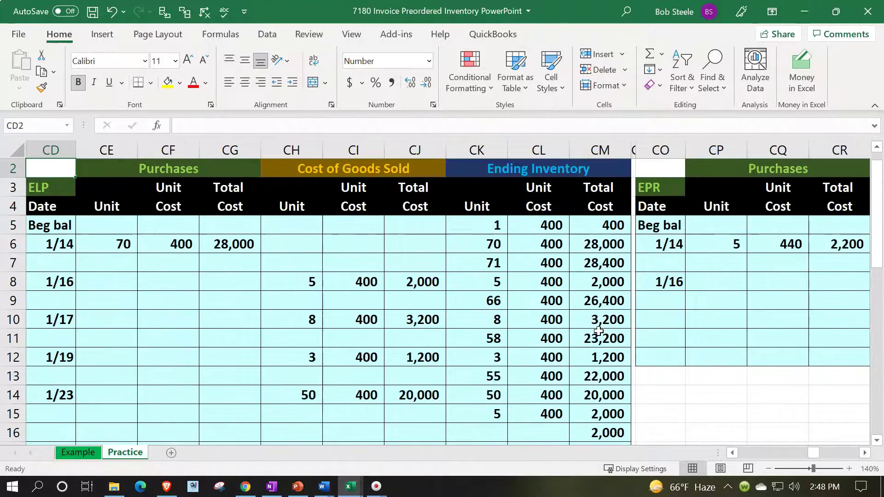
pyautogui.press('Left')
pyautogui.press('Left')
pyautogui.press('Left')
pyautogui.press('Left')
pyautogui.press('Left')
pyautogui.press('Left')
pyautogui.press('Left')
pyautogui.press('Right')
pyautogui.press('Right')
pyautogui.press('Right')
pyautogui.press('Right')
pyautogui.press('Right')
pyautogui.press('Up')
pyautogui.press('Right')
pyautogui.press('Right')
pyautogui.press('Right')
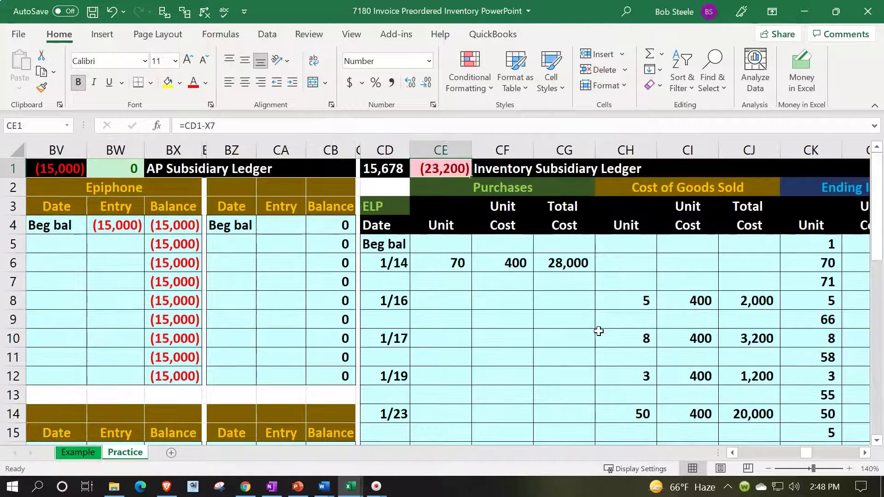
# Select the 1/23 Cost of Goods Sold totals for ELP (CJ14) and EPSH (CU34) together to read their sum
pyautogui.press('Down')
pyautogui.press('Down')
pyautogui.press('Down')
pyautogui.press('Down')
pyautogui.press('Down')
pyautogui.press('Down')
pyautogui.press('Down')
pyautogui.press('Down')
pyautogui.press('Down')
pyautogui.press('Down')
pyautogui.press('Down')
pyautogui.press('Down')
pyautogui.press('Down')
pyautogui.press('Down')
pyautogui.press('Down')
pyautogui.press('Down')
pyautogui.press('Down')
pyautogui.press('Right')
pyautogui.press('Right')
pyautogui.press('Right')
pyautogui.press('Right')
pyautogui.press('Right')
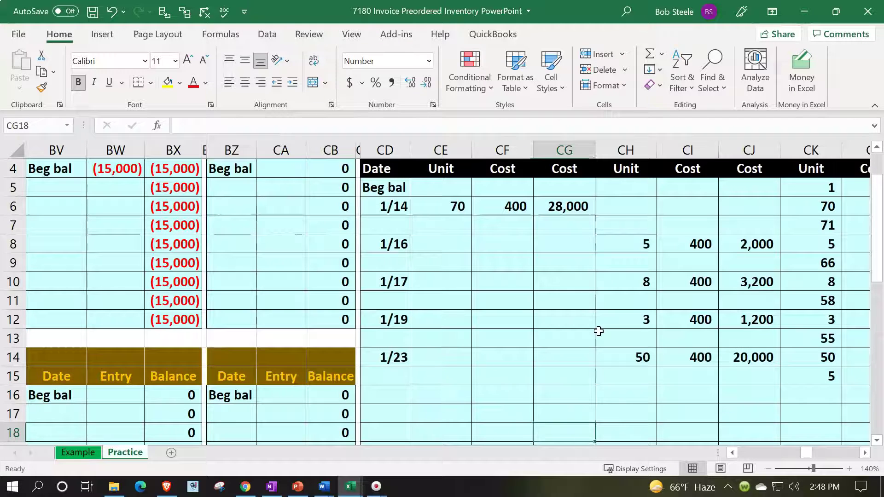
pyautogui.press('Right')
pyautogui.press('Up')
pyautogui.press('Up')
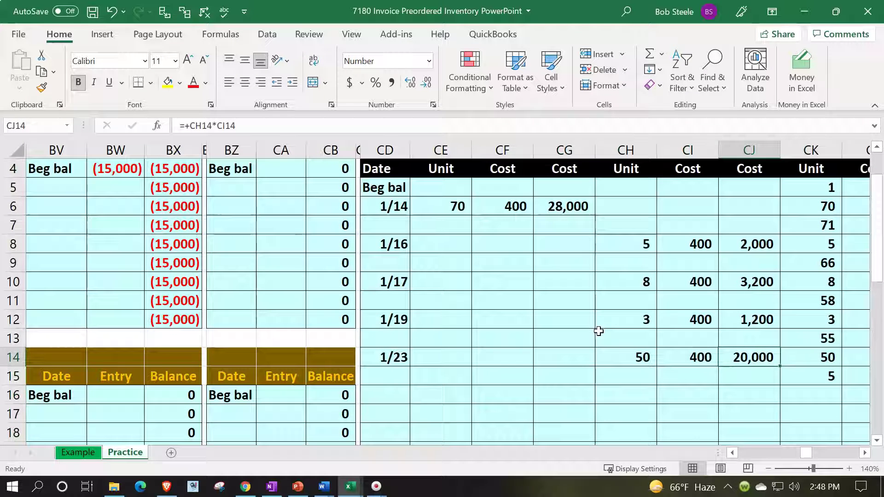
pyautogui.click(864, 453)
pyautogui.click(864, 453)
pyautogui.click(863, 453)
pyautogui.click(863, 453)
pyautogui.click(864, 453)
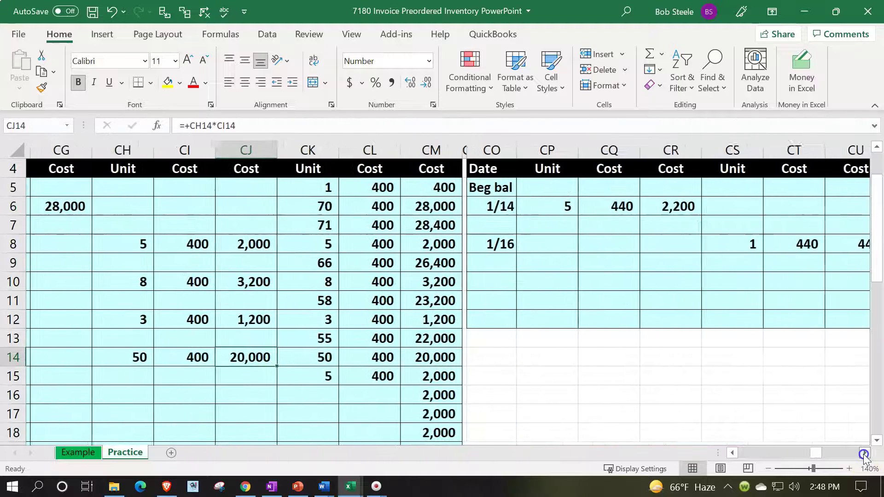
pyautogui.scroll(-1, 855, 405)
pyautogui.scroll(-5, 854, 406)
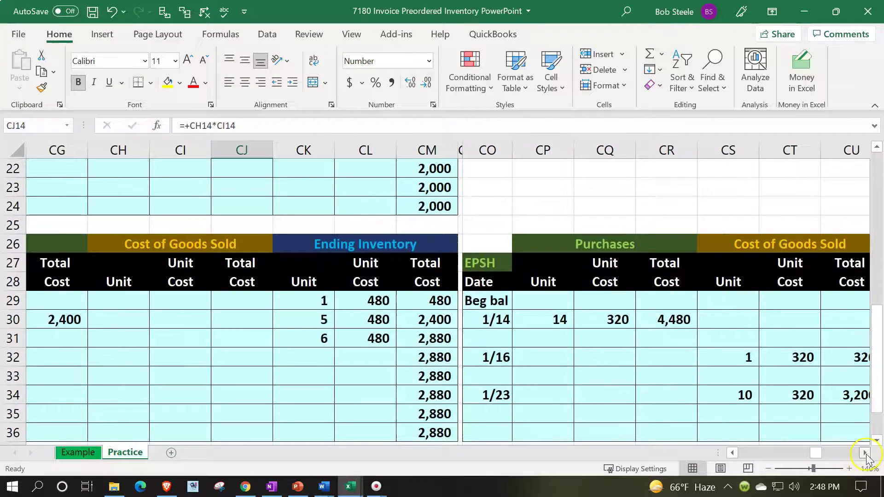
pyautogui.click(864, 453)
pyautogui.click(864, 452)
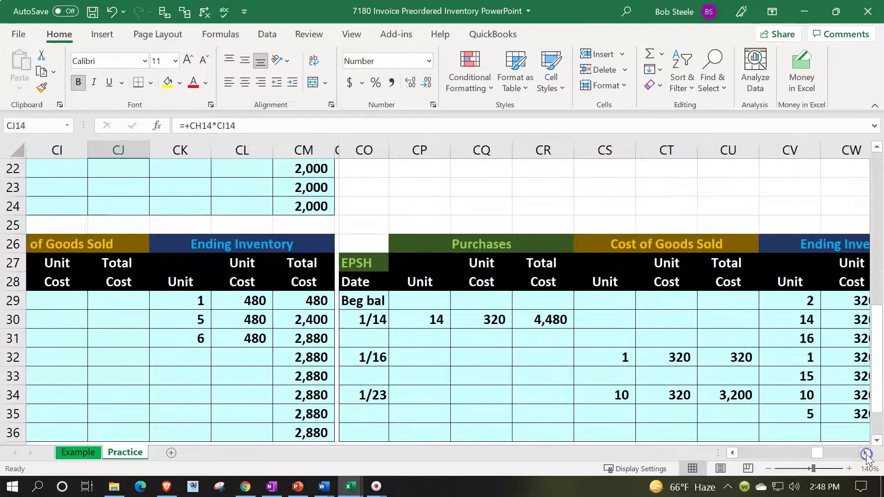
pyautogui.click(730, 393)
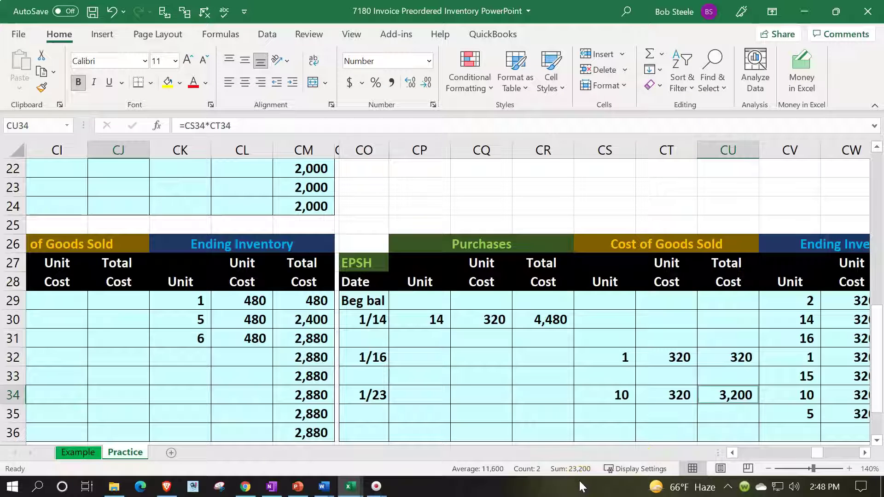
# Return to the head of the Inventory Subsidiary Ledger and compare the difference in CE1 with the combined ELP and EPSH cost
pyautogui.click(251, 319)
pyautogui.scroll(7, 249, 316)
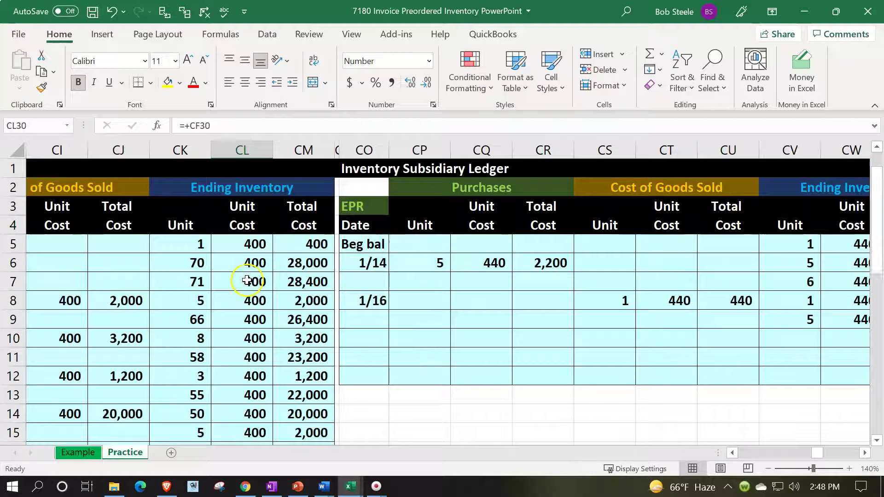
pyautogui.click(247, 280)
pyautogui.press('Left')
pyautogui.press('Left')
pyautogui.press('Left')
pyautogui.press('Left')
pyautogui.press('Left')
pyautogui.press('Left')
pyautogui.press('Left')
pyautogui.press('Left')
pyautogui.press('Left')
pyautogui.press('Left')
pyautogui.press('Left')
pyautogui.press('Left')
pyautogui.press('Left')
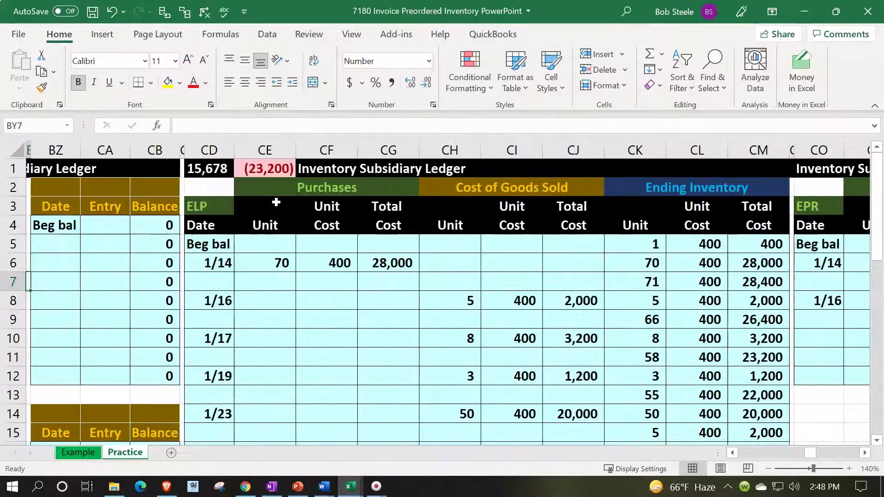
# Start the 1/23 Cost of Goods Sold debit formula in R22 with the ELP 1/23 total cost in CJ14, followed by a plus sign
pyautogui.press('Left')
pyautogui.press('Left')
pyautogui.press('Left')
pyautogui.press('Left')
pyautogui.press('Left')
pyautogui.press('Left')
pyautogui.press('Left')
pyautogui.press('Left')
pyautogui.press('Left')
pyautogui.press('Left')
pyautogui.press('Left')
pyautogui.press('Left')
pyautogui.press('Left')
pyautogui.press('Left')
pyautogui.press('Left')
pyautogui.press('Left')
pyautogui.press('Left')
pyautogui.press('Left')
pyautogui.press('Left')
pyautogui.press('Left')
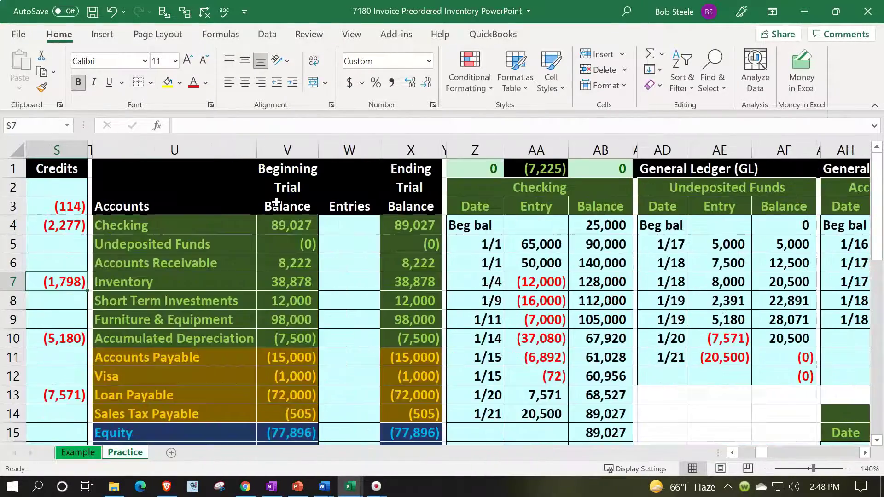
pyautogui.press('Left')
pyautogui.press('Left')
pyautogui.press('Left')
pyautogui.press('Down')
pyautogui.press('Down')
pyautogui.press('Down')
pyautogui.press('Down')
pyautogui.press('Down')
pyautogui.press('Down')
pyautogui.press('Down')
pyautogui.press('Down')
pyautogui.press('Down')
pyautogui.press('Down')
pyautogui.press('Down')
pyautogui.press('Down')
pyautogui.press('Down')
pyautogui.press('Down')
pyautogui.press('Down')
pyautogui.press('Down')
pyautogui.press('Down')
pyautogui.press('Down')
pyautogui.press('Down')
pyautogui.press('Down')
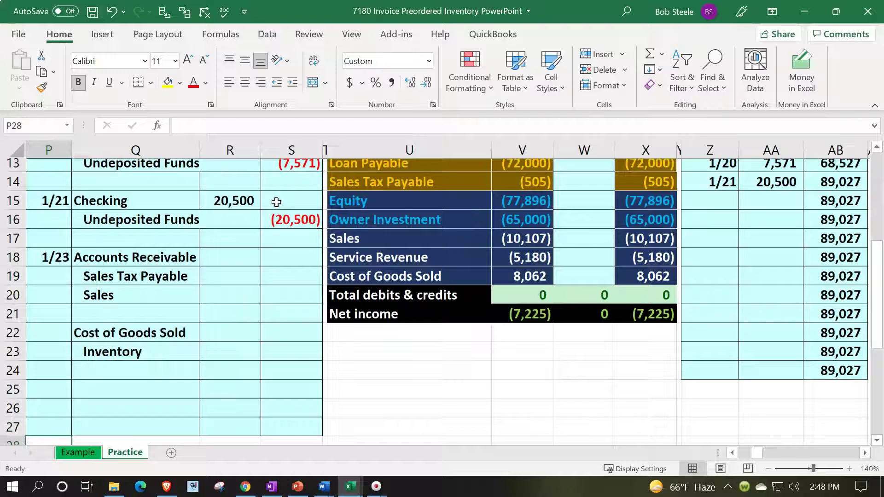
pyautogui.press('Right')
pyautogui.press('Right')
pyautogui.press('Up')
pyautogui.press('Up')
pyautogui.press('Up')
pyautogui.press('Up')
pyautogui.press('Up')
pyautogui.press('Up')
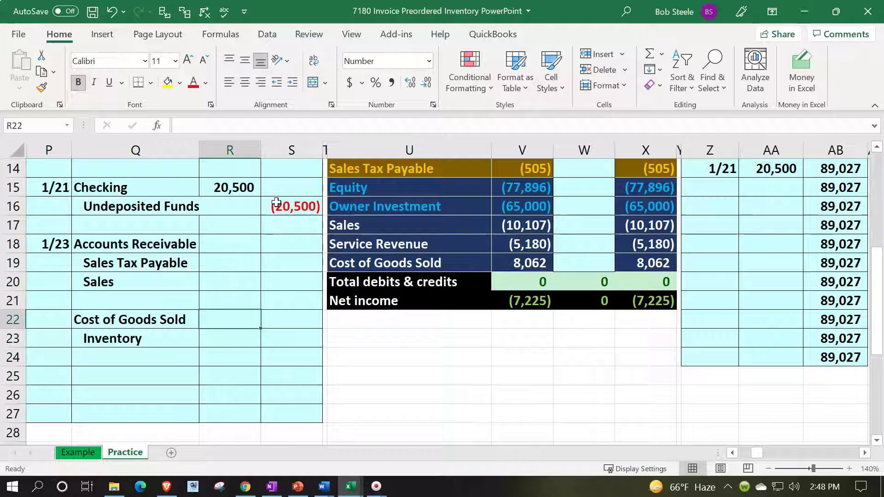
pyautogui.write('=')
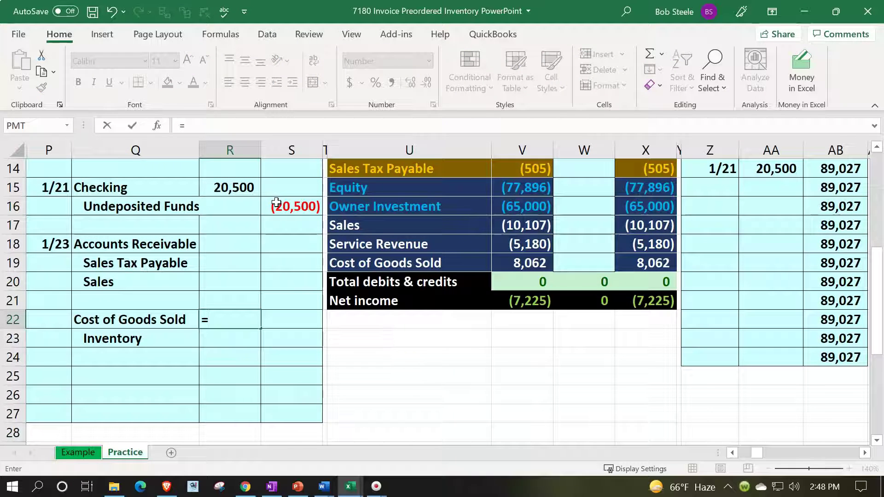
pyautogui.press('Right')
pyautogui.press('Right')
pyautogui.press('Right')
pyautogui.press('Right')
pyautogui.press('Right')
pyautogui.press('Right')
pyautogui.press('Right')
pyautogui.press('Right')
pyautogui.press('Right')
pyautogui.press('Right')
pyautogui.press('Right')
pyautogui.press('Right')
pyautogui.press('Right')
pyautogui.press('Right')
pyautogui.press('Right')
pyautogui.press('Right')
pyautogui.press('Right')
pyautogui.press('Right')
pyautogui.press('Right')
pyautogui.press('Right')
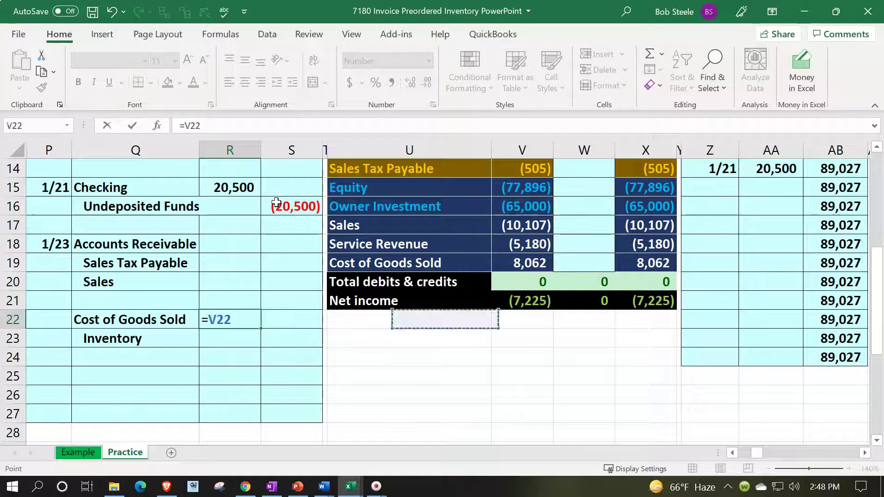
pyautogui.press('Right')
pyautogui.press('Right')
pyautogui.press('Right')
pyautogui.press('Right')
pyautogui.press('Right')
pyautogui.press('Right')
pyautogui.press('Right')
pyautogui.press('Right')
pyautogui.press('Right')
pyautogui.press('Right')
pyautogui.press('Right')
pyautogui.press('Right')
pyautogui.press('Right')
pyautogui.press('Right')
pyautogui.press('Right')
pyautogui.press('Right')
pyautogui.press('Right')
pyautogui.press('Right')
pyautogui.press('Right')
pyautogui.press('Right')
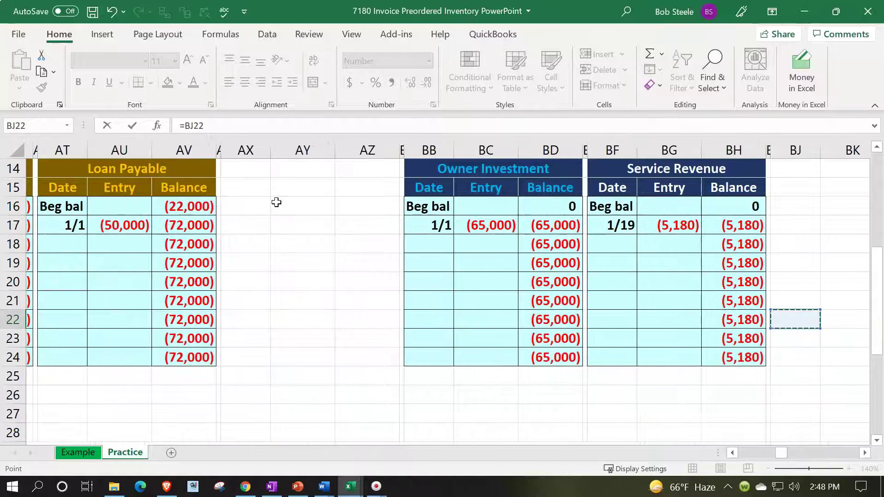
pyautogui.press('Right')
pyautogui.press('Right')
pyautogui.press('Right')
pyautogui.press('Right')
pyautogui.press('Right')
pyautogui.press('Right')
pyautogui.press('Right')
pyautogui.press('Right')
pyautogui.press('Right')
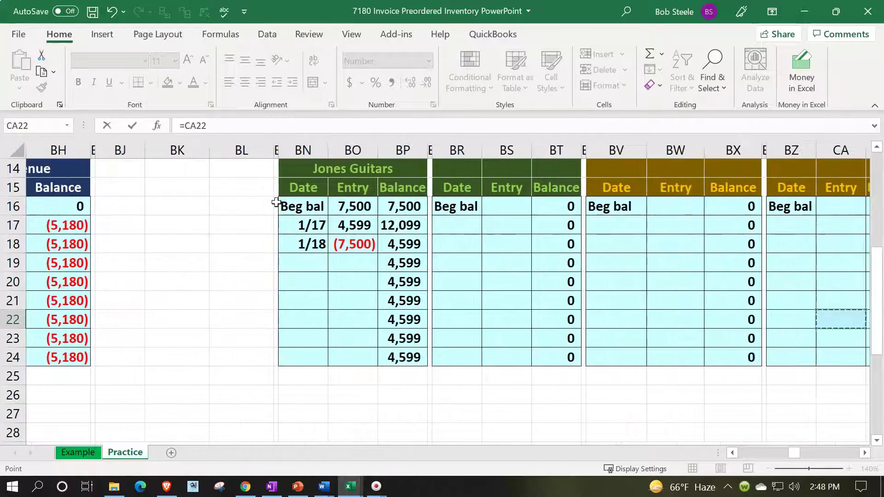
pyautogui.press('Right')
pyautogui.press('Right')
pyautogui.press('Right')
pyautogui.press('Right')
pyautogui.press('Right')
pyautogui.press('Right')
pyautogui.press('Right')
pyautogui.press('Right')
pyautogui.press('Right')
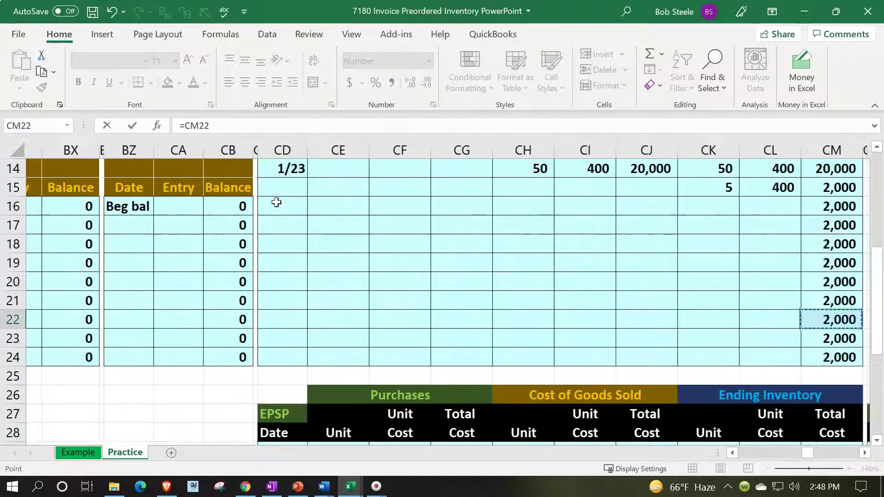
pyautogui.scroll(5, 394, 280)
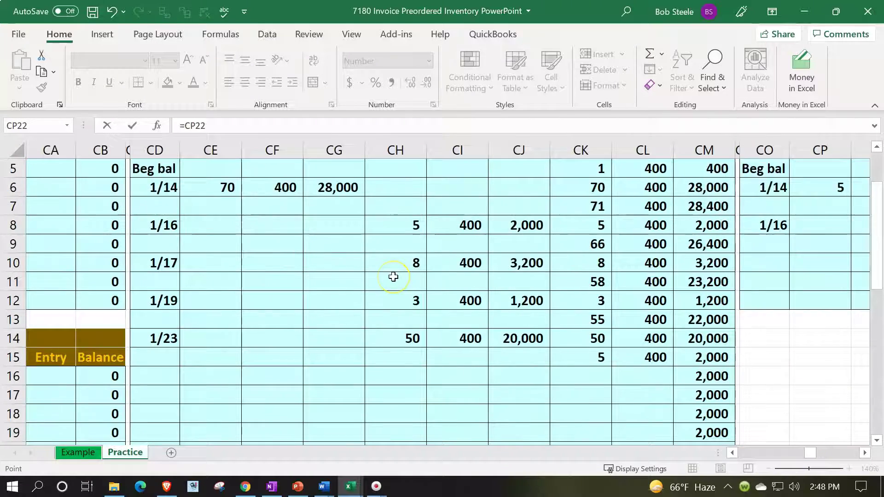
pyautogui.scroll(-1, 395, 286)
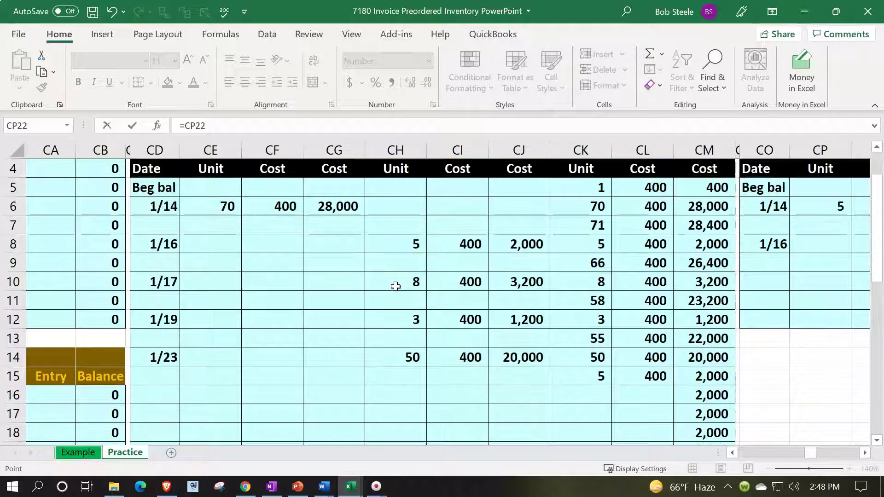
pyautogui.click(520, 357)
pyautogui.write('+')
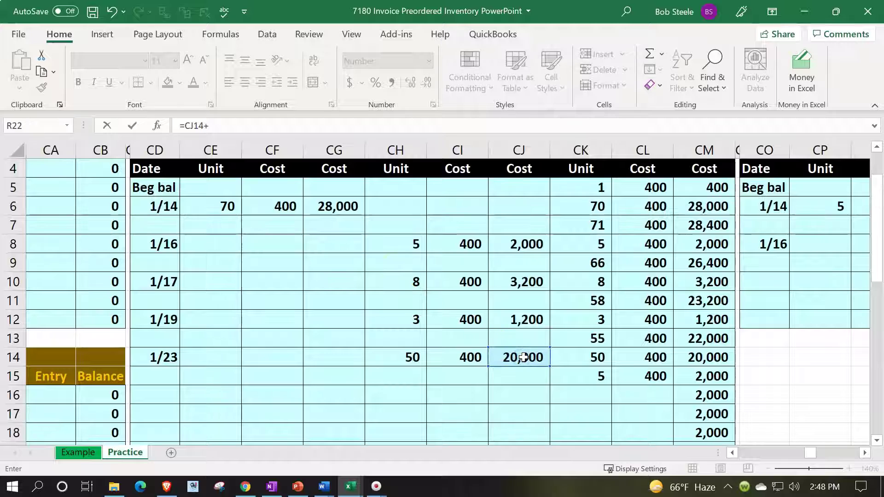
# Add the EPSH 1/23 Cost of Goods Sold total in CU34, completing the R22 formula as =CJ14+CU34
pyautogui.click(727, 430)
pyautogui.press('Down')
pyautogui.press('Down')
pyautogui.press('Down')
pyautogui.press('Down')
pyautogui.press('Down')
pyautogui.press('Down')
pyautogui.press('Down')
pyautogui.press('Down')
pyautogui.press('Down')
pyautogui.press('Down')
pyautogui.press('Down')
pyautogui.press('Down')
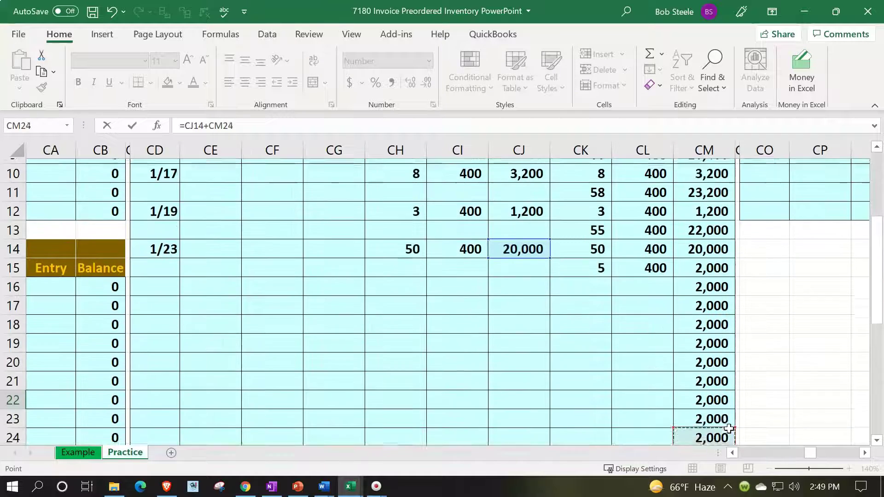
pyautogui.press('Down')
pyautogui.press('Down')
pyautogui.press('Right')
pyautogui.press('Right')
pyautogui.press('Right')
pyautogui.press('Right')
pyautogui.press('Right')
pyautogui.press('Right')
pyautogui.press('Right')
pyautogui.press('Right')
pyautogui.press('Right')
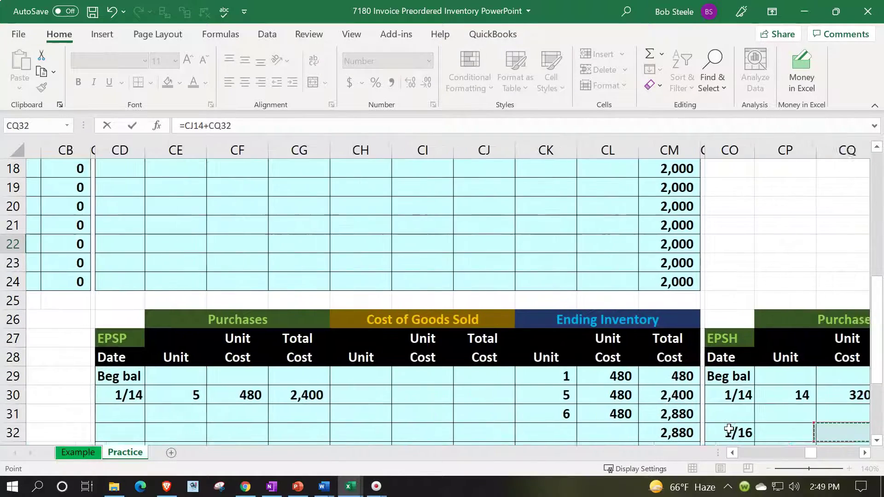
pyautogui.press('Right')
pyautogui.press('Left')
pyautogui.press('Down')
pyautogui.press('Down')
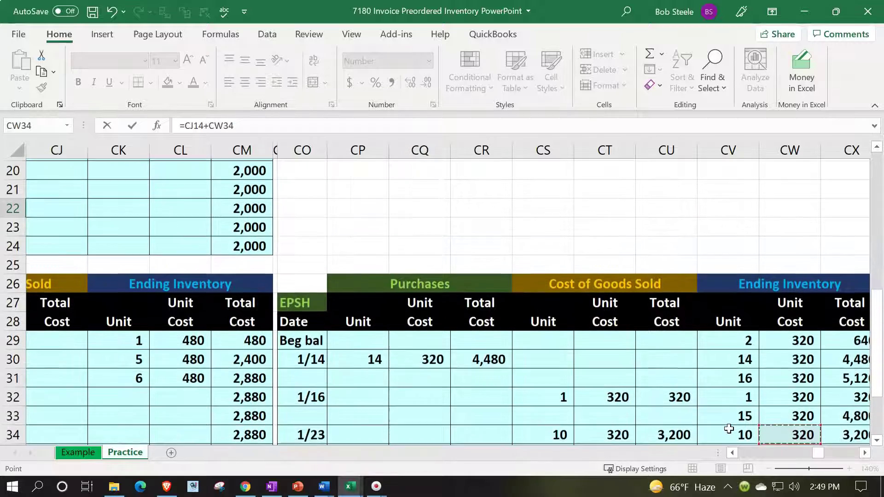
pyautogui.press('Down')
pyautogui.press('Down')
pyautogui.press('Left')
pyautogui.press('Up')
pyautogui.press('Up')
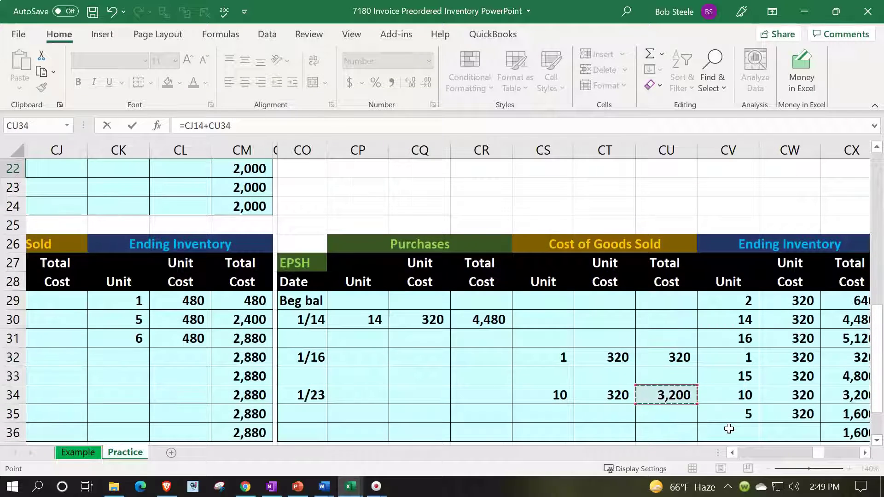
pyautogui.press('Return')
pyautogui.press('Up')
pyautogui.press('Up')
pyautogui.press('Up')
pyautogui.press('Left')
pyautogui.press('Left')
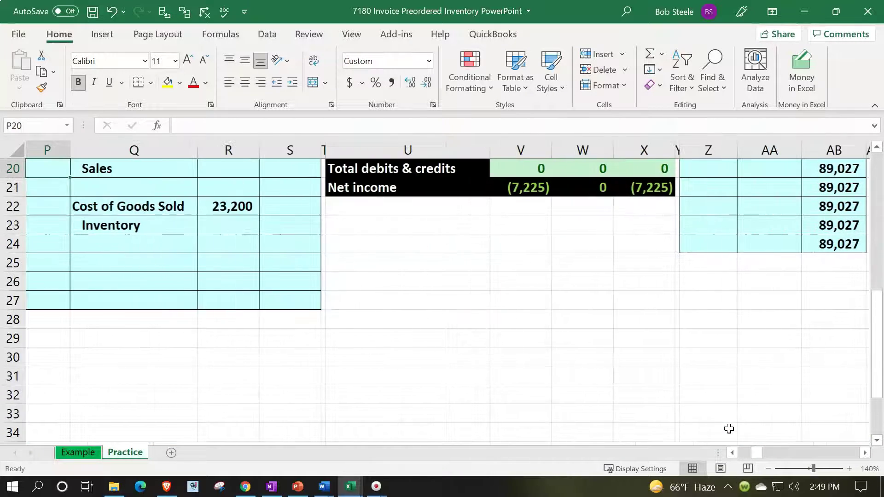
# Credit Inventory in S23 for the 1/23 entry with the formula =-R22, the negative of the Cost of Goods Sold debit
pyautogui.press('Up')
pyautogui.press('Up')
pyautogui.press('Up')
pyautogui.press('Down')
pyautogui.press('Down')
pyautogui.press('Down')
pyautogui.press('Down')
pyautogui.press('Down')
pyautogui.press('Down')
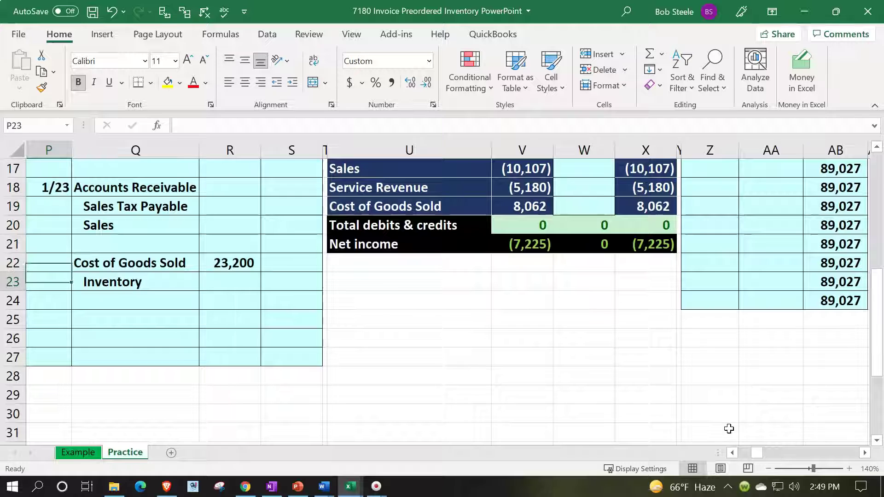
pyautogui.press('Right')
pyautogui.press('Right')
pyautogui.press('Right')
pyautogui.write('=-')
pyautogui.press('Left')
pyautogui.press('Up')
pyautogui.press('Return')
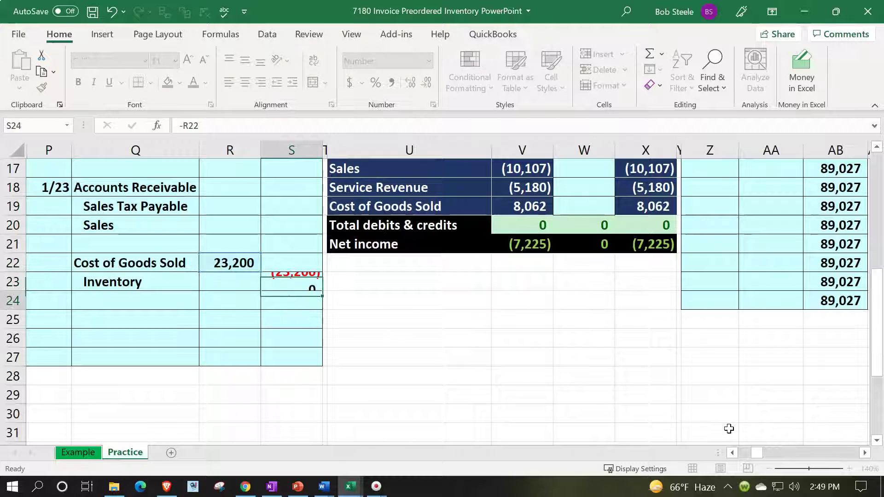
# Enter the 1/23 Sales credit in S20 as =-(50*500+10*400)
pyautogui.hotkey('alt', 'Tab')
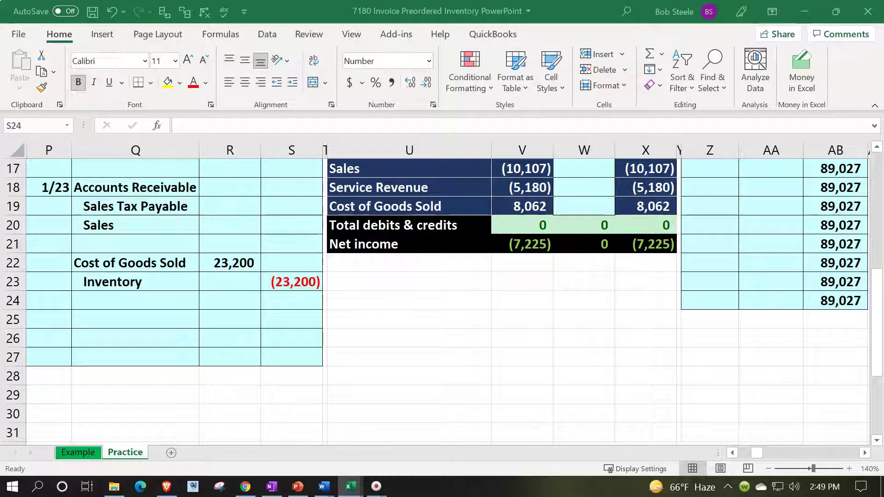
pyautogui.click(265, 253)
pyautogui.click(281, 231)
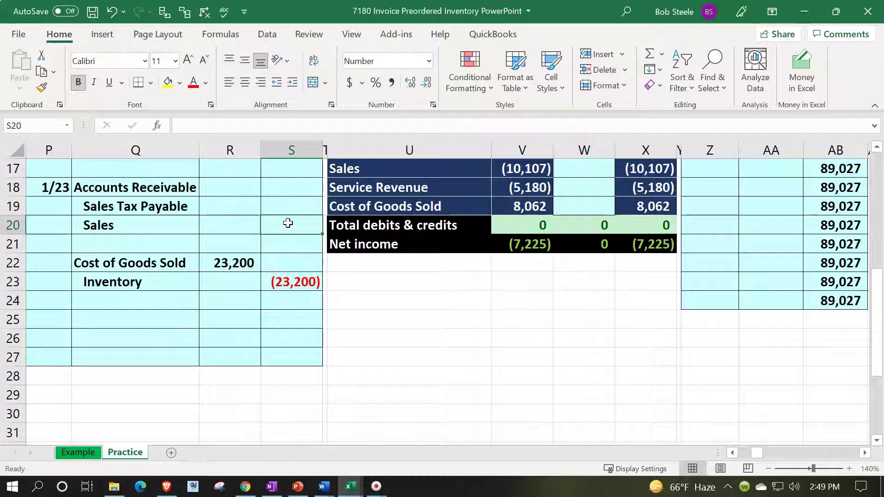
pyautogui.write('=')
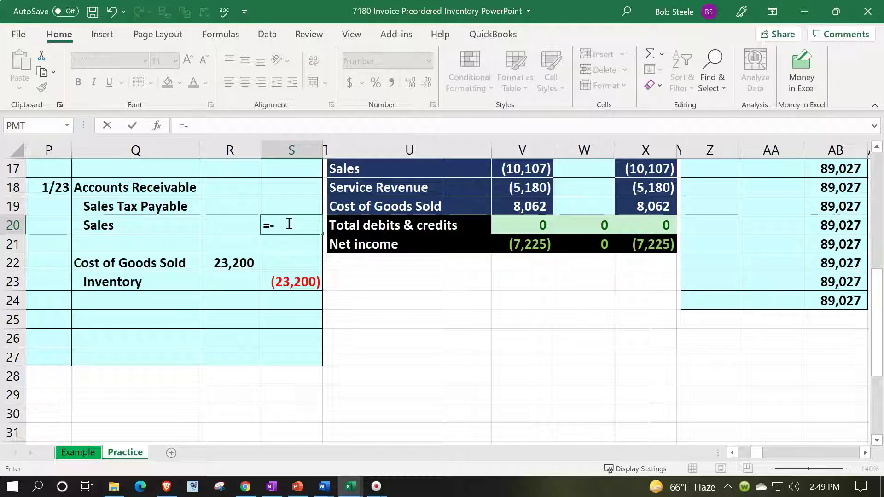
pyautogui.write('-(50*500')
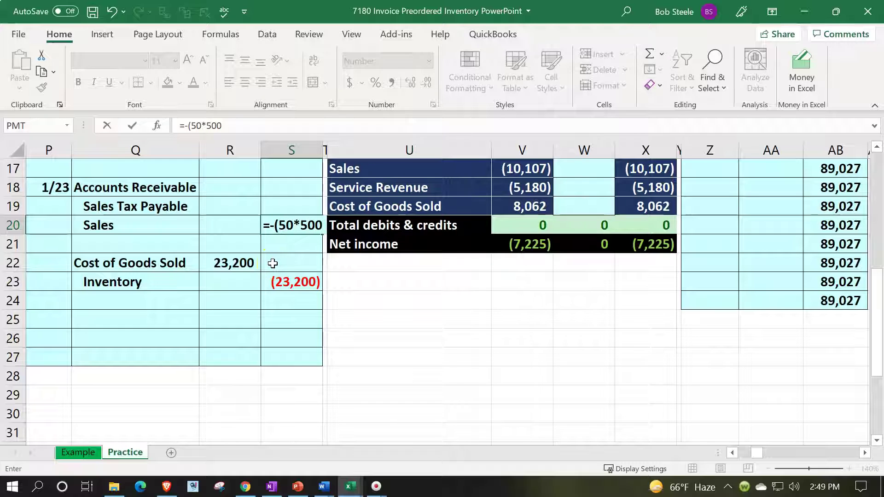
pyautogui.write('+10*400')
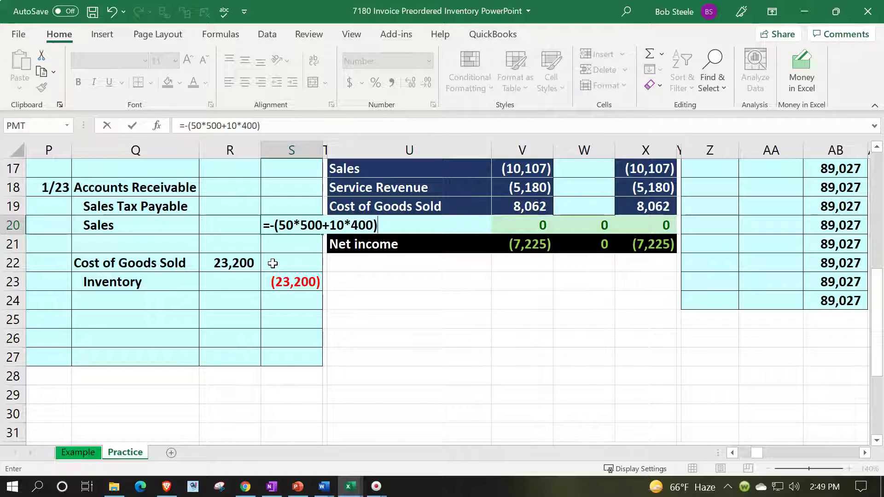
pyautogui.press('Return')
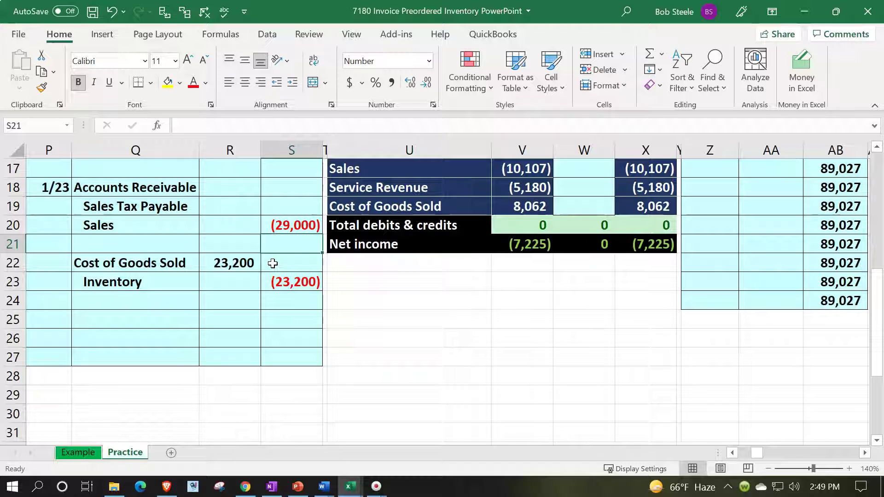
# Calculate the 1/23 Sales Tax Payable credit in S19 as 5% of the Sales amount, using =S20*.05
pyautogui.press('Up')
pyautogui.press('Up')
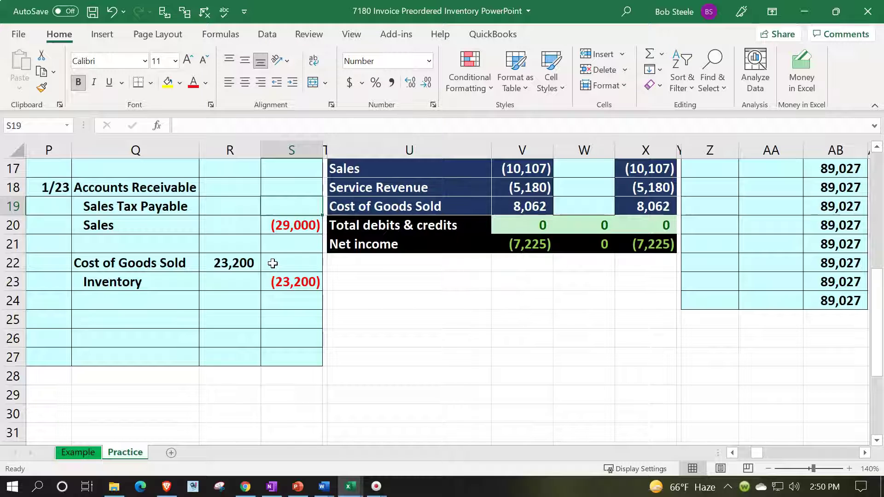
pyautogui.write('=')
pyautogui.press('Down')
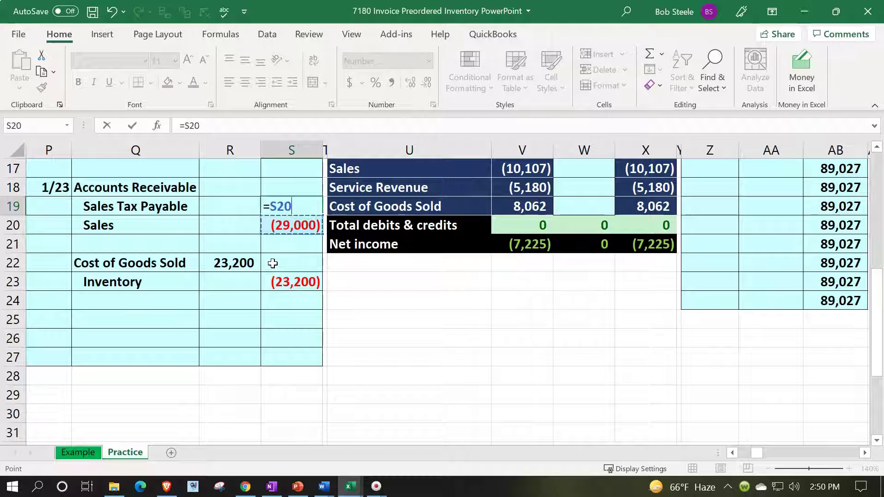
pyautogui.write('*.05')
pyautogui.press('Return')
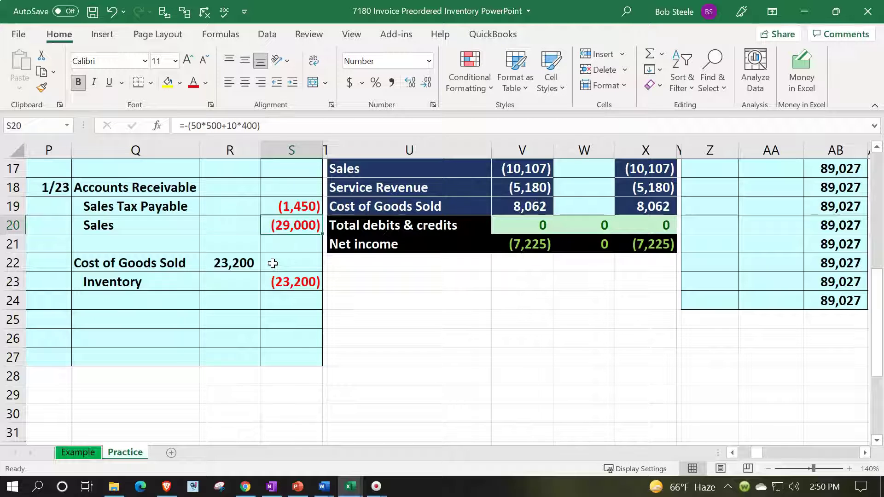
# Enter the 1/23 Accounts Receivable debit in R18 as the negative sum of the credits, -SUM(R19:S20)
pyautogui.press('Up')
pyautogui.press('Up')
pyautogui.press('Left')
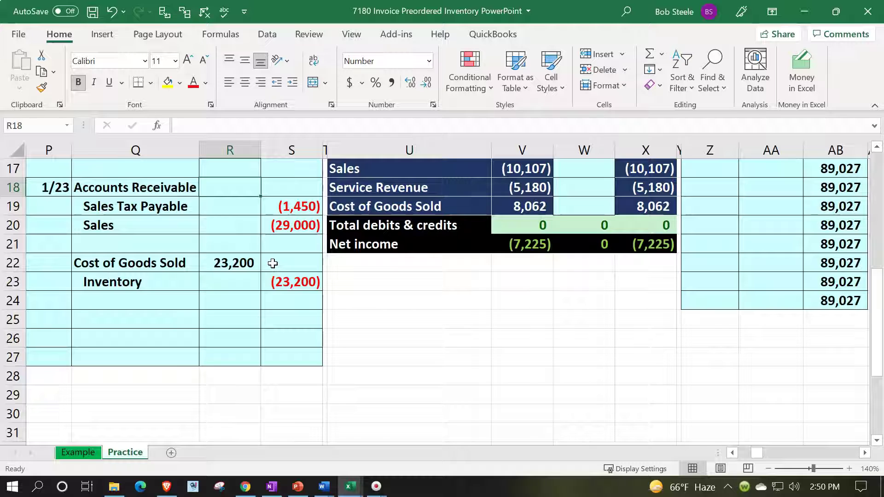
pyautogui.write('-')
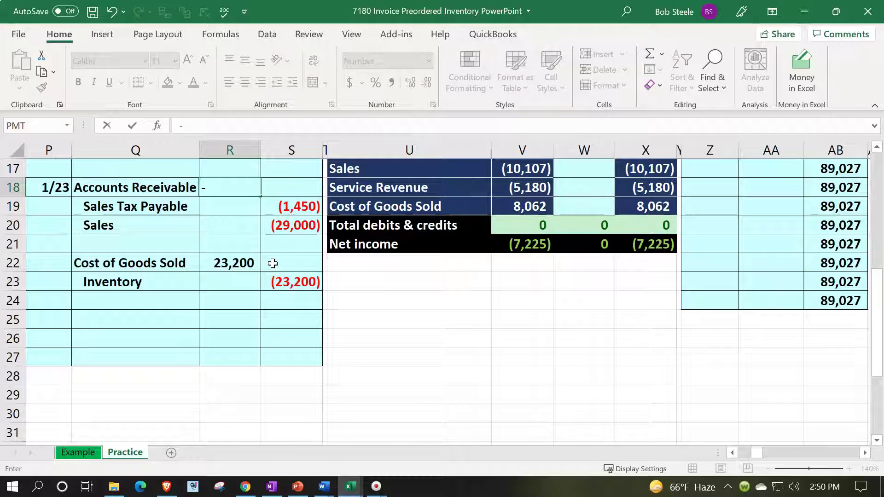
pyautogui.write('sum(')
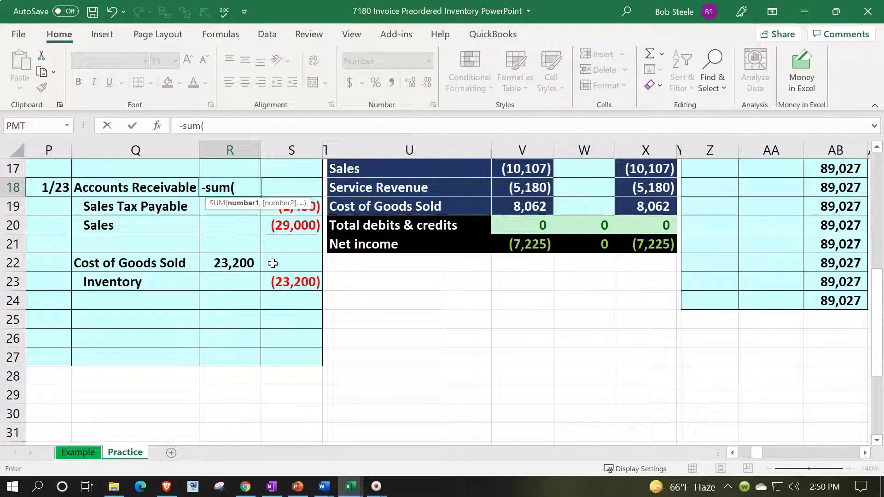
pyautogui.press('Down')
pyautogui.hotkey('shift', 'Right')
pyautogui.hotkey('shift', 'Down')
pyautogui.press('Return')
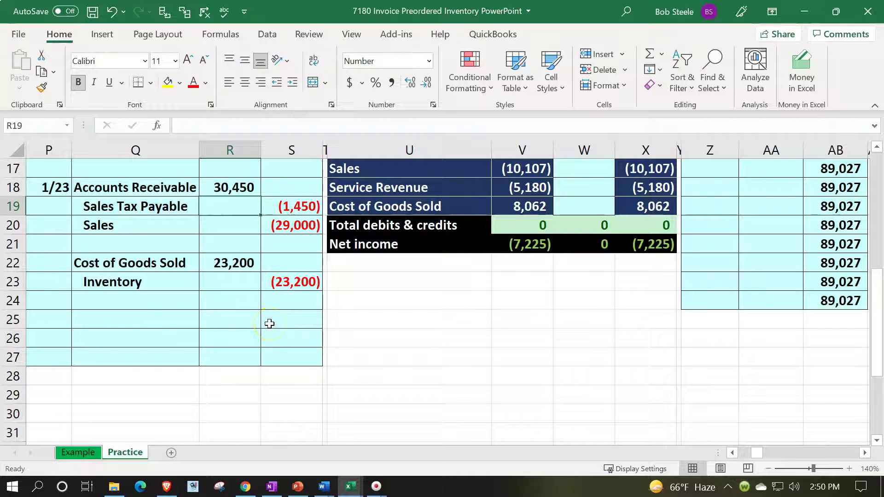
# Post the 1/23 Accounts Receivable debit to the trial balance Entries column in W6 with =R18, and check its resulting balance
pyautogui.scroll(3, 269, 323)
pyautogui.moveTo(148, 365); pyautogui.dragTo(203, 359)
pyautogui.click(206, 361)
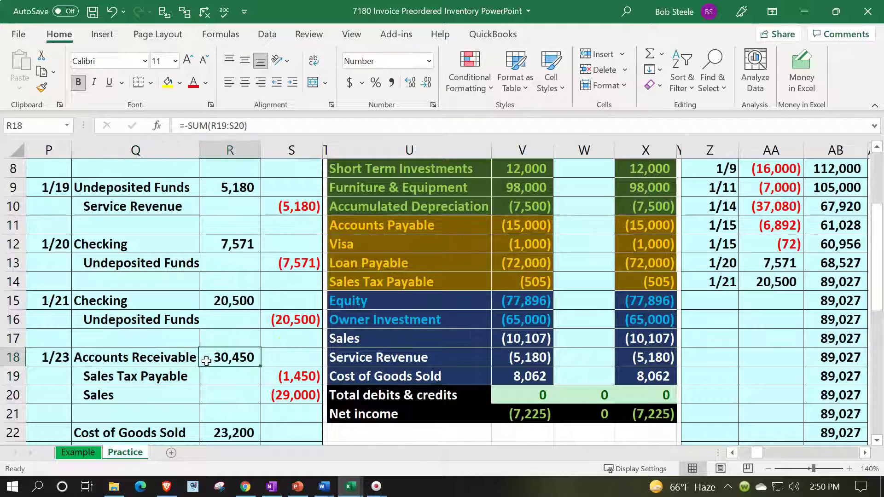
pyautogui.press('Right')
pyautogui.press('Right')
pyautogui.press('Right')
pyautogui.press('Up')
pyautogui.press('Up')
pyautogui.press('Up')
pyautogui.press('Up')
pyautogui.press('Up')
pyautogui.press('Up')
pyautogui.press('Up')
pyautogui.press('Up')
pyautogui.press('Up')
pyautogui.press('Up')
pyautogui.press('Up')
pyautogui.press('Up')
pyautogui.press('Up')
pyautogui.press('Up')
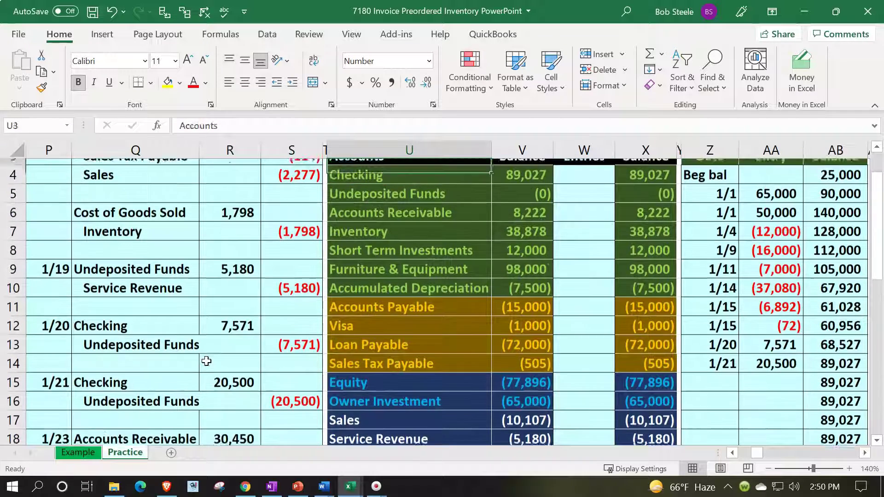
pyautogui.press('Down')
pyautogui.press('Down')
pyautogui.press('Down')
pyautogui.press('Down')
pyautogui.press('Right')
pyautogui.press('Up')
pyautogui.press('Right')
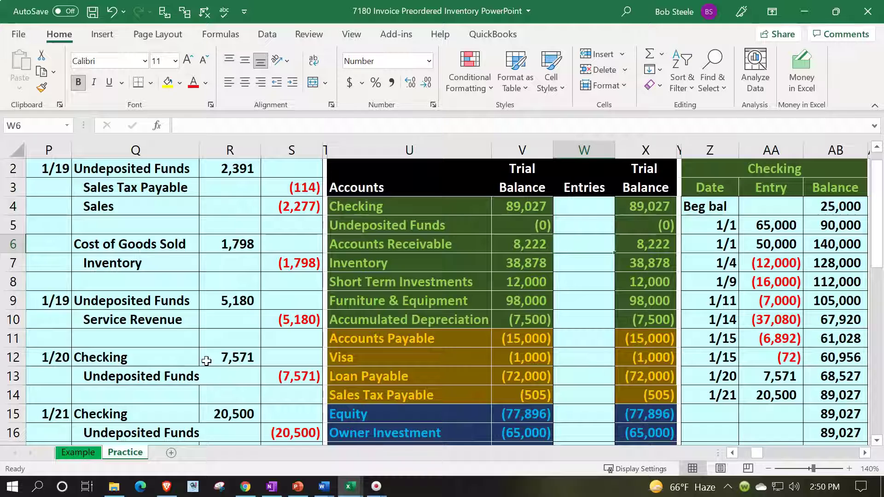
pyautogui.write('=')
pyautogui.press('Down')
pyautogui.press('Down')
pyautogui.press('Down')
pyautogui.press('Down')
pyautogui.press('Down')
pyautogui.press('Down')
pyautogui.press('Down')
pyautogui.press('Down')
pyautogui.press('Down')
pyautogui.press('Down')
pyautogui.press('Down')
pyautogui.press('Down')
pyautogui.press('Down')
pyautogui.press('Down')
pyautogui.press('Left')
pyautogui.press('Left')
pyautogui.press('Left')
pyautogui.press('Left')
pyautogui.press('Left')
pyautogui.press('Up')
pyautogui.press('Up')
pyautogui.press('Return')
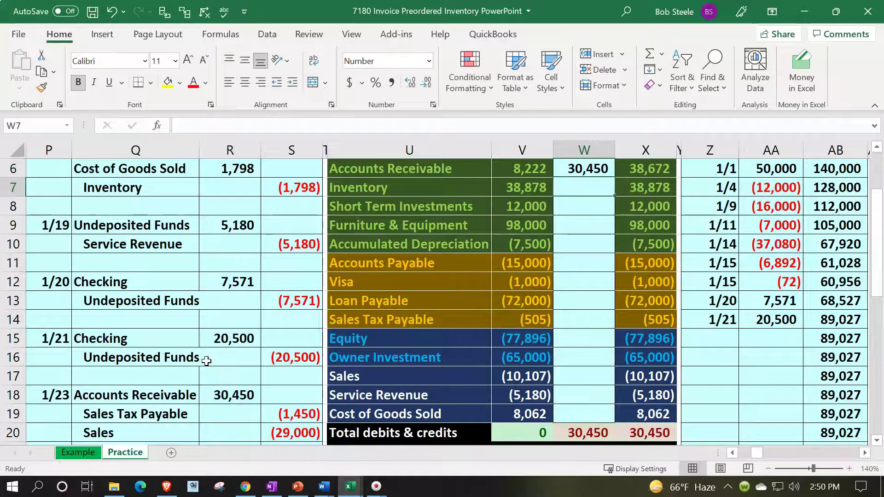
pyautogui.press('Up')
pyautogui.scroll(1, 206, 361)
pyautogui.press('Left')
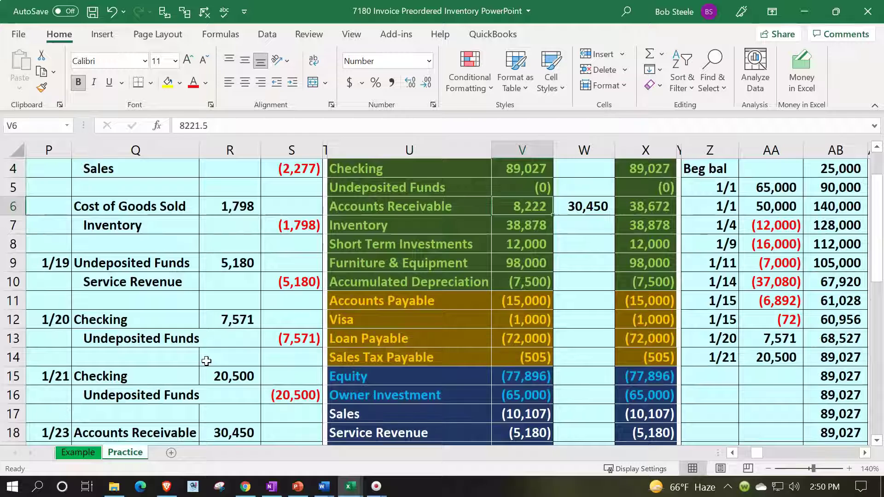
pyautogui.press('Right')
pyautogui.press('Right')
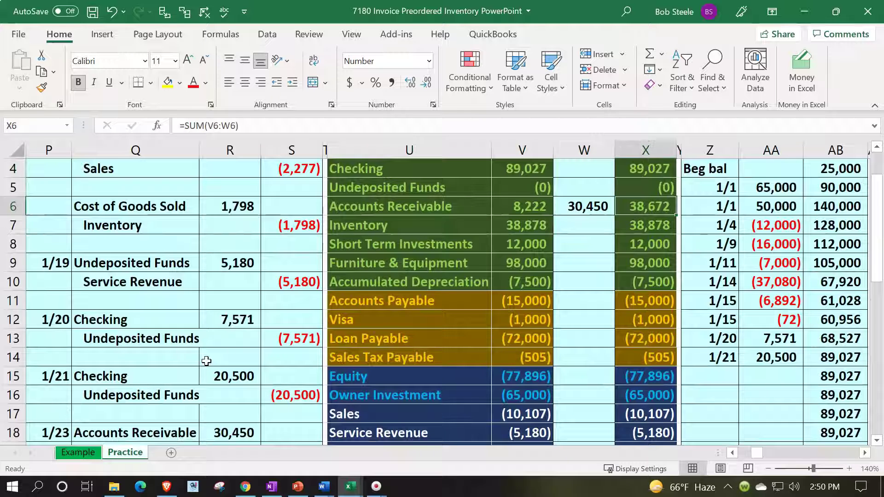
# Post the 1/23 Sales Tax Payable credit to the trial balance Entries column in W14 with =S19, and check its resulting balance
pyautogui.scroll(-2, 173, 407)
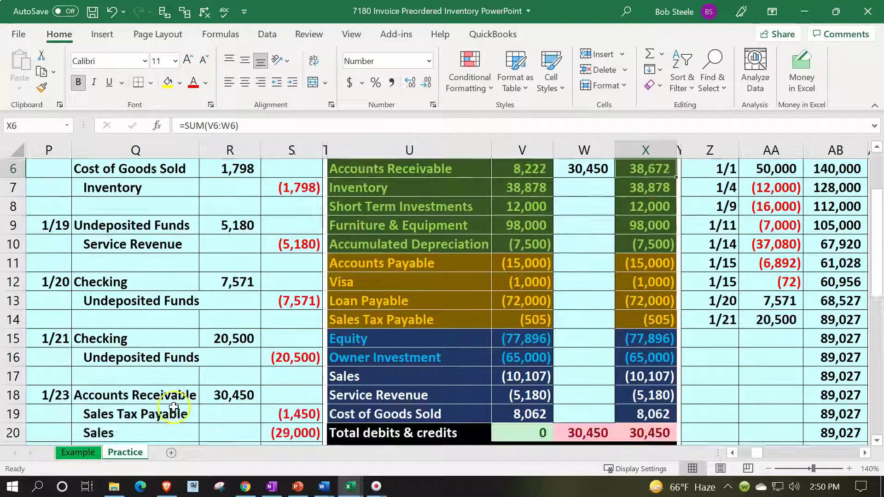
pyautogui.moveTo(168, 338); pyautogui.dragTo(264, 341)
pyautogui.press('Up')
pyautogui.press('Up')
pyautogui.press('Up')
pyautogui.press('Up')
pyautogui.press('Right')
pyautogui.press('Right')
pyautogui.press('Right')
pyautogui.press('Right')
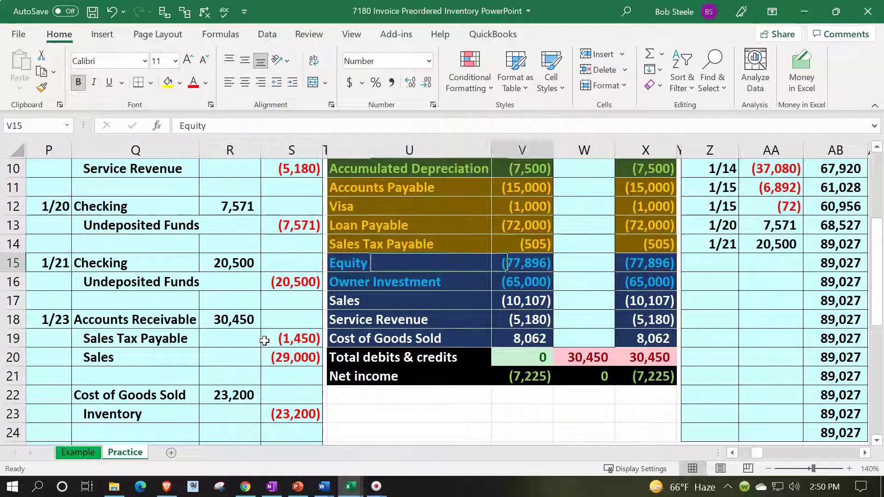
pyautogui.press('Right')
pyautogui.press('Right')
pyautogui.press('Up')
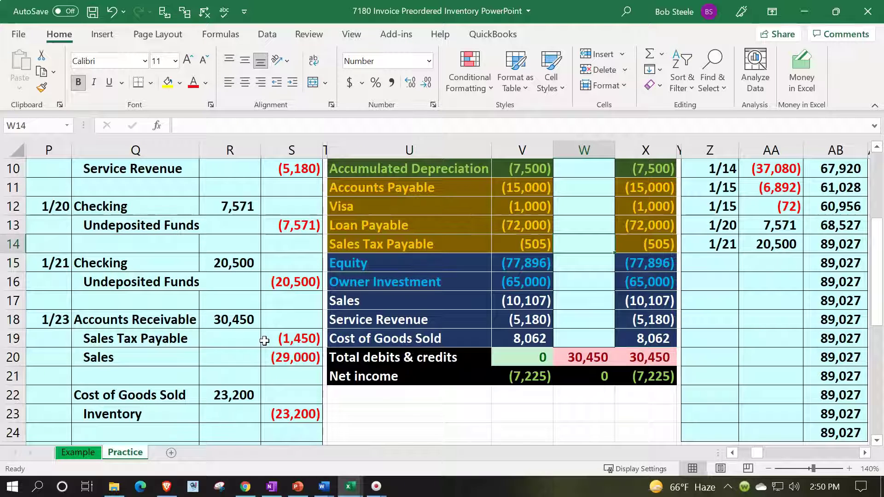
pyautogui.write('=')
pyautogui.press('Down')
pyautogui.press('Down')
pyautogui.press('Down')
pyautogui.press('Down')
pyautogui.press('Left')
pyautogui.press('Left')
pyautogui.press('Left')
pyautogui.press('Left')
pyautogui.press('Down')
pyautogui.press('Return')
pyautogui.press('Left')
pyautogui.press('Up')
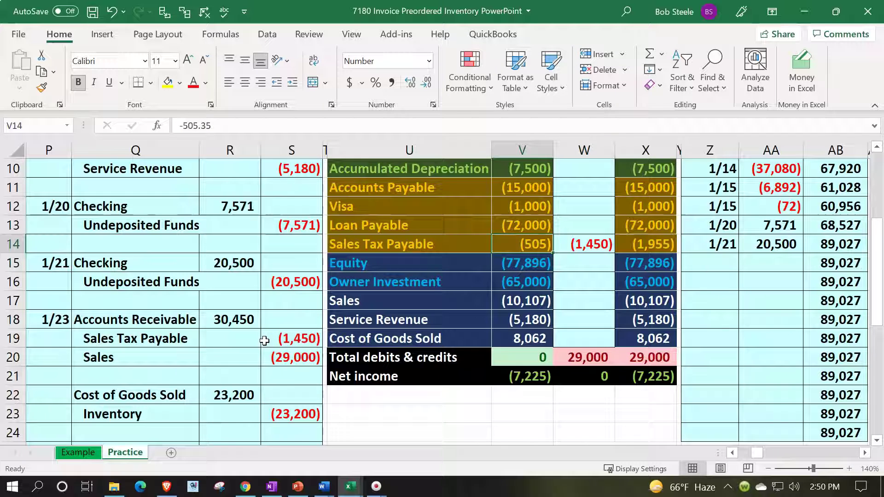
pyautogui.press('Right')
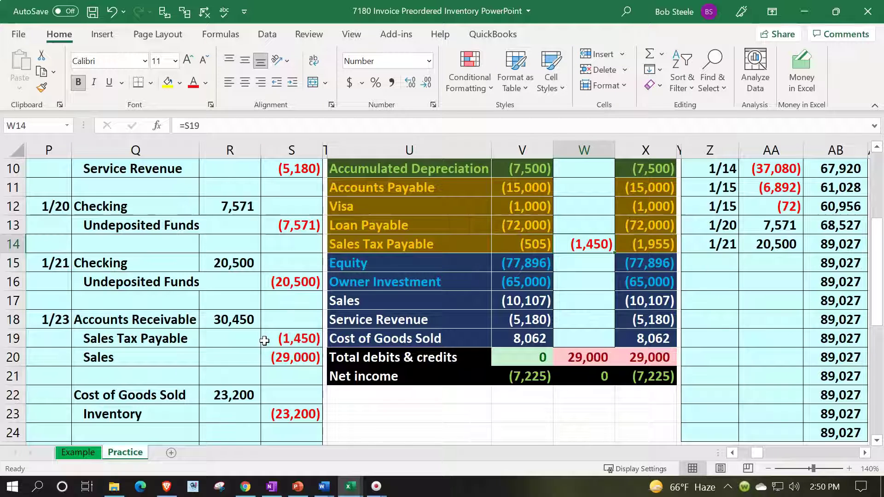
pyautogui.press('Right')
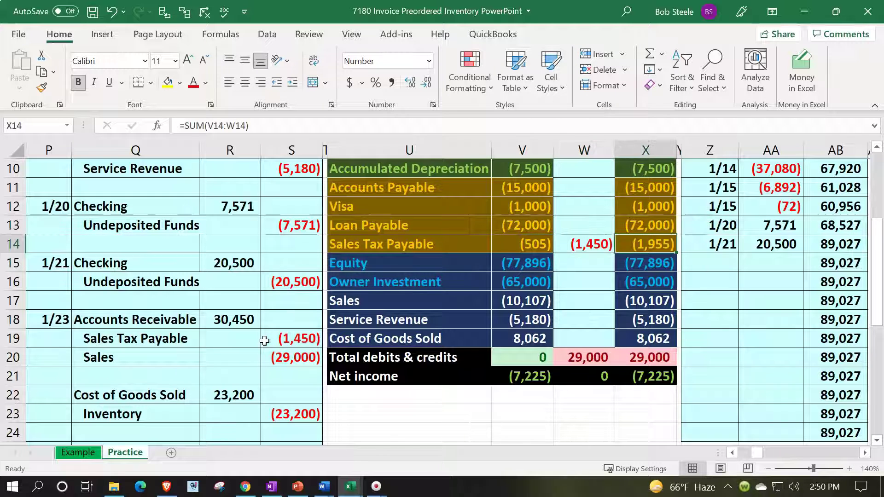
# Post the 1/23 Sales credit to the trial balance Entries column in W17 with =S20, and check its resulting balance
pyautogui.moveTo(198, 357); pyautogui.dragTo(265, 356)
pyautogui.press('Right')
pyautogui.press('Right')
pyautogui.press('Right')
pyautogui.press('Right')
pyautogui.press('Right')
pyautogui.press('Right')
pyautogui.press('Up')
pyautogui.press('Up')
pyautogui.press('Up')
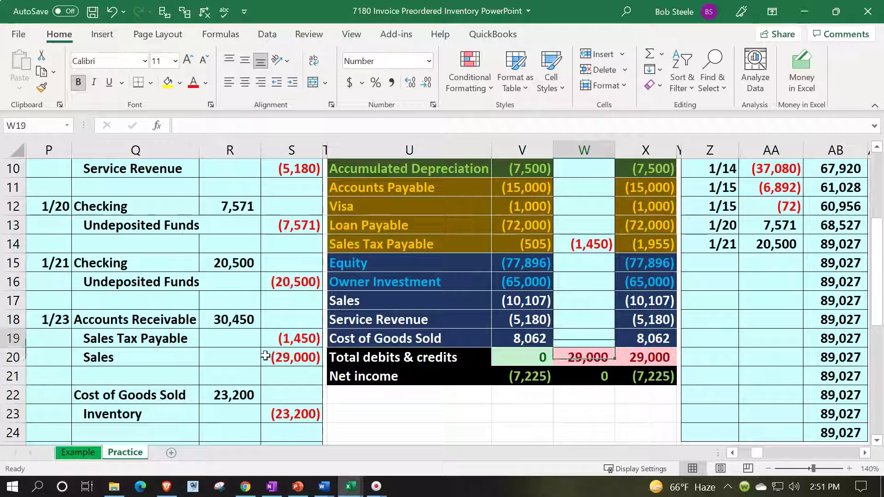
pyautogui.write('=')
pyautogui.press('Left')
pyautogui.press('Left')
pyautogui.press('Left')
pyautogui.press('Left')
pyautogui.press('Down')
pyautogui.press('Down')
pyautogui.press('Down')
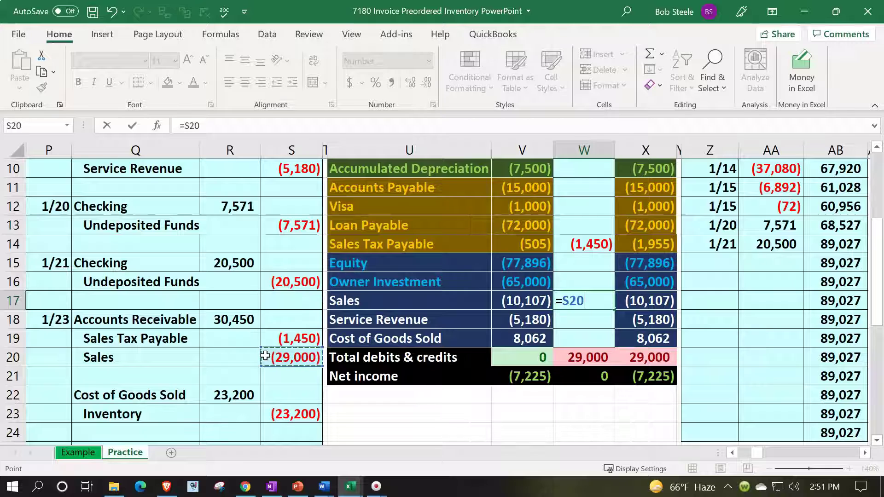
pyautogui.press('Return')
pyautogui.press('Right')
pyautogui.press('Up')
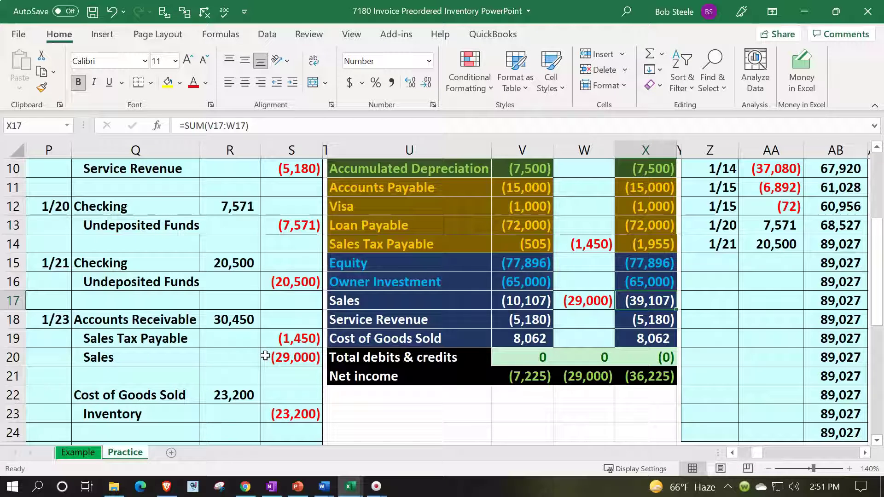
# Examine the Net income formulas in W21 and X21 to see which accounts they sum
pyautogui.click(587, 376)
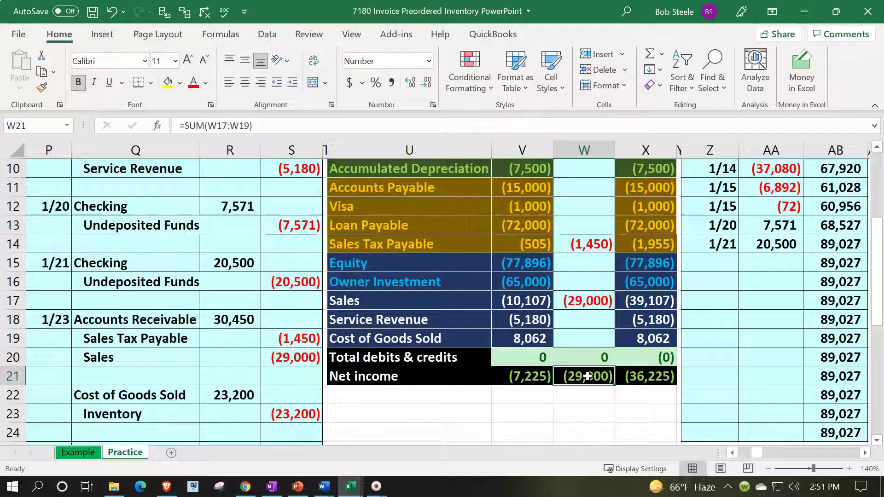
pyautogui.press('Right')
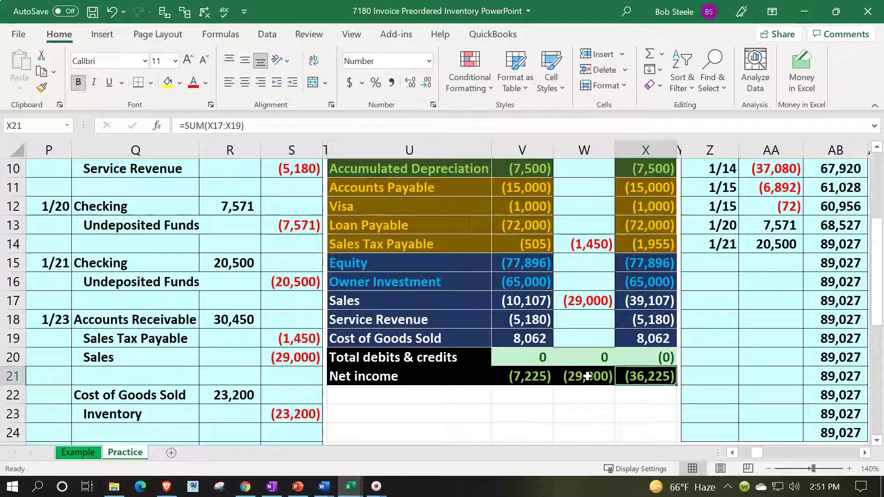
pyautogui.doubleClick(639, 376)
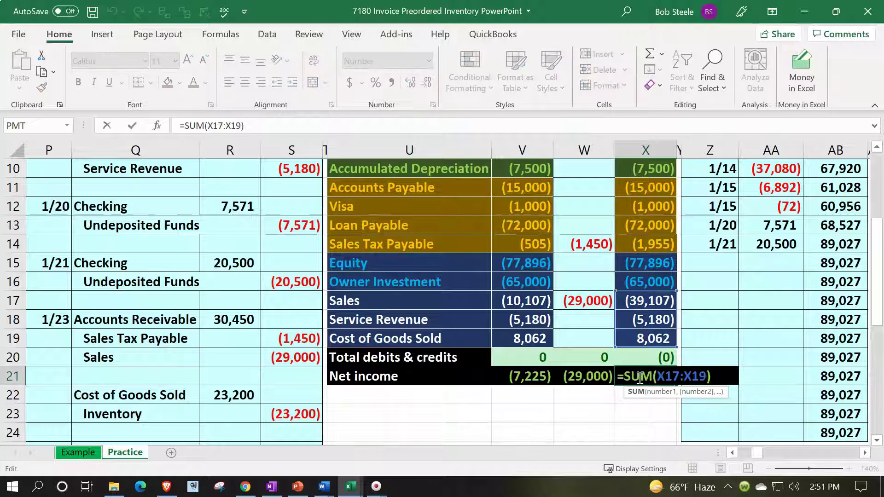
pyautogui.press('Return')
# Post the 1/23 Cost of Goods Sold debit to the Entries column in W19 with =R22, and check the Net income formula in W21
pyautogui.moveTo(178, 391); pyautogui.dragTo(201, 390)
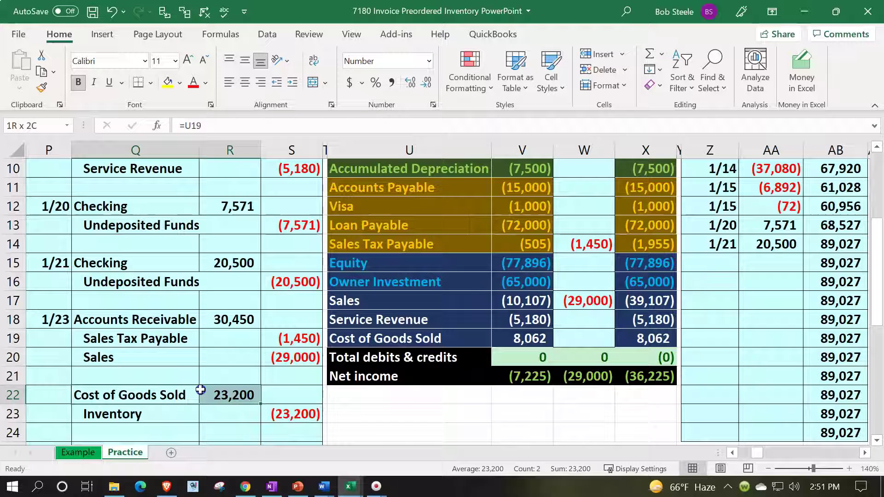
pyautogui.press('Right')
pyautogui.press('Right')
pyautogui.press('Right')
pyautogui.press('Right')
pyautogui.press('Right')
pyautogui.press('Right')
pyautogui.press('Up')
pyautogui.press('Up')
pyautogui.press('Up')
pyautogui.write('=')
pyautogui.press('Left')
pyautogui.press('Left')
pyautogui.press('Left')
pyautogui.press('Left')
pyautogui.press('Left')
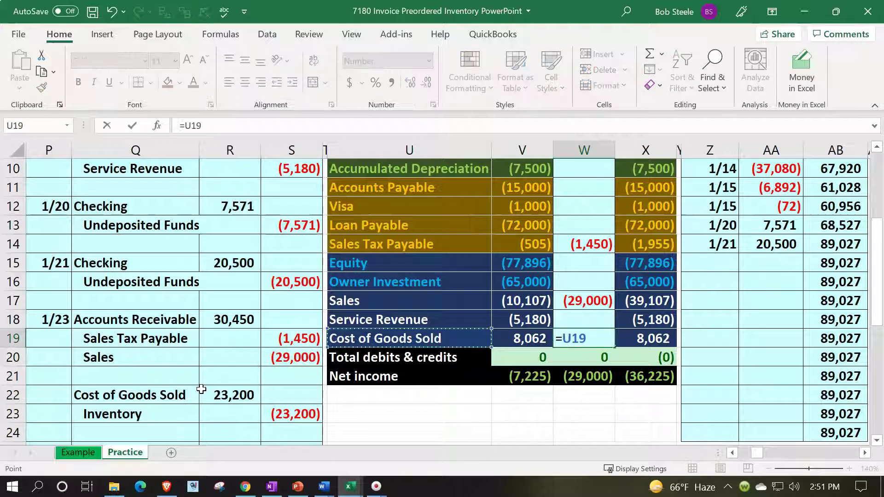
pyautogui.press('Down')
pyautogui.press('Down')
pyautogui.press('Down')
pyautogui.press('Return')
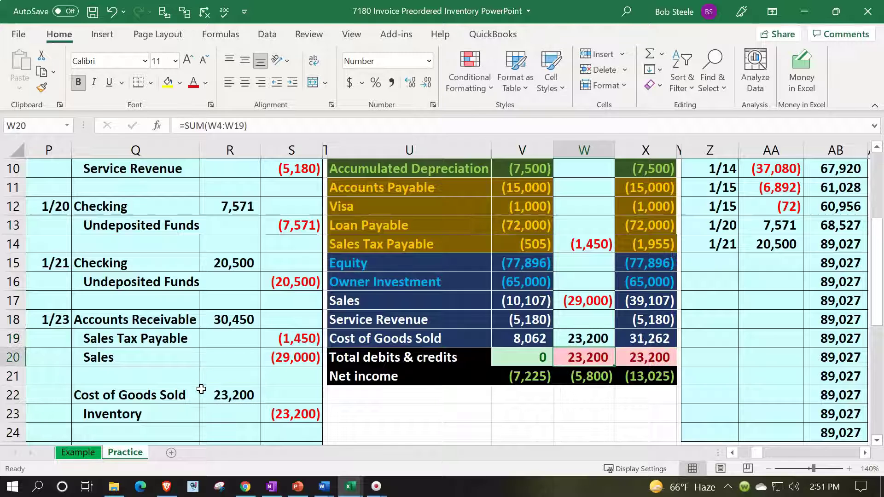
pyautogui.doubleClick(589, 375)
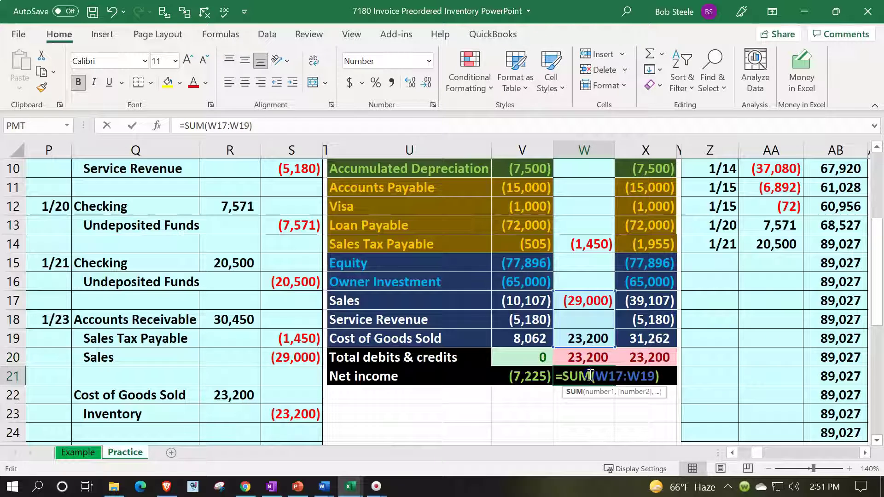
pyautogui.press('Return')
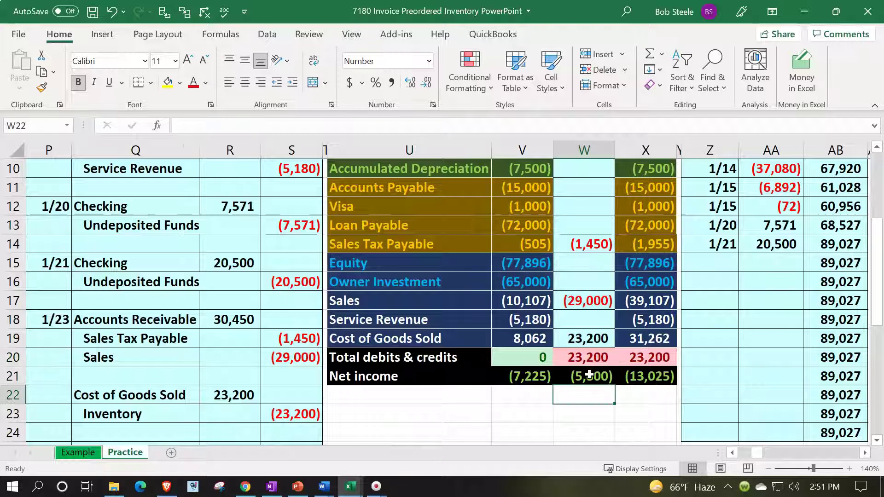
# Post the 1/23 Inventory credit to the trial balance Entries column in W7 with =S23
pyautogui.click(287, 416)
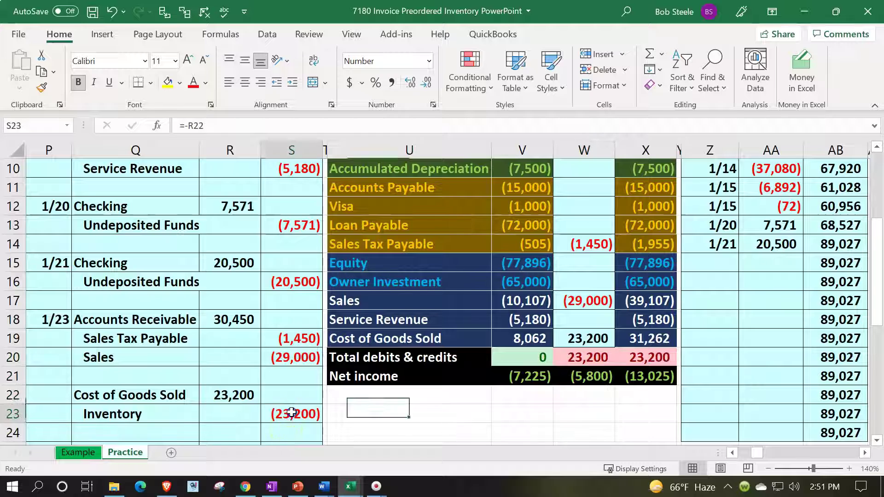
pyautogui.click(453, 208)
pyautogui.press('Up')
pyautogui.press('Up')
pyautogui.press('Up')
pyautogui.press('Up')
pyautogui.press('Up')
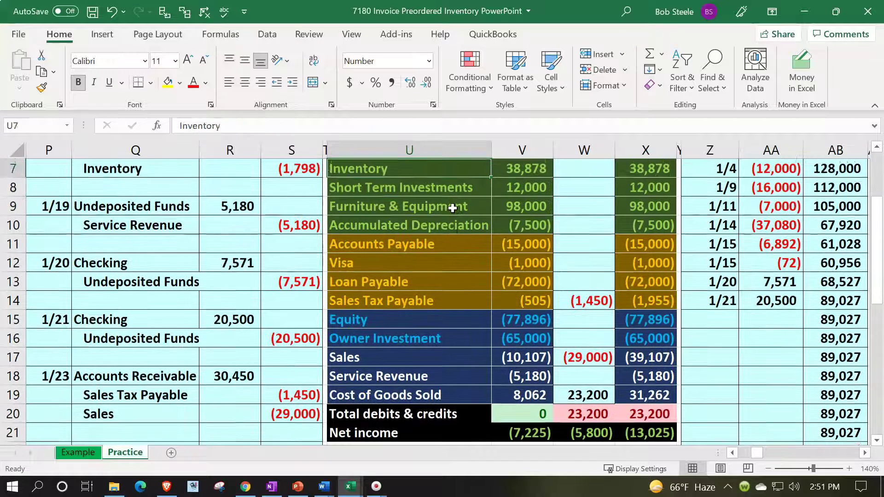
pyautogui.press('Right')
pyautogui.press('Right')
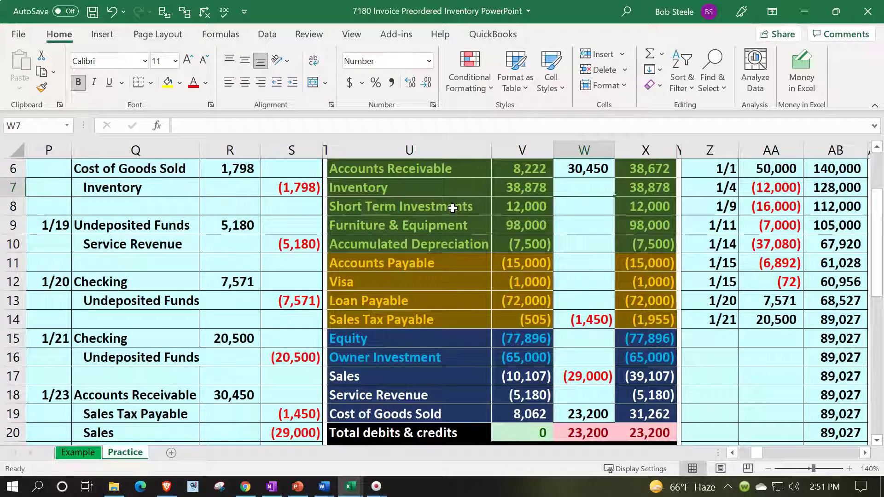
pyautogui.write('=')
pyautogui.press('Down')
pyautogui.press('Down')
pyautogui.press('Down')
pyautogui.press('Down')
pyautogui.press('Down')
pyautogui.press('Down')
pyautogui.press('Down')
pyautogui.press('Down')
pyautogui.press('Down')
pyautogui.press('Down')
pyautogui.press('Down')
pyautogui.press('Down')
pyautogui.press('Down')
pyautogui.press('Down')
pyautogui.press('Down')
pyautogui.press('Down')
pyautogui.press('Left')
pyautogui.press('Left')
pyautogui.press('Left')
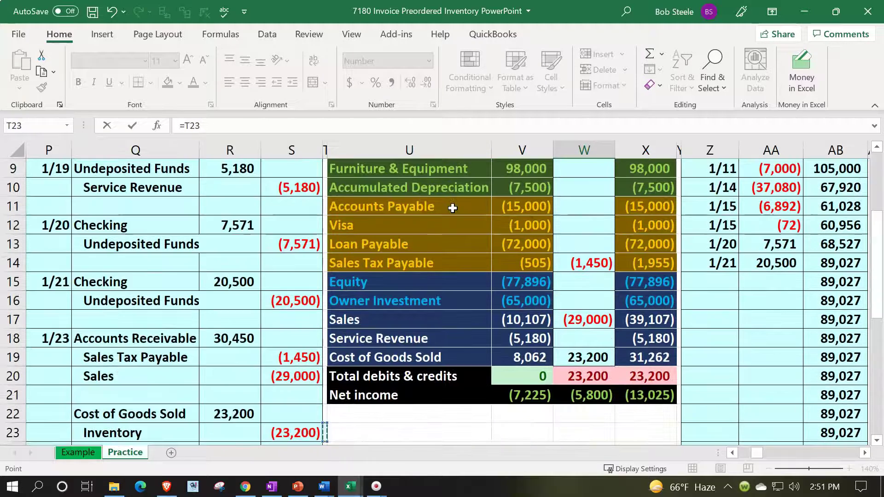
pyautogui.press('Return')
# Examine the Inventory entry and ending balance in row 7, and review the trial balance totals against the 1/23 journal entry
pyautogui.press('Up')
pyautogui.press('Up')
pyautogui.press('Up')
pyautogui.press('Up')
pyautogui.press('Up')
pyautogui.press('Up')
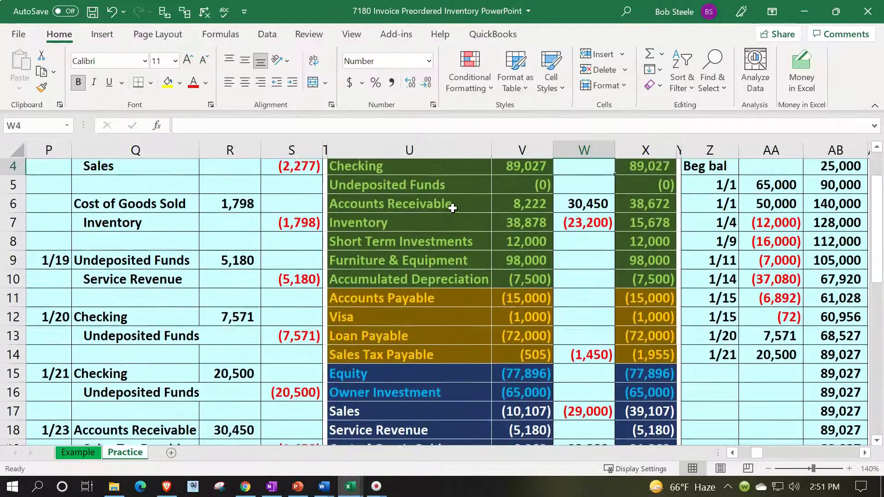
pyautogui.press('Down')
pyautogui.press('Down')
pyautogui.press('Down')
pyautogui.press('Down')
pyautogui.press('Down')
pyautogui.press('Left')
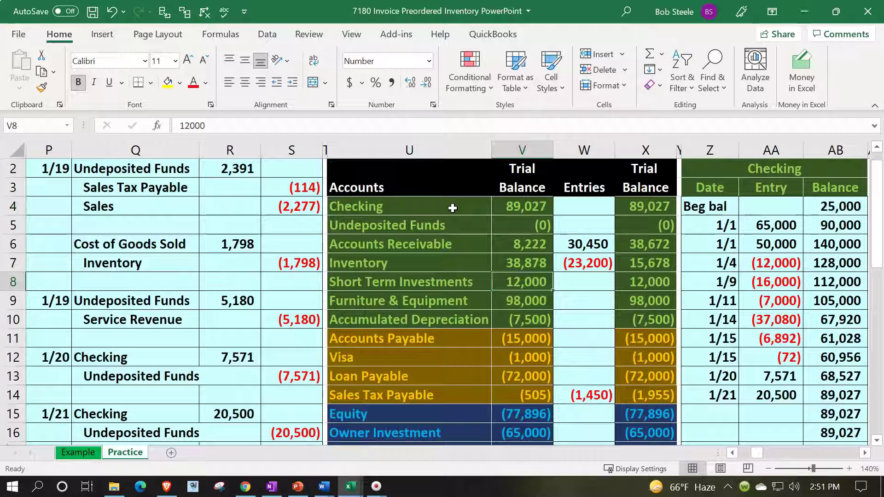
pyautogui.press('Right')
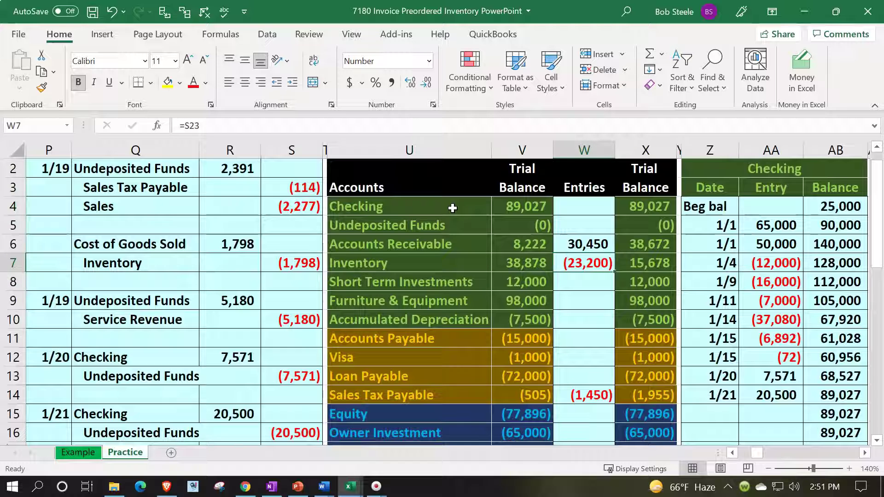
pyautogui.press('Right')
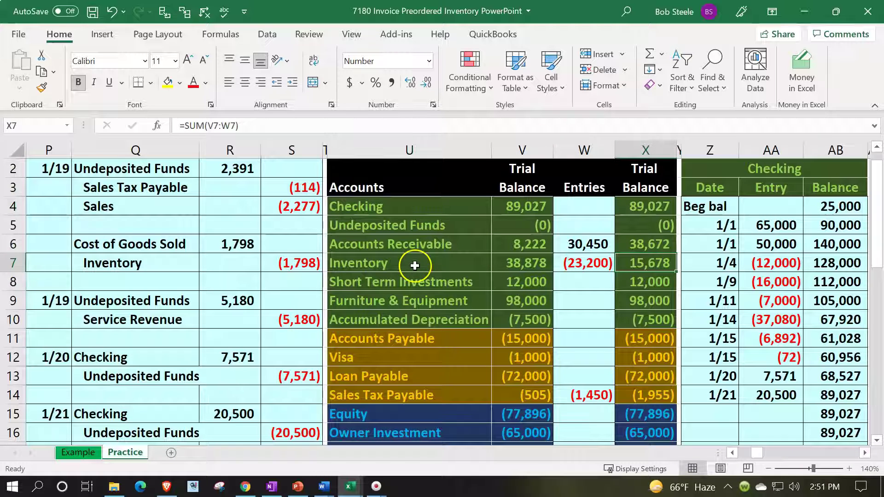
pyautogui.scroll(-1, 400, 286)
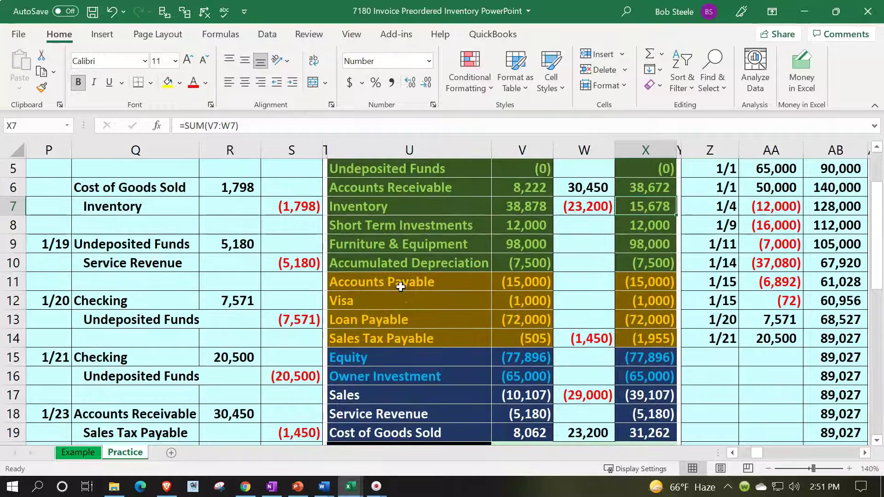
pyautogui.scroll(-2, 400, 287)
pyautogui.scroll(2, 399, 287)
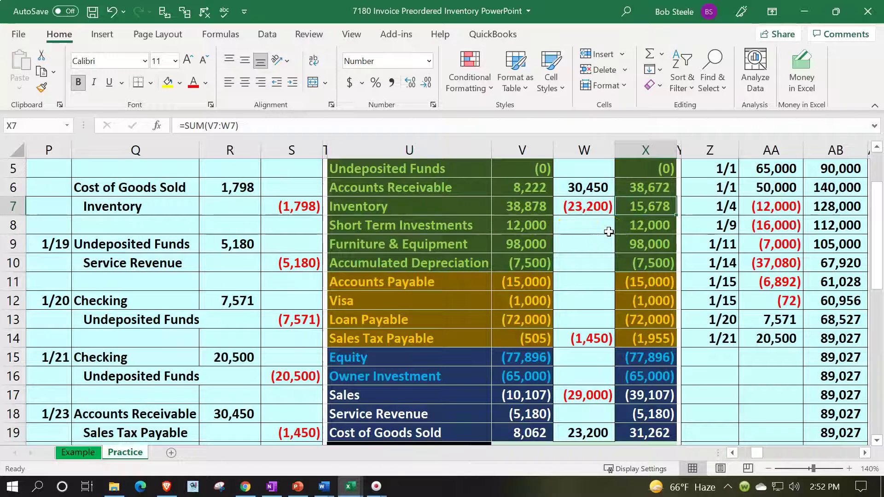
pyautogui.scroll(-2, 458, 262)
pyautogui.moveTo(54, 307); pyautogui.dragTo(81, 300)
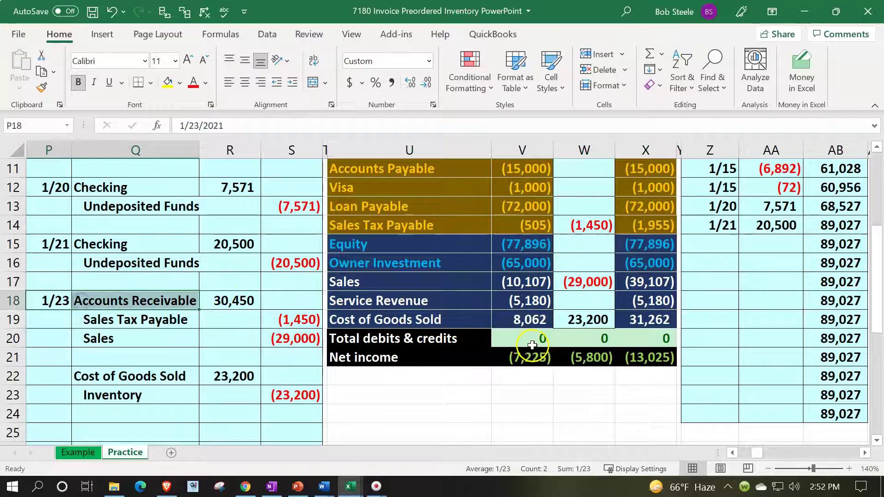
# Enter the date 1/23 in AH10, the first free row of the Accounts Receivable general ledger
pyautogui.scroll(4, 537, 349)
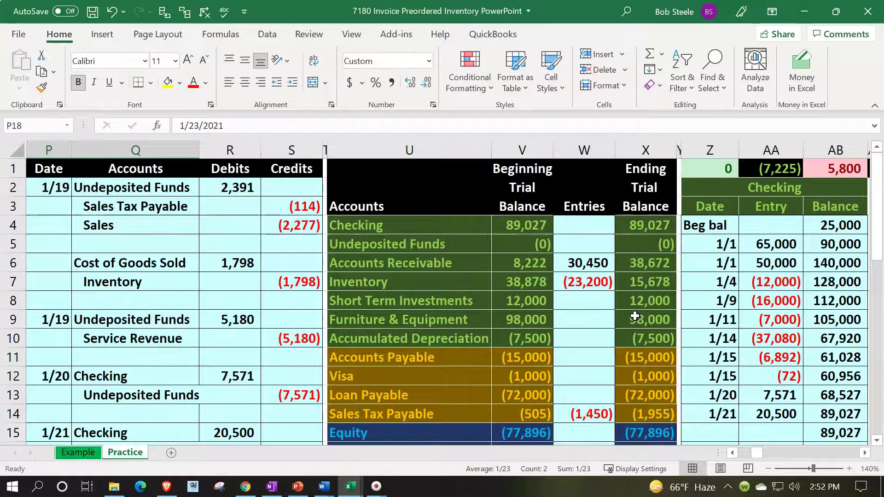
pyautogui.click(635, 316)
pyautogui.press('Up')
pyautogui.press('Up')
pyautogui.press('Up')
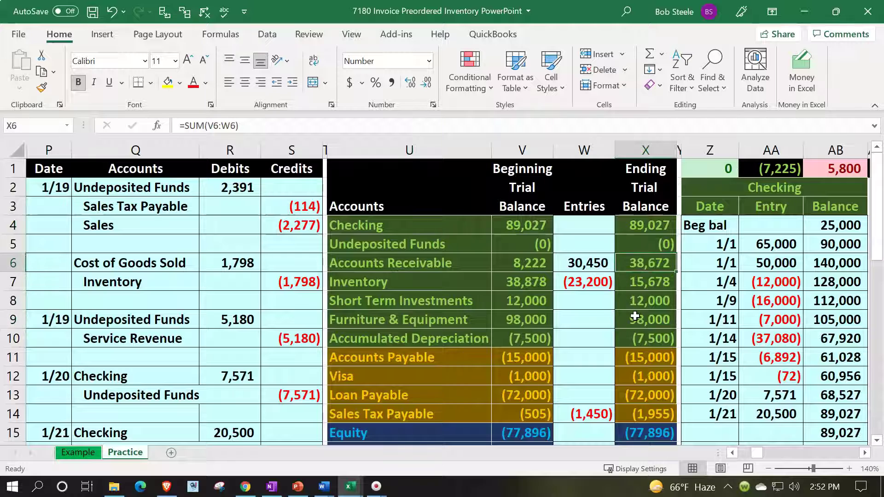
pyautogui.press('Right')
pyautogui.press('Right')
pyautogui.press('Right')
pyautogui.press('Right')
pyautogui.press('Right')
pyautogui.press('Right')
pyautogui.press('Right')
pyautogui.press('Right')
pyautogui.press('Right')
pyautogui.press('Right')
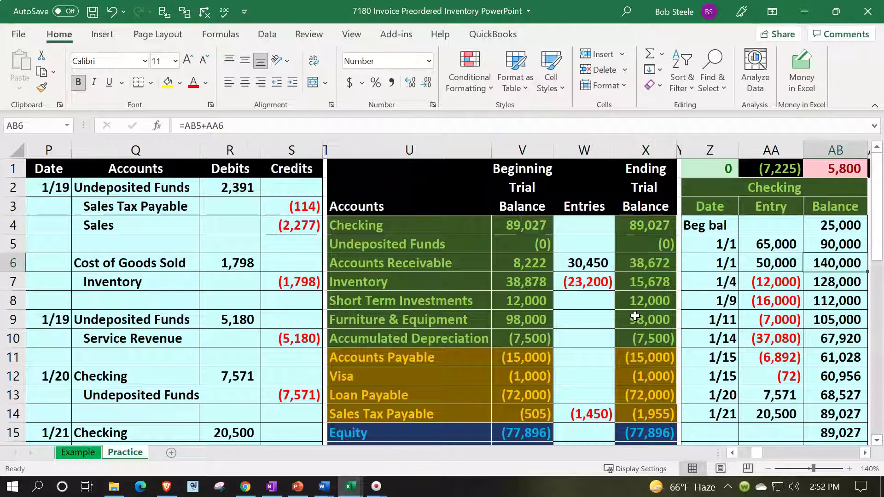
pyautogui.press('Right')
pyautogui.press('Right')
pyautogui.press('Right')
pyautogui.press('Right')
pyautogui.press('Down')
pyautogui.press('Down')
pyautogui.press('Down')
pyautogui.press('Down')
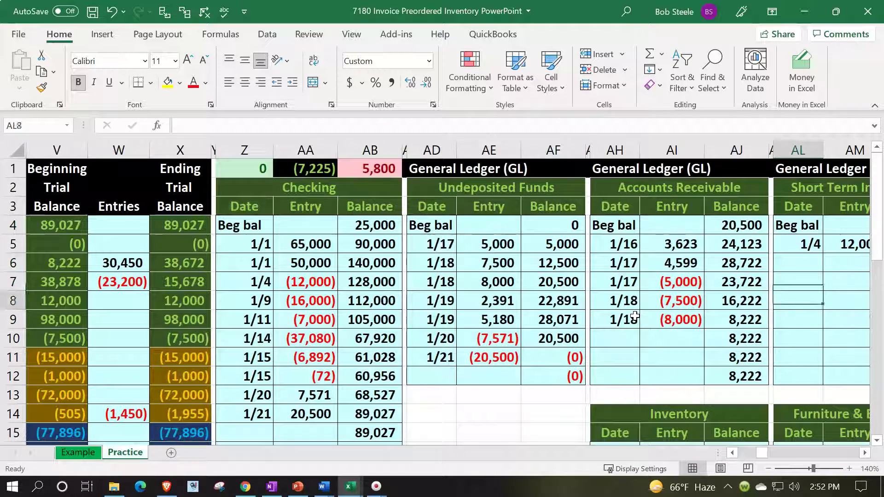
pyautogui.press('Left')
pyautogui.press('Left')
pyautogui.press('Left')
pyautogui.press('Left')
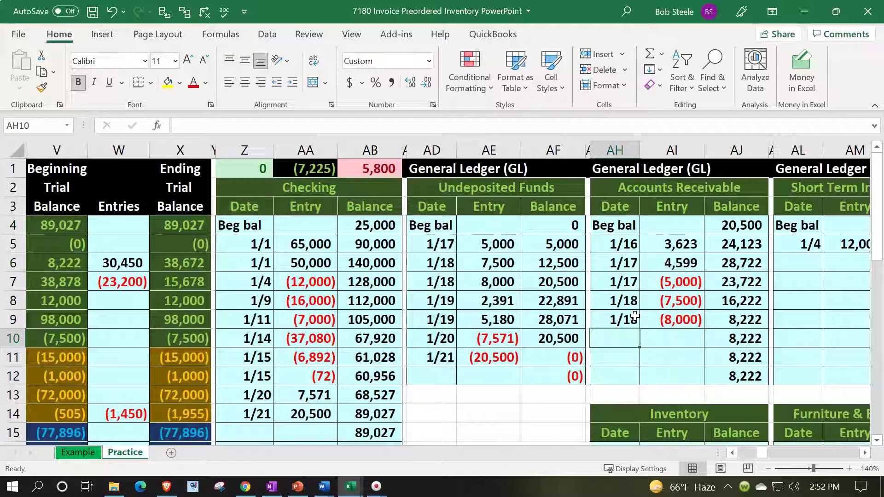
pyautogui.write('1/23')
pyautogui.press('Tab')
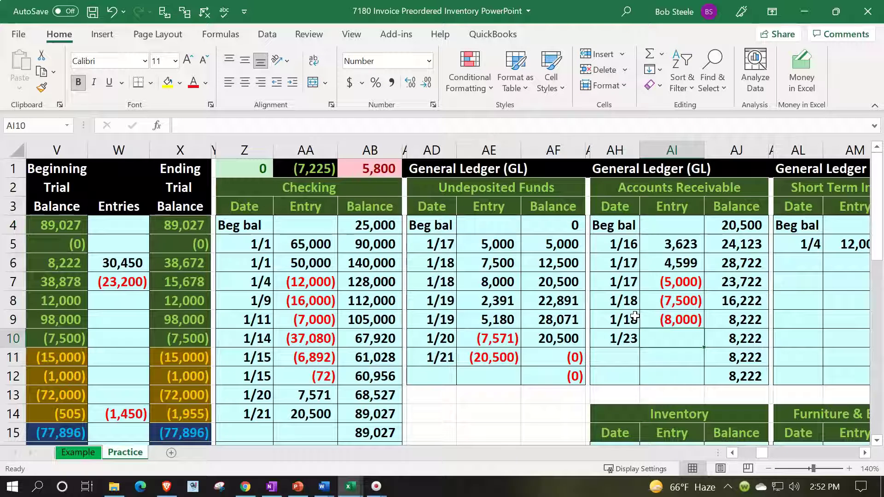
# Post the 1/23 debit to the Accounts Receivable general ledger Entry column in AI10 with =R18
pyautogui.write('=')
pyautogui.press('Left')
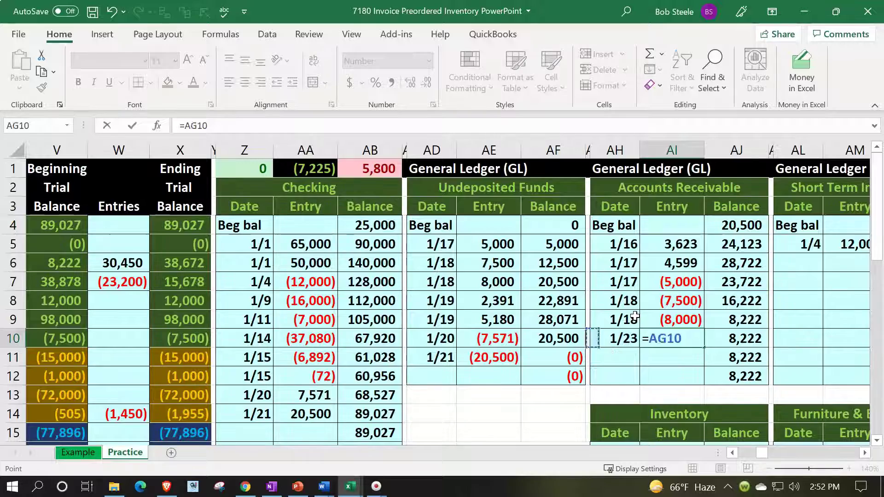
pyautogui.press('Left')
pyautogui.press('Left')
pyautogui.press('Left')
pyautogui.press('Left')
pyautogui.press('Left')
pyautogui.press('Left')
pyautogui.press('Left')
pyautogui.press('Left')
pyautogui.press('Left')
pyautogui.press('Left')
pyautogui.press('Left')
pyautogui.press('Left')
pyautogui.press('Left')
pyautogui.press('Left')
pyautogui.press('Left')
pyautogui.press('Left')
pyautogui.press('Left')
pyautogui.press('Down')
pyautogui.press('Down')
pyautogui.press('Down')
pyautogui.press('Down')
pyautogui.press('Down')
pyautogui.press('Down')
pyautogui.press('Down')
pyautogui.press('Down')
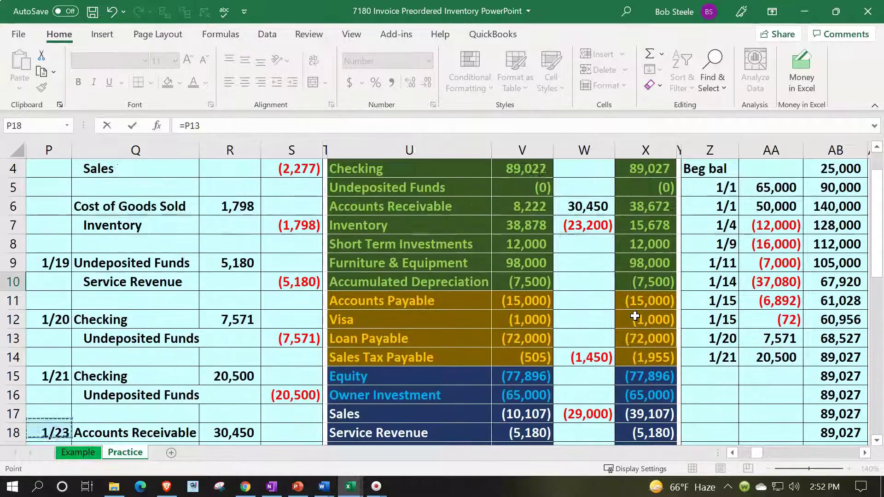
pyautogui.press('Right')
pyautogui.press('Down')
pyautogui.press('Down')
pyautogui.press('Down')
pyautogui.press('Down')
pyautogui.press('Up')
pyautogui.press('Up')
pyautogui.press('Up')
pyautogui.press('Up')
pyautogui.press('Right')
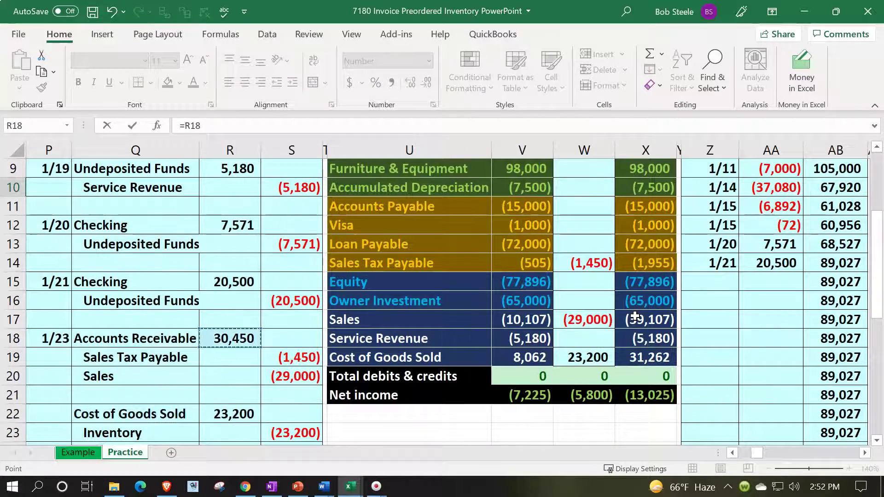
pyautogui.press('Return')
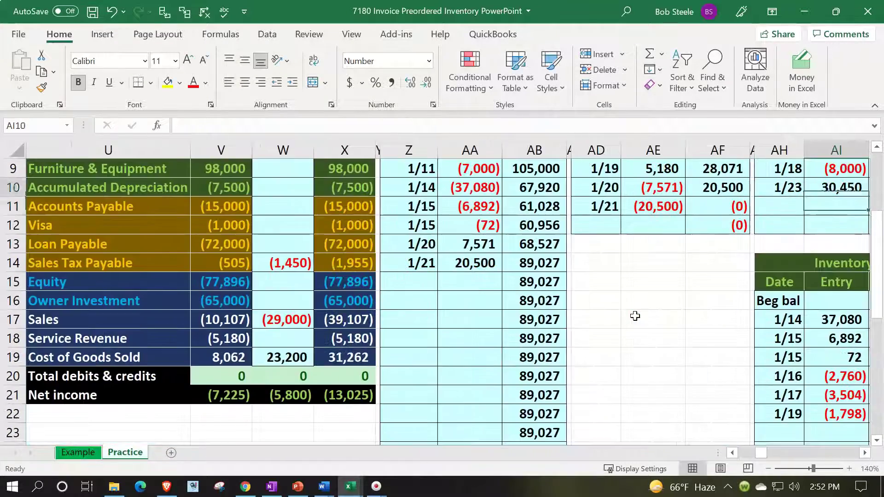
# Review the Accounts Receivable ledger entries and check the running balance in AJ10 after the 1/23 entry
pyautogui.press('Up')
pyautogui.press('Right')
pyautogui.press('Up')
pyautogui.press('Up')
pyautogui.press('Up')
pyautogui.press('Up')
pyautogui.press('Up')
pyautogui.press('Up')
pyautogui.press('Up')
pyautogui.press('Up')
pyautogui.press('Down')
pyautogui.press('Down')
pyautogui.press('Down')
pyautogui.press('Down')
pyautogui.press('Down')
pyautogui.press('Down')
pyautogui.press('Down')
pyautogui.press('Left')
pyautogui.press('Down')
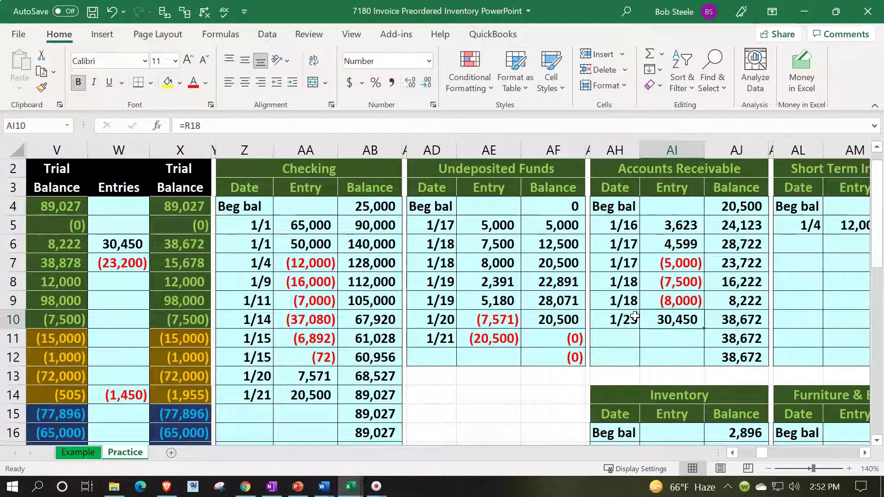
pyautogui.press('Right')
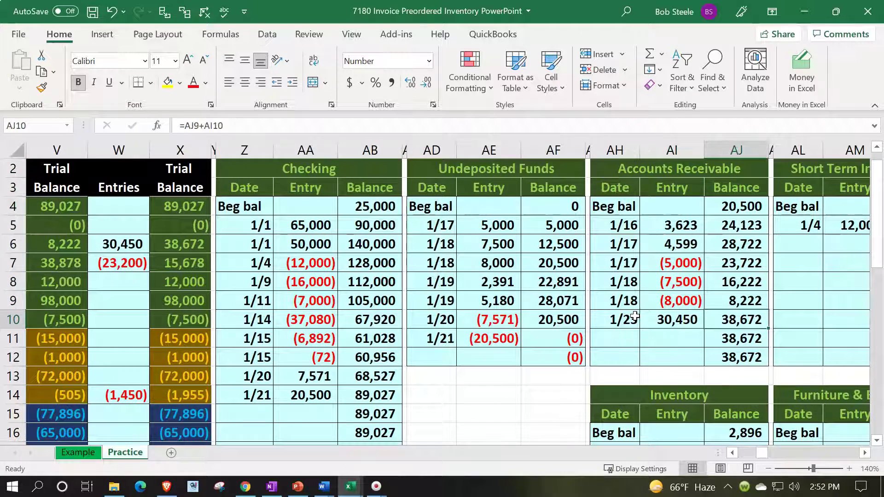
# Compare the Accounts Receivable ledger balance with the ending trial balance, and inspect the general ledger check formula in Z1
pyautogui.press('Left')
pyautogui.press('Left')
pyautogui.press('Left')
pyautogui.press('Left')
pyautogui.press('Left')
pyautogui.press('Left')
pyautogui.press('Left')
pyautogui.press('Left')
pyautogui.press('Left')
pyautogui.press('Left')
pyautogui.press('Left')
pyautogui.press('Left')
pyautogui.press('Left')
pyautogui.press('Left')
pyautogui.press('Left')
pyautogui.press('Left')
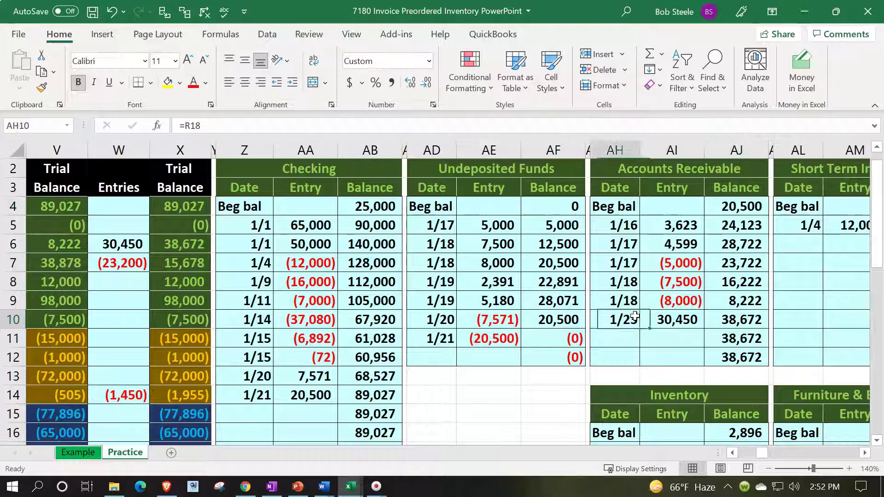
pyautogui.press('Right')
pyautogui.press('Right')
pyautogui.press('Right')
pyautogui.press('Right')
pyautogui.press('Up')
pyautogui.press('Up')
pyautogui.press('Up')
pyautogui.press('Up')
pyautogui.press('Up')
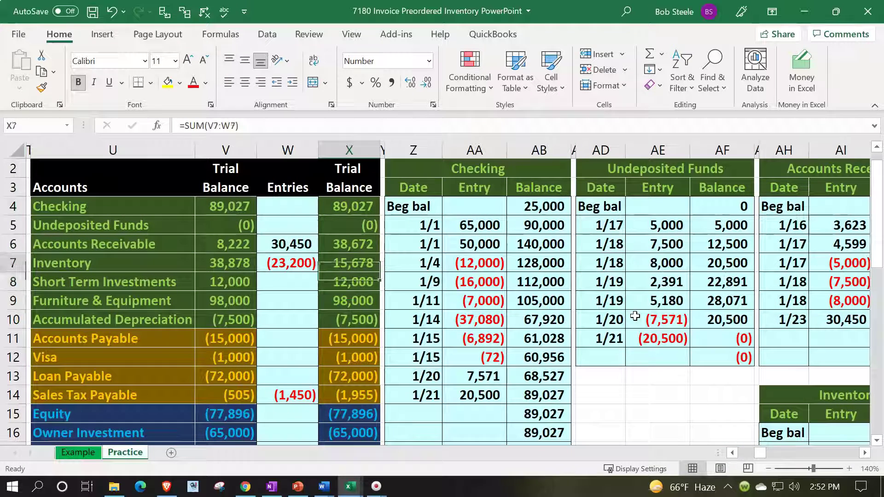
pyautogui.press('Up')
pyautogui.press('Up')
pyautogui.press('Up')
pyautogui.press('Up')
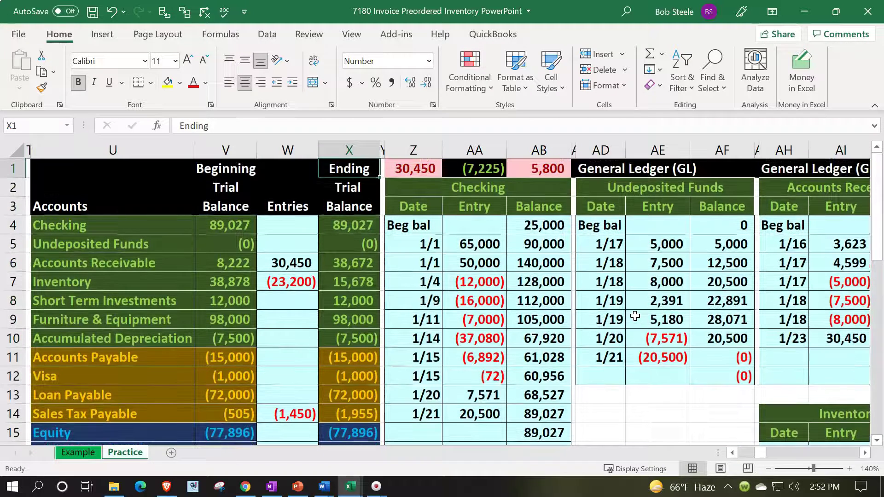
pyautogui.press('Right')
pyautogui.press('Right')
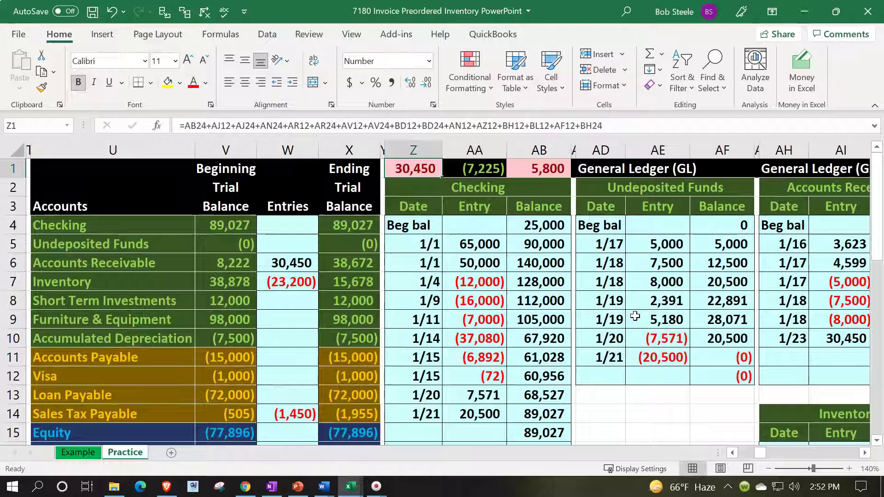
# Review the 1/23 journal entry in the Date, Accounts, Debits and Credits columns for the Sales Tax Payable credit
pyautogui.press('Left')
pyautogui.press('Left')
pyautogui.press('Left')
pyautogui.press('Left')
pyautogui.press('Left')
pyautogui.press('Left')
pyautogui.press('Left')
pyautogui.press('Left')
pyautogui.press('Left')
pyautogui.press('Left')
pyautogui.press('Down')
pyautogui.press('Down')
pyautogui.press('Down')
pyautogui.press('Down')
pyautogui.press('Down')
pyautogui.press('Down')
pyautogui.press('Down')
pyautogui.press('Down')
pyautogui.press('Down')
pyautogui.press('Down')
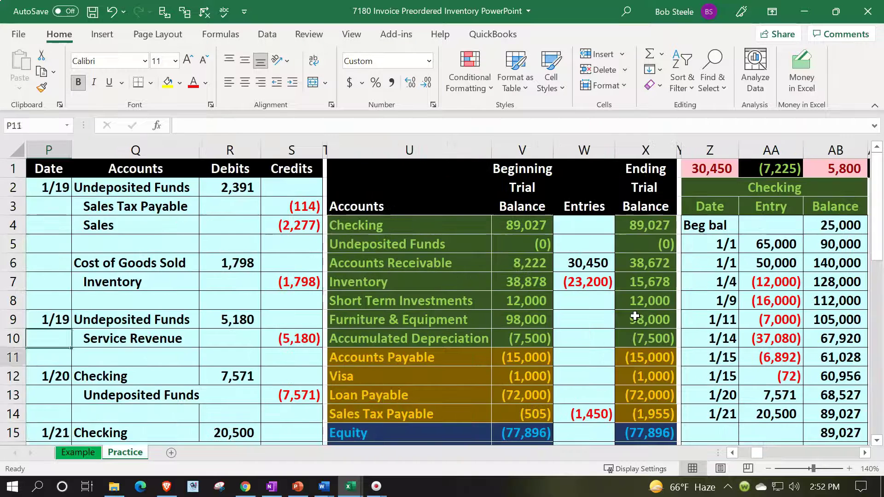
pyautogui.press('Down')
pyautogui.press('Down')
pyautogui.press('Down')
pyautogui.press('Down')
pyautogui.press('Down')
pyautogui.press('Down')
pyautogui.press('Down')
pyautogui.press('Down')
pyautogui.press('Down')
pyautogui.press('Down')
pyautogui.press('Down')
pyautogui.press('Down')
pyautogui.press('Down')
pyautogui.press('Down')
pyautogui.press('Down')
pyautogui.press('Down')
pyautogui.press('Up')
pyautogui.press('Up')
pyautogui.press('Up')
pyautogui.press('Up')
pyautogui.press('Up')
pyautogui.press('Up')
pyautogui.press('Up')
pyautogui.press('Up')
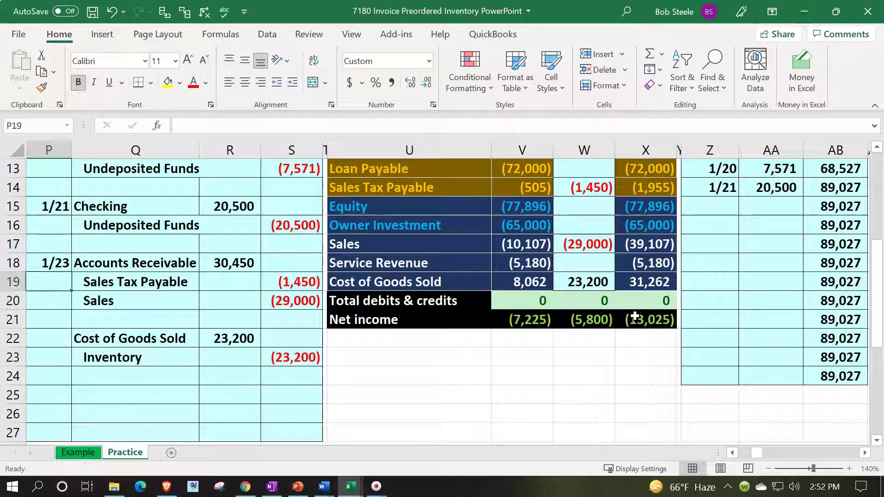
# Examine the Sales Tax Payable entry and ending balance in row 14 of the trial balance
pyautogui.press('Right')
pyautogui.press('Right')
pyautogui.press('Right')
pyautogui.press('Right')
pyautogui.press('Up')
pyautogui.press('Up')
pyautogui.press('Up')
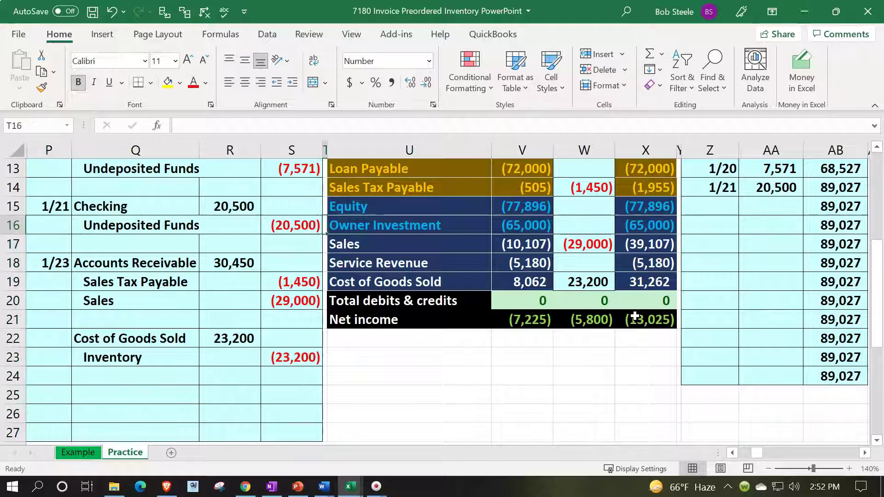
pyautogui.press('Up')
pyautogui.press('Up')
pyautogui.press('Right')
pyautogui.press('Right')
pyautogui.press('Right')
pyautogui.press('Right')
pyautogui.press('Up')
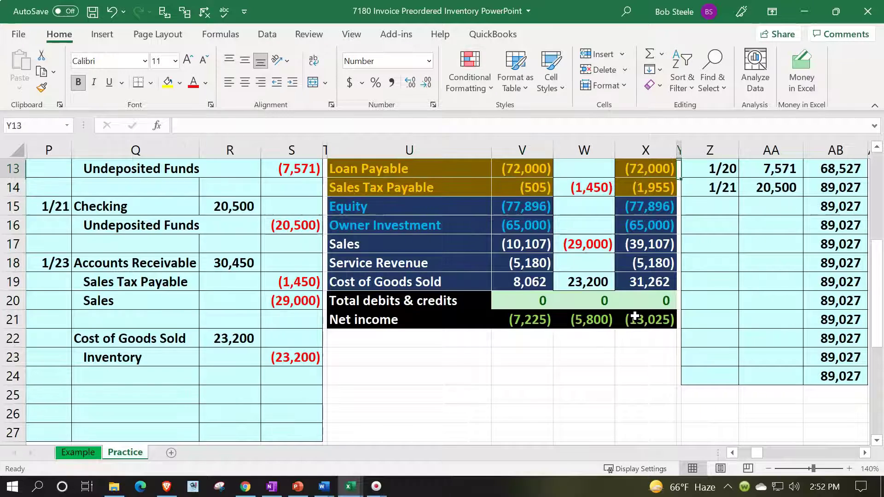
# Enter the date 1/23 in AX8, the first free row of the Sales Tax Payable general ledger
pyautogui.press('Right')
pyautogui.press('Up')
pyautogui.press('Up')
pyautogui.press('Up')
pyautogui.press('Up')
pyautogui.press('Up')
pyautogui.press('Up')
pyautogui.press('Up')
pyautogui.press('Up')
pyautogui.press('Up')
pyautogui.press('Up')
pyautogui.press('Up')
pyautogui.press('Up')
pyautogui.press('Right')
pyautogui.press('Right')
pyautogui.press('Right')
pyautogui.press('Right')
pyautogui.press('Right')
pyautogui.press('Right')
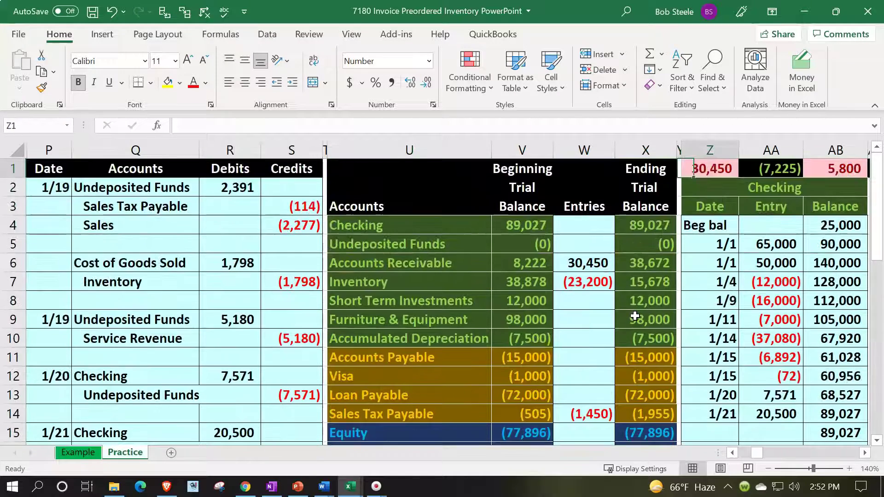
pyautogui.press('Right')
pyautogui.press('Right')
pyautogui.press('Right')
pyautogui.press('Right')
pyautogui.press('Right')
pyautogui.press('Right')
pyautogui.press('Right')
pyautogui.press('Right')
pyautogui.press('Right')
pyautogui.press('Right')
pyautogui.press('Right')
pyautogui.press('Right')
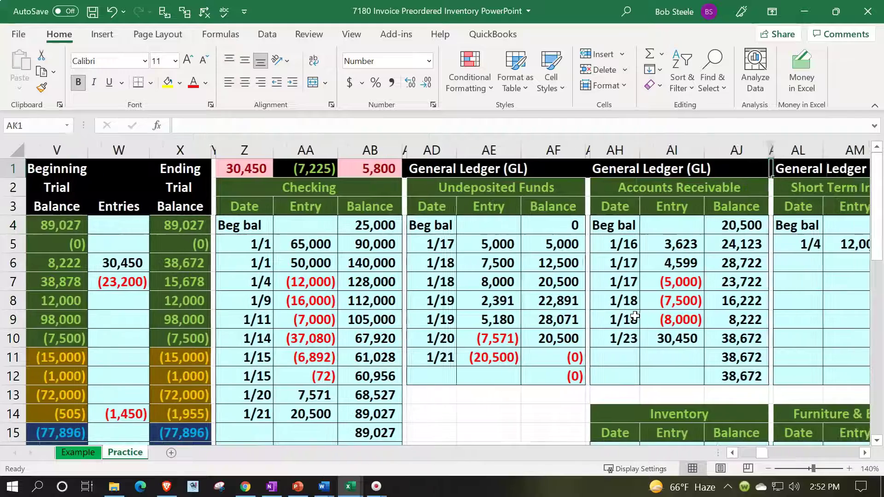
pyautogui.press('Right')
pyautogui.press('Right')
pyautogui.press('Right')
pyautogui.press('Right')
pyautogui.press('Right')
pyautogui.press('Right')
pyautogui.press('Right')
pyautogui.press('Right')
pyautogui.press('Right')
pyautogui.press('Right')
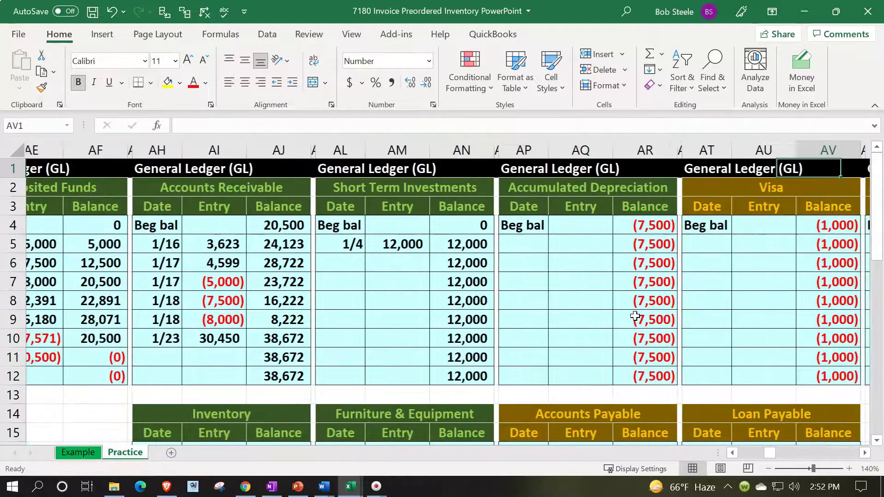
pyautogui.press('Down')
pyautogui.press('Down')
pyautogui.press('Down')
pyautogui.press('Down')
pyautogui.press('Down')
pyautogui.press('Down')
pyautogui.press('Left')
pyautogui.press('Left')
pyautogui.press('Left')
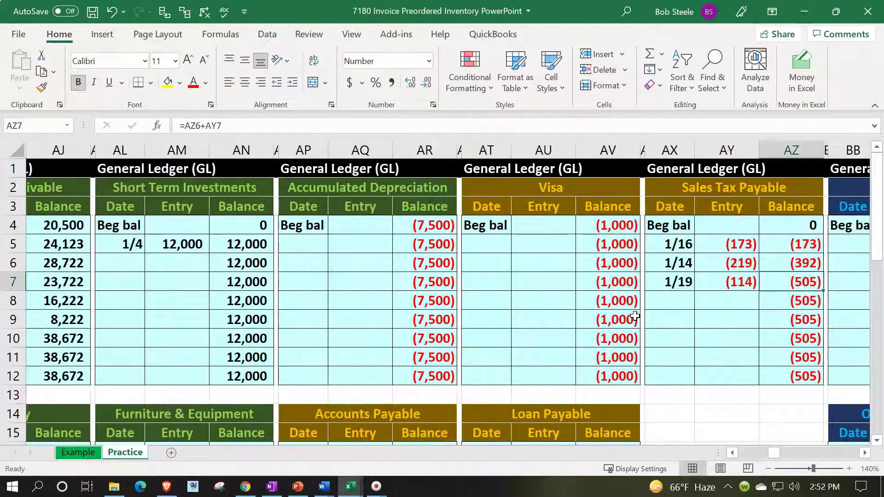
pyautogui.press('Down')
pyautogui.write('1/23')
pyautogui.press('Tab')
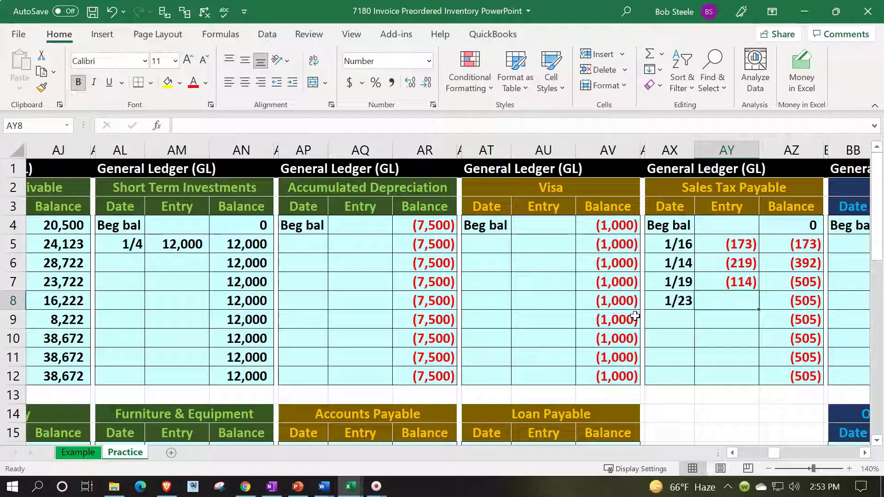
# Link the 1/23 entry in AY8 of the Sales Tax Payable ledger to the journal entry's Sales Tax Payable credit in S19
pyautogui.write('=')
pyautogui.press('Left')
pyautogui.press('Left')
pyautogui.press('Left')
pyautogui.press('Left')
pyautogui.press('Left')
pyautogui.press('Left')
pyautogui.press('Left')
pyautogui.press('Left')
pyautogui.press('Left')
pyautogui.press('Left')
pyautogui.press('Left')
pyautogui.press('Left')
pyautogui.press('Left')
pyautogui.press('Left')
pyautogui.press('Left')
pyautogui.press('Left')
pyautogui.press('Left')
pyautogui.press('Left')
pyautogui.press('Left')
pyautogui.press('Left')
pyautogui.press('Down')
pyautogui.press('Down')
pyautogui.press('Down')
pyautogui.press('Down')
pyautogui.press('Down')
pyautogui.press('Down')
pyautogui.press('Down')
pyautogui.press('Down')
pyautogui.press('Down')
pyautogui.press('Down')
pyautogui.press('Down')
pyautogui.press('Down')
pyautogui.press('Down')
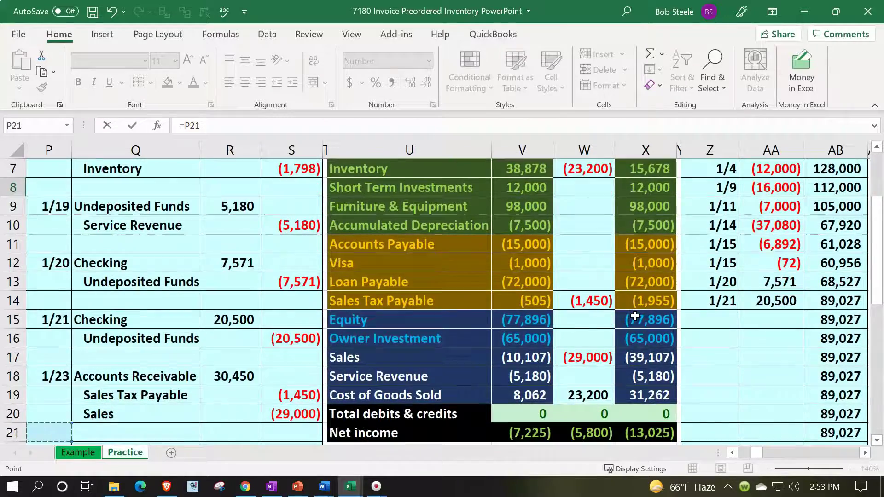
pyautogui.press('Down')
pyautogui.press('Right')
pyautogui.press('Right')
pyautogui.press('Right')
pyautogui.press('Up')
pyautogui.press('Up')
pyautogui.press('Up')
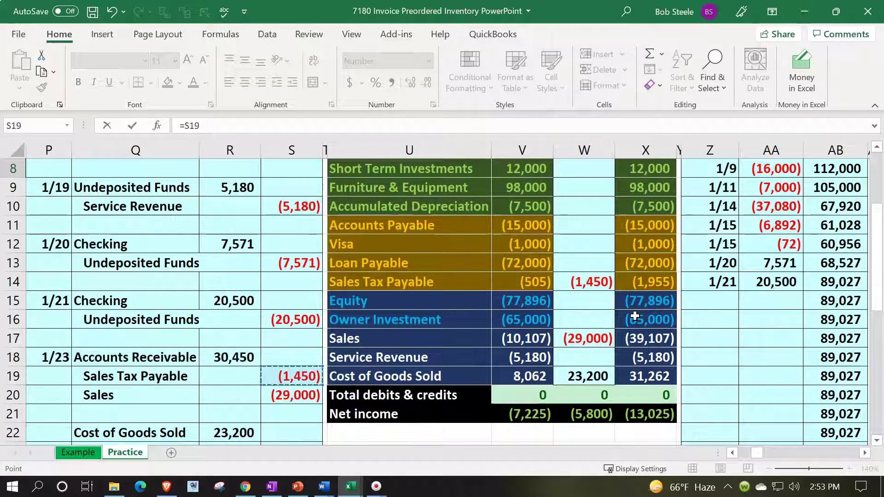
pyautogui.press('Return')
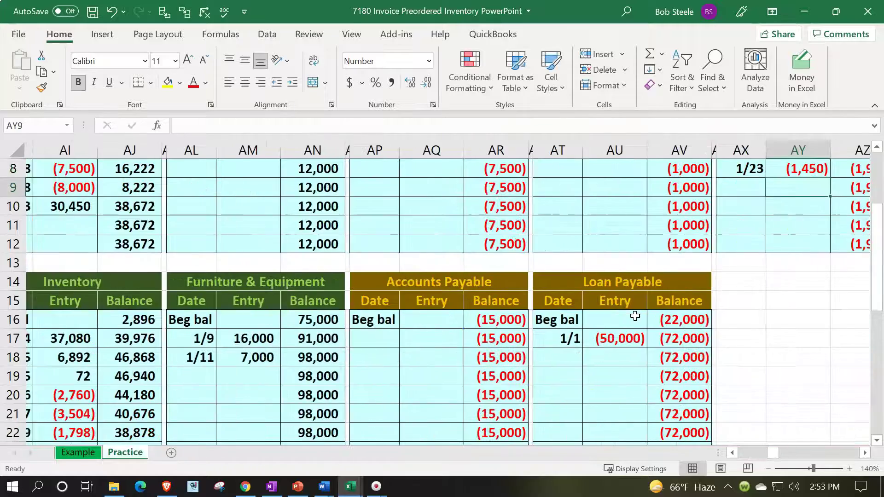
# Review the entries and running balance formulas of the Sales Tax Payable general ledger down to the 1/23 row
pyautogui.press('Up')
pyautogui.press('Right')
pyautogui.press('Right')
pyautogui.press('Up')
pyautogui.press('Up')
pyautogui.press('Up')
pyautogui.press('Up')
pyautogui.press('Up')
pyautogui.press('Down')
pyautogui.press('Down')
pyautogui.press('Down')
pyautogui.press('Down')
pyautogui.press('Left')
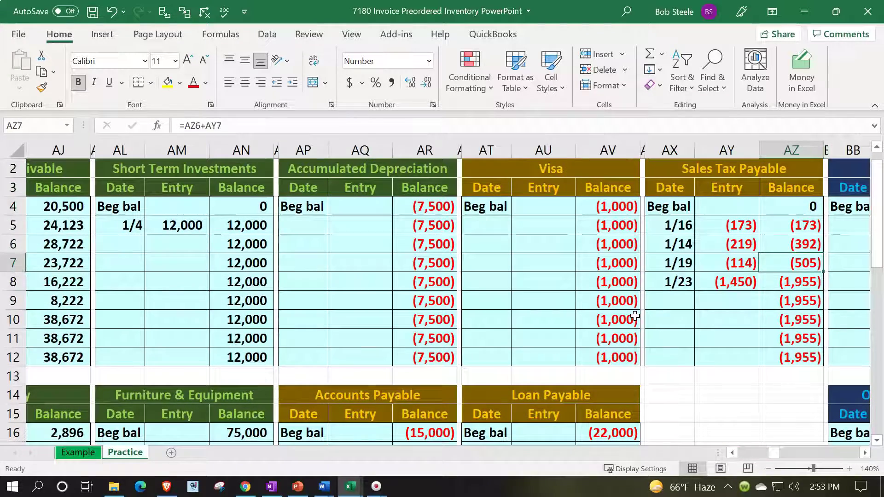
pyautogui.press('Down')
pyautogui.press('Left')
pyautogui.press('Right')
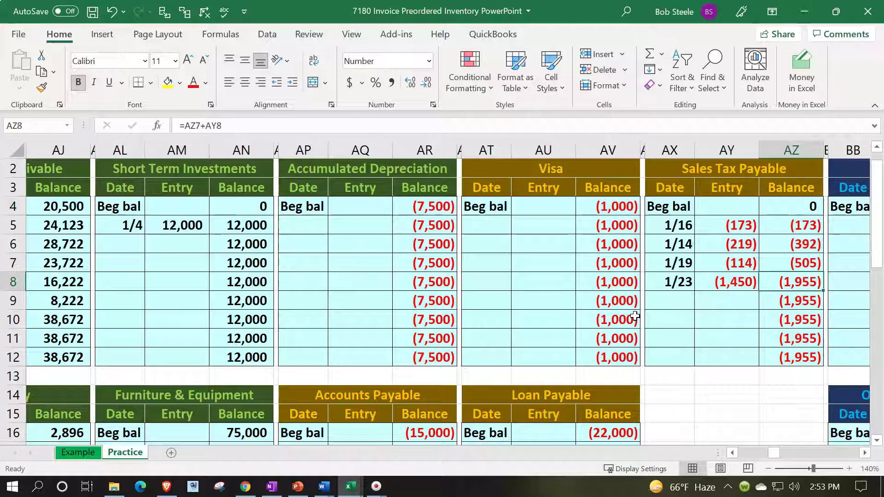
# Check the Sales Tax Payable ending trial balance in X14 against the ledger, and inspect the general ledger check formula in Z1
pyautogui.press('Left')
pyautogui.press('Left')
pyautogui.press('Left')
pyautogui.press('Left')
pyautogui.press('Left')
pyautogui.press('Left')
pyautogui.press('Left')
pyautogui.press('Left')
pyautogui.press('Left')
pyautogui.press('Left')
pyautogui.press('Left')
pyautogui.press('Left')
pyautogui.press('Left')
pyautogui.press('Left')
pyautogui.press('Left')
pyautogui.press('Left')
pyautogui.press('Left')
pyautogui.press('Left')
pyautogui.press('Left')
pyautogui.press('Left')
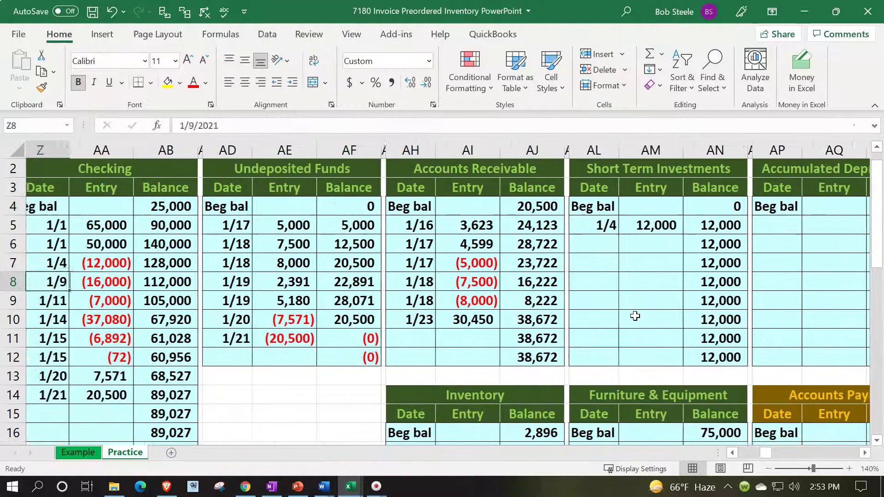
pyautogui.press('Left')
pyautogui.press('Left')
pyautogui.press('Left')
pyautogui.press('Left')
pyautogui.press('Left')
pyautogui.press('Left')
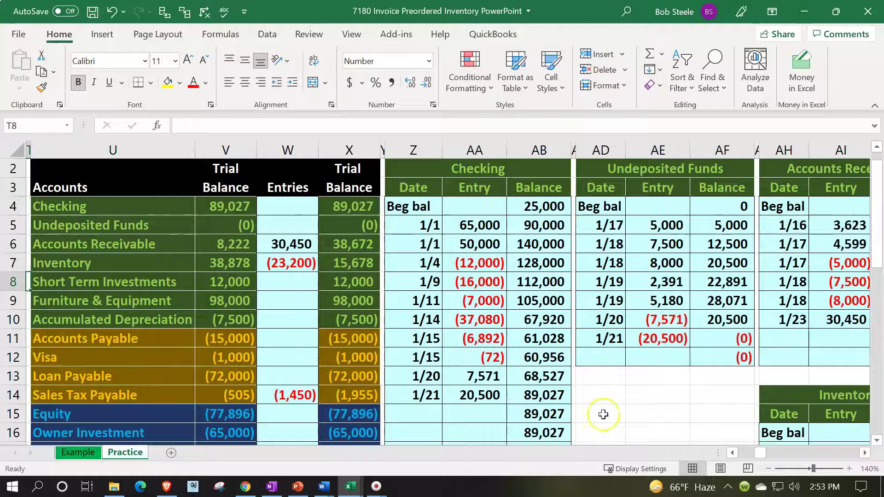
pyautogui.click(368, 403)
pyautogui.scroll(1, 421, 424)
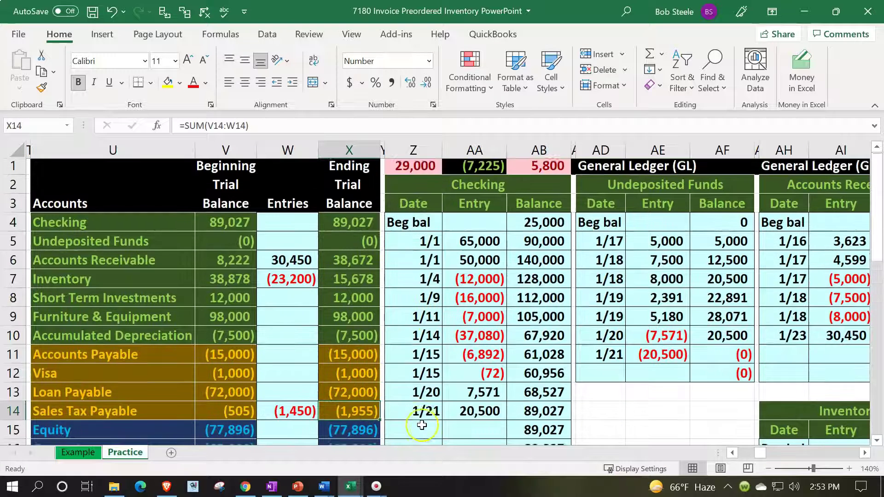
pyautogui.click(407, 170)
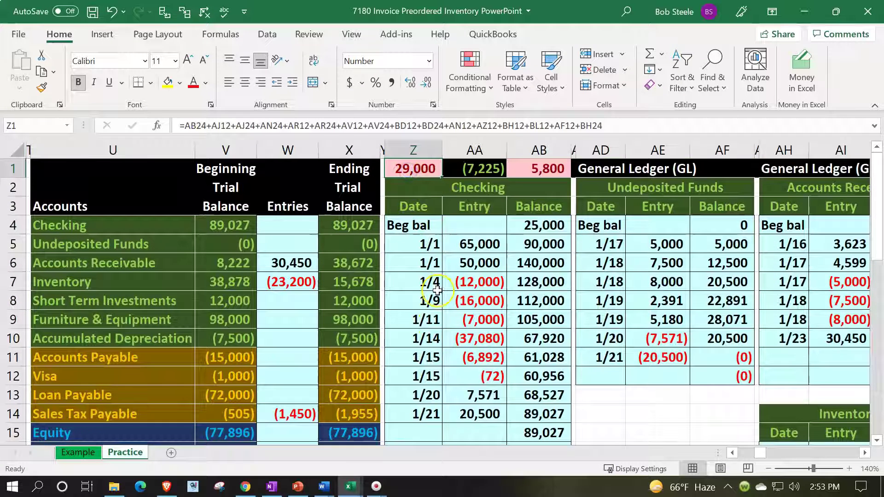
# Examine the Sales credit in S20 of the 1/23 journal entry and the Sales row of the trial balance
pyautogui.press('Down')
pyautogui.press('Down')
pyautogui.hotkey('ctrl', 'Down')
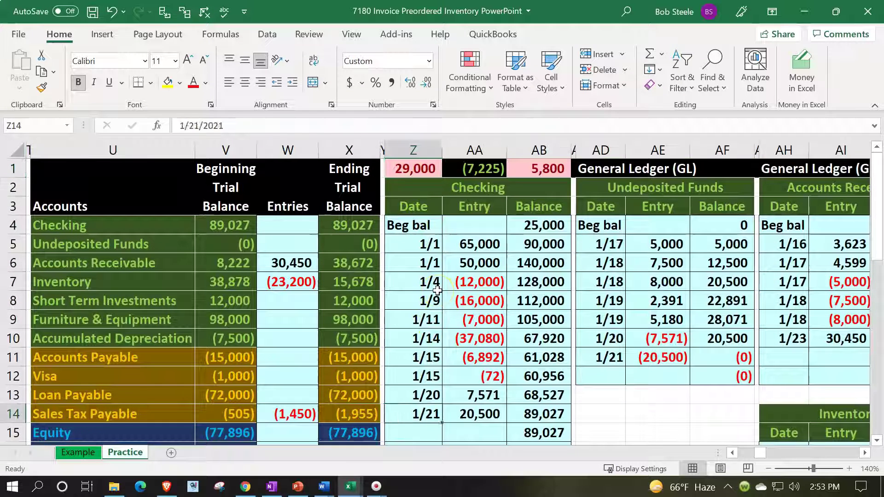
pyautogui.press('Left')
pyautogui.press('Left')
pyautogui.press('Left')
pyautogui.press('Left')
pyautogui.press('Left')
pyautogui.press('Left')
pyautogui.press('Left')
pyautogui.press('Left')
pyautogui.press('Left')
pyautogui.press('Left')
pyautogui.press('Down')
pyautogui.press('Down')
pyautogui.press('Down')
pyautogui.press('Down')
pyautogui.press('Down')
pyautogui.press('Down')
pyautogui.press('Down')
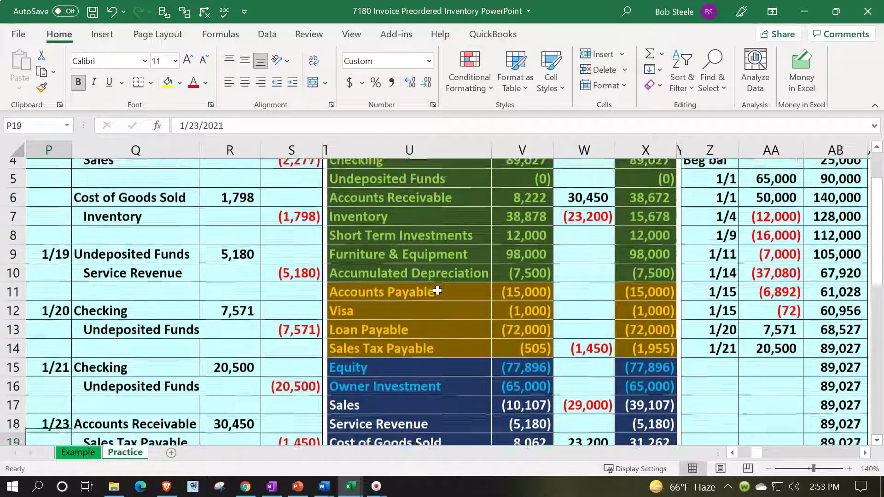
pyautogui.press('Up')
pyautogui.press('Right')
pyautogui.press('Right')
pyautogui.press('Right')
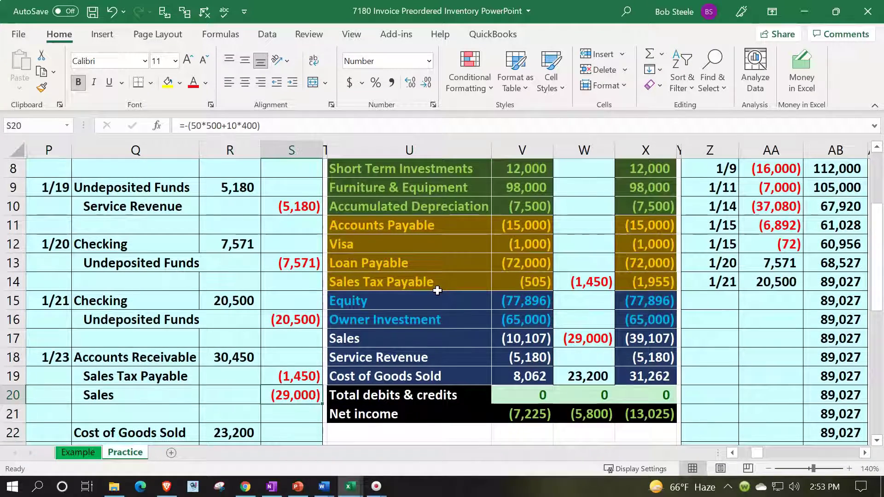
pyautogui.press('Up')
pyautogui.press('Up')
pyautogui.press('Up')
pyautogui.press('Right')
pyautogui.press('Right')
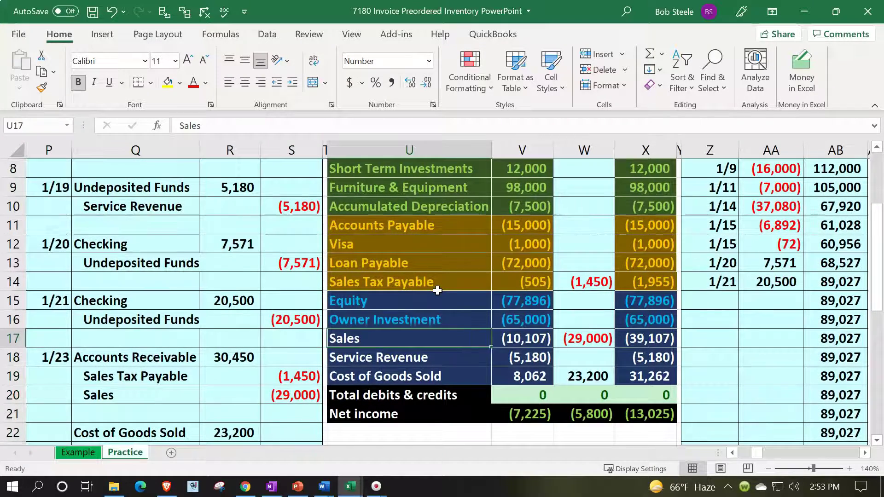
# Enter the date 1/23 in BF8, the first empty row of the Sales general ledger
pyautogui.press('Right')
pyautogui.press('Right')
pyautogui.press('Right')
pyautogui.press('Right')
pyautogui.press('Right')
pyautogui.press('Right')
pyautogui.press('Right')
pyautogui.press('Up')
pyautogui.press('Up')
pyautogui.press('Up')
pyautogui.press('Up')
pyautogui.press('Up')
pyautogui.press('Up')
pyautogui.press('Up')
pyautogui.press('Up')
pyautogui.press('Up')
pyautogui.press('Up')
pyautogui.press('Up')
pyautogui.press('Up')
pyautogui.press('Up')
pyautogui.press('Up')
pyautogui.press('Up')
pyautogui.press('Up')
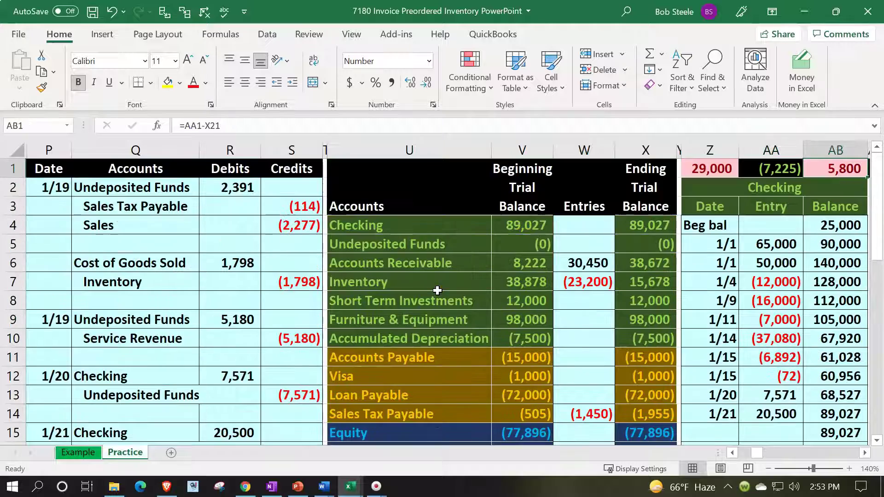
pyautogui.press('Right')
pyautogui.press('Right')
pyautogui.press('Right')
pyautogui.press('Right')
pyautogui.press('Right')
pyautogui.press('Right')
pyautogui.press('Right')
pyautogui.press('Right')
pyautogui.press('Right')
pyautogui.press('Right')
pyautogui.press('Right')
pyautogui.press('Right')
pyautogui.press('Right')
pyautogui.press('Right')
pyautogui.press('Right')
pyautogui.press('Right')
pyautogui.press('Right')
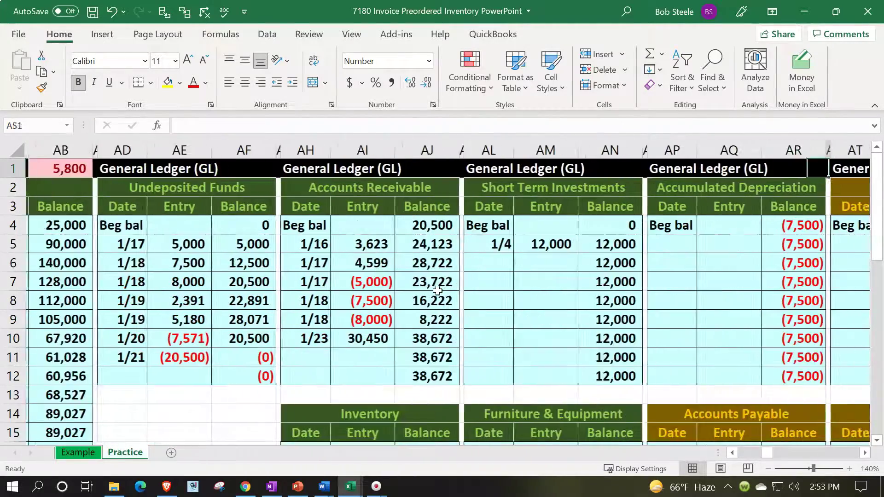
pyautogui.press('Right')
pyautogui.press('Right')
pyautogui.press('Right')
pyautogui.press('Right')
pyautogui.press('Right')
pyautogui.press('Right')
pyautogui.press('Right')
pyautogui.press('Right')
pyautogui.press('Right')
pyautogui.press('Right')
pyautogui.press('Right')
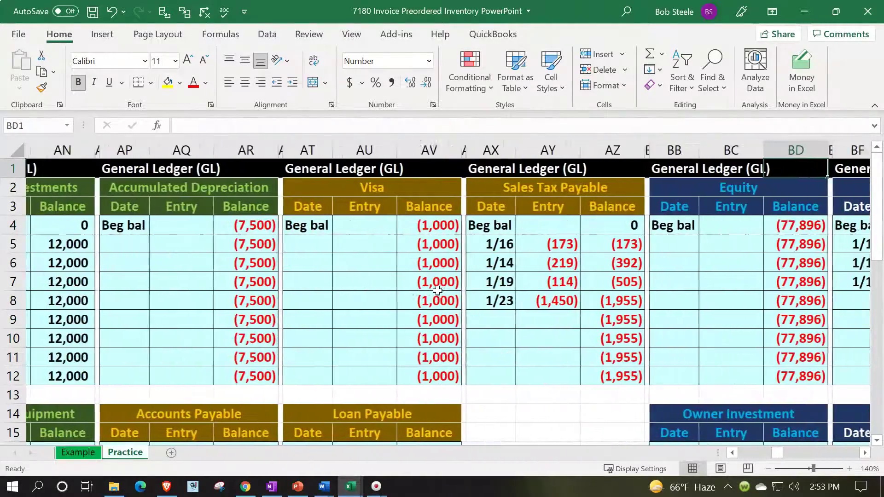
pyautogui.press('Right')
pyautogui.press('Right')
pyautogui.press('Right')
pyautogui.press('Right')
pyautogui.press('Right')
pyautogui.press('Right')
pyautogui.press('Down')
pyautogui.press('Down')
pyautogui.press('Down')
pyautogui.press('Down')
pyautogui.press('Down')
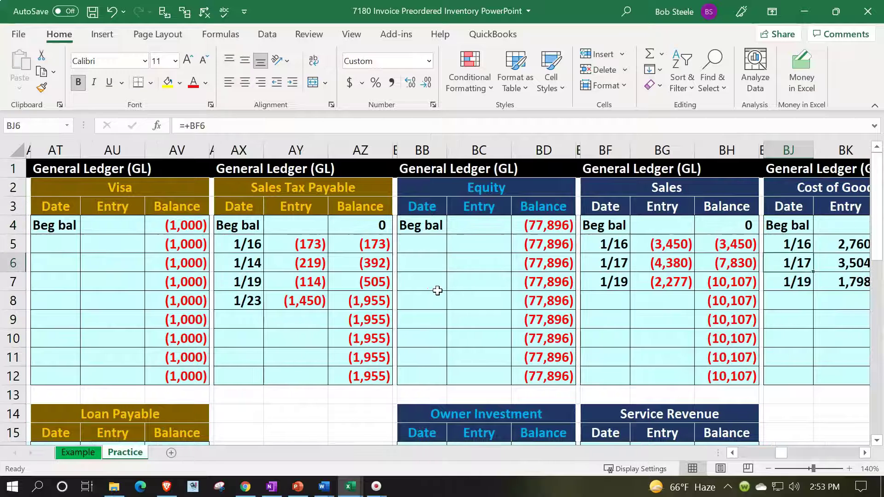
pyautogui.press('Left')
pyautogui.press('Left')
pyautogui.press('Left')
pyautogui.press('Left')
pyautogui.press('Down')
pyautogui.press('Down')
pyautogui.write('1/')
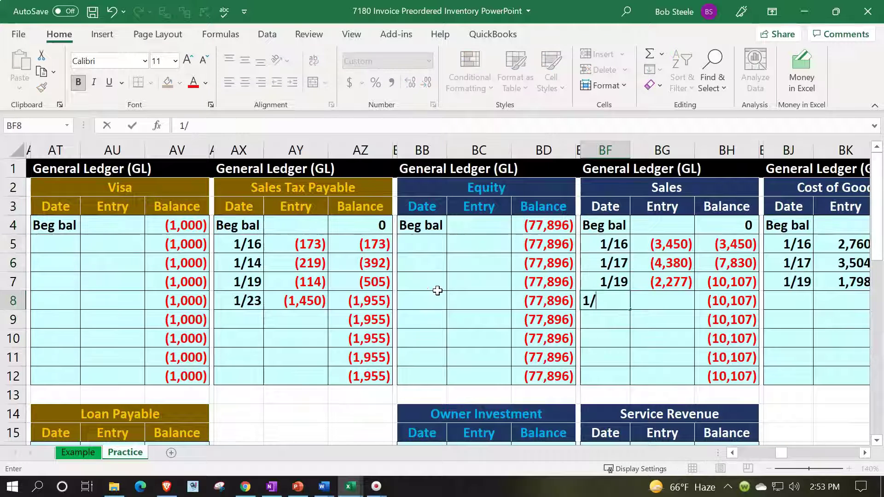
pyautogui.write('23')
pyautogui.press('Tab')
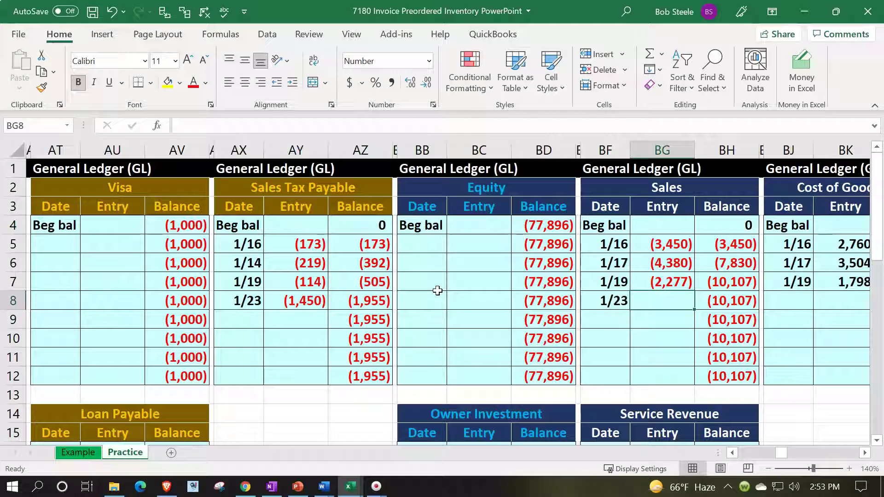
# Link the 1/23 entry in BG8 of the Sales ledger to the journal entry's Sales credit in S20
pyautogui.write('=')
pyautogui.press('Left')
pyautogui.press('Left')
pyautogui.press('Left')
pyautogui.press('Left')
pyautogui.press('Left')
pyautogui.press('Left')
pyautogui.press('Left')
pyautogui.press('Left')
pyautogui.press('Left')
pyautogui.press('Left')
pyautogui.press('Left')
pyautogui.press('Left')
pyautogui.press('Left')
pyautogui.press('Left')
pyautogui.press('Left')
pyautogui.press('Left')
pyautogui.press('Left')
pyautogui.press('Left')
pyautogui.press('Left')
pyautogui.press('Left')
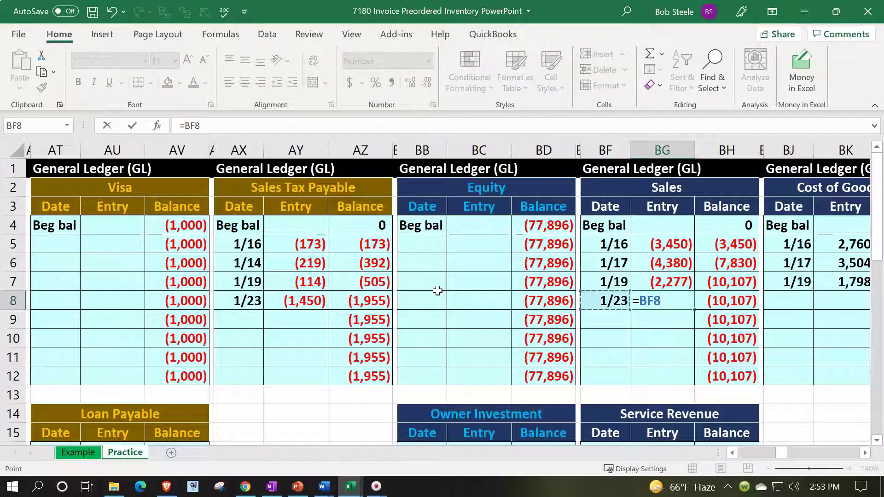
pyautogui.press('Left')
pyautogui.press('Left')
pyautogui.press('Left')
pyautogui.press('Down')
pyautogui.press('Down')
pyautogui.press('Down')
pyautogui.press('Down')
pyautogui.press('Down')
pyautogui.press('Down')
pyautogui.press('Down')
pyautogui.press('Down')
pyautogui.press('Down')
pyautogui.press('Down')
pyautogui.press('Down')
pyautogui.press('Down')
pyautogui.press('Down')
pyautogui.press('Down')
pyautogui.press('Down')
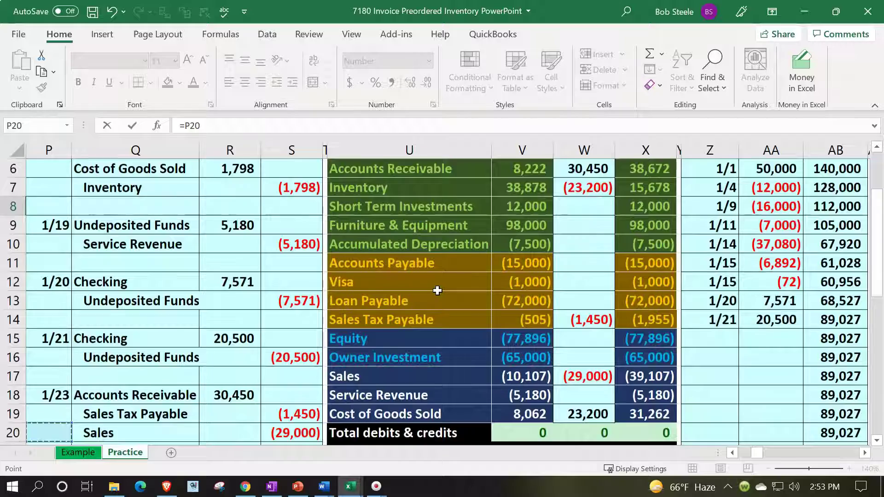
pyautogui.press('Right')
pyautogui.press('Right')
pyautogui.press('Right')
pyautogui.press('Up')
pyautogui.press('Up')
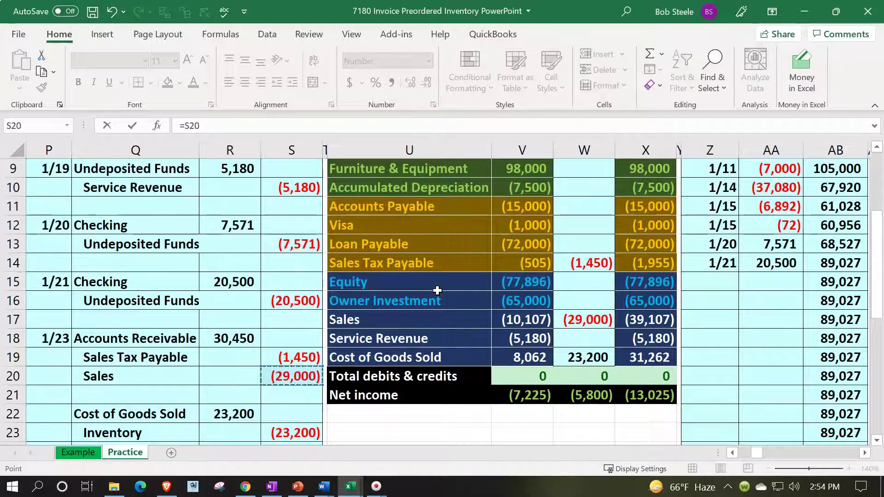
pyautogui.press('Return')
# Review the entries and running balance formulas of the Sales general ledger down to the 1/23 row
pyautogui.press('Right')
pyautogui.press('Right')
pyautogui.press('Right')
pyautogui.press('Up')
pyautogui.press('Up')
pyautogui.press('Up')
pyautogui.press('Up')
pyautogui.press('Up')
pyautogui.press('Up')
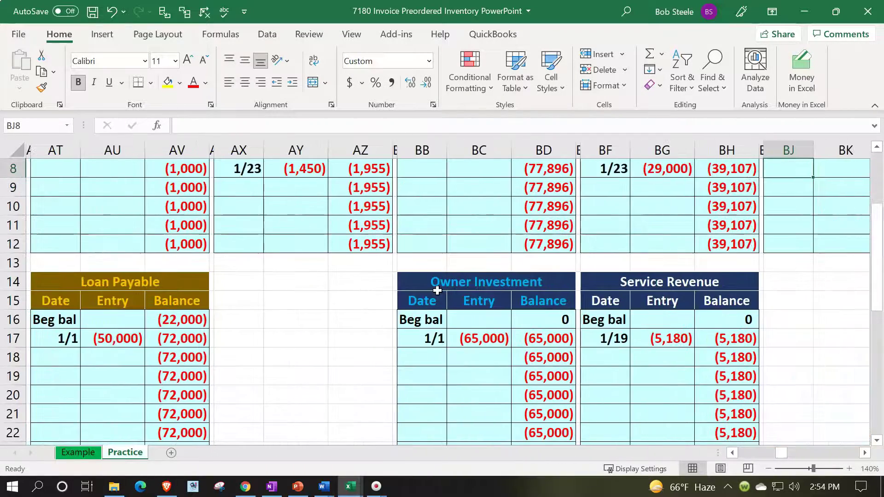
pyautogui.press('Up')
pyautogui.press('Up')
pyautogui.press('Down')
pyautogui.press('Left')
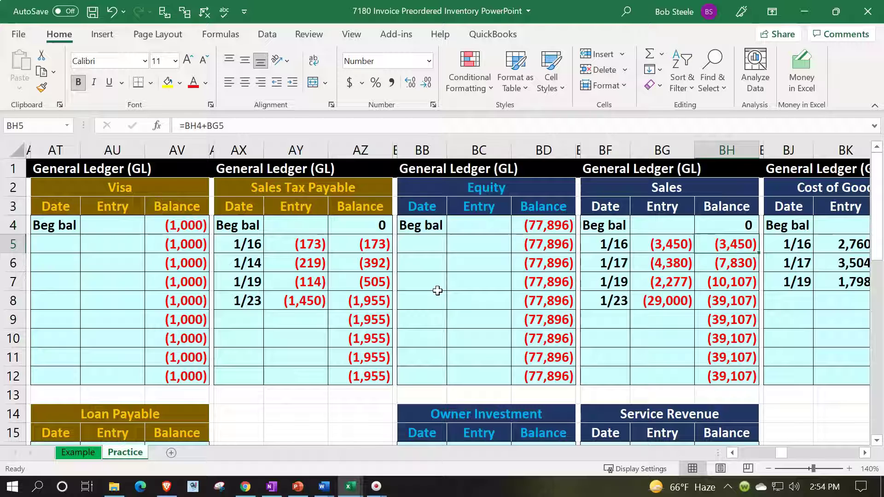
pyautogui.press('Down')
pyautogui.press('Down')
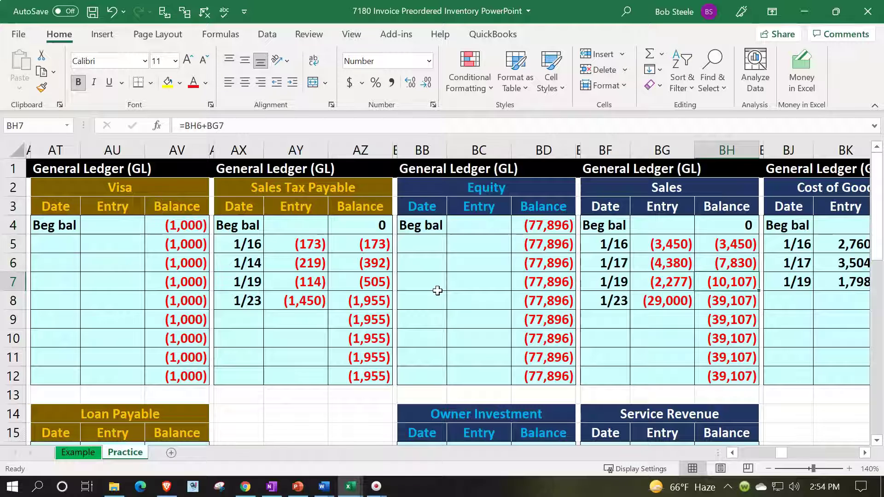
pyautogui.press('Down')
pyautogui.press('Left')
pyautogui.press('Right')
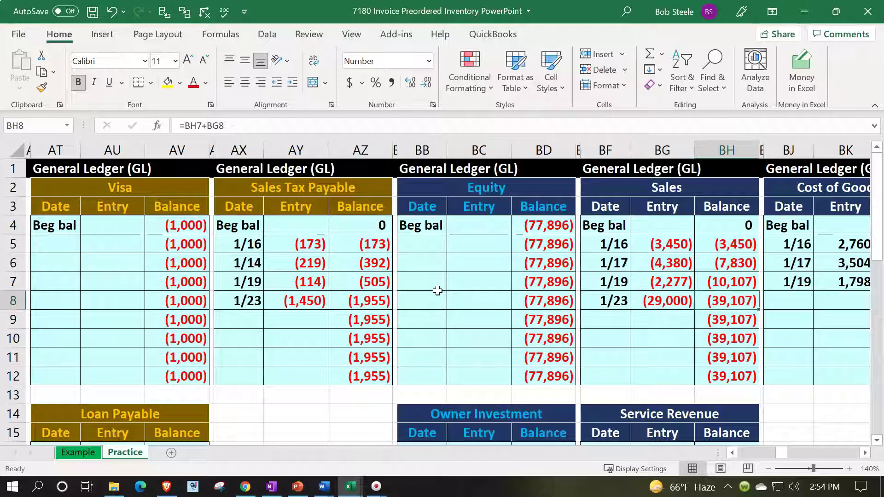
# Check the Sales ending trial balance in X17 against the Sales general ledger balance
pyautogui.press('Left')
pyautogui.press('Left')
pyautogui.press('Left')
pyautogui.press('Left')
pyautogui.press('Left')
pyautogui.press('Left')
pyautogui.press('Left')
pyautogui.press('Left')
pyautogui.press('Left')
pyautogui.press('Left')
pyautogui.press('Left')
pyautogui.press('Left')
pyautogui.press('Left')
pyautogui.press('Left')
pyautogui.press('Left')
pyautogui.press('Left')
pyautogui.press('Left')
pyautogui.press('Left')
pyautogui.press('Left')
pyautogui.press('Left')
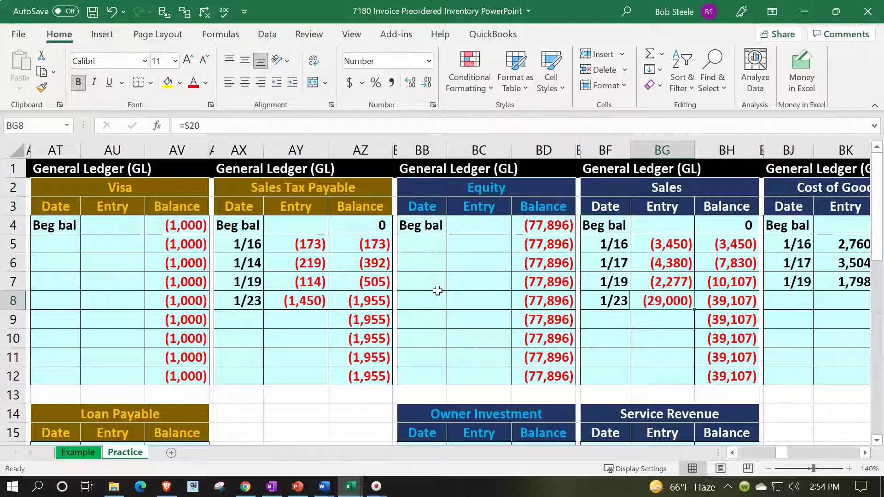
pyautogui.press('Left')
pyautogui.press('Left')
pyautogui.press('Left')
pyautogui.press('Left')
pyautogui.press('Left')
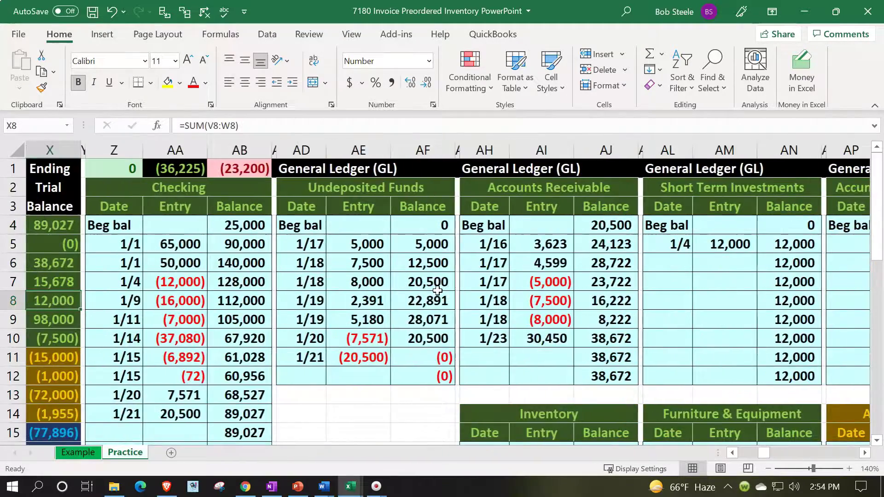
pyautogui.scroll(-2, 426, 300)
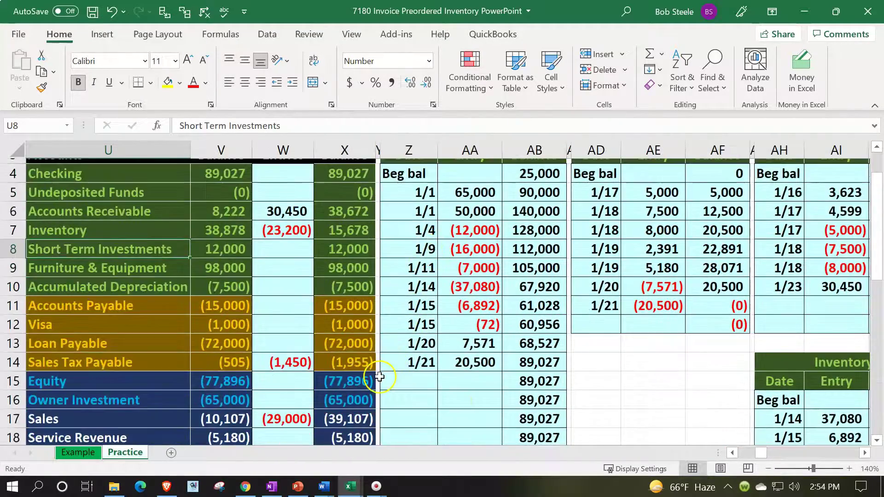
# Check the general ledger control totals in Z1 and AB1 against the trial balance
pyautogui.click(355, 363)
pyautogui.scroll(2, 354, 364)
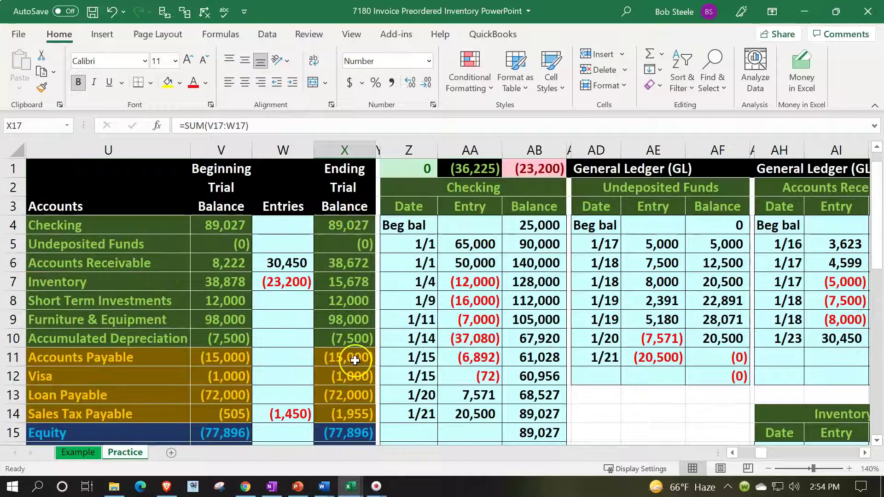
pyautogui.click(425, 168)
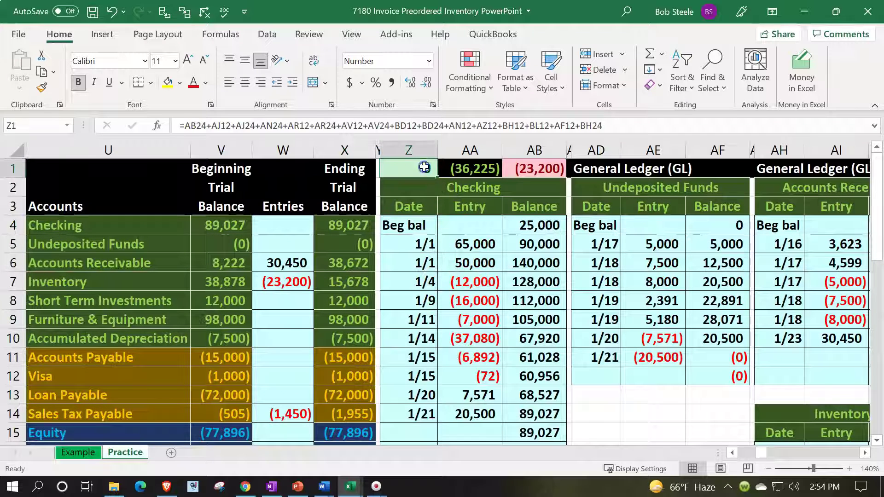
pyautogui.click(506, 169)
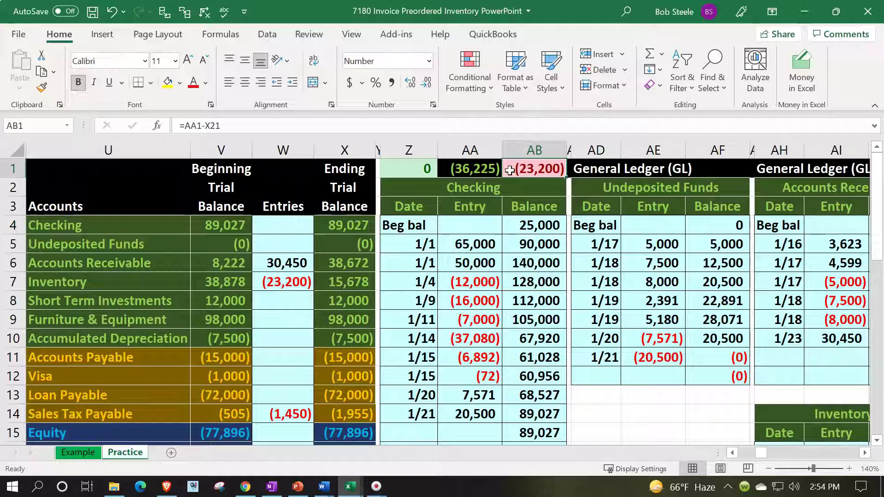
# Review the 1/23 journal entry down to its Cost of Goods Sold line in row 22
pyautogui.press('Down')
pyautogui.press('Down')
pyautogui.press('Down')
pyautogui.press('Down')
pyautogui.press('Down')
pyautogui.press('Down')
pyautogui.press('Down')
pyautogui.press('Down')
pyautogui.press('Down')
pyautogui.press('Down')
pyautogui.press('Down')
pyautogui.press('Down')
pyautogui.press('Down')
pyautogui.press('Down')
pyautogui.press('Down')
pyautogui.press('Down')
pyautogui.press('Down')
pyautogui.press('Down')
pyautogui.press('Down')
pyautogui.press('Down')
pyautogui.press('Left')
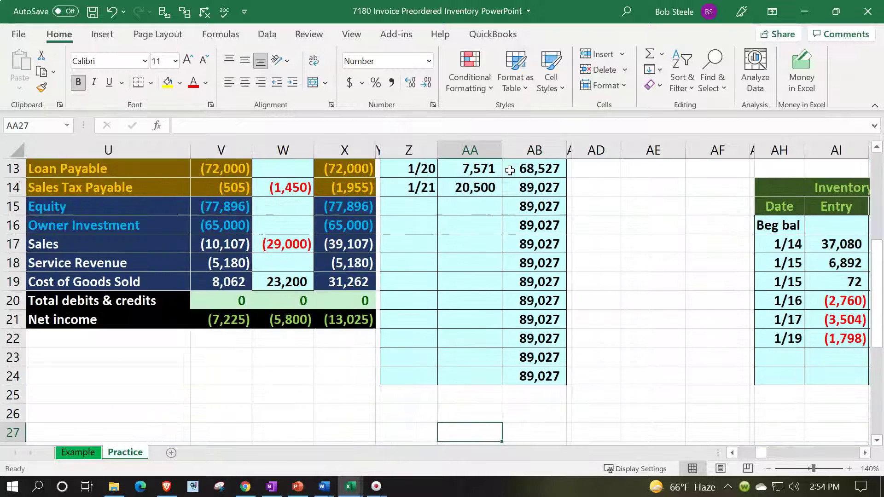
pyautogui.press('Left')
pyautogui.press('Left')
pyautogui.press('Left')
pyautogui.press('Left')
pyautogui.press('Left')
pyautogui.press('Left')
pyautogui.press('Left')
pyautogui.press('Left')
pyautogui.press('Left')
pyautogui.press('Left')
pyautogui.press('Left')
pyautogui.press('Up')
pyautogui.press('Up')
pyautogui.press('Up')
pyautogui.press('Up')
pyautogui.press('Up')
pyautogui.press('Right')
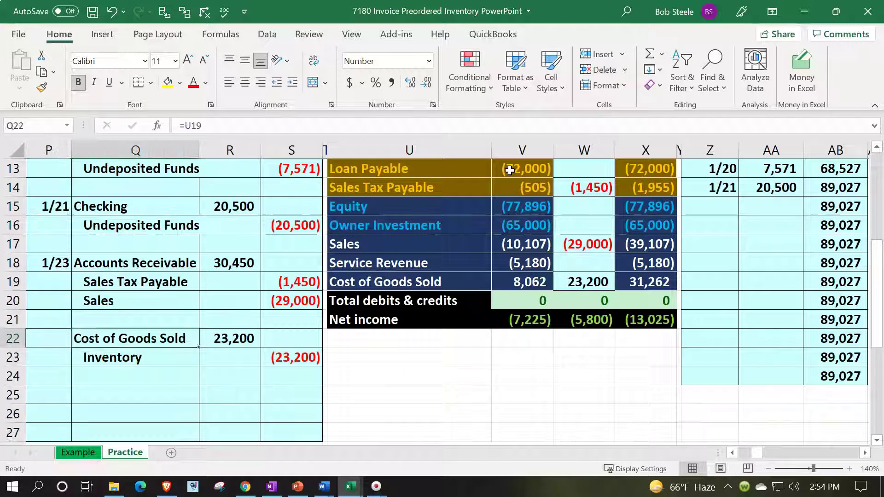
# Enter the date 1/23 in BJ8, the first empty row of the Cost of Goods Sold general ledger
pyautogui.press('Right')
pyautogui.press('Right')
pyautogui.press('Right')
pyautogui.press('Up')
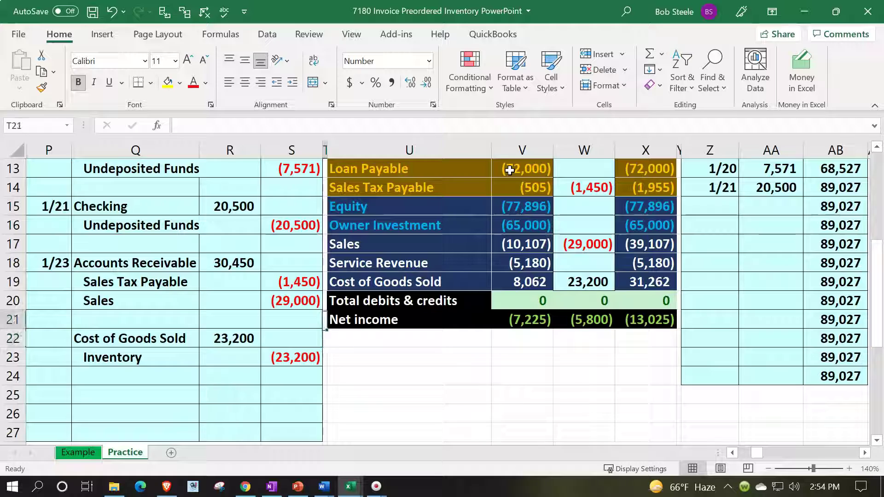
pyautogui.press('Up')
pyautogui.press('Right')
pyautogui.press('Up')
pyautogui.press('Up')
pyautogui.press('Up')
pyautogui.press('Up')
pyautogui.press('Up')
pyautogui.press('Up')
pyautogui.press('Up')
pyautogui.press('Up')
pyautogui.press('Up')
pyautogui.press('Up')
pyautogui.press('Up')
pyautogui.press('Up')
pyautogui.press('Up')
pyautogui.press('Up')
pyautogui.press('Up')
pyautogui.press('Up')
pyautogui.press('Up')
pyautogui.press('Up')
pyautogui.press('Right')
pyautogui.press('Up')
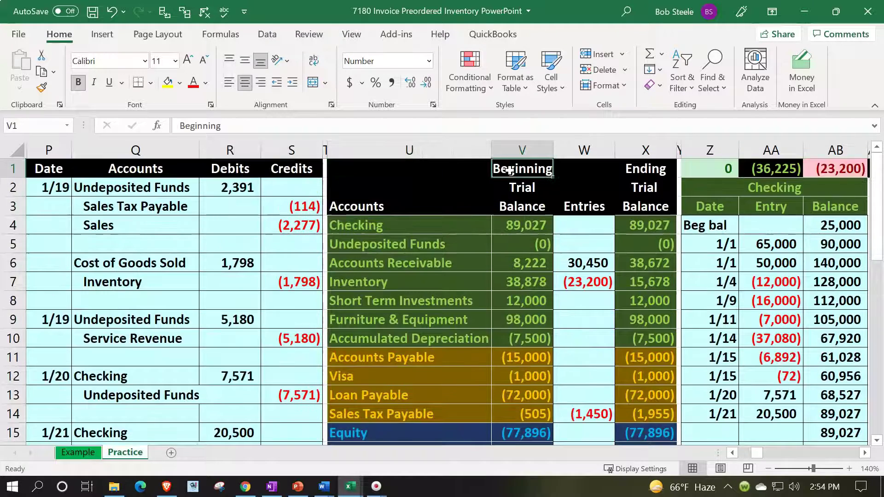
pyautogui.press('Right')
pyautogui.press('Right')
pyautogui.press('Right')
pyautogui.press('Right')
pyautogui.press('Right')
pyautogui.press('Right')
pyautogui.press('Right')
pyautogui.press('Right')
pyautogui.press('Right')
pyautogui.press('Right')
pyautogui.press('Right')
pyautogui.press('Right')
pyautogui.press('Right')
pyautogui.press('Right')
pyautogui.press('Right')
pyautogui.press('Right')
pyautogui.press('Right')
pyautogui.press('Right')
pyautogui.press('Right')
pyautogui.press('Right')
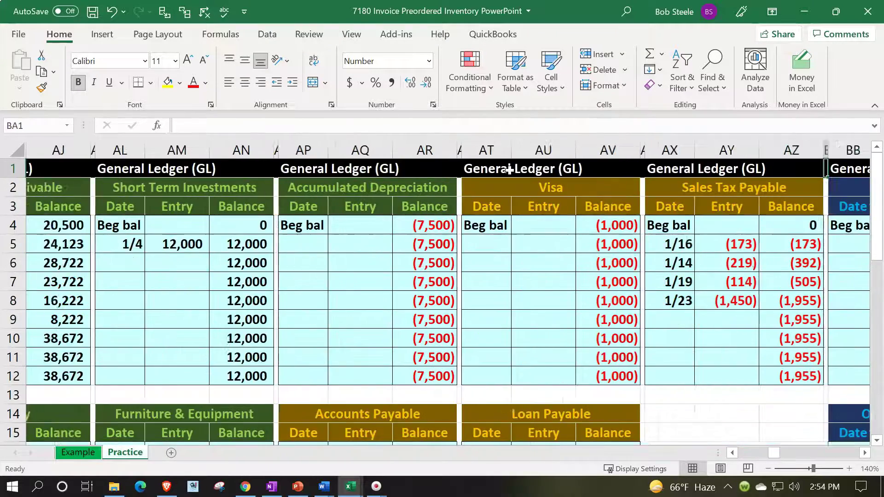
pyautogui.press('Right')
pyautogui.press('Right')
pyautogui.press('Right')
pyautogui.press('Right')
pyautogui.press('Right')
pyautogui.press('Right')
pyautogui.press('Right')
pyautogui.press('Right')
pyautogui.press('Right')
pyautogui.press('Right')
pyautogui.press('Right')
pyautogui.press('Right')
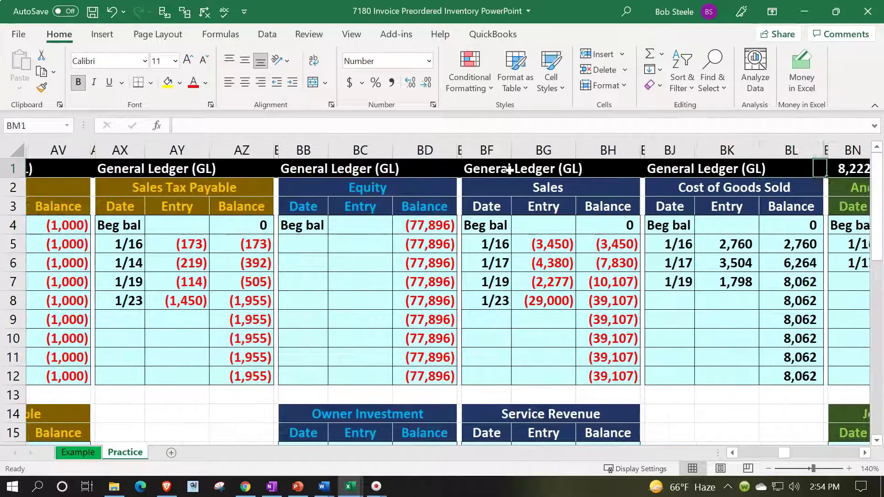
pyautogui.press('Right')
pyautogui.press('Down')
pyautogui.press('Down')
pyautogui.press('Down')
pyautogui.press('Down')
pyautogui.press('Down')
pyautogui.press('Down')
pyautogui.press('Down')
pyautogui.press('Left')
pyautogui.press('Left')
pyautogui.press('Left')
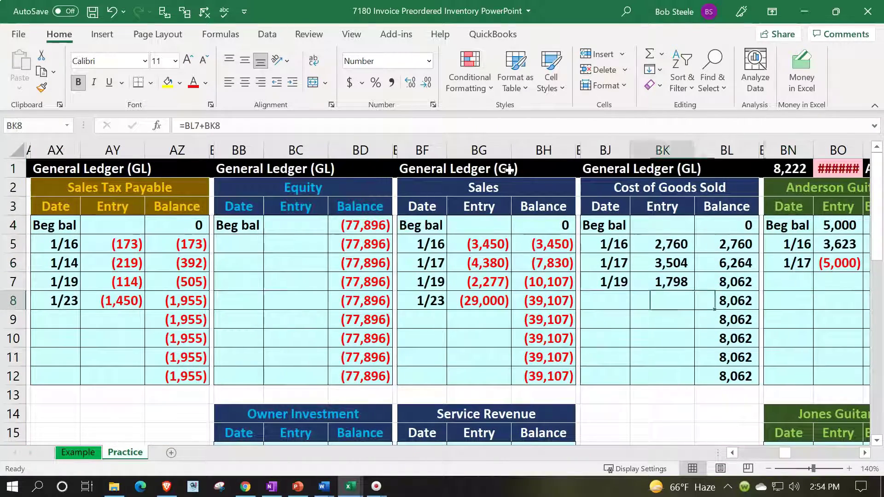
pyautogui.press('Left')
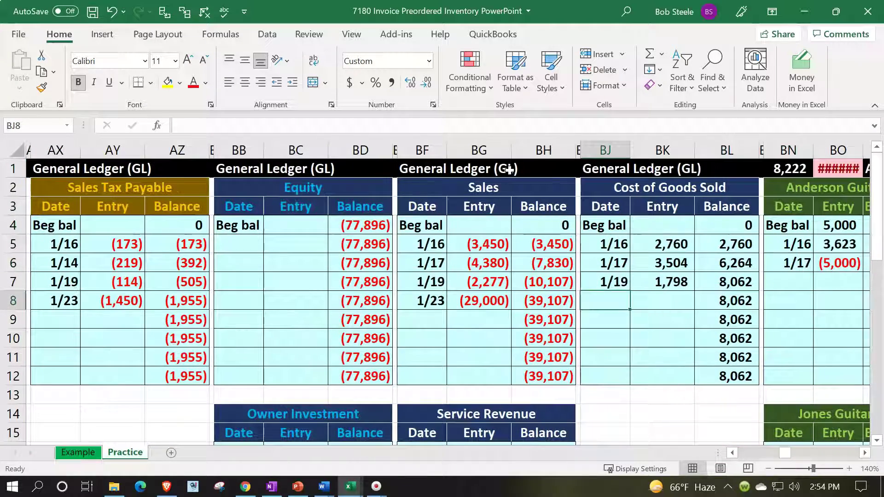
pyautogui.write('1/23')
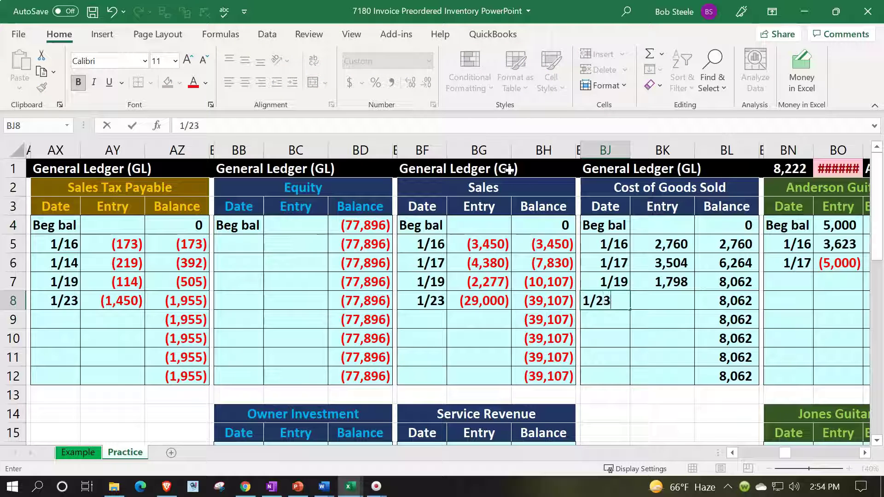
pyautogui.press('Tab')
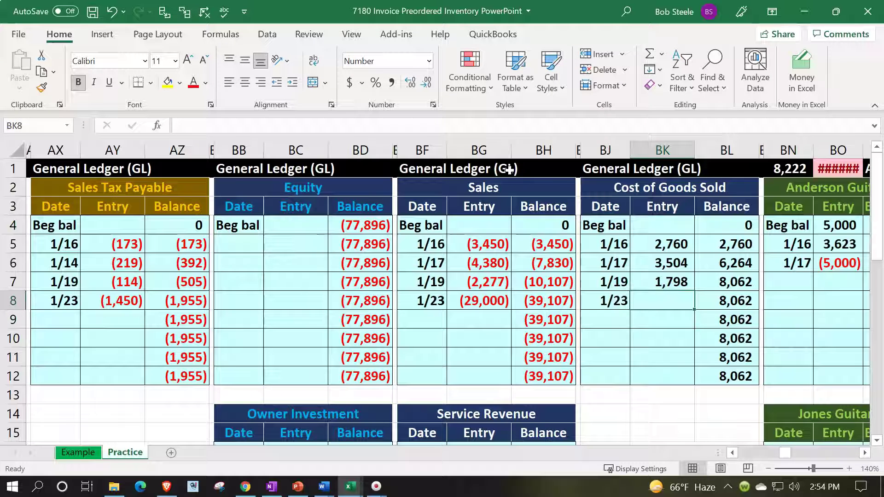
# Post the 1/23 Cost of Goods Sold entry in ledger cell BK8 with the formula =R22, linking it to the journal debit
pyautogui.write('=')
pyautogui.press('Left')
pyautogui.press('Left')
pyautogui.press('Left')
pyautogui.press('Left')
pyautogui.press('Left')
pyautogui.press('Left')
pyautogui.press('Left')
pyautogui.press('Left')
pyautogui.press('Left')
pyautogui.press('Left')
pyautogui.press('Left')
pyautogui.press('Left')
pyautogui.press('Left')
pyautogui.press('Left')
pyautogui.press('Left')
pyautogui.press('Left')
pyautogui.press('Left')
pyautogui.press('Left')
pyautogui.press('Left')
pyautogui.press('Left')
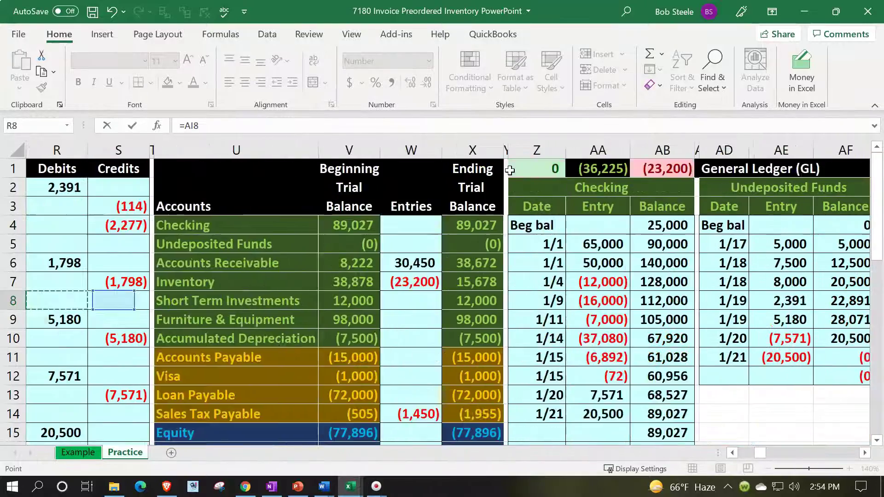
pyautogui.press('Left')
pyautogui.press('Left')
pyautogui.press('Down')
pyautogui.press('Down')
pyautogui.press('Down')
pyautogui.press('Down')
pyautogui.press('Down')
pyautogui.press('Down')
pyautogui.press('Down')
pyautogui.press('Down')
pyautogui.press('Down')
pyautogui.press('Down')
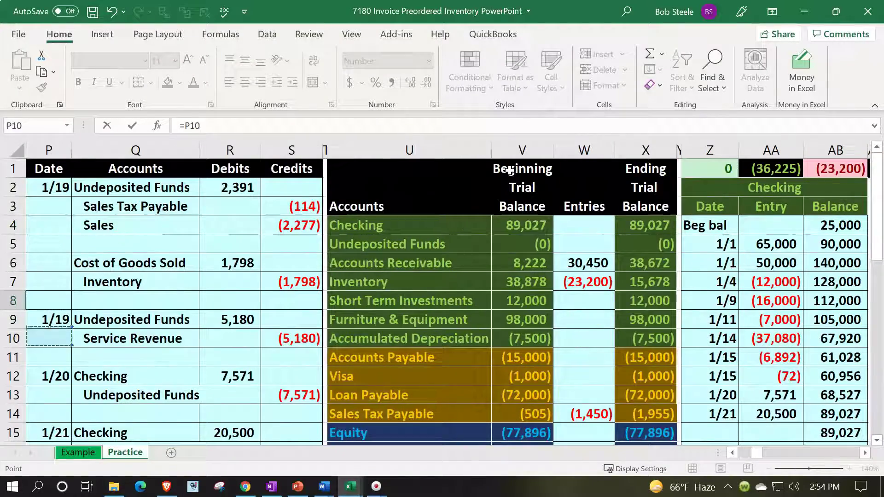
pyautogui.press('Down')
pyautogui.press('Down')
pyautogui.press('Down')
pyautogui.press('Down')
pyautogui.press('Down')
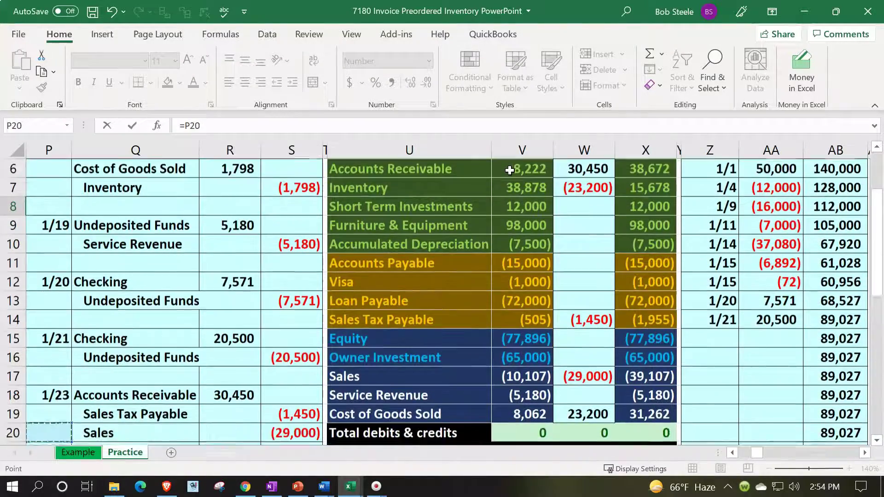
pyautogui.press('Right')
pyautogui.press('Right')
pyautogui.press('Right')
pyautogui.press('Up')
pyautogui.press('Up')
pyautogui.press('Up')
pyautogui.press('Left')
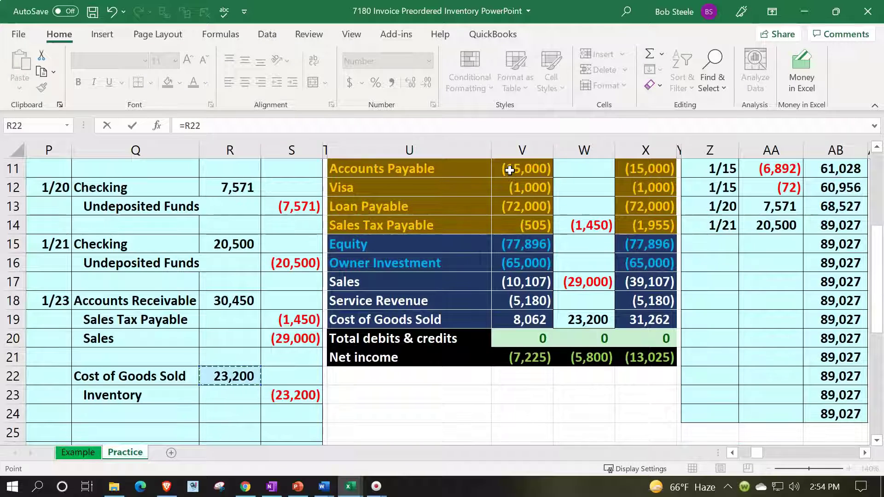
pyautogui.press('Return')
# Check the 1/23 entry in BK8 and the running balance in column BL of the Cost of Goods Sold ledger
pyautogui.press('Up')
pyautogui.press('Up')
pyautogui.press('Up')
pyautogui.press('Up')
pyautogui.press('Up')
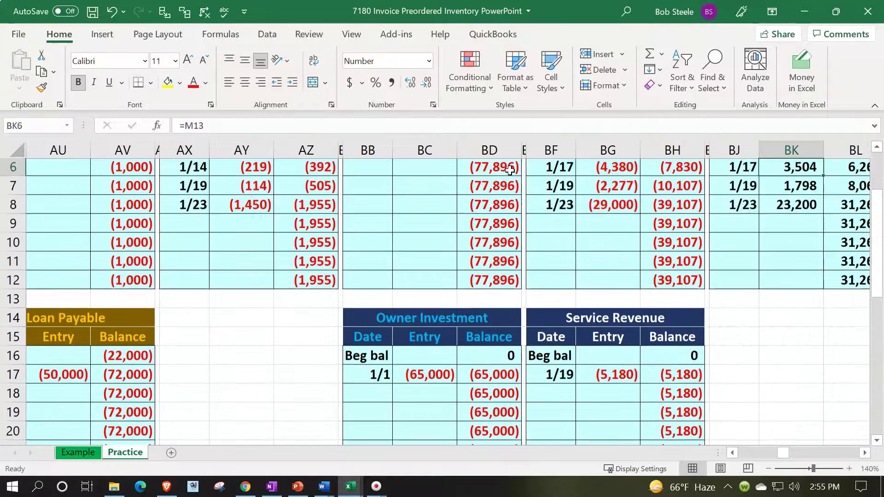
pyautogui.press('Right')
pyautogui.press('Right')
pyautogui.press('Down')
pyautogui.press('Down')
pyautogui.press('Down')
pyautogui.press('Left')
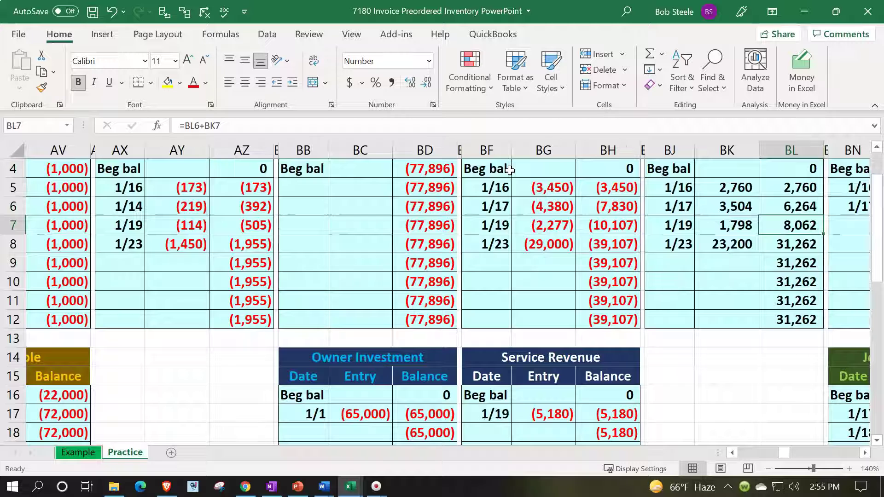
pyautogui.press('Down')
pyautogui.press('Left')
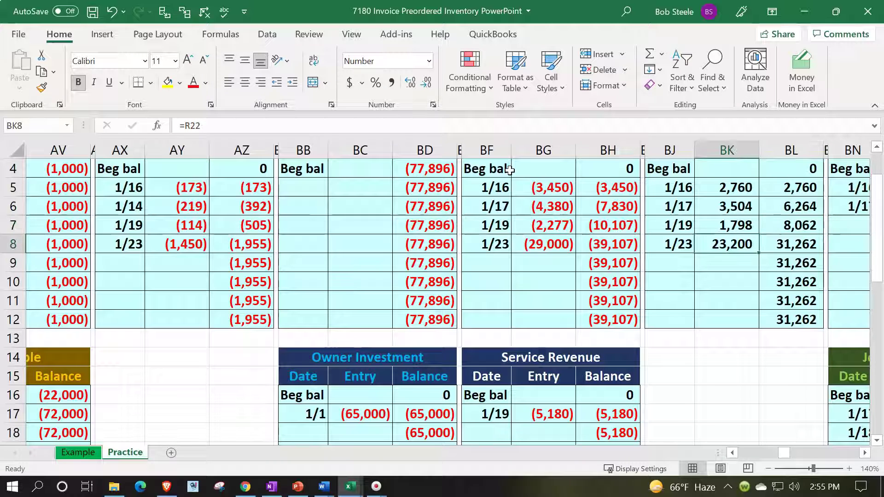
# Check the Cost of Goods Sold ending trial balance in X19 against its general ledger balance
pyautogui.press('Right')
pyautogui.press('Up')
pyautogui.press('Up')
pyautogui.press('Up')
pyautogui.press('Up')
pyautogui.press('Up')
pyautogui.press('Up')
pyautogui.press('Up')
pyautogui.press('Left')
pyautogui.press('Left')
pyautogui.press('Left')
pyautogui.press('Left')
pyautogui.press('Left')
pyautogui.press('Left')
pyautogui.press('Left')
pyautogui.press('Left')
pyautogui.press('Left')
pyautogui.press('Left')
pyautogui.press('Left')
pyautogui.press('Left')
pyautogui.press('Left')
pyautogui.press('Left')
pyautogui.press('Left')
pyautogui.press('Left')
pyautogui.press('Left')
pyautogui.press('Left')
pyautogui.press('Left')
pyautogui.press('Left')
pyautogui.press('Left')
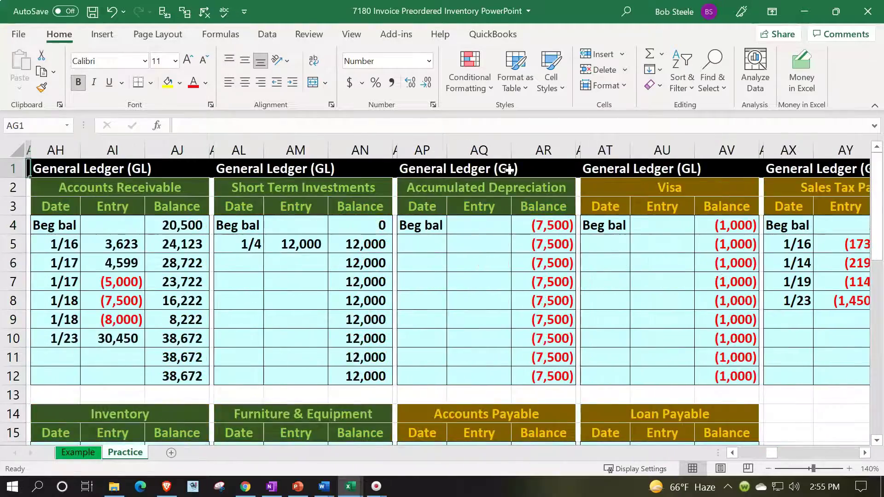
pyautogui.press('Left')
pyautogui.press('Left')
pyautogui.press('Left')
pyautogui.press('Left')
pyautogui.press('Left')
pyautogui.press('Left')
pyautogui.press('Left')
pyautogui.press('Left')
pyautogui.press('Left')
pyautogui.press('Left')
pyautogui.press('Left')
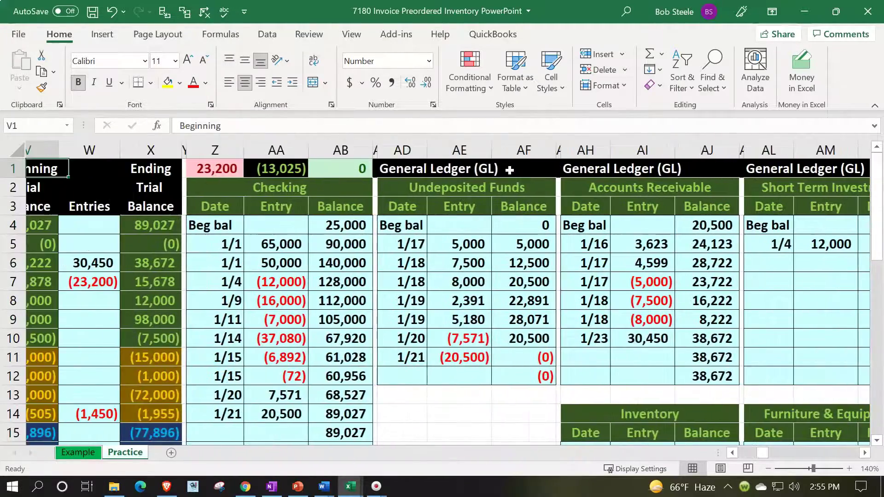
pyautogui.press('Left')
pyautogui.press('Left')
pyautogui.scroll(-2, 338, 336)
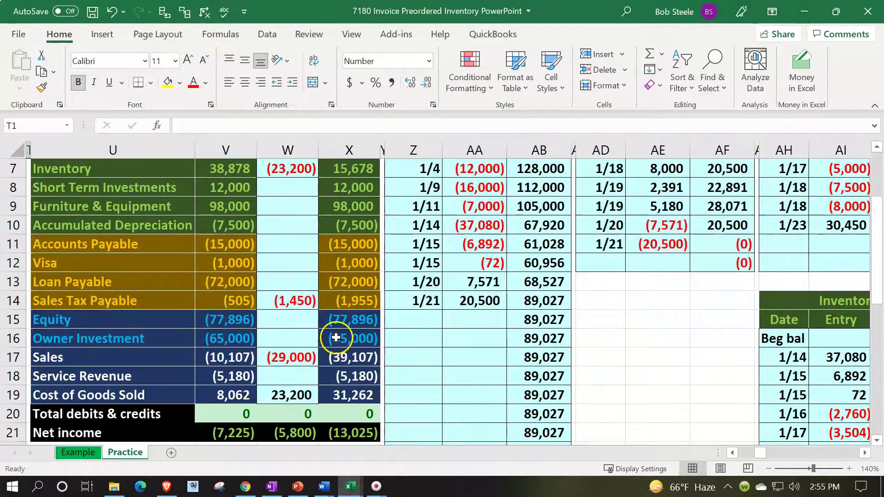
pyautogui.click(347, 392)
# Check the general ledger control total in Z1 for the amount still unposted
pyautogui.scroll(2, 348, 391)
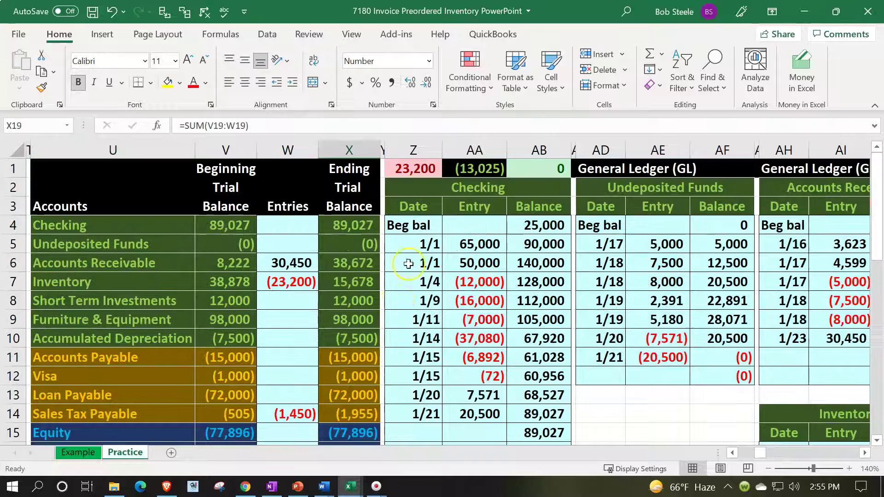
pyautogui.click(415, 169)
pyautogui.press('Left')
pyautogui.press('Left')
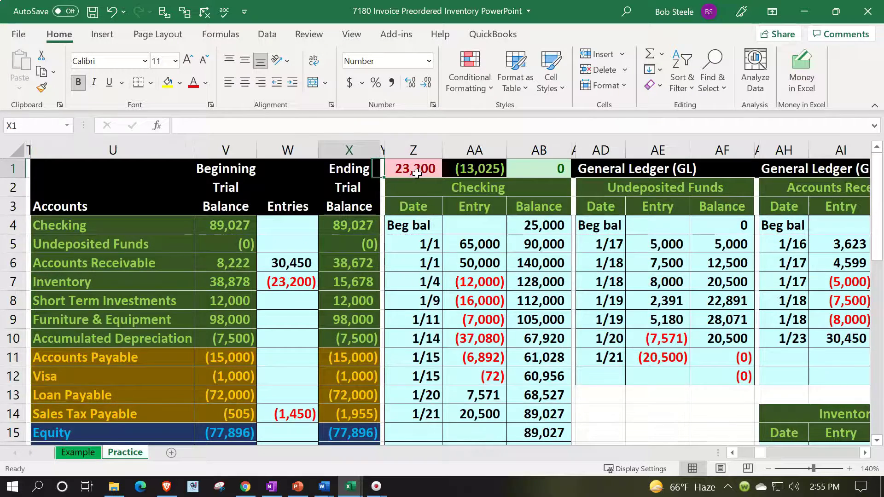
# Review the 1/23 journal entry down to the Inventory credit in S23
pyautogui.press('Left')
pyautogui.press('Left')
pyautogui.press('Left')
pyautogui.press('Left')
pyautogui.press('Left')
pyautogui.press('Left')
pyautogui.press('Left')
pyautogui.press('Left')
pyautogui.press('Down')
pyautogui.press('Down')
pyautogui.press('Down')
pyautogui.press('Down')
pyautogui.press('Down')
pyautogui.press('Down')
pyautogui.press('Down')
pyautogui.press('Down')
pyautogui.press('Down')
pyautogui.press('Down')
pyautogui.press('Down')
pyautogui.press('Down')
pyautogui.press('Down')
pyautogui.press('Down')
pyautogui.press('Down')
pyautogui.press('Down')
pyautogui.press('Down')
pyautogui.press('Down')
pyautogui.press('Down')
pyautogui.press('Down')
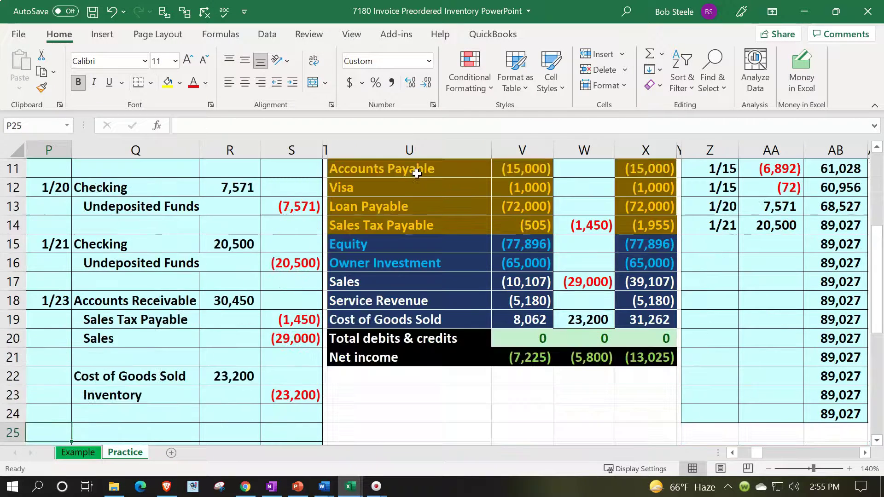
pyautogui.press('Up')
pyautogui.press('Up')
pyautogui.press('Right')
pyautogui.press('Right')
pyautogui.press('Right')
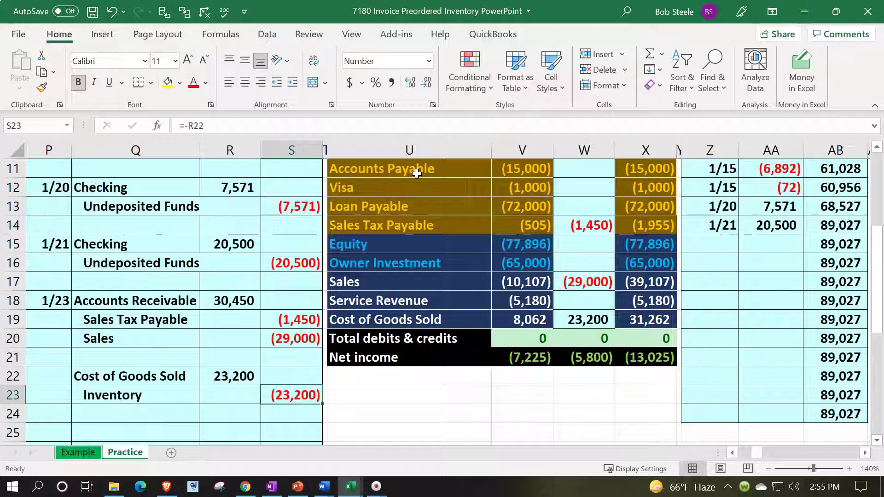
# Find the Inventory account among the trial balance accounts in column U
pyautogui.press('Right')
pyautogui.press('Right')
pyautogui.press('Right')
pyautogui.press('Up')
pyautogui.press('Up')
pyautogui.press('Up')
pyautogui.press('Up')
pyautogui.press('Up')
pyautogui.press('Up')
pyautogui.press('Up')
pyautogui.press('Up')
pyautogui.press('Up')
pyautogui.press('Up')
pyautogui.press('Up')
pyautogui.press('Up')
pyautogui.press('Up')
pyautogui.press('Up')
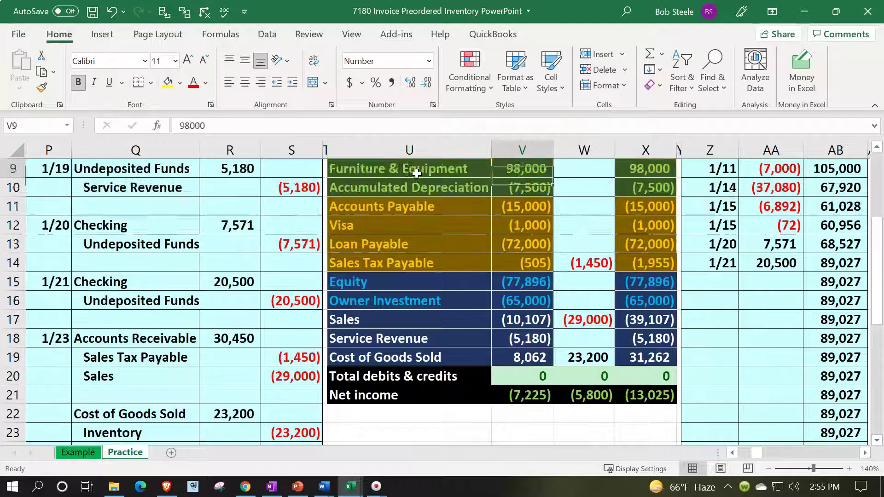
pyautogui.press('Up')
pyautogui.press('Up')
pyautogui.press('Up')
pyautogui.press('Up')
pyautogui.press('Up')
pyautogui.press('Up')
pyautogui.press('Down')
pyautogui.press('Down')
pyautogui.press('Down')
pyautogui.press('Down')
pyautogui.press('Left')
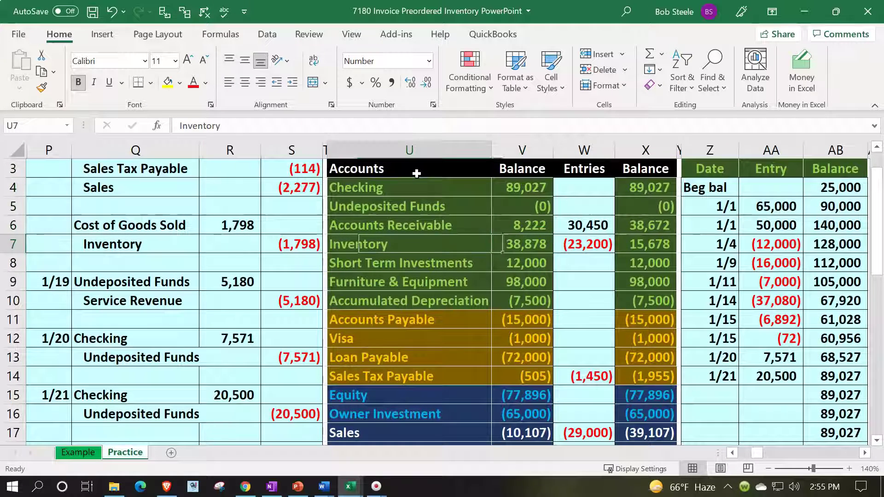
# Enter the date 1/23 in AH23, the next free line of the Inventory general ledger account
pyautogui.press('Right')
pyautogui.press('Right')
pyautogui.press('Right')
pyautogui.press('Right')
pyautogui.press('Right')
pyautogui.press('Right')
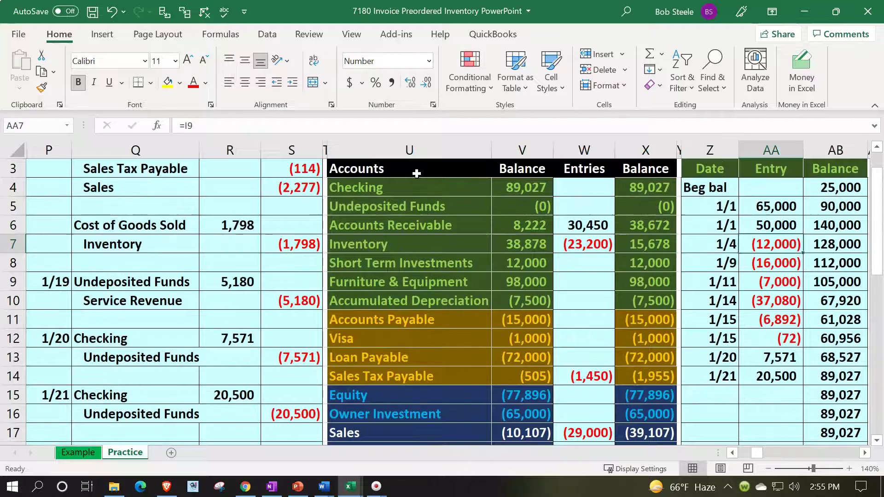
pyautogui.press('Right')
pyautogui.press('Right')
pyautogui.press('Right')
pyautogui.press('Right')
pyautogui.press('Right')
pyautogui.press('Right')
pyautogui.press('Right')
pyautogui.press('Right')
pyautogui.press('Right')
pyautogui.press('Right')
pyautogui.press('Down')
pyautogui.press('Down')
pyautogui.press('Down')
pyautogui.press('Down')
pyautogui.press('Down')
pyautogui.press('Down')
pyautogui.press('Down')
pyautogui.press('Down')
pyautogui.press('Down')
pyautogui.press('Down')
pyautogui.press('Down')
pyautogui.press('Down')
pyautogui.press('Down')
pyautogui.press('Down')
pyautogui.press('Down')
pyautogui.press('Down')
pyautogui.press('Down')
pyautogui.press('Down')
pyautogui.press('Left')
pyautogui.press('Left')
pyautogui.press('Left')
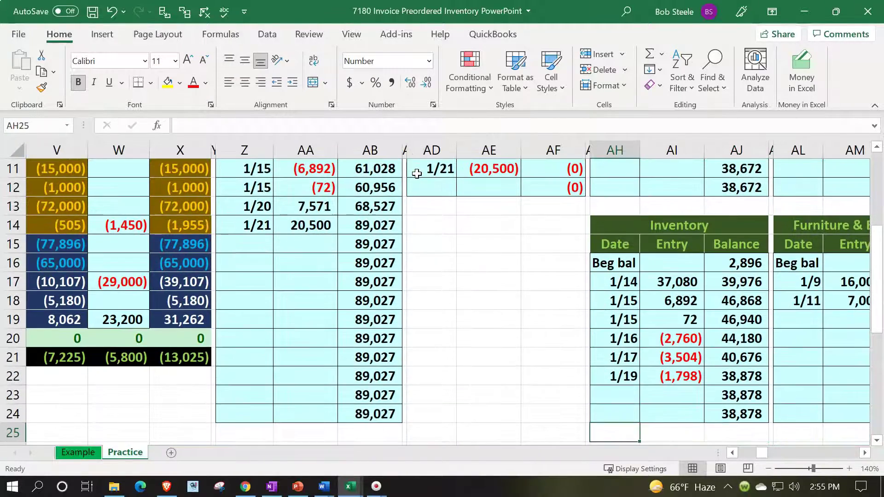
pyautogui.press('Up')
pyautogui.press('Up')
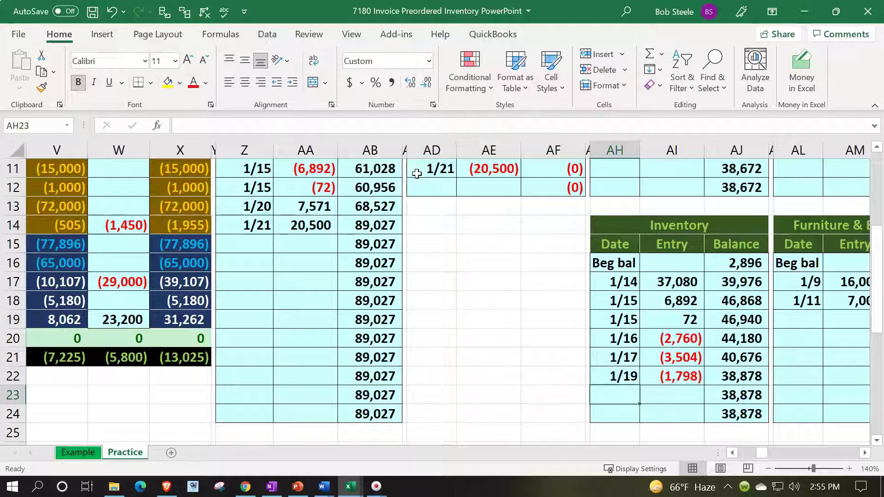
pyautogui.write('1/23')
pyautogui.press('Return')
pyautogui.press('Right')
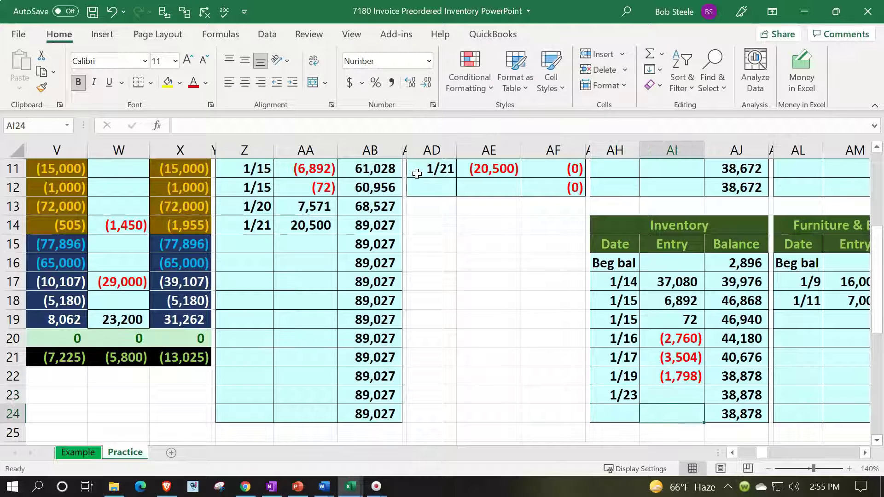
# Post the Inventory credit to the ledger by linking AI23 to the journal entry amount with =S23
pyautogui.press('Up')
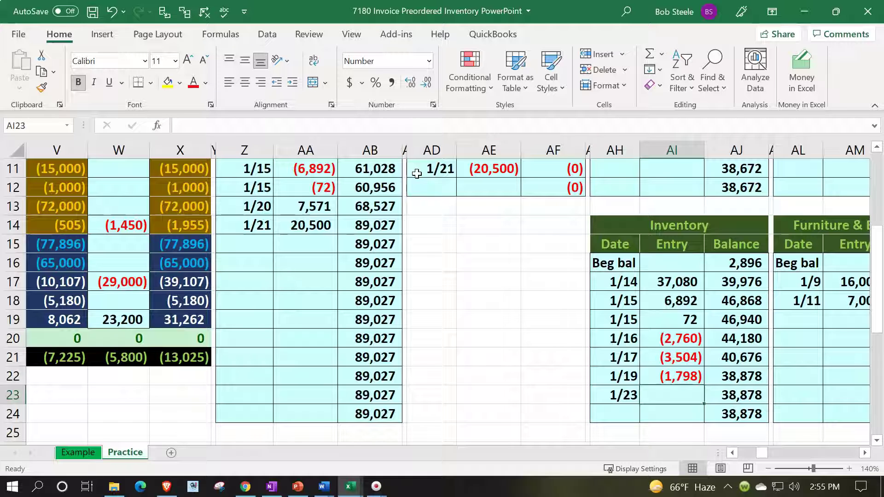
pyautogui.write('=')
pyautogui.press('Left')
pyautogui.press('Left')
pyautogui.press('Left')
pyautogui.press('Left')
pyautogui.press('Left')
pyautogui.press('Left')
pyautogui.press('Left')
pyautogui.press('Left')
pyautogui.press('Left')
pyautogui.press('Left')
pyautogui.press('Left')
pyautogui.press('Left')
pyautogui.press('Left')
pyautogui.press('Left')
pyautogui.press('Left')
pyautogui.press('Left')
pyautogui.press('Left')
pyautogui.press('Left')
pyautogui.press('Left')
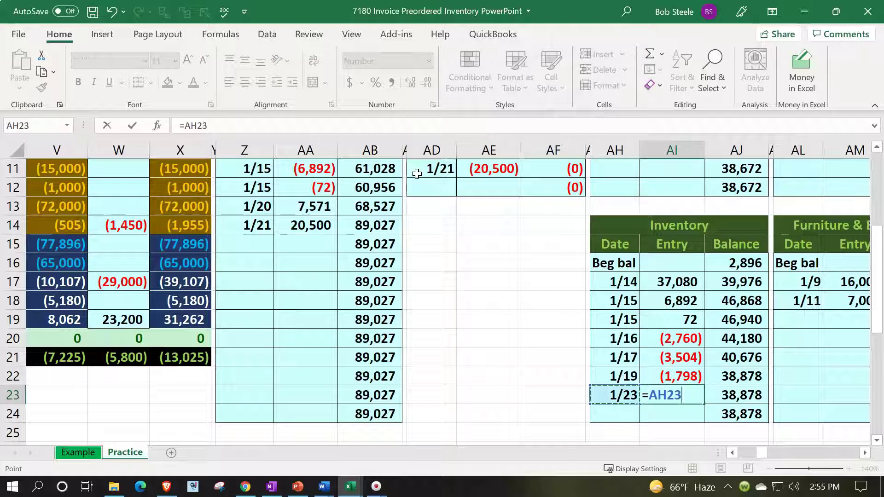
pyautogui.press('Right')
pyautogui.press('Right')
pyautogui.press('Right')
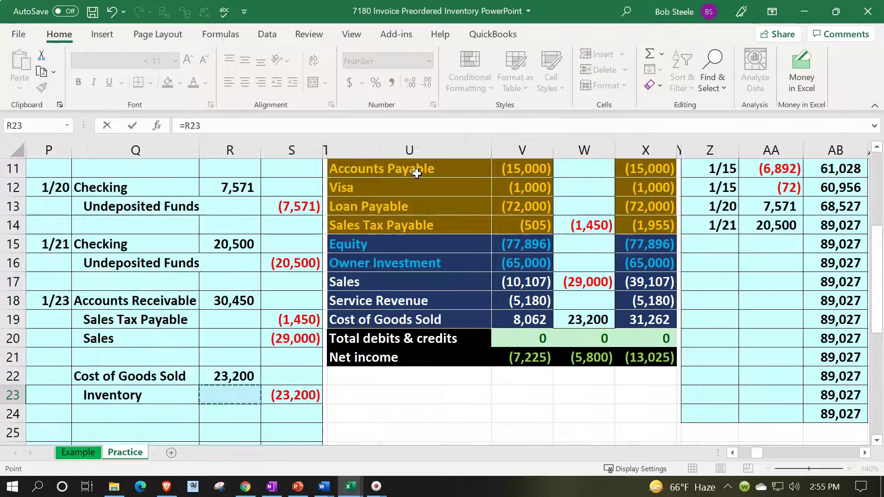
pyautogui.press('Return')
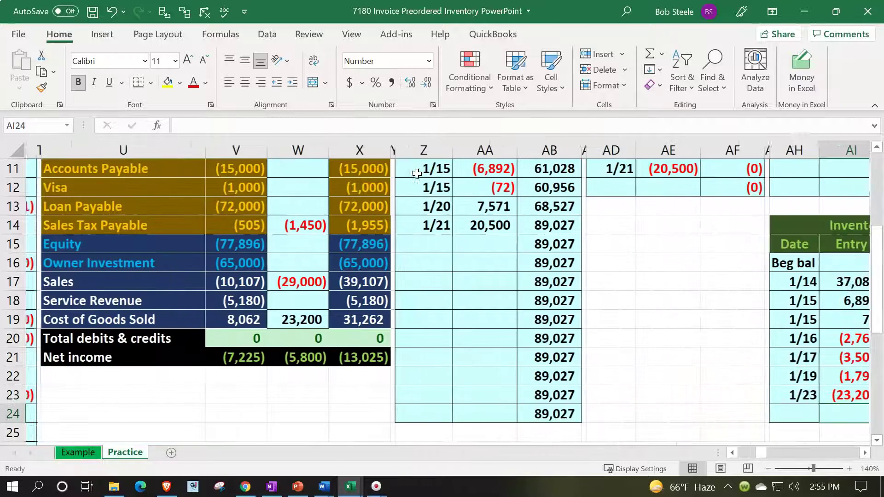
# Check the 1/23 entry in AI23 and the running balance in column AJ of the Inventory ledger
pyautogui.press('Up')
pyautogui.press('Up')
pyautogui.press('Right')
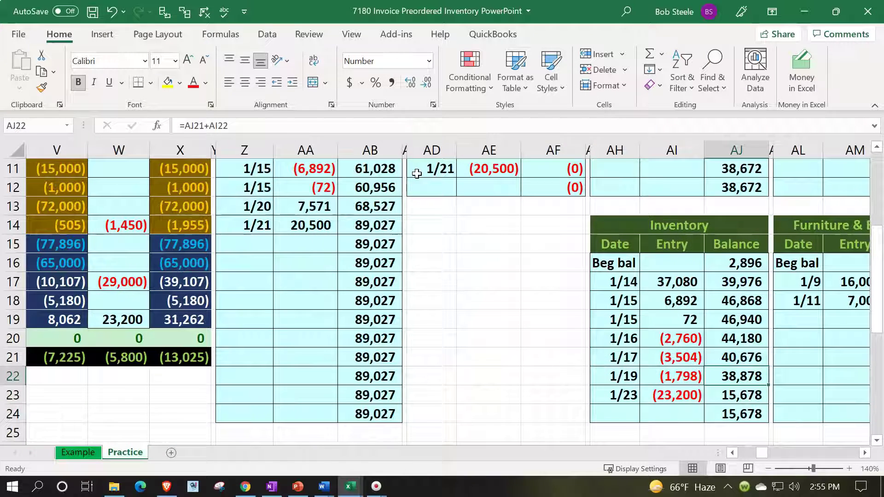
pyautogui.press('Left')
pyautogui.press('Down')
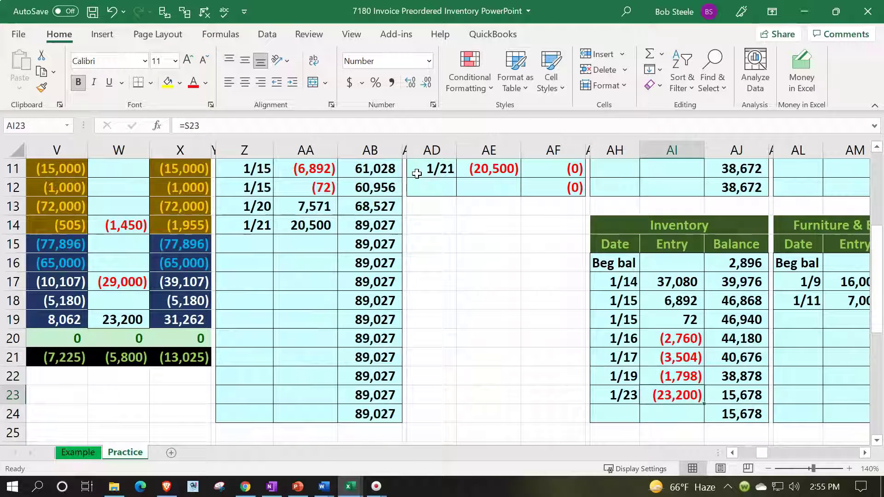
pyautogui.press('Right')
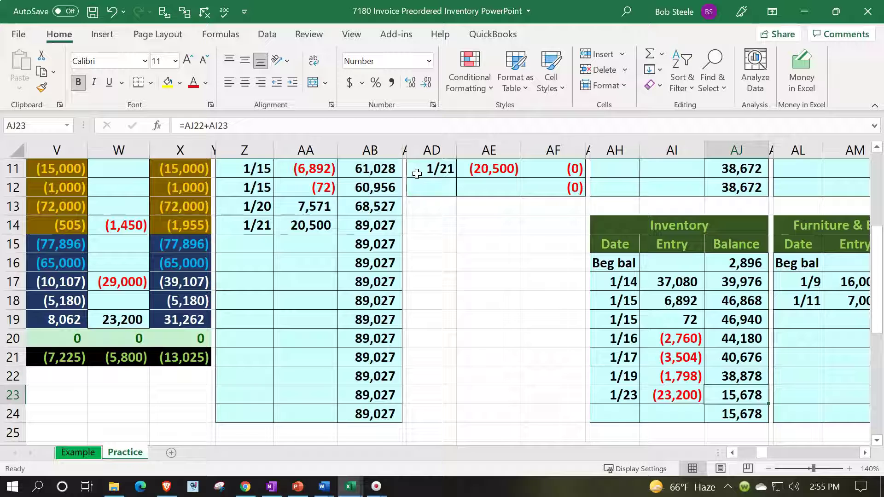
# Check the general ledger control total in Z1 after posting the Inventory credit
pyautogui.press('Left')
pyautogui.press('Left')
pyautogui.press('Left')
pyautogui.press('Left')
pyautogui.press('Left')
pyautogui.press('Left')
pyautogui.press('Left')
pyautogui.press('Left')
pyautogui.press('Left')
pyautogui.press('Left')
pyautogui.press('Left')
pyautogui.press('Left')
pyautogui.press('Left')
pyautogui.press('Left')
pyautogui.press('Left')
pyautogui.press('Up')
pyautogui.press('Up')
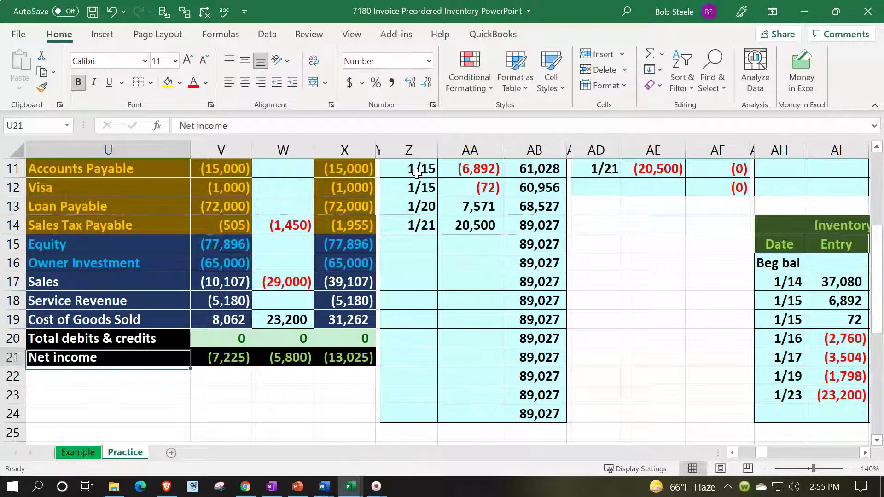
pyautogui.press('Up')
pyautogui.press('Up')
pyautogui.press('Up')
pyautogui.press('Up')
pyautogui.press('Up')
pyautogui.press('Up')
pyautogui.press('Up')
pyautogui.press('Up')
pyautogui.press('Up')
pyautogui.press('Up')
pyautogui.press('Up')
pyautogui.press('Up')
pyautogui.press('Up')
pyautogui.press('Up')
pyautogui.press('Up')
pyautogui.press('Up')
pyautogui.press('Up')
pyautogui.press('Up')
pyautogui.press('Down')
pyautogui.press('Down')
pyautogui.press('Down')
pyautogui.press('Right')
pyautogui.press('Right')
pyautogui.press('Right')
pyautogui.press('Down')
pyautogui.press('Up')
pyautogui.press('Up')
pyautogui.press('Up')
pyautogui.press('Up')
pyautogui.press('Up')
pyautogui.press('Up')
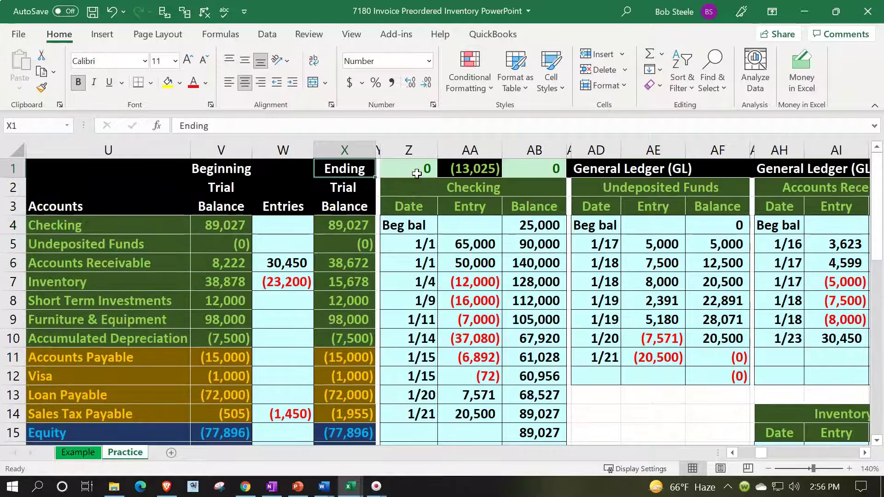
pyautogui.press('Right')
pyautogui.press('Right')
# Check the Inventory ending trial balance in X7
pyautogui.press('Down')
pyautogui.press('Down')
pyautogui.press('Down')
pyautogui.press('Down')
pyautogui.press('Down')
pyautogui.press('Down')
pyautogui.press('Left')
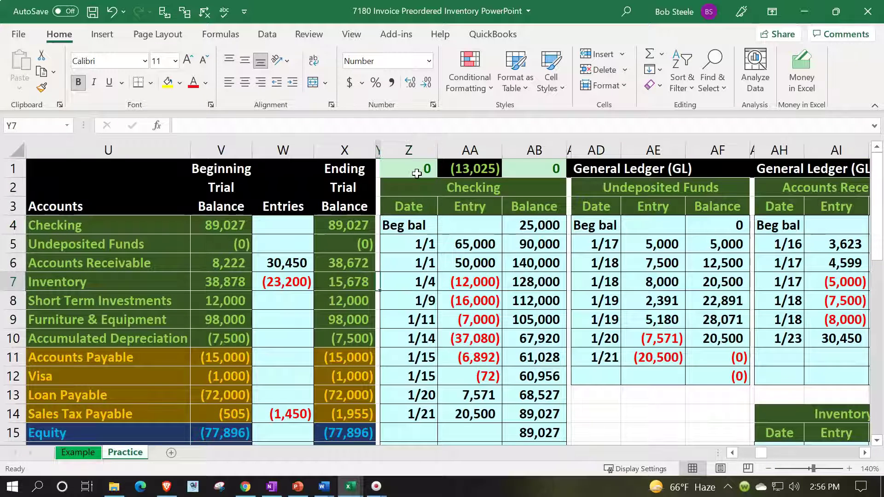
pyautogui.press('Left')
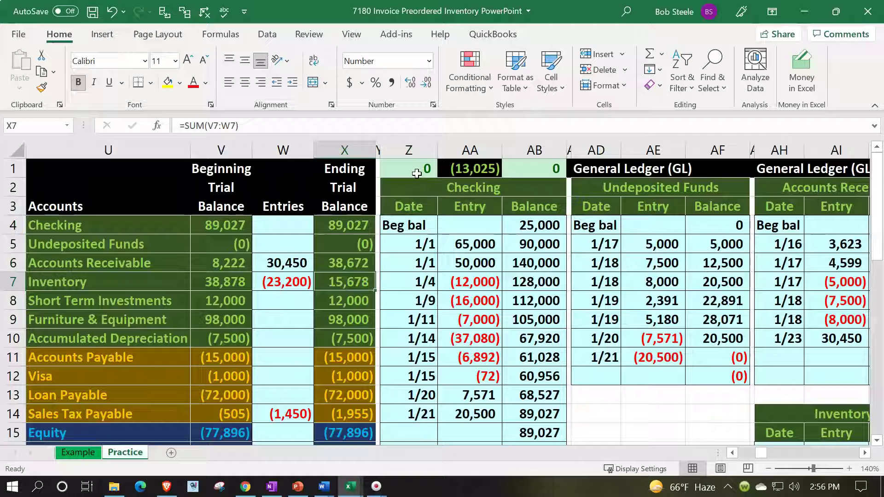
# Check the Inventory subsidiary ledger total in CD1 against the Inventory trial balance
pyautogui.press('Right')
pyautogui.press('Right')
pyautogui.press('Right')
pyautogui.press('Right')
pyautogui.press('Right')
pyautogui.press('Right')
pyautogui.press('Right')
pyautogui.press('Right')
pyautogui.press('Right')
pyautogui.press('Right')
pyautogui.press('Right')
pyautogui.press('Right')
pyautogui.press('Right')
pyautogui.press('Right')
pyautogui.press('Right')
pyautogui.press('Right')
pyautogui.press('Right')
pyautogui.press('Right')
pyautogui.press('Right')
pyautogui.press('Right')
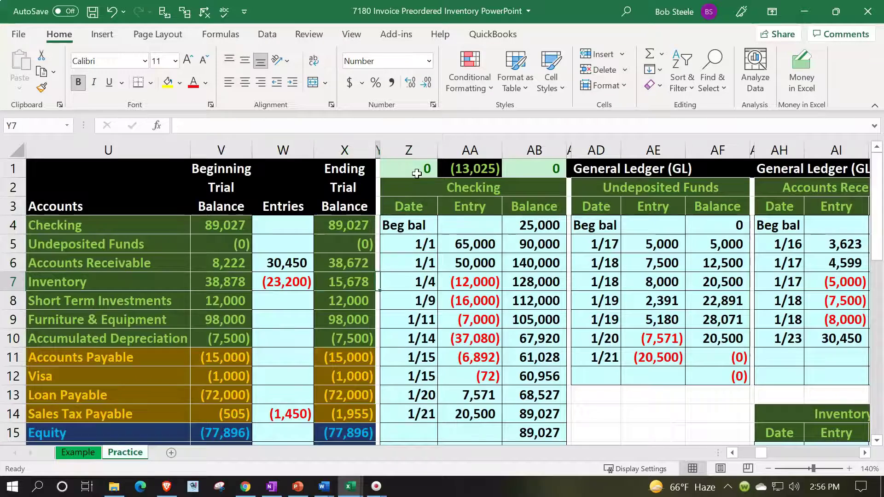
pyautogui.press('Right')
pyautogui.press('Right')
pyautogui.press('Right')
pyautogui.press('Right')
pyautogui.press('Right')
pyautogui.press('Right')
pyautogui.press('Right')
pyautogui.press('Right')
pyautogui.press('Right')
pyautogui.press('Right')
pyautogui.press('Right')
pyautogui.press('Right')
pyautogui.press('Right')
pyautogui.press('Right')
pyautogui.press('Right')
pyautogui.press('Right')
pyautogui.press('Right')
pyautogui.press('Right')
pyautogui.press('Right')
pyautogui.press('Right')
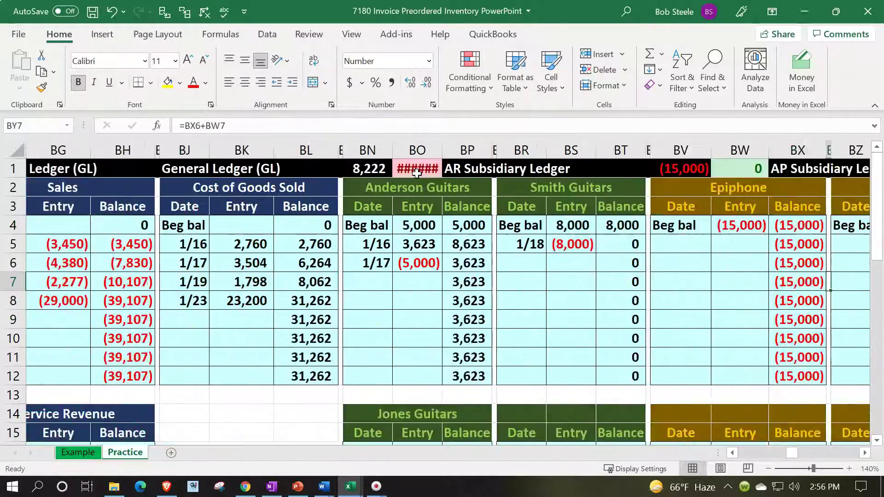
pyautogui.press('Right')
pyautogui.press('Right')
pyautogui.press('Right')
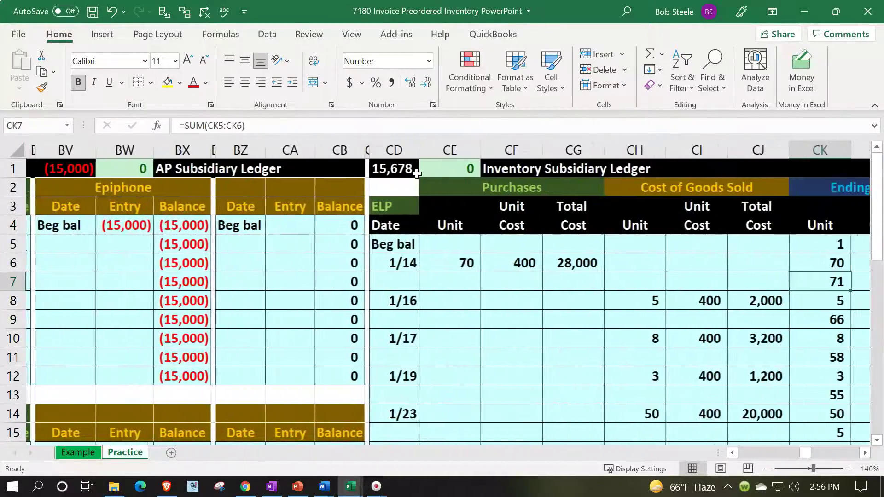
pyautogui.click(408, 166)
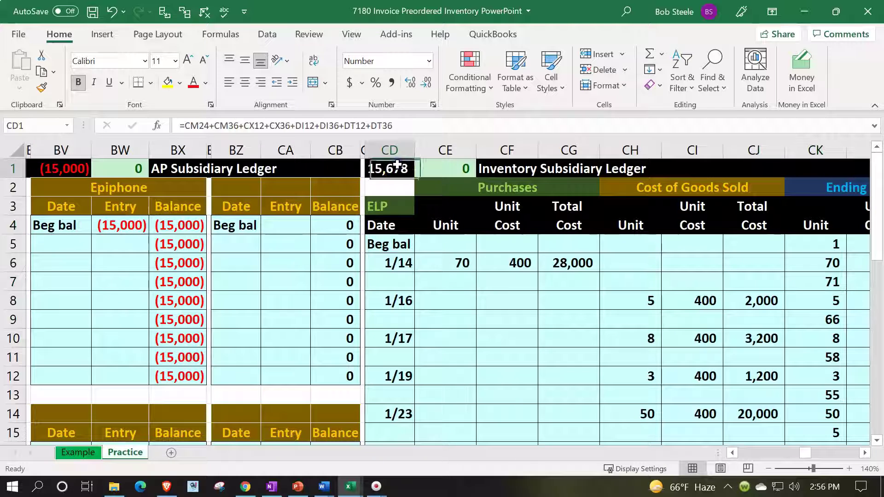
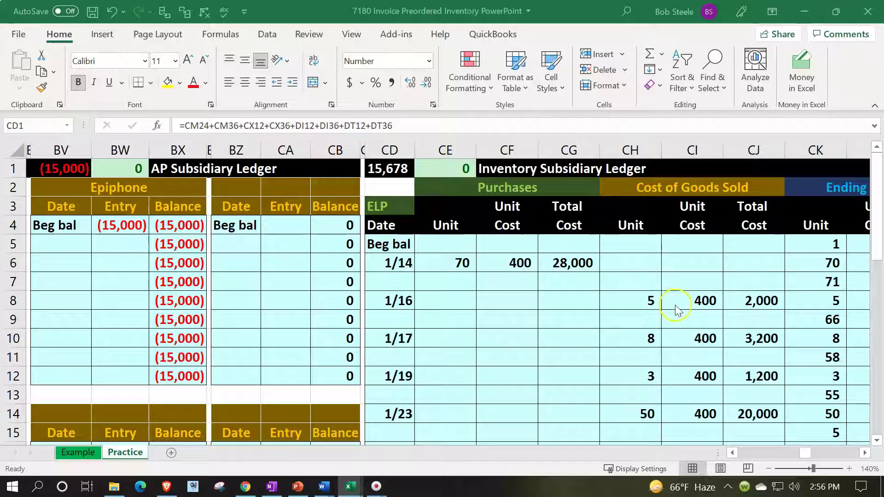
# Title the blank customer account in BR14 of the AR subsidiary ledger "Eric Music"
pyautogui.click(523, 333)
pyautogui.press('Left')
pyautogui.press('Left')
pyautogui.press('Left')
pyautogui.press('Left')
pyautogui.press('Left')
pyautogui.press('Left')
pyautogui.press('Left')
pyautogui.press('Left')
pyautogui.press('Left')
pyautogui.press('Left')
pyautogui.press('Left')
pyautogui.press('Left')
pyautogui.press('Left')
pyautogui.press('Left')
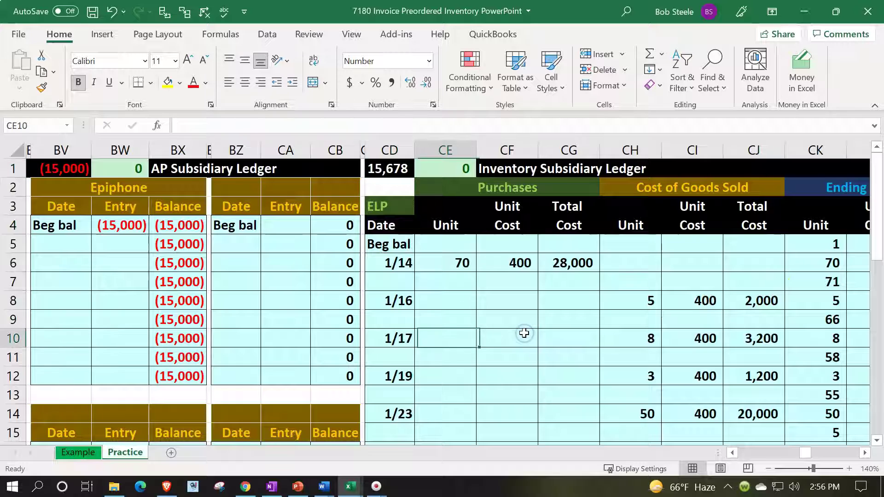
pyautogui.press('Left')
pyautogui.press('Left')
pyautogui.press('Left')
pyautogui.press('Left')
pyautogui.press('Left')
pyautogui.press('Left')
pyautogui.press('Left')
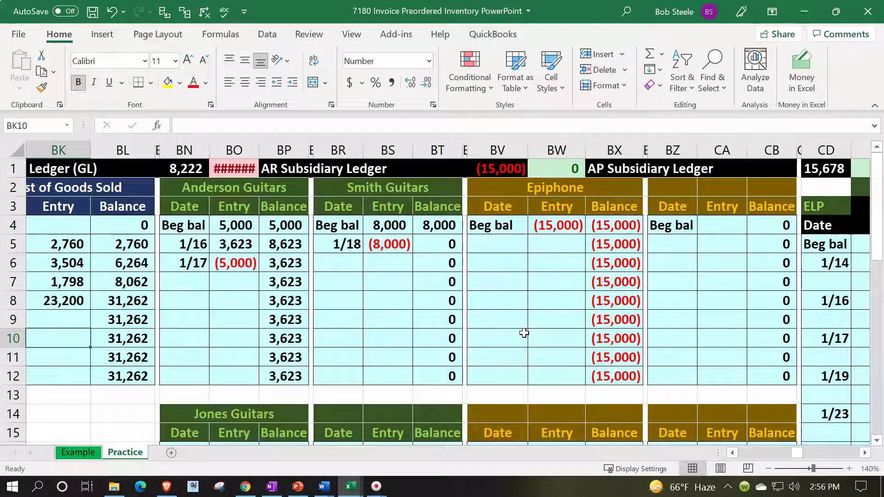
pyautogui.press('Right')
pyautogui.press('Right')
pyautogui.press('Right')
pyautogui.press('Right')
pyautogui.press('Right')
pyautogui.press('Right')
pyautogui.press('Right')
pyautogui.press('Down')
pyautogui.press('Down')
pyautogui.press('Down')
pyautogui.press('Down')
pyautogui.press('Down')
pyautogui.press('Down')
pyautogui.press('Down')
pyautogui.press('Down')
pyautogui.press('Down')
pyautogui.press('Down')
pyautogui.press('Down')
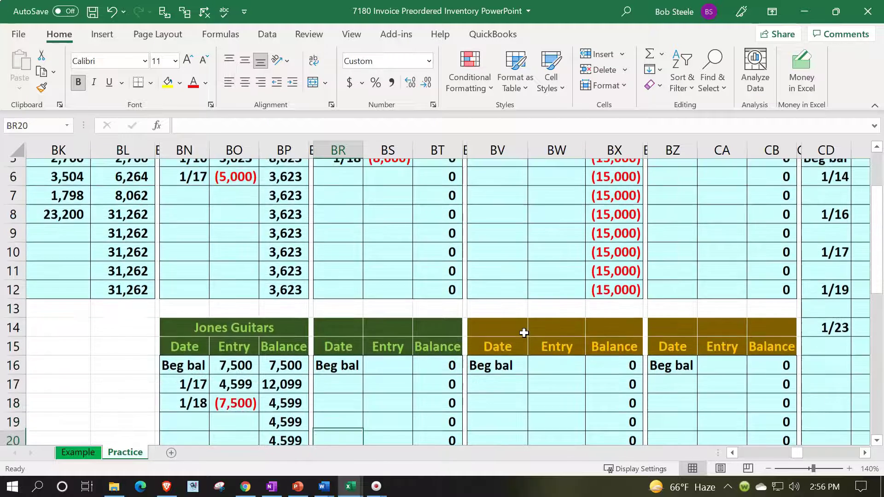
pyautogui.press('Up')
pyautogui.press('Up')
pyautogui.press('Up')
pyautogui.press('Up')
pyautogui.press('Up')
pyautogui.press('Up')
pyautogui.press('Up')
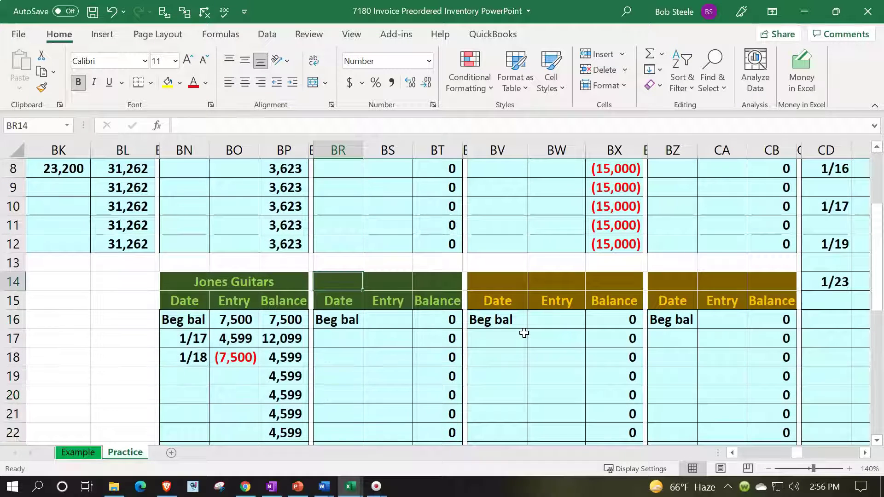
pyautogui.write('Eric Music')
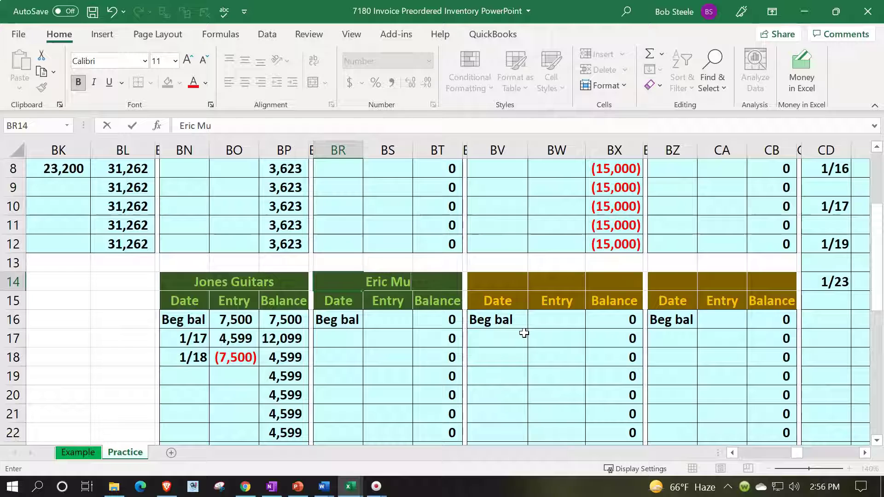
pyautogui.press('Return')
# Enter the date 1/23 in BR17, below the beginning balance of the Eric Music account
pyautogui.press('Down')
pyautogui.press('Down')
pyautogui.write('1/23')
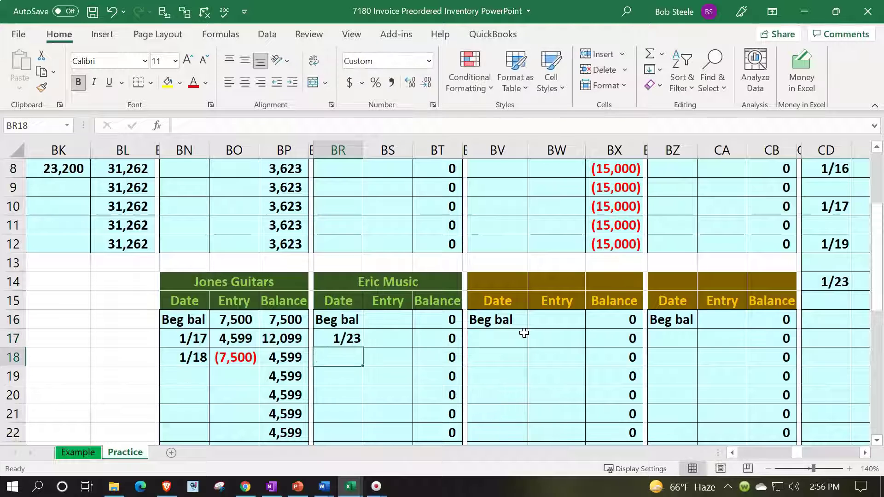
# Post the invoice to Eric Music by linking BS17 to the journal entry's Accounts Receivable amount with =R18
pyautogui.press('Tab')
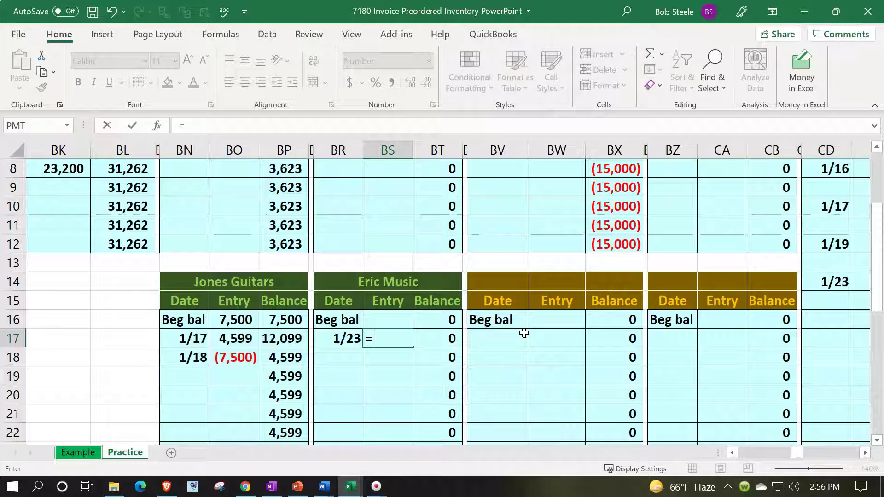
pyautogui.press('Left')
pyautogui.press('Left')
pyautogui.press('Left')
pyautogui.press('Left')
pyautogui.press('Left')
pyautogui.press('Left')
pyautogui.press('Left')
pyautogui.press('Left')
pyautogui.press('Left')
pyautogui.press('Left')
pyautogui.press('Left')
pyautogui.press('Left')
pyautogui.press('Left')
pyautogui.press('Left')
pyautogui.press('Left')
pyautogui.press('Left')
pyautogui.press('Left')
pyautogui.press('Left')
pyautogui.press('Left')
pyautogui.press('Left')
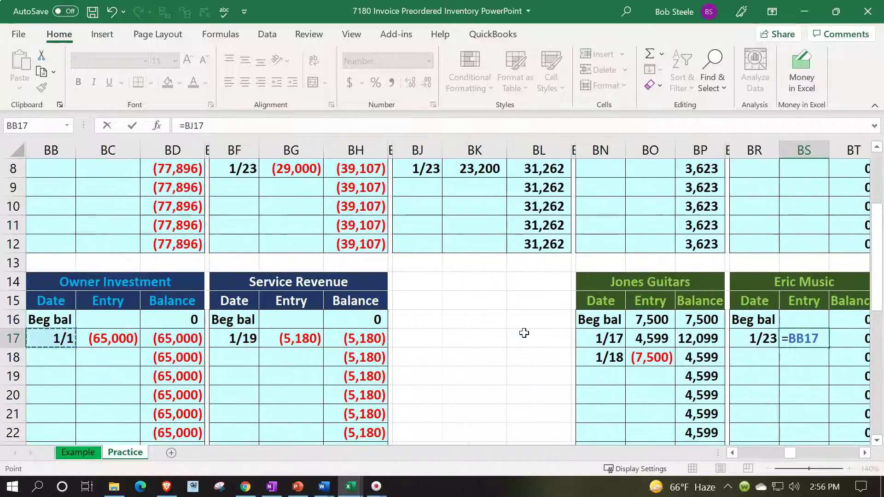
pyautogui.press('Left')
pyautogui.press('Left')
pyautogui.press('Left')
pyautogui.press('Left')
pyautogui.press('Left')
pyautogui.press('Left')
pyautogui.press('Left')
pyautogui.press('Left')
pyautogui.press('Left')
pyautogui.press('Left')
pyautogui.press('Left')
pyautogui.press('Left')
pyautogui.press('Left')
pyautogui.press('Left')
pyautogui.press('Left')
pyautogui.press('Left')
pyautogui.press('Left')
pyautogui.press('Left')
pyautogui.press('Left')
pyautogui.press('Left')
pyautogui.press('Down')
pyautogui.press('Down')
pyautogui.press('Down')
pyautogui.press('Down')
pyautogui.press('Down')
pyautogui.press('Down')
pyautogui.press('Down')
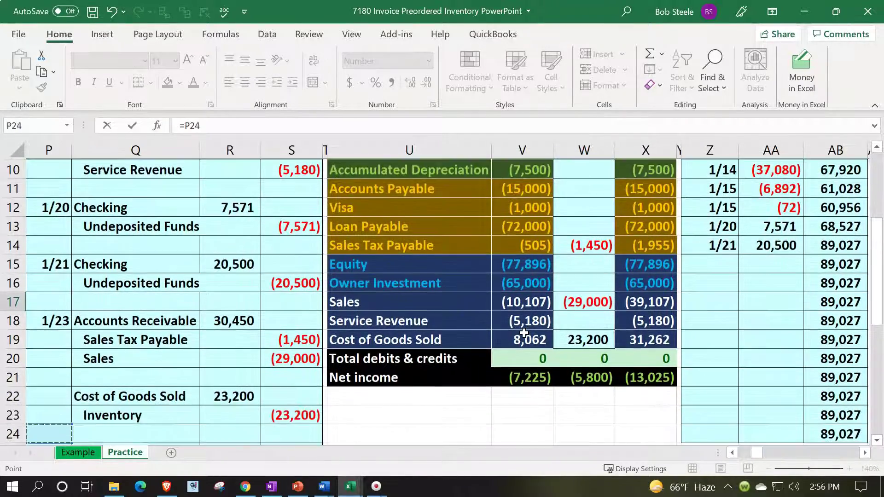
pyautogui.press('Up')
pyautogui.press('Up')
pyautogui.press('Up')
pyautogui.press('Up')
pyautogui.press('Up')
pyautogui.press('Up')
pyautogui.press('Up')
pyautogui.press('Right')
pyautogui.press('Right')
pyautogui.press('Right')
pyautogui.press('Down')
pyautogui.press('Left')
pyautogui.press('Return')
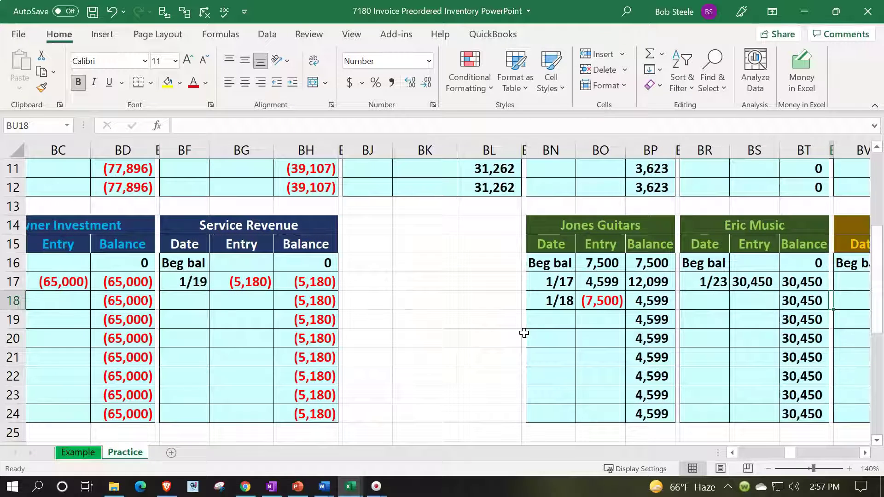
# Check the AR subsidiary ledger's control difference in BO1 and open the total formula in BN1 to inspect it
pyautogui.press('Down')
pyautogui.scroll(4, 616, 318)
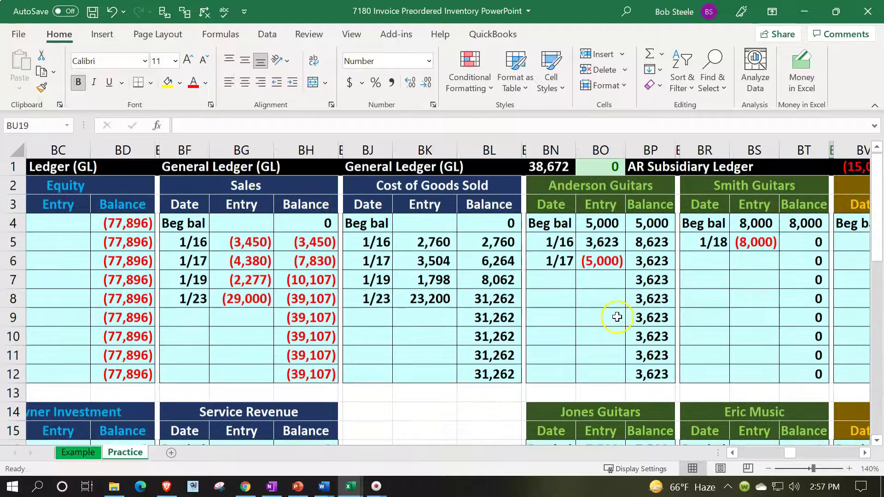
pyautogui.doubleClick(554, 164)
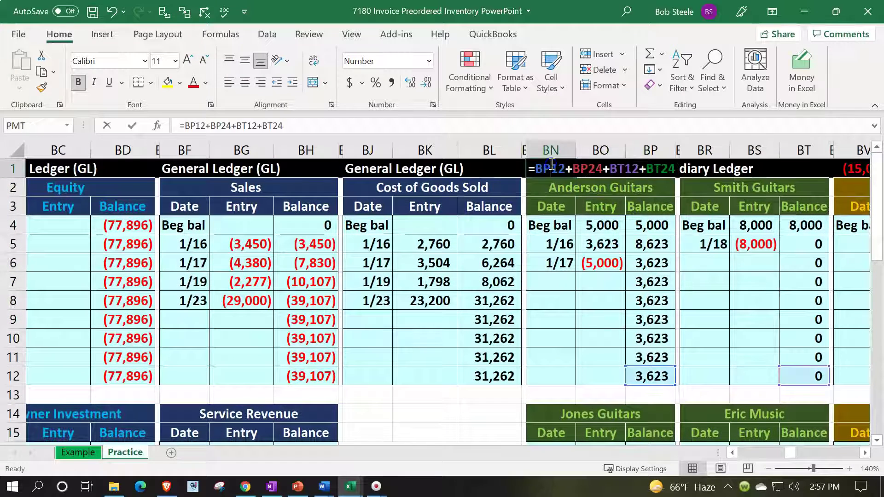
# Close the AR subsidiary total formula in BN1 and check the control difference formula in BO1
pyautogui.press('Return')
pyautogui.press('Right')
pyautogui.press('Up')
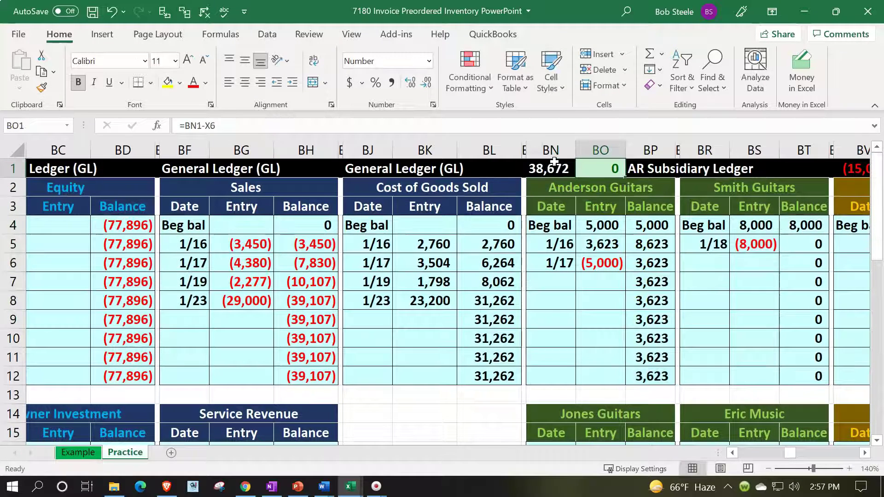
pyautogui.press('Left')
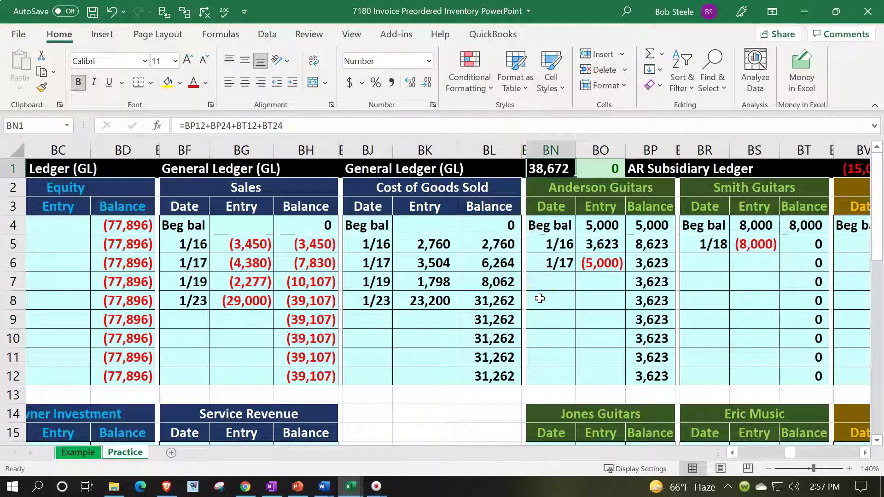
# Compare the AR subsidiary ledger total with the Accounts Receivable ending balance in X6 of the trial balance
pyautogui.press('Left')
pyautogui.press('Left')
pyautogui.press('Left')
pyautogui.press('Left')
pyautogui.press('Left')
pyautogui.press('Left')
pyautogui.press('Left')
pyautogui.press('Left')
pyautogui.press('Left')
pyautogui.press('Left')
pyautogui.press('Left')
pyautogui.press('Left')
pyautogui.press('Left')
pyautogui.press('Left')
pyautogui.press('Left')
pyautogui.press('Left')
pyautogui.press('Left')
pyautogui.press('Left')
pyautogui.press('Left')
pyautogui.press('Left')
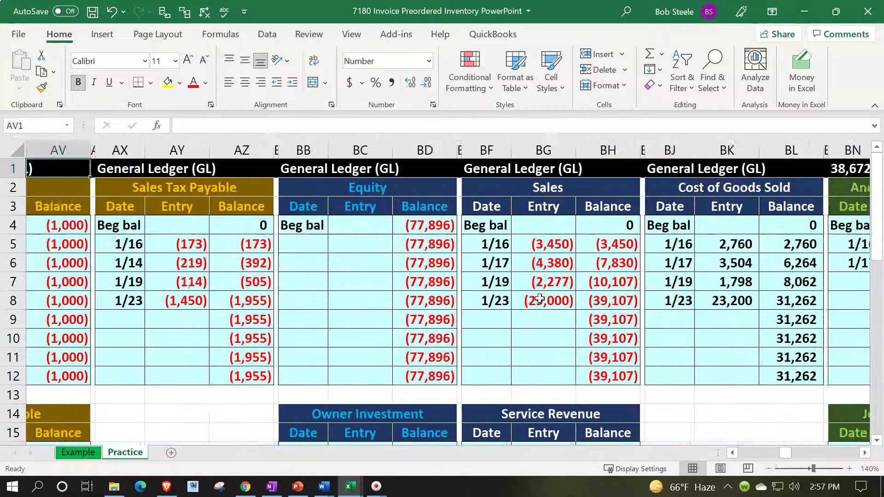
pyautogui.press('Left')
pyautogui.press('Left')
pyautogui.press('Left')
pyautogui.press('Left')
pyautogui.press('Left')
pyautogui.press('Left')
pyautogui.press('Left')
pyautogui.press('Left')
pyautogui.press('Left')
pyautogui.press('Left')
pyautogui.press('Left')
pyautogui.press('Left')
pyautogui.press('Left')
pyautogui.press('Left')
pyautogui.press('Left')
pyautogui.press('Left')
pyautogui.press('Right')
pyautogui.press('Right')
pyautogui.press('Right')
pyautogui.press('Right')
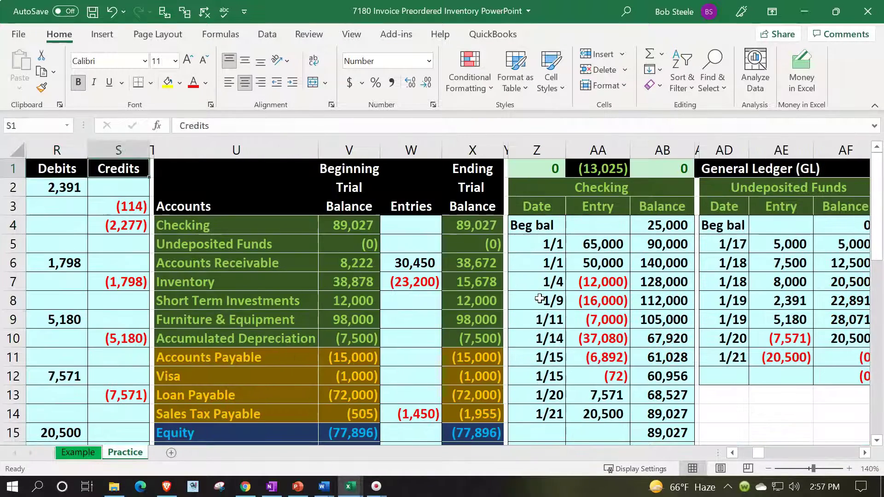
pyautogui.press('Down')
pyautogui.press('Down')
pyautogui.press('Down')
pyautogui.press('Down')
pyautogui.press('Down')
pyautogui.press('Right')
pyautogui.press('Right')
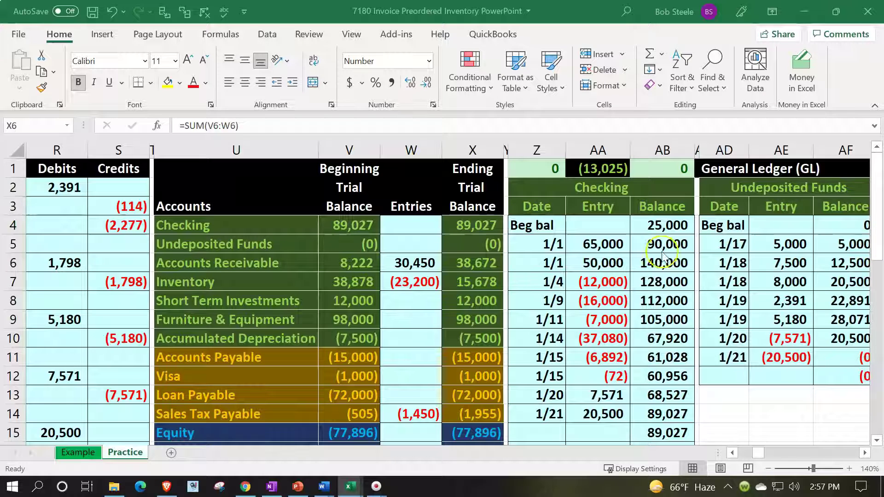
# Copy the journal entry columns P:S and insert the copied cells at T1, between the journal and the trial balance
pyautogui.click(239, 268)
pyautogui.click(239, 269)
pyautogui.press('Left')
pyautogui.press('Left')
pyautogui.press('Left')
pyautogui.press('Left')
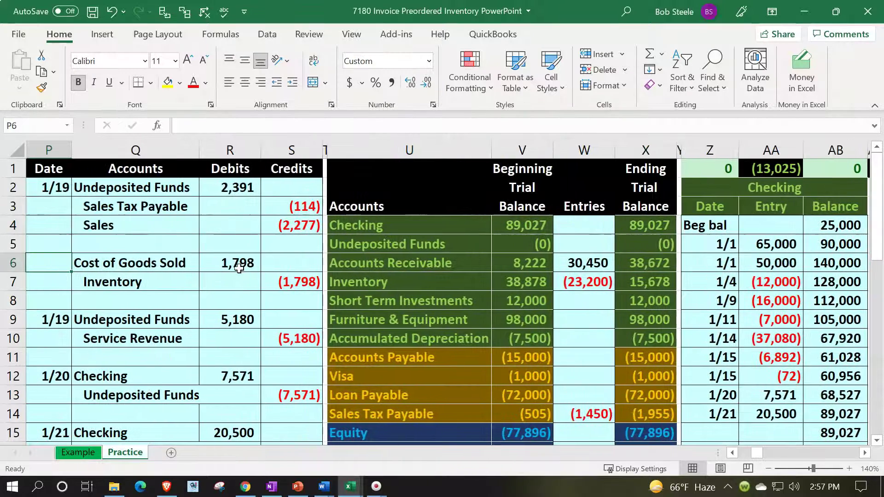
pyautogui.scroll(-5, 239, 268)
pyautogui.scroll(4, 233, 272)
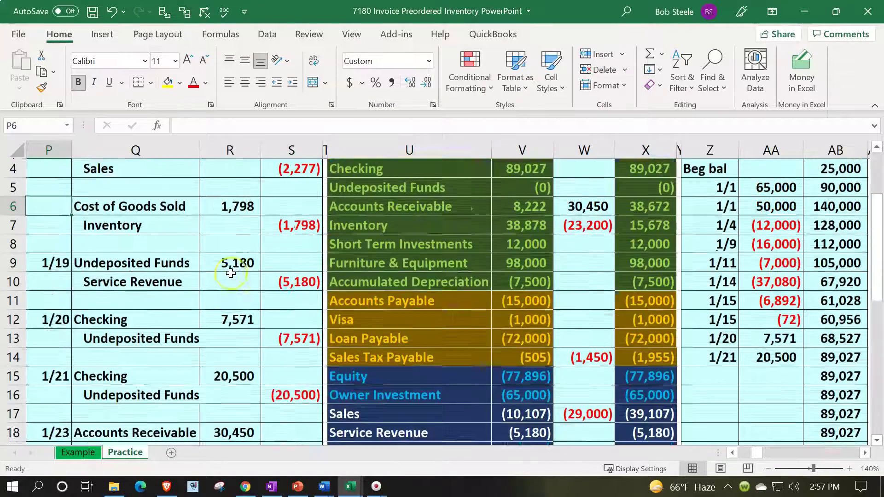
pyautogui.scroll(1, 230, 273)
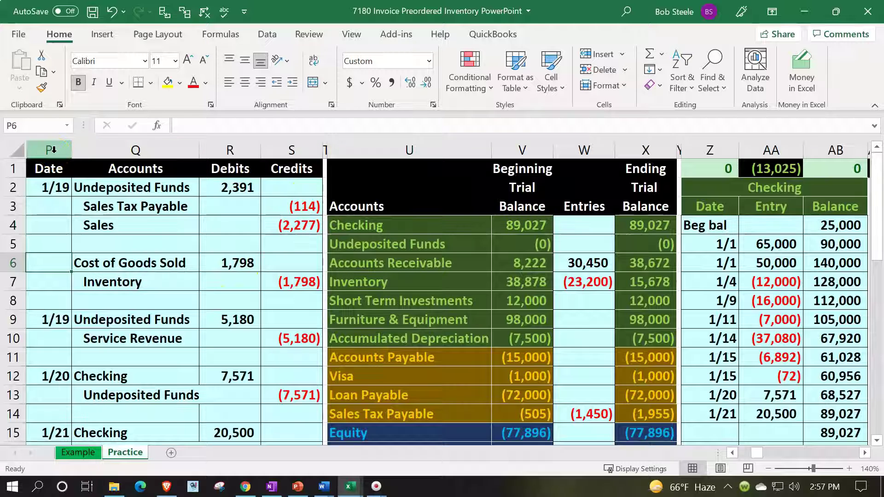
pyautogui.moveTo(51, 149); pyautogui.dragTo(292, 171)
pyautogui.hotkey('ctrl', 'c')
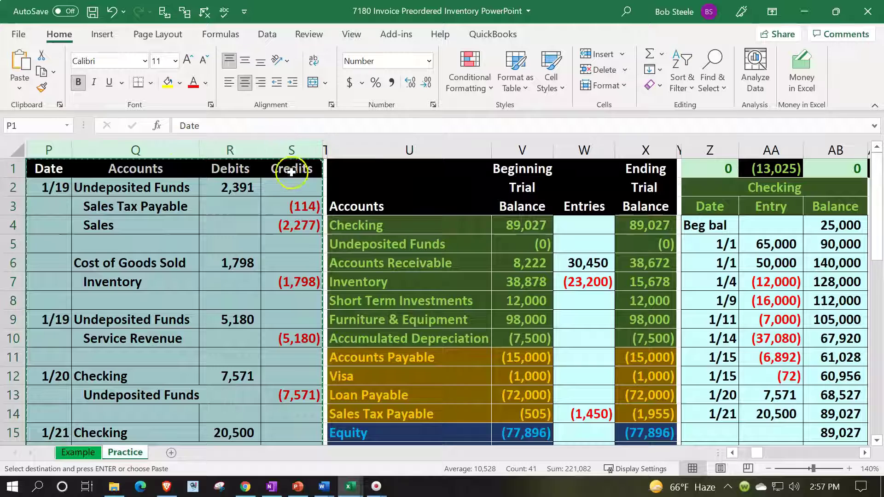
pyautogui.click(325, 168)
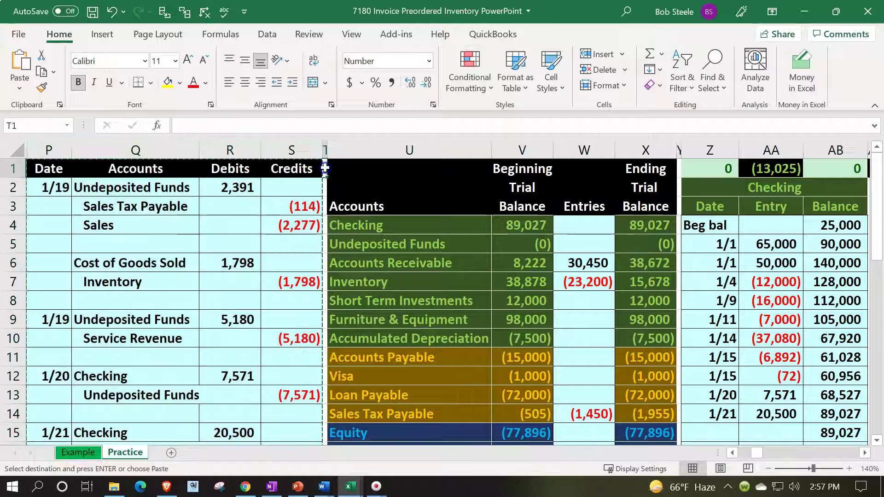
pyautogui.rightClick(325, 169)
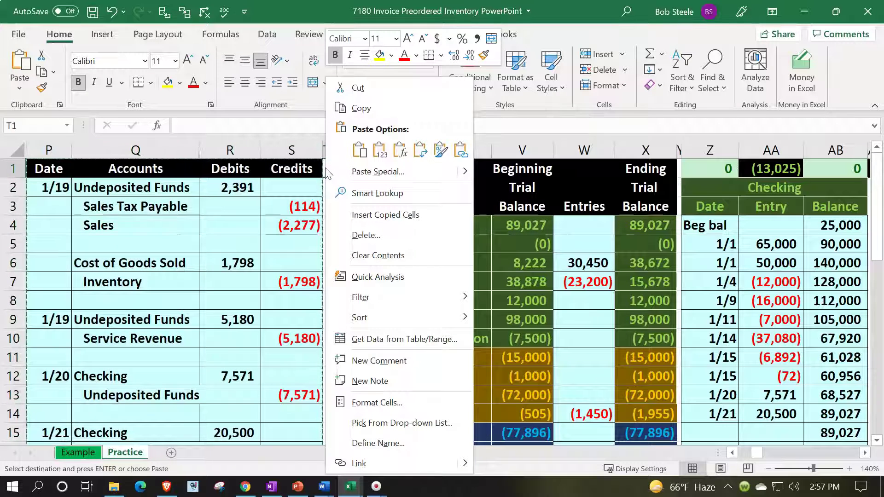
pyautogui.click(355, 211)
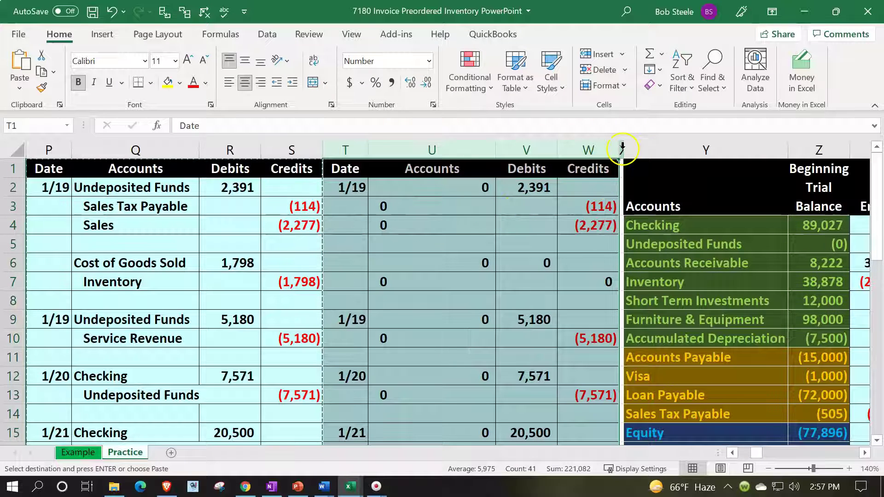
# Insert a copy of the narrow spacer column X before column T, between the two journal entry blocks
pyautogui.click(621, 148)
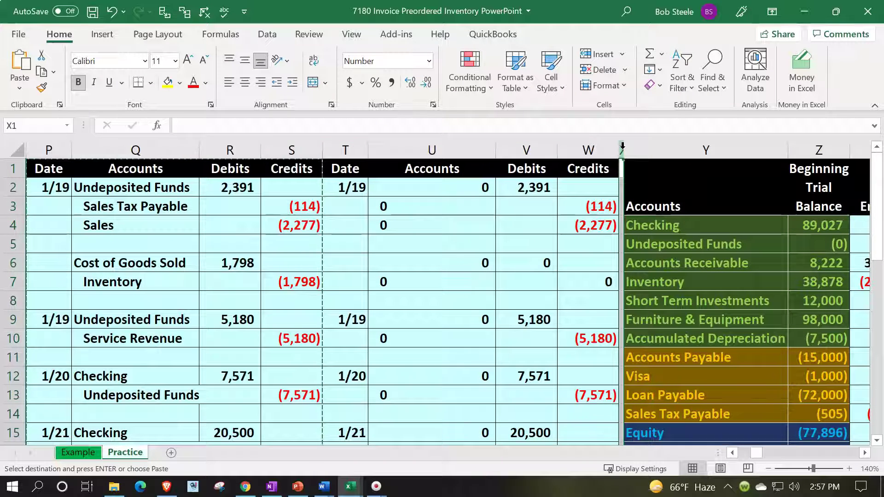
pyautogui.click(347, 148)
pyautogui.rightClick(347, 208)
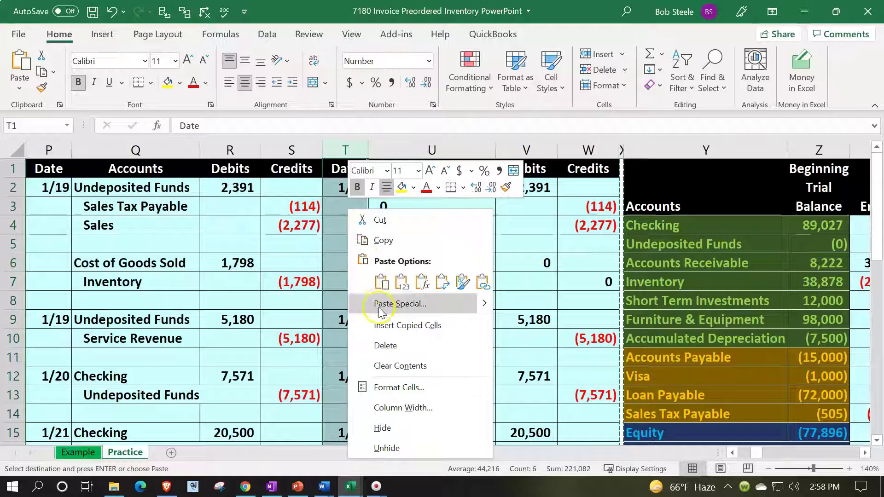
pyautogui.click(384, 326)
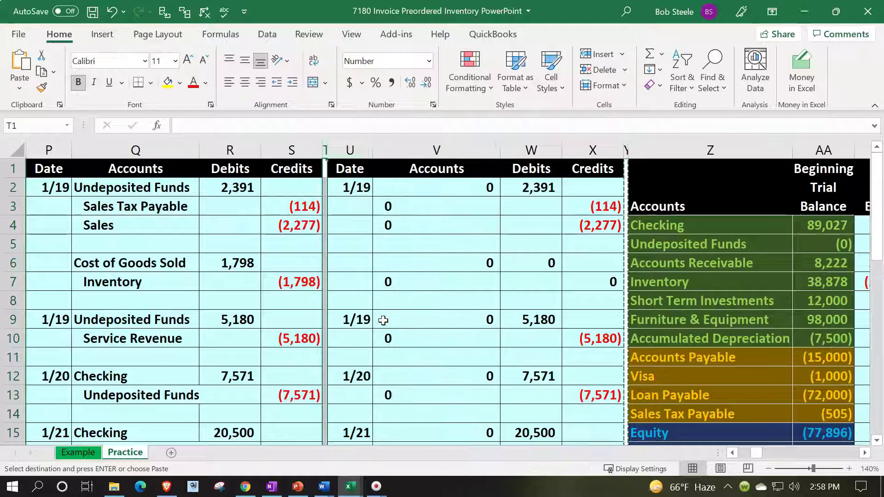
# Apply the formatting of U2:X2 down the copied journal block through row 30, and clear the block's contents below the headers
pyautogui.moveTo(347, 184); pyautogui.dragTo(577, 189)
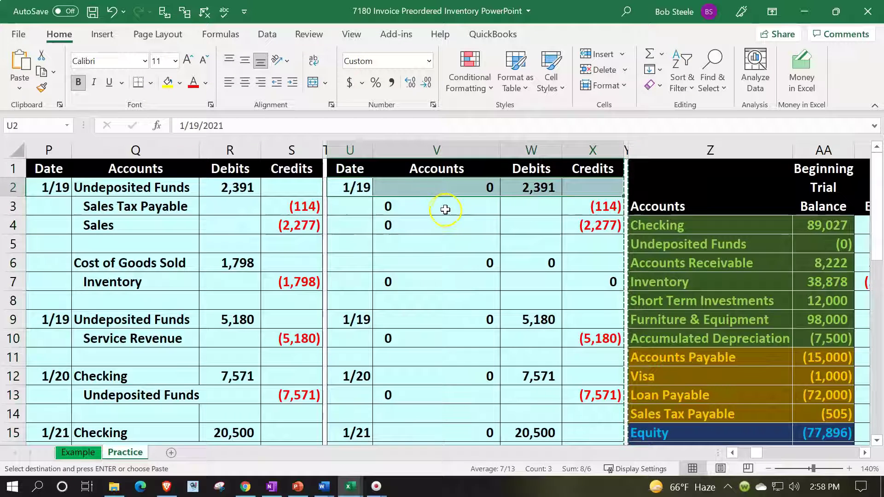
pyautogui.click(41, 87)
pyautogui.moveTo(346, 184)
pyautogui.mouseDown()
pyautogui.moveTo(450, 258)
pyautogui.moveTo(528, 365)
pyautogui.moveTo(554, 443)
pyautogui.moveTo(586, 442)
pyautogui.moveTo(579, 455)
pyautogui.mouseUp()
pyautogui.moveTo(578, 424); pyautogui.dragTo(577, 423)
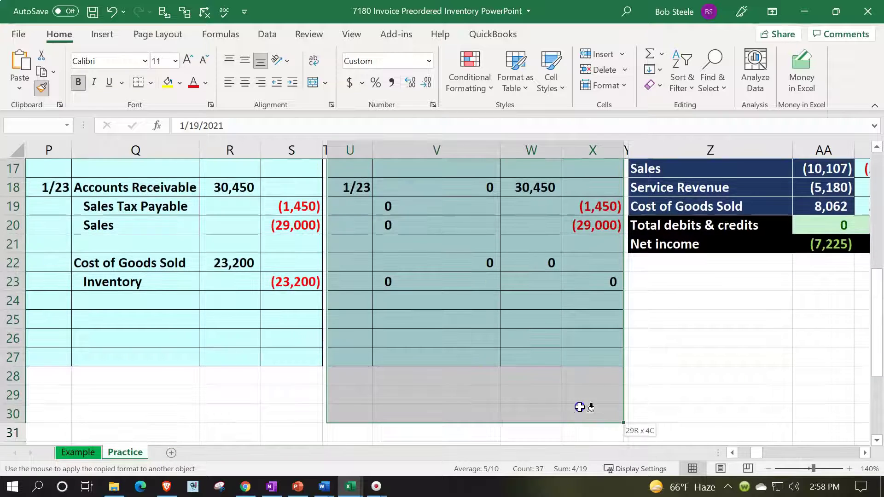
pyautogui.scroll(5, 579, 368)
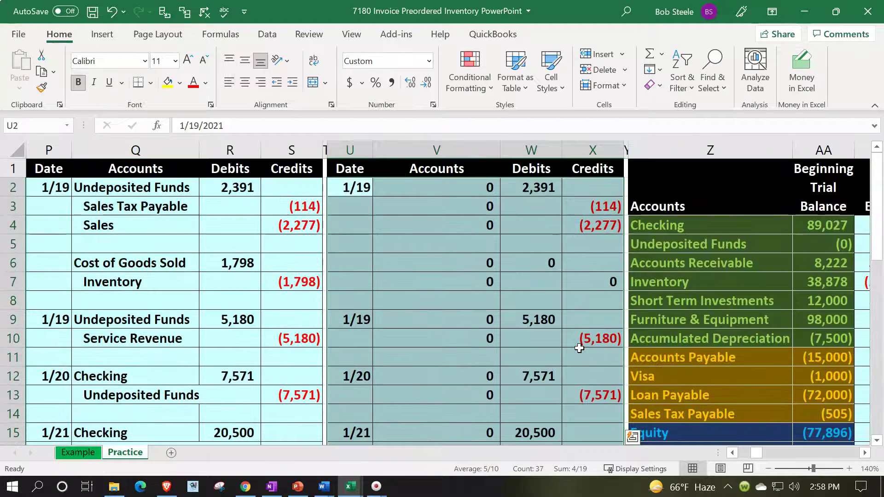
pyautogui.press('Delete')
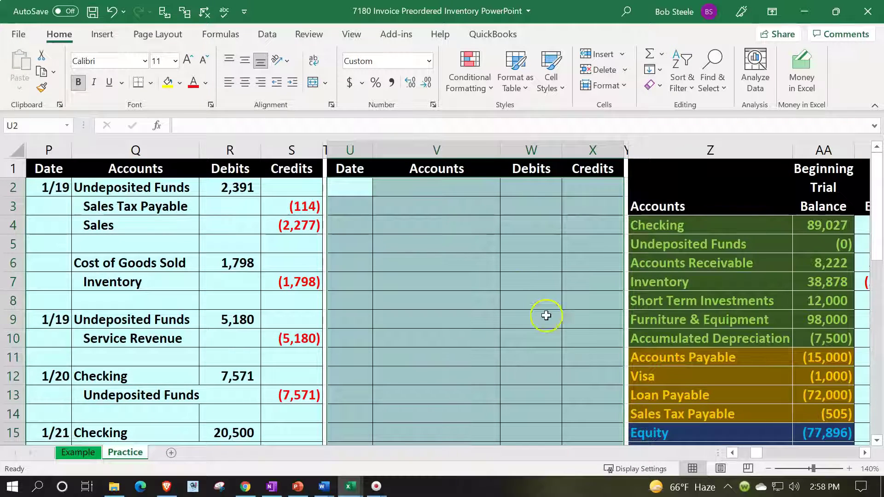
pyautogui.click(495, 263)
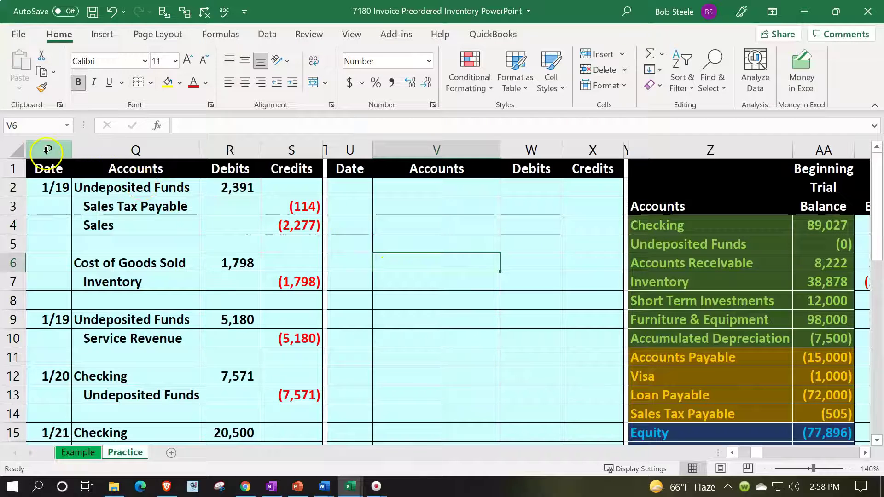
# Hide the old journal entry columns P through T
pyautogui.moveTo(47, 149); pyautogui.dragTo(322, 150)
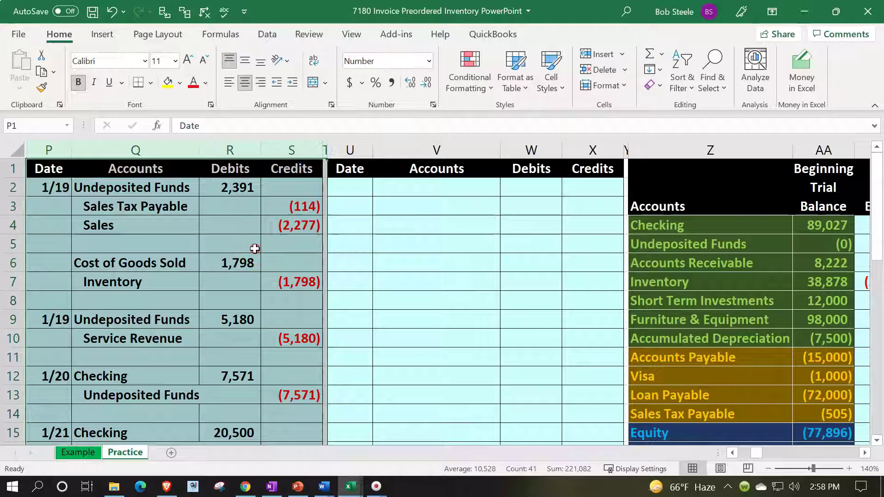
pyautogui.rightClick(254, 249)
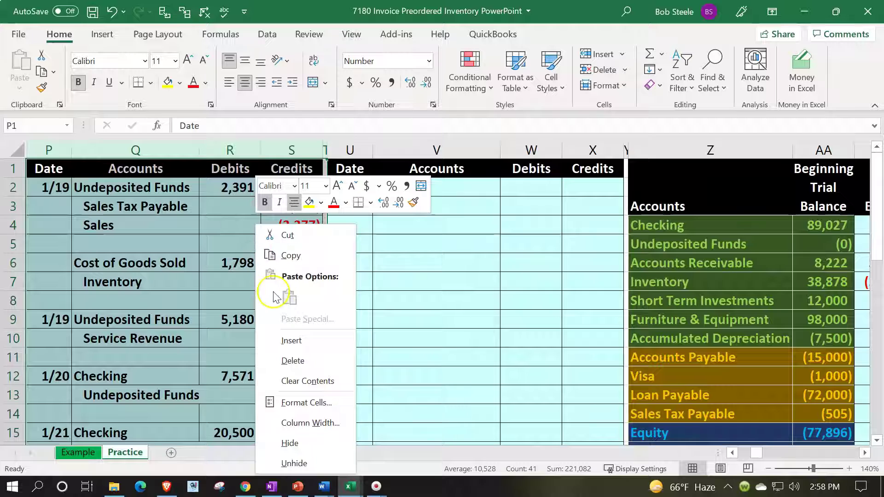
pyautogui.click(313, 443)
pyautogui.click(167, 283)
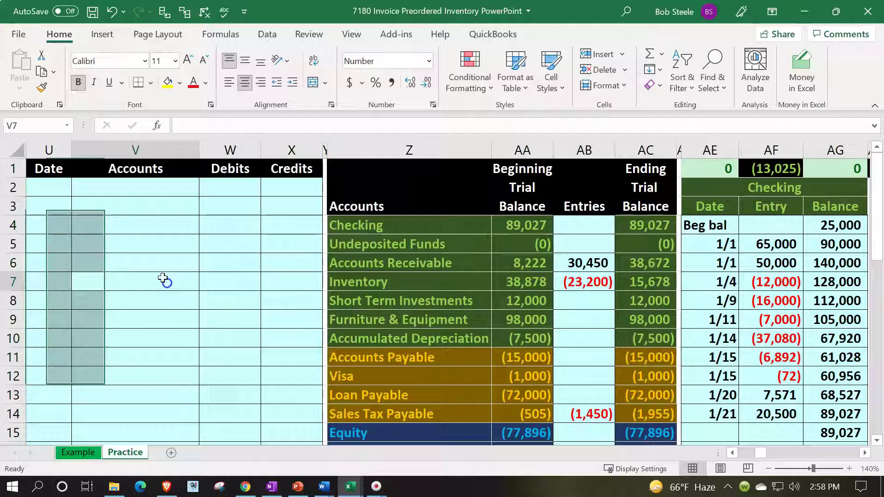
# Enter the date 1/24 in U2 and link V2 to the Accounts Receivable name in Z6
pyautogui.click(63, 191)
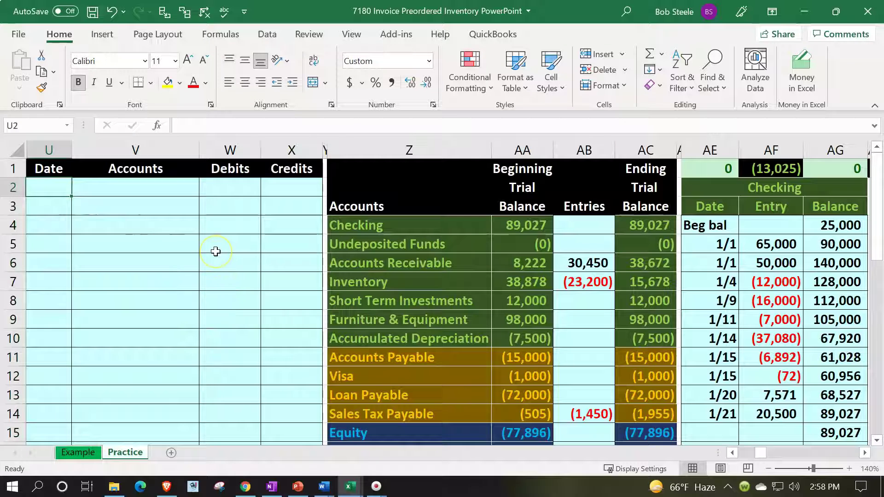
pyautogui.write('1/24')
pyautogui.press('Tab')
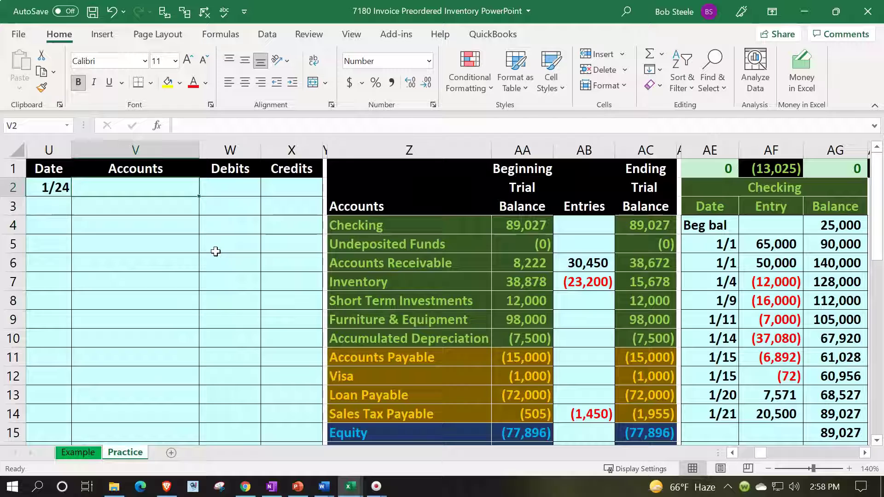
pyautogui.write('=')
pyautogui.press('Down')
pyautogui.press('Down')
pyautogui.press('Down')
pyautogui.press('Down')
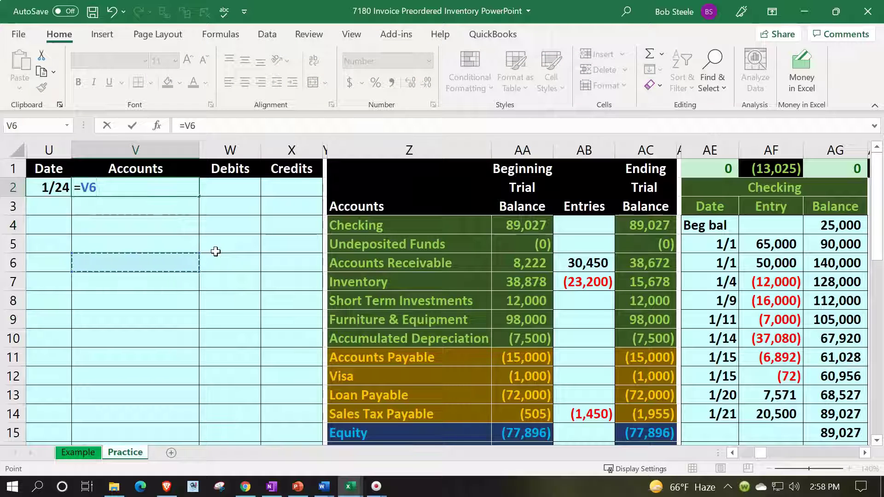
pyautogui.press('Right')
pyautogui.press('Right')
pyautogui.press('Right')
pyautogui.press('Right')
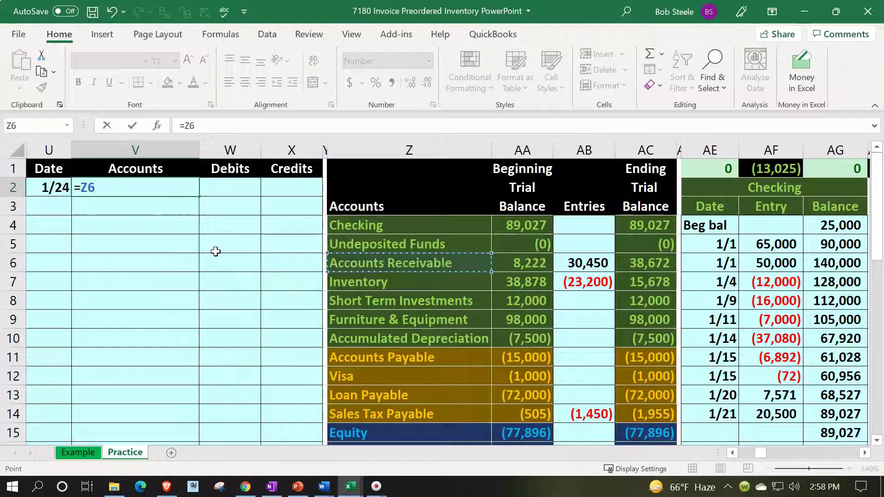
pyautogui.press('Return')
# Link V3 to the Sales Tax Payable account name in Z14 of the trial balance
pyautogui.write('=')
pyautogui.press('Right')
pyautogui.press('Right')
pyautogui.press('Right')
pyautogui.press('Down')
pyautogui.press('Down')
pyautogui.press('Down')
pyautogui.press('Down')
pyautogui.press('Down')
pyautogui.press('Down')
pyautogui.press('Down')
pyautogui.press('Down')
pyautogui.press('Down')
pyautogui.press('Down')
pyautogui.press('Down')
pyautogui.press('Right')
pyautogui.press('Return')
# Link V4 to the Sales account name in the trial balance
pyautogui.write('+')
pyautogui.press('Down')
pyautogui.press('Down')
pyautogui.press('Down')
pyautogui.press('Down')
pyautogui.press('Down')
pyautogui.press('Down')
pyautogui.press('Down')
pyautogui.press('Down')
pyautogui.press('Down')
pyautogui.press('Down')
pyautogui.press('Down')
pyautogui.press('Down')
pyautogui.press('Down')
pyautogui.press('Down')
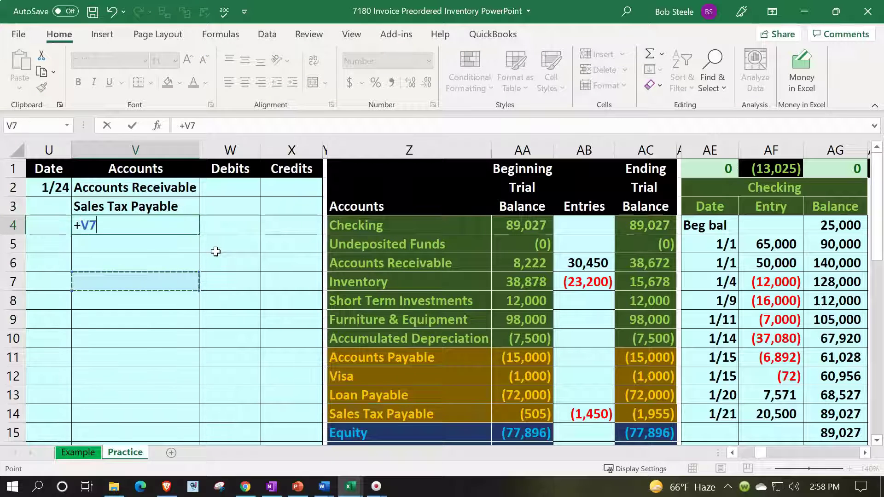
pyautogui.press('Right')
pyautogui.press('Right')
pyautogui.press('Right')
pyautogui.press('Up')
pyautogui.press('Right')
pyautogui.press('Return')
# Leave row 5 blank and link V6 to the Cost of Goods Sold account name in the trial balance
pyautogui.press('Down')
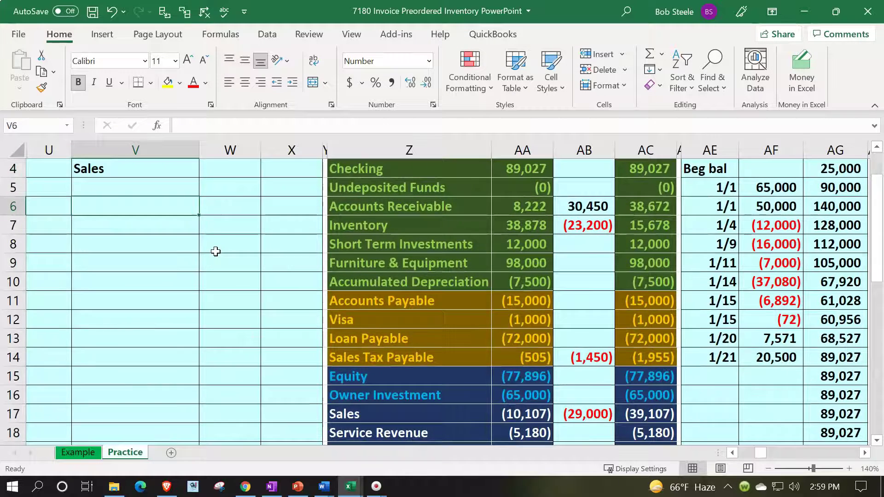
pyautogui.scroll(1, 216, 329)
pyautogui.write('=')
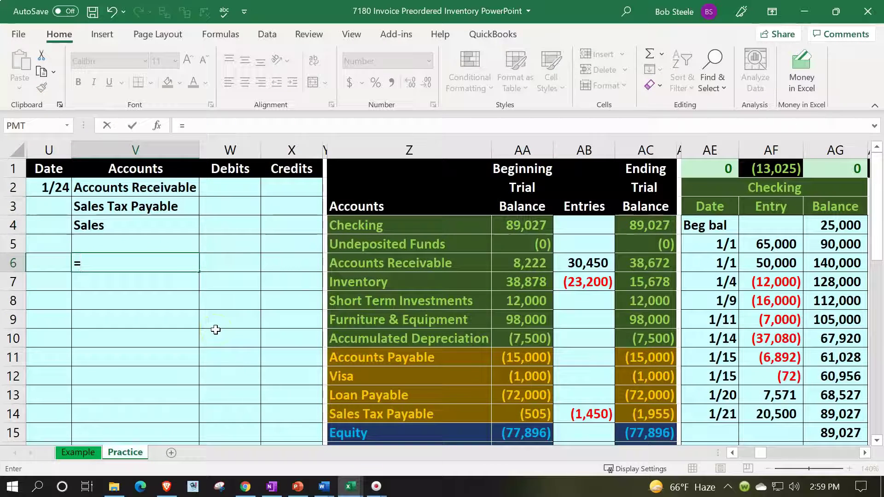
pyautogui.press('Right')
pyautogui.press('Right')
pyautogui.press('Right')
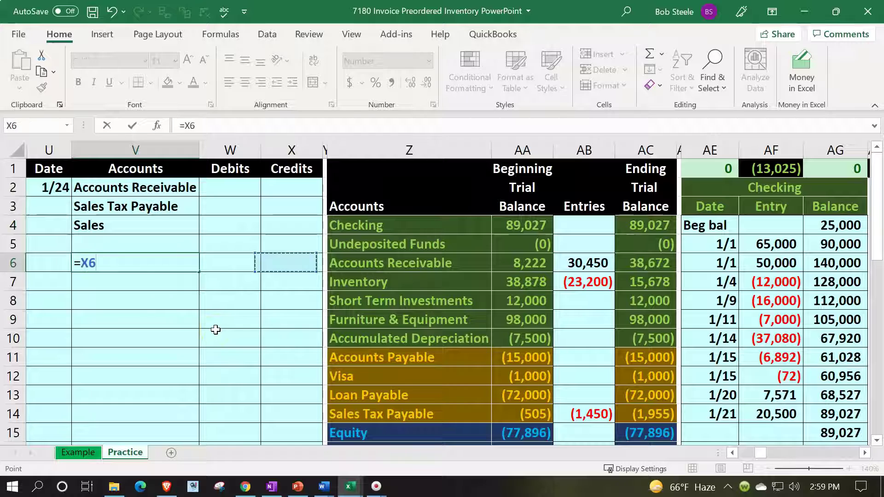
pyautogui.press('Down')
pyautogui.press('Down')
pyautogui.press('Down')
pyautogui.press('Down')
pyautogui.press('Down')
pyautogui.press('Down')
pyautogui.press('Down')
pyautogui.press('Down')
pyautogui.press('Down')
pyautogui.press('Down')
pyautogui.press('Down')
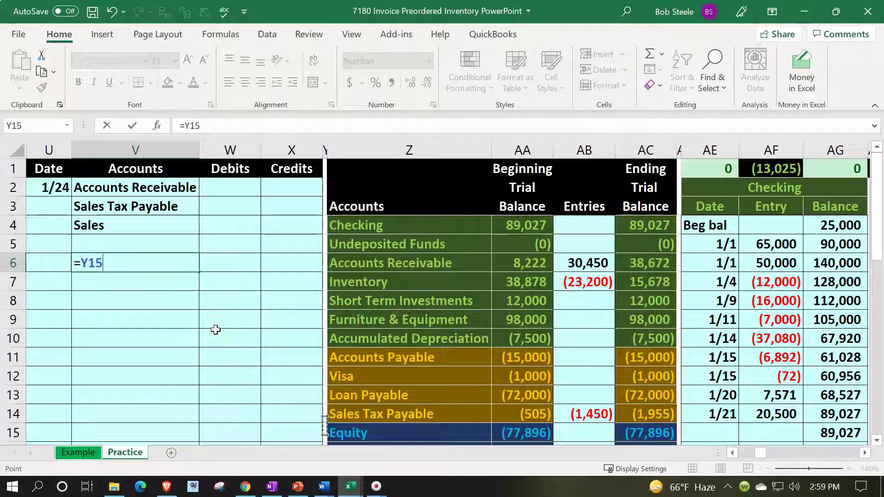
pyautogui.press('Right')
pyautogui.press('Down')
pyautogui.press('Down')
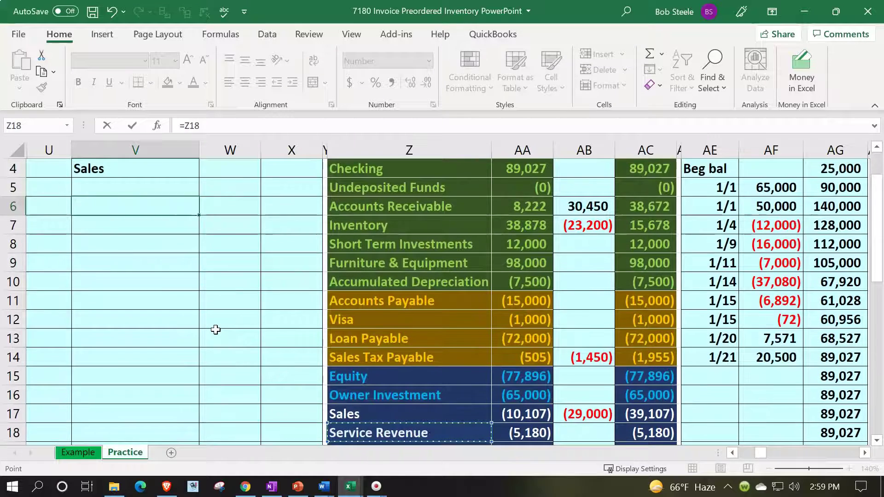
pyautogui.press('Return')
# Link V7 to the Inventory account name in Z7 of the trial balance
pyautogui.write('=')
pyautogui.press('Up')
pyautogui.press('Up')
pyautogui.press('Up')
pyautogui.press('Up')
pyautogui.press('Up')
pyautogui.press('Up')
pyautogui.press('Right')
pyautogui.press('Right')
pyautogui.press('Right')
pyautogui.press('Down')
pyautogui.press('Down')
pyautogui.press('Down')
pyautogui.press('Down')
pyautogui.press('Down')
pyautogui.press('Right')
pyautogui.press('Down')
pyautogui.press('Return')
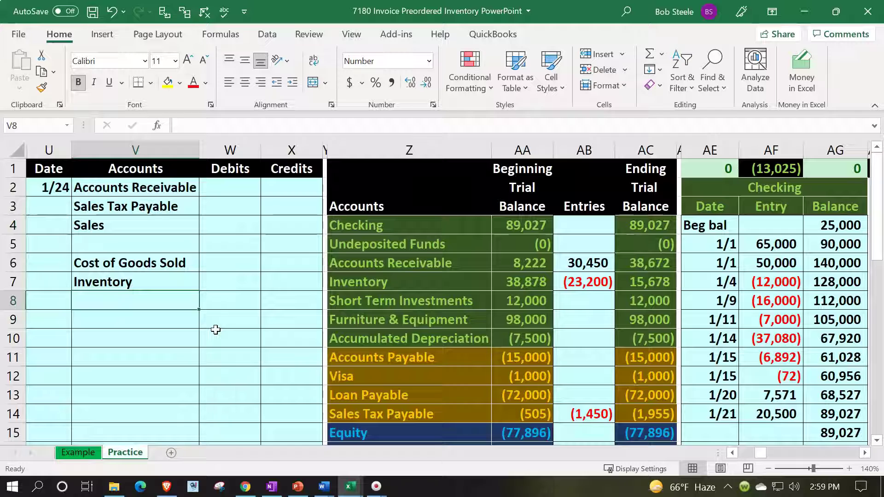
# Indent the credit accounts Sales Tax Payable, Sales and Inventory in the new journal entry
pyautogui.click(145, 214)
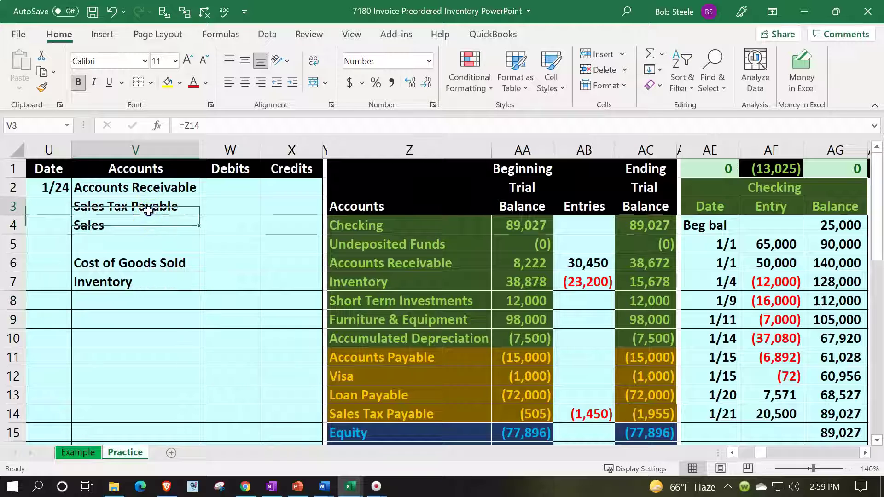
pyautogui.moveTo(145, 214); pyautogui.dragTo(145, 226)
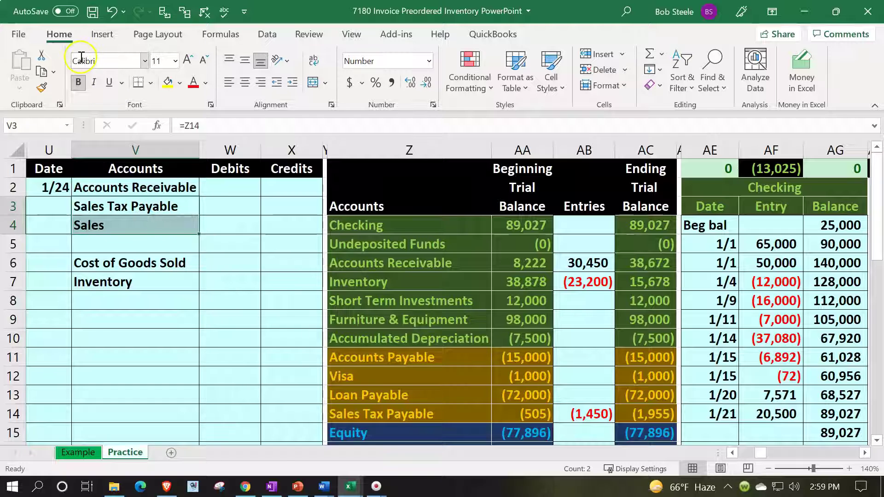
pyautogui.click(292, 82)
pyautogui.click(153, 286)
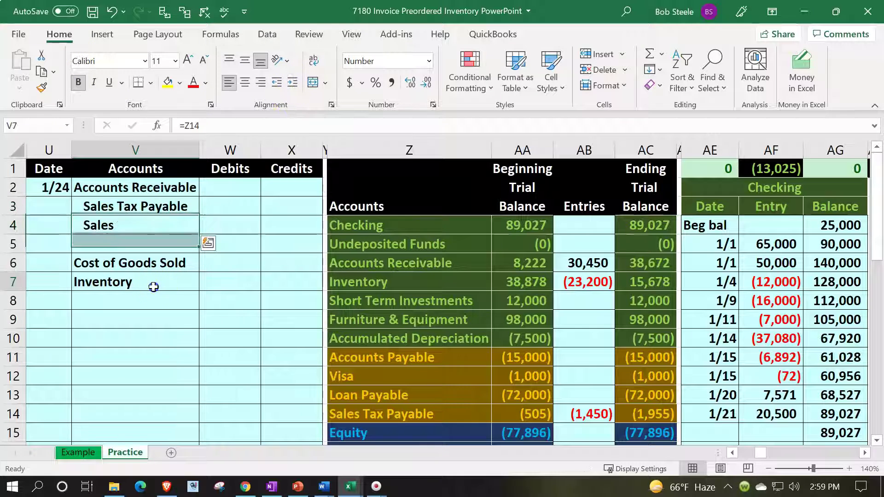
pyautogui.click(292, 82)
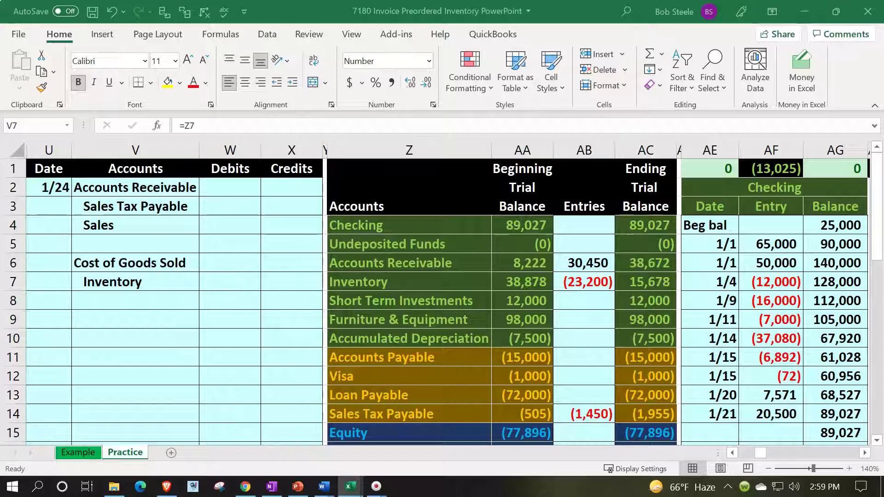
# Enter the date 1/24 in DP9 of the GSB inventory subsidiary ledger, leaving row 8 of its date column blank
pyautogui.click(274, 280)
pyautogui.press('Right')
pyautogui.press('Right')
pyautogui.press('Right')
pyautogui.press('Right')
pyautogui.press('Right')
pyautogui.press('Right')
pyautogui.press('Right')
pyautogui.press('Right')
pyautogui.press('Right')
pyautogui.press('Right')
pyautogui.press('Right')
pyautogui.press('Right')
pyautogui.press('Right')
pyautogui.press('Right')
pyautogui.press('Right')
pyautogui.press('Right')
pyautogui.press('Right')
pyautogui.press('Right')
pyautogui.press('Right')
pyautogui.press('Right')
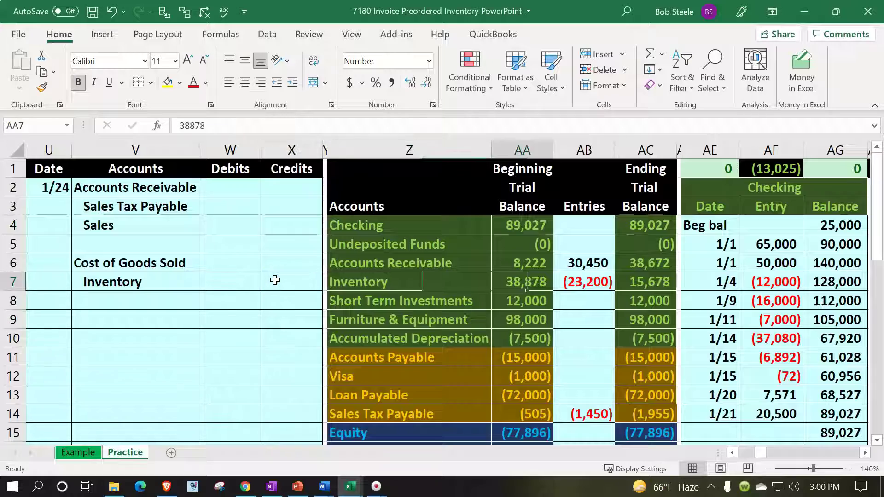
pyautogui.press('Right')
pyautogui.press('Right')
pyautogui.press('Right')
pyautogui.press('Right')
pyautogui.press('Right')
pyautogui.press('Right')
pyautogui.press('Right')
pyautogui.press('Right')
pyautogui.press('Right')
pyautogui.press('Right')
pyautogui.press('Right')
pyautogui.press('Right')
pyautogui.press('Right')
pyautogui.press('Right')
pyautogui.press('Right')
pyautogui.press('Right')
pyautogui.press('Right')
pyautogui.press('Right')
pyautogui.press('Right')
pyautogui.press('Right')
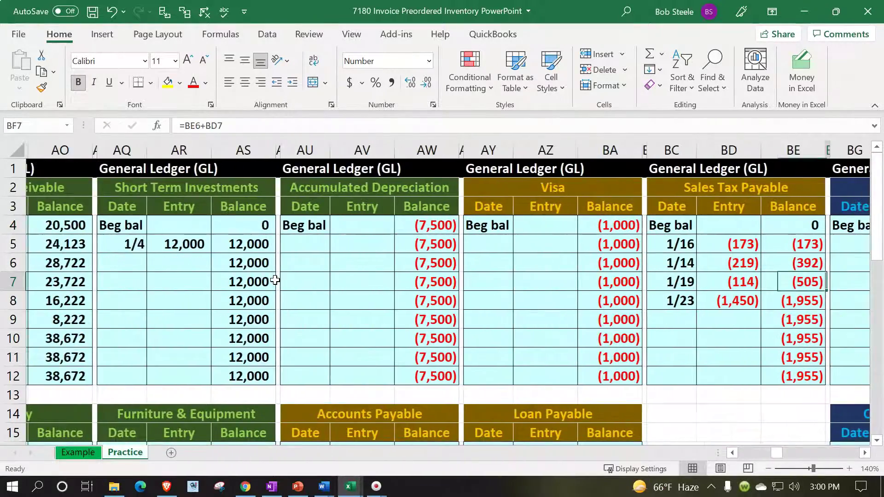
pyautogui.press('Right')
pyautogui.press('Right')
pyautogui.press('Right')
pyautogui.press('Right')
pyautogui.press('Right')
pyautogui.press('Right')
pyautogui.press('Right')
pyautogui.press('Right')
pyautogui.press('Right')
pyautogui.press('Right')
pyautogui.press('Right')
pyautogui.press('Right')
pyautogui.press('Right')
pyautogui.press('Right')
pyautogui.press('Right')
pyautogui.press('Right')
pyautogui.press('Right')
pyautogui.press('Right')
pyautogui.press('Right')
pyautogui.press('Right')
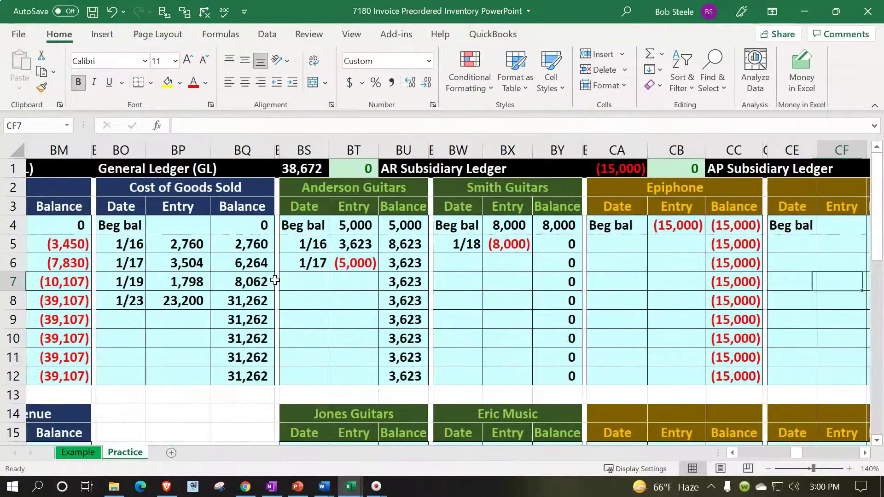
pyautogui.press('Right')
pyautogui.press('Right')
pyautogui.press('Right')
pyautogui.press('Right')
pyautogui.press('Right')
pyautogui.press('Right')
pyautogui.press('Right')
pyautogui.press('Right')
pyautogui.press('Right')
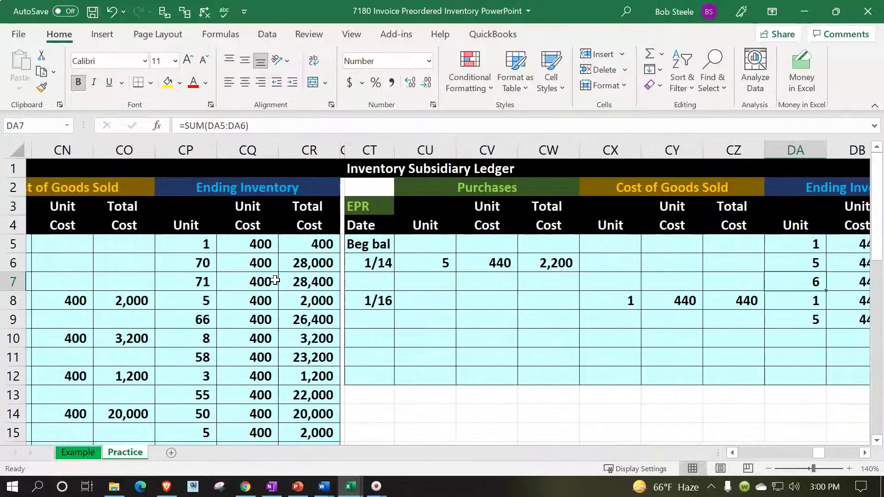
pyautogui.press('Right')
pyautogui.press('Right')
pyautogui.press('Right')
pyautogui.press('Right')
pyautogui.press('Right')
pyautogui.press('Right')
pyautogui.press('Right')
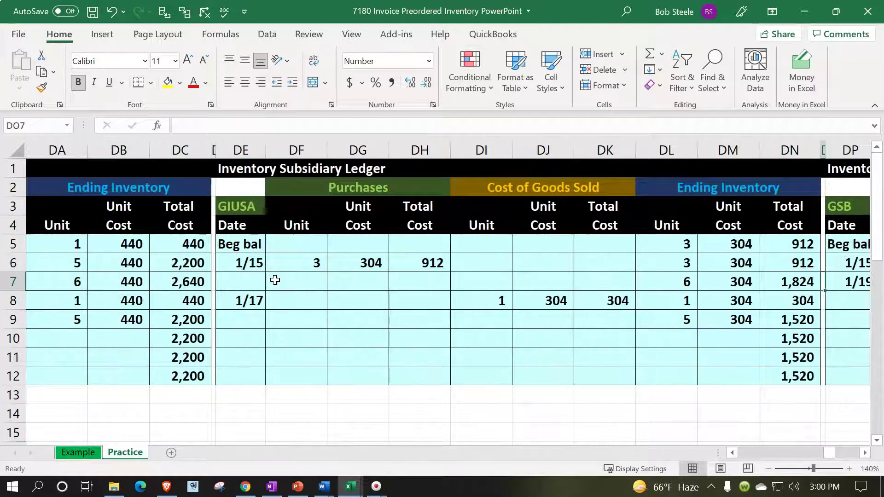
pyautogui.press('Right')
pyautogui.press('Right')
pyautogui.press('Right')
pyautogui.press('Right')
pyautogui.press('Right')
pyautogui.press('Right')
pyautogui.press('Right')
pyautogui.press('Right')
pyautogui.press('Right')
pyautogui.press('Right')
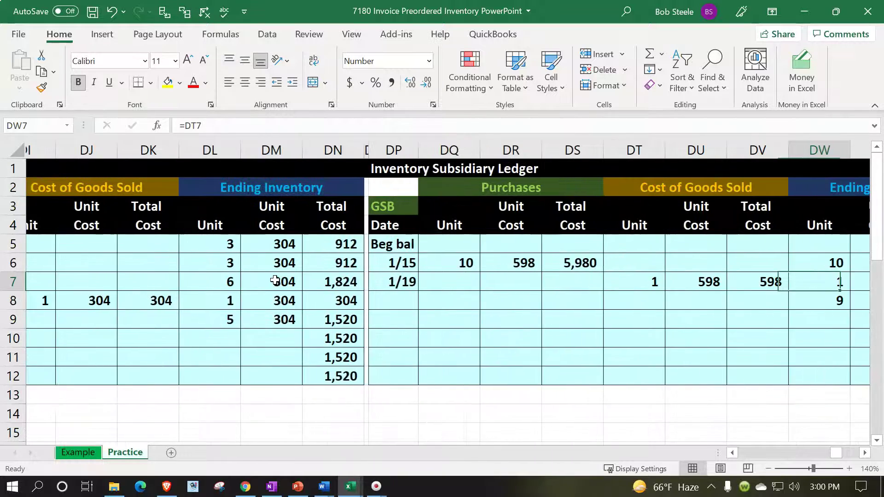
pyautogui.press('Right')
pyautogui.press('Down')
pyautogui.press('Left')
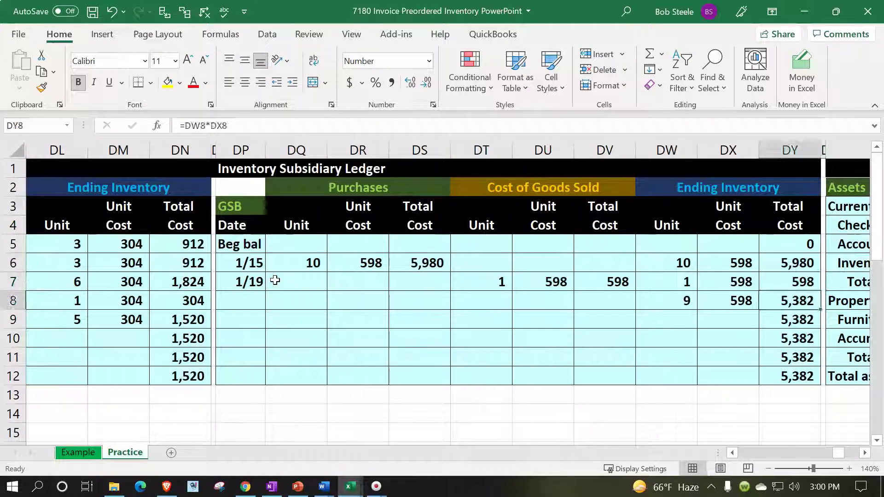
pyautogui.press('Left')
pyautogui.press('Down')
pyautogui.press('Left')
pyautogui.press('Left')
pyautogui.press('Left')
pyautogui.press('Left')
pyautogui.press('Left')
pyautogui.press('Left')
pyautogui.press('Left')
pyautogui.press('Left')
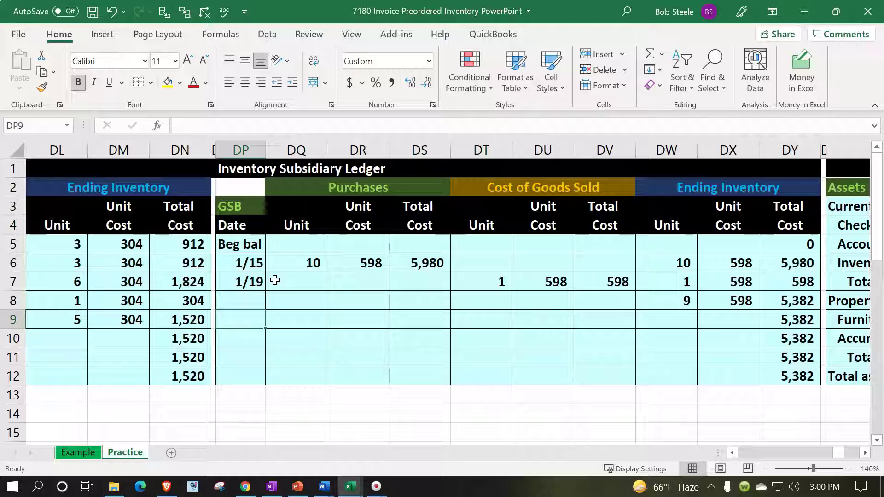
pyautogui.write('1/24')
pyautogui.press('Return')
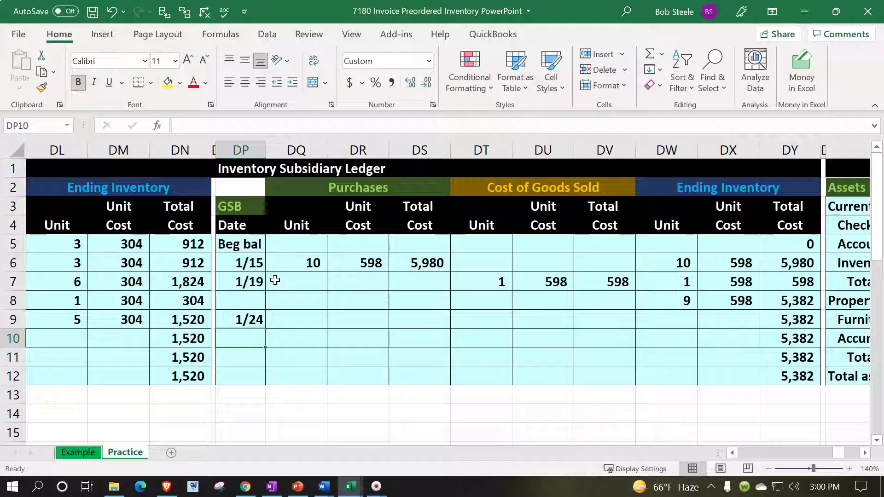
# Enter 10 units under Cost of Goods Sold in DT9 for the 1/24 GSB sale
pyautogui.press('Up')
pyautogui.press('Right')
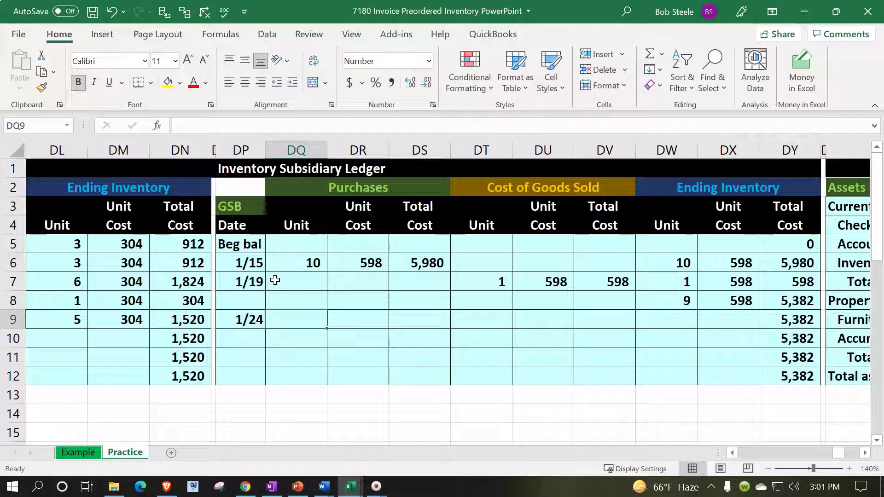
pyautogui.press('Right')
pyautogui.press('Right')
pyautogui.press('Right')
pyautogui.write('10')
pyautogui.press('Right')
# Link the Cost of Goods Sold unit cost in DU9 to the ending inventory unit cost in DX8
pyautogui.write('+')
pyautogui.press('Right')
pyautogui.press('Right')
pyautogui.press('Right')
pyautogui.press('Up')
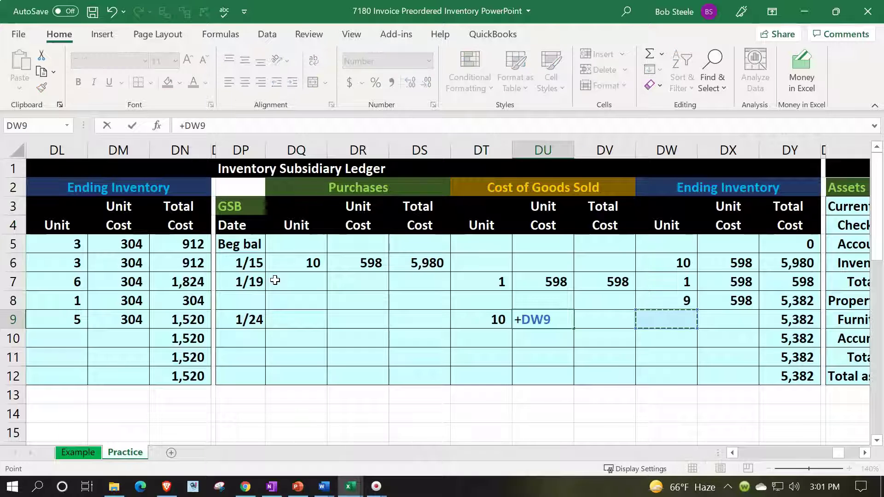
pyautogui.press('Tab')
# Calculate the 1/24 total cost of goods sold in DV9 as DT9*DU9
pyautogui.write('=')
pyautogui.press('Left')
pyautogui.press('Left')
pyautogui.write('*')
pyautogui.press('Left')
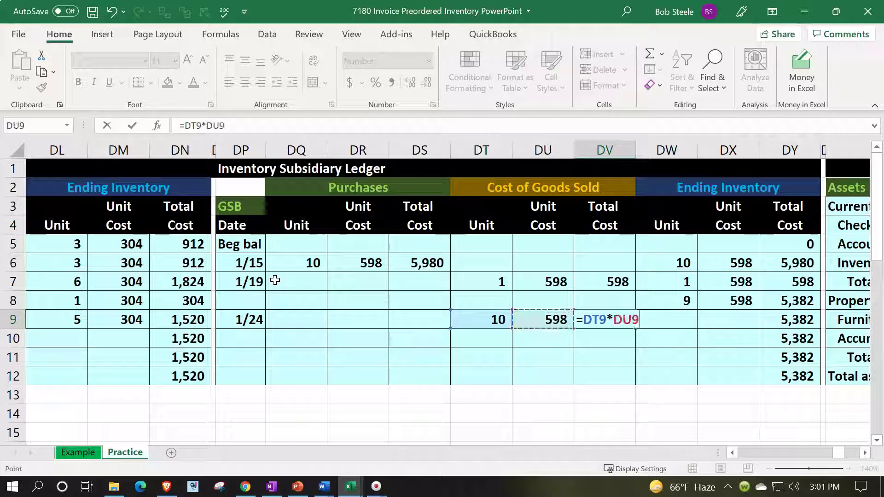
pyautogui.press('Tab')
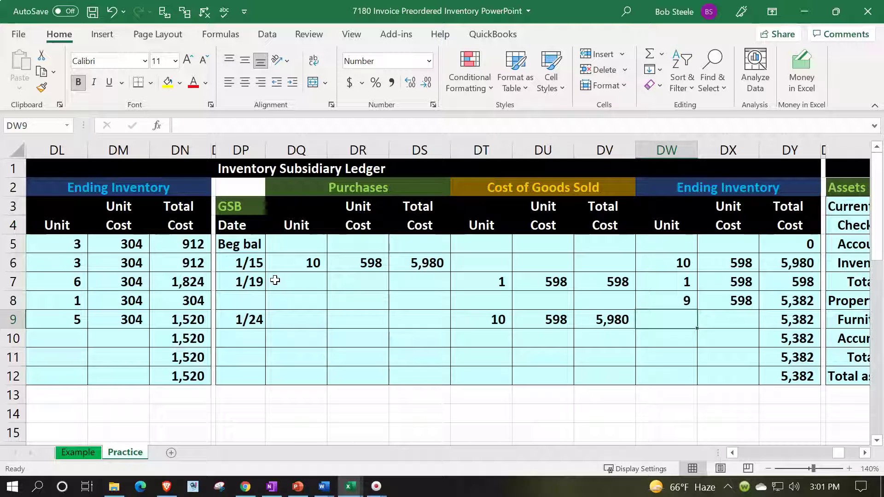
# Link the row 9 ending inventory units in DW9 to DT9 and the unit cost in DX9 to DU9
pyautogui.write('=')
pyautogui.press('Left')
pyautogui.press('Left')
pyautogui.press('Left')
pyautogui.press('Tab')
pyautogui.write('+')
pyautogui.press('Left')
pyautogui.press('Left')
pyautogui.press('Left')
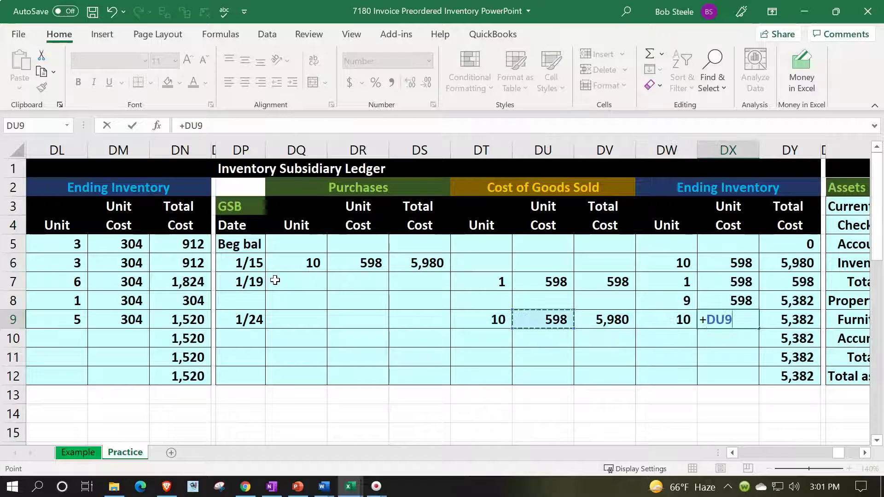
pyautogui.press('Tab')
# Calculate the row 9 ending inventory total cost in DY9 as DW9*DX9
pyautogui.write('+')
pyautogui.press('Left')
pyautogui.press('Left')
pyautogui.write('*')
pyautogui.press('Left')
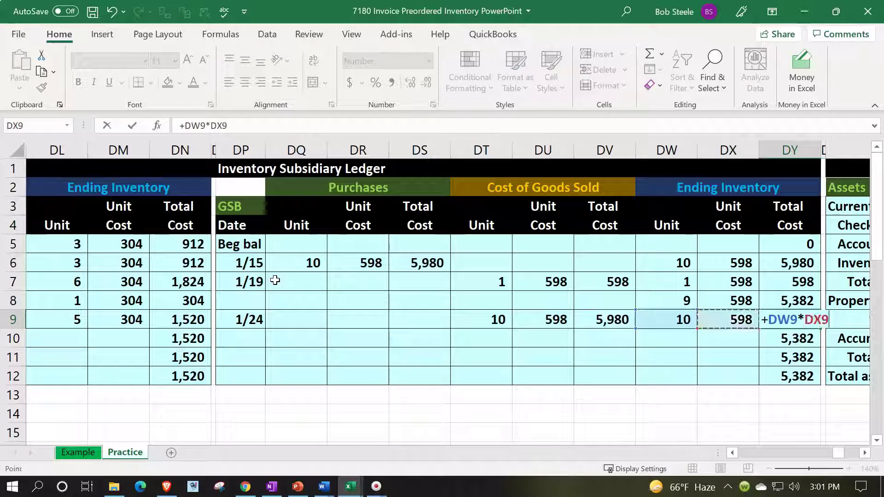
pyautogui.press('Tab')
# Calculate the remaining GSB units in DW10 by subtracting DW9 from DW8
pyautogui.press('Left')
pyautogui.press('Left')
pyautogui.press('Left')
pyautogui.press('Down')
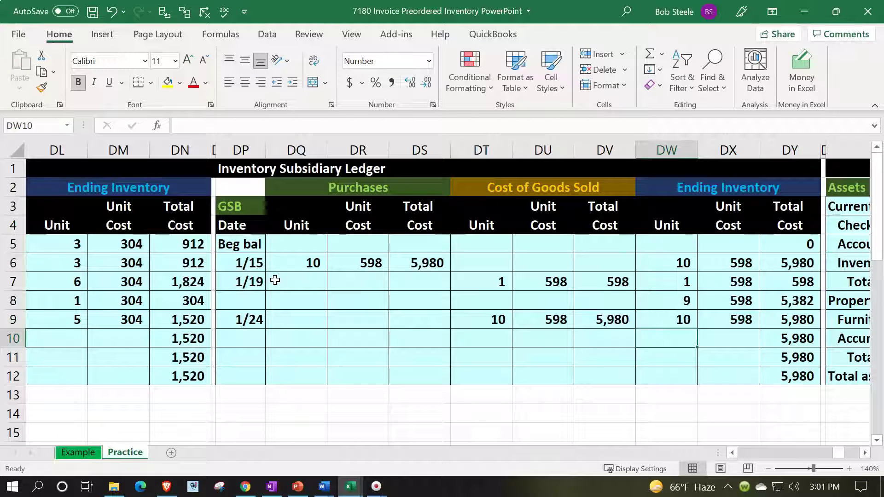
pyautogui.write('=')
pyautogui.press('Up')
pyautogui.press('Up')
pyautogui.write('-')
pyautogui.press('Up')
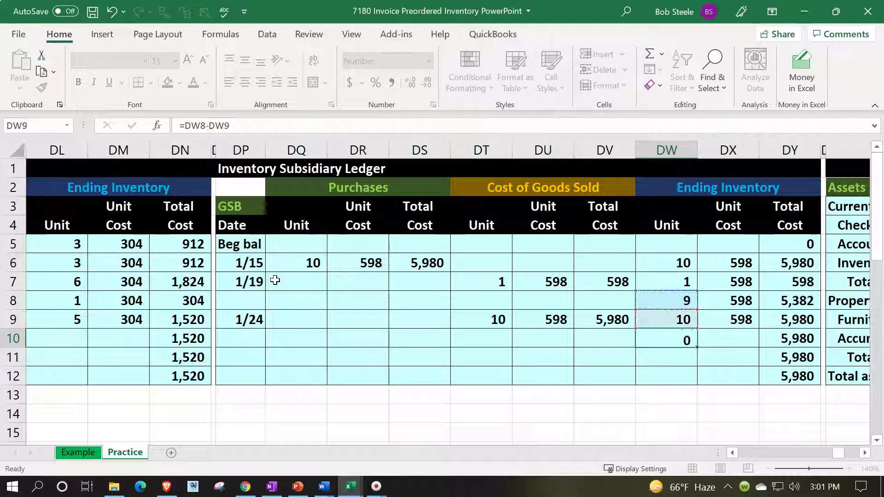
pyautogui.press('Return')
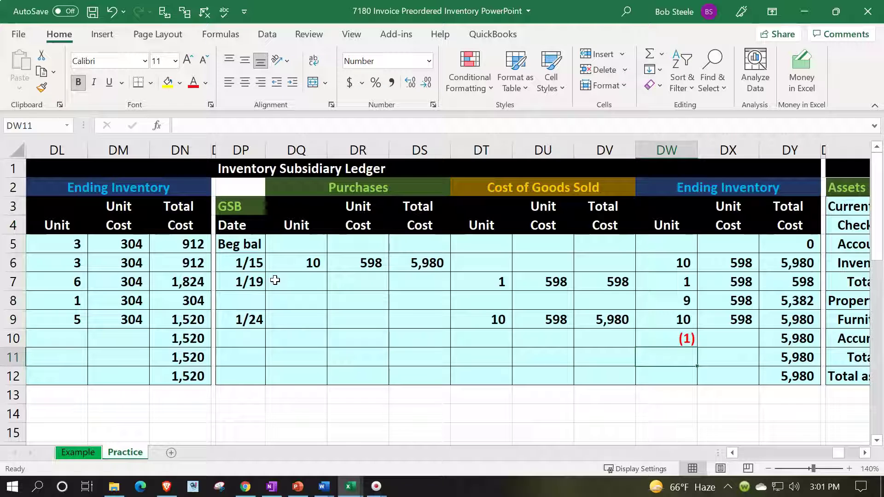
# Link the remaining inventory's unit cost in DX10 to the unit cost above it in DX9
pyautogui.press('Right')
pyautogui.press('Up')
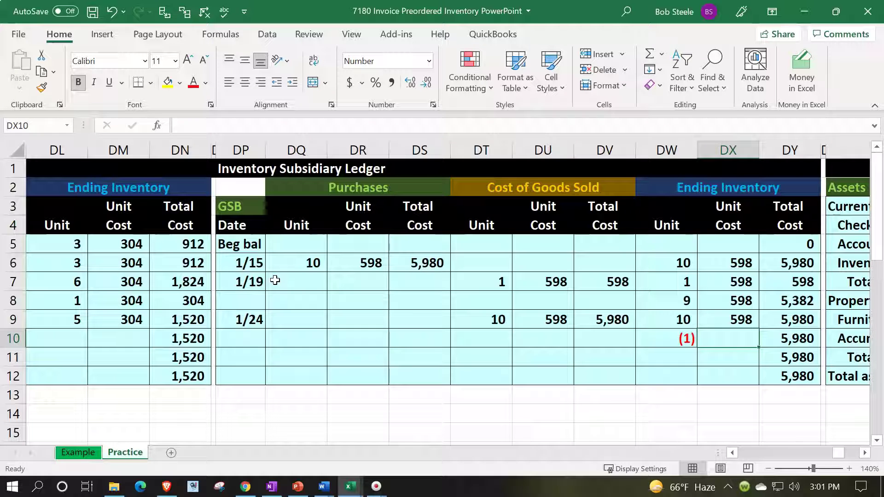
pyautogui.write('=+')
pyautogui.press('Up')
pyautogui.press('Return')
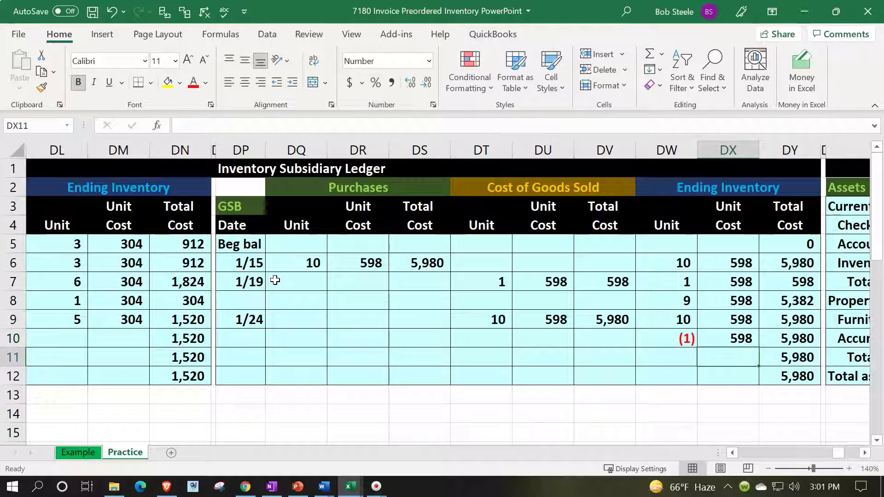
# Calculate the remaining GSB inventory's total cost in DY10 as DW10*DX10
pyautogui.press('Right')
pyautogui.press('Up')
pyautogui.write('=')
pyautogui.press('Left')
pyautogui.press('Left')
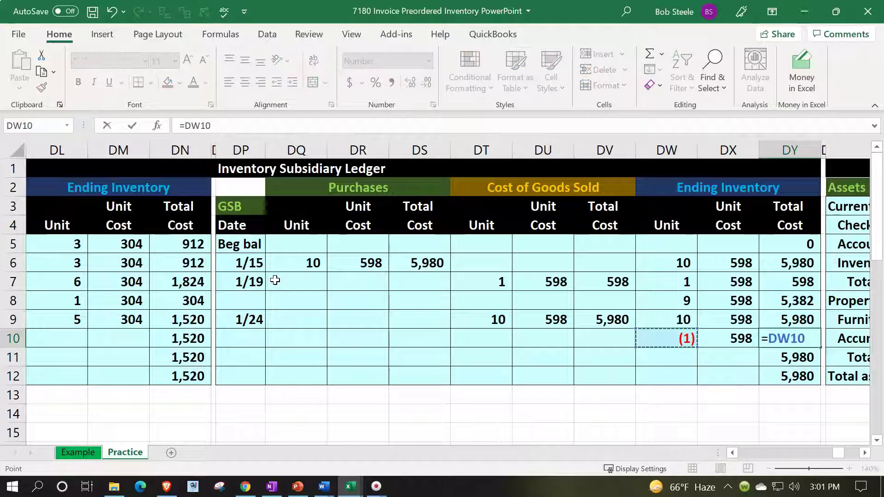
pyautogui.write('*')
pyautogui.press('Left')
pyautogui.press('Return')
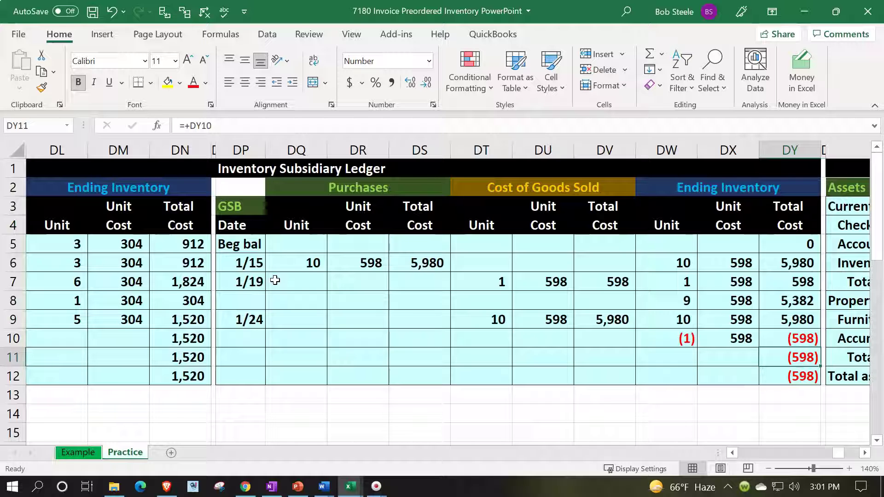
# Check the inventory subsidiary ledger's total and difference figures in CI1 and CJ1 above the ELP section
pyautogui.press('Left')
pyautogui.press('Left')
pyautogui.press('Left')
pyautogui.press('Left')
pyautogui.press('Left')
pyautogui.press('Left')
pyautogui.press('Left')
pyautogui.press('Left')
pyautogui.press('Left')
pyautogui.press('Left')
pyautogui.press('Left')
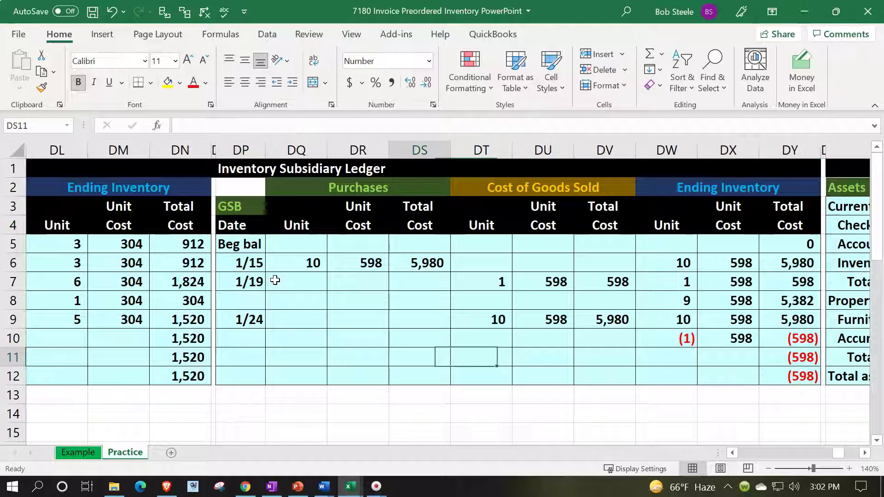
pyautogui.press('Left')
pyautogui.press('Left')
pyautogui.press('Left')
pyautogui.press('Left')
pyautogui.press('Left')
pyautogui.press('Left')
pyautogui.press('Left')
pyautogui.press('Left')
pyautogui.press('Left')
pyautogui.press('Left')
pyautogui.press('Left')
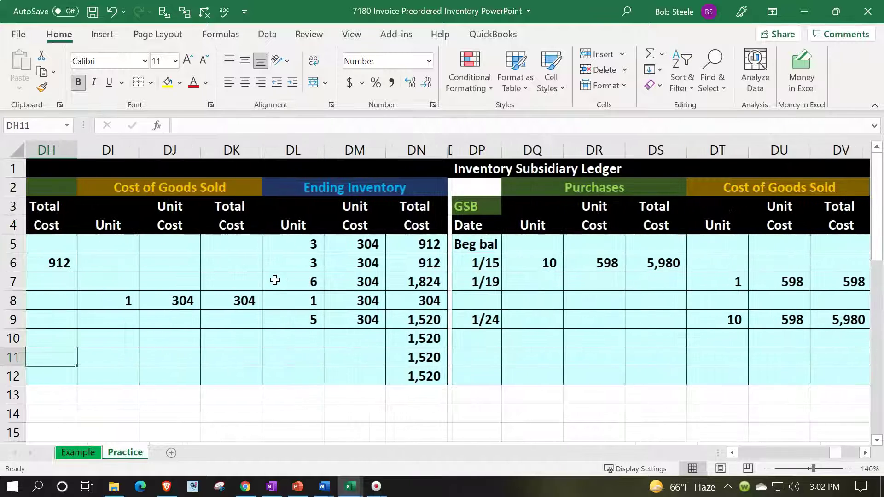
pyautogui.press('Left')
pyautogui.press('Left')
pyautogui.press('Left')
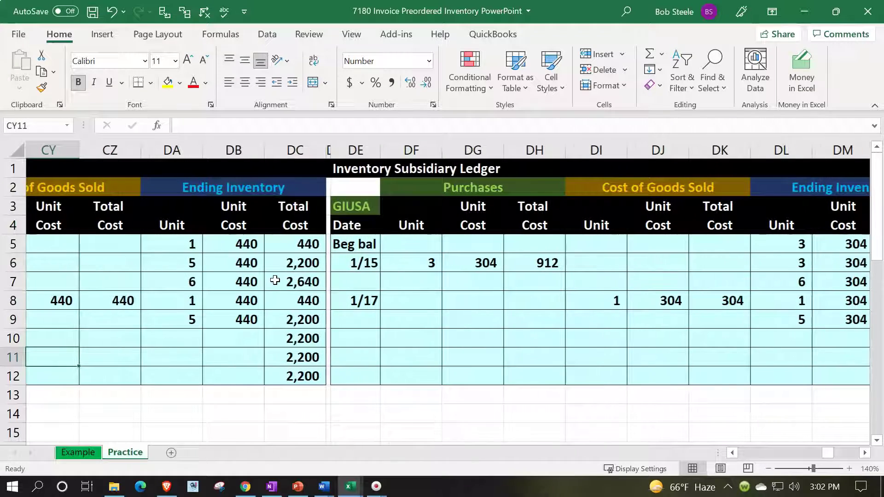
pyautogui.click(236, 233)
pyautogui.press('Left')
pyautogui.press('Left')
pyautogui.press('Left')
pyautogui.press('Left')
pyautogui.press('Left')
pyautogui.press('Left')
pyautogui.press('Left')
pyautogui.press('Left')
pyautogui.press('Left')
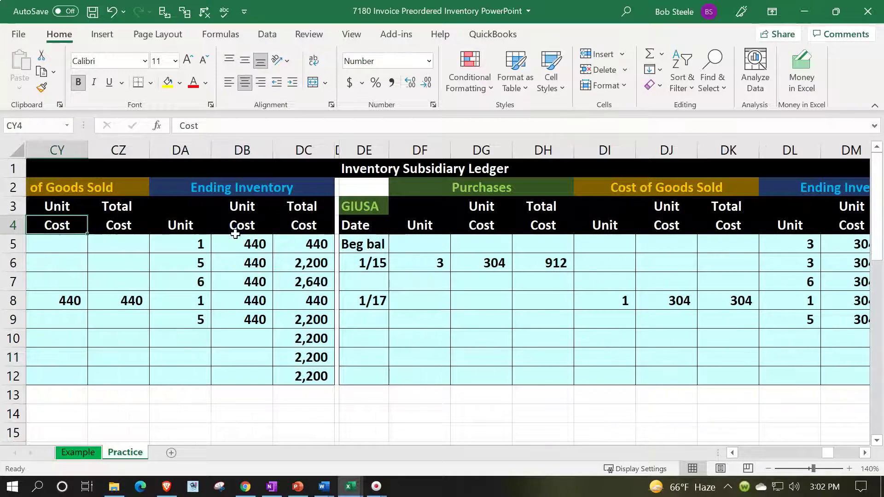
pyautogui.press('Left')
pyautogui.press('Left')
pyautogui.press('Left')
pyautogui.press('Left')
pyautogui.press('Left')
pyautogui.press('Left')
pyautogui.press('Left')
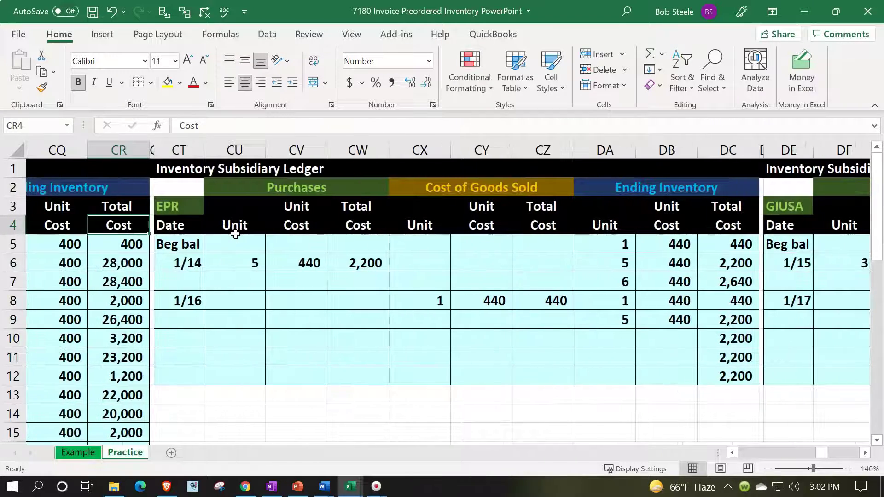
pyautogui.press('Left')
pyautogui.press('Left')
pyautogui.press('Up')
pyautogui.press('Up')
pyautogui.press('Up')
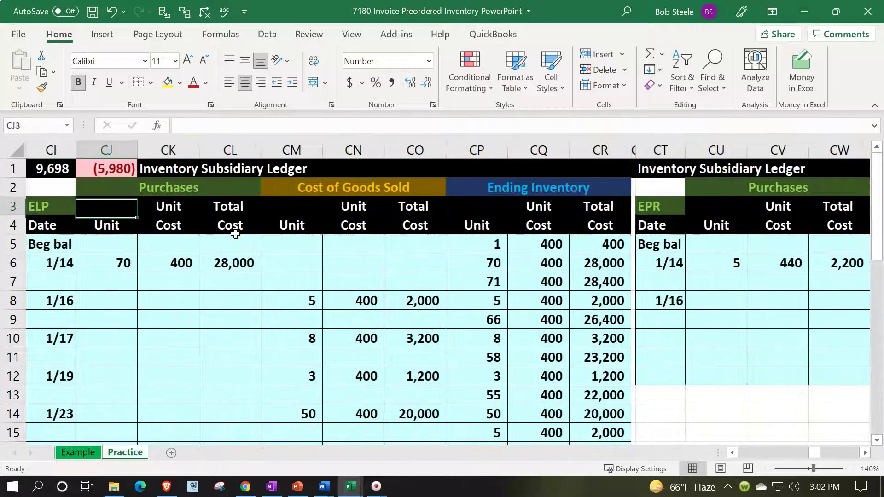
pyautogui.press('Down')
pyautogui.press('Down')
pyautogui.press('Down')
pyautogui.press('Down')
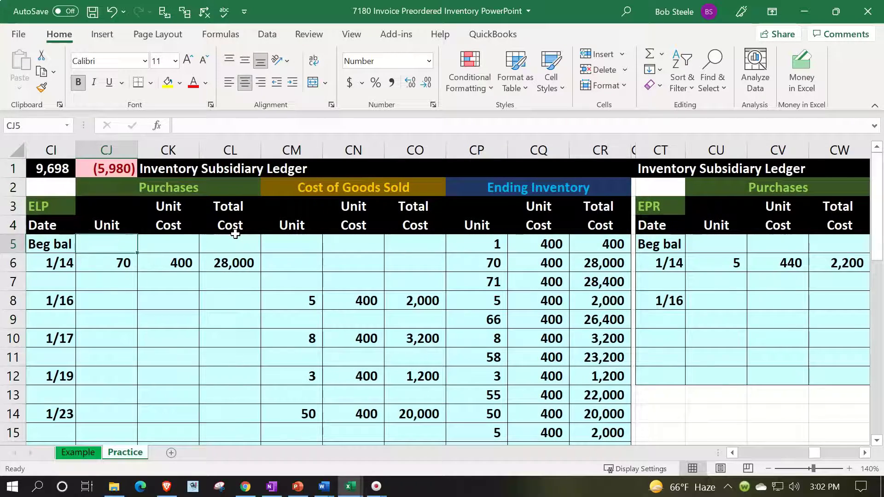
# Link the journal's Cost of Goods Sold debit in W6 to the cost of goods sold in the inventory subsidiary ledger
pyautogui.press('Left')
pyautogui.press('Left')
pyautogui.press('Left')
pyautogui.press('Left')
pyautogui.press('Left')
pyautogui.press('Left')
pyautogui.press('Left')
pyautogui.press('Left')
pyautogui.press('Left')
pyautogui.press('Left')
pyautogui.press('Left')
pyautogui.press('Left')
pyautogui.press('Left')
pyautogui.press('Left')
pyautogui.press('Left')
pyautogui.press('Left')
pyautogui.press('Left')
pyautogui.press('Left')
pyautogui.press('Left')
pyautogui.press('Left')
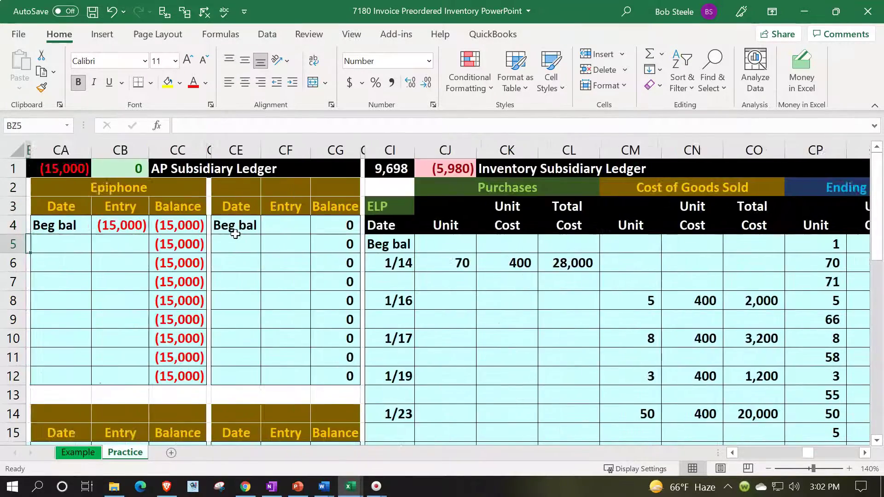
pyautogui.press('Left')
pyautogui.press('Left')
pyautogui.press('Left')
pyautogui.press('Left')
pyautogui.press('Left')
pyautogui.press('Left')
pyautogui.press('Left')
pyautogui.press('Left')
pyautogui.press('Left')
pyautogui.press('Left')
pyautogui.press('Left')
pyautogui.press('Left')
pyautogui.press('Left')
pyautogui.press('Left')
pyautogui.press('Left')
pyautogui.press('Left')
pyautogui.press('Left')
pyautogui.press('Left')
pyautogui.press('Left')
pyautogui.press('Left')
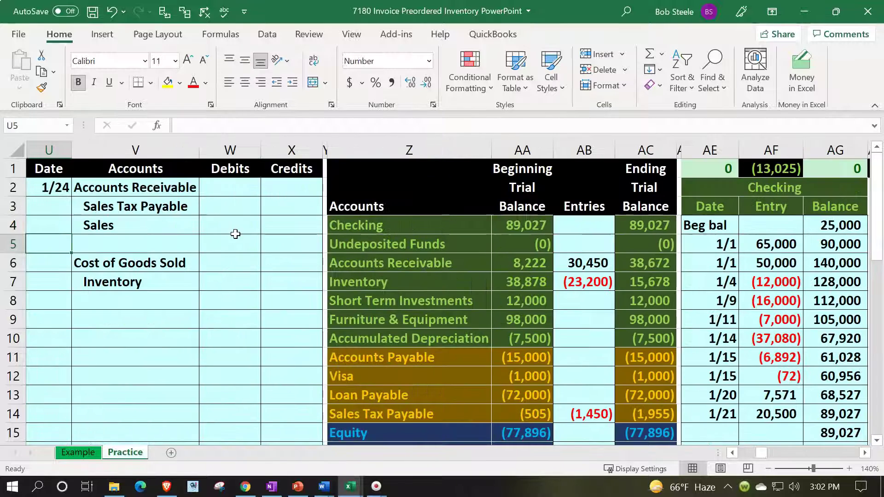
pyautogui.press('Right')
pyautogui.press('Right')
pyautogui.press('Up')
pyautogui.press('Up')
pyautogui.press('Right')
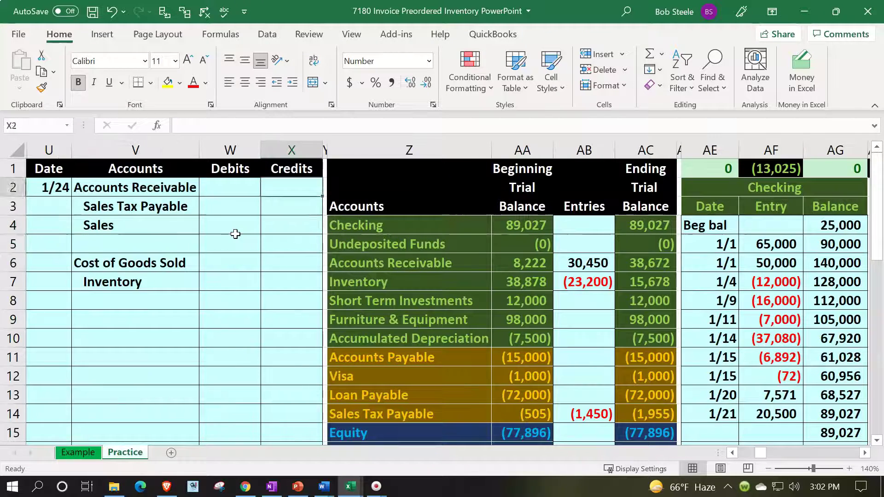
pyautogui.press('Left')
pyautogui.press('Down')
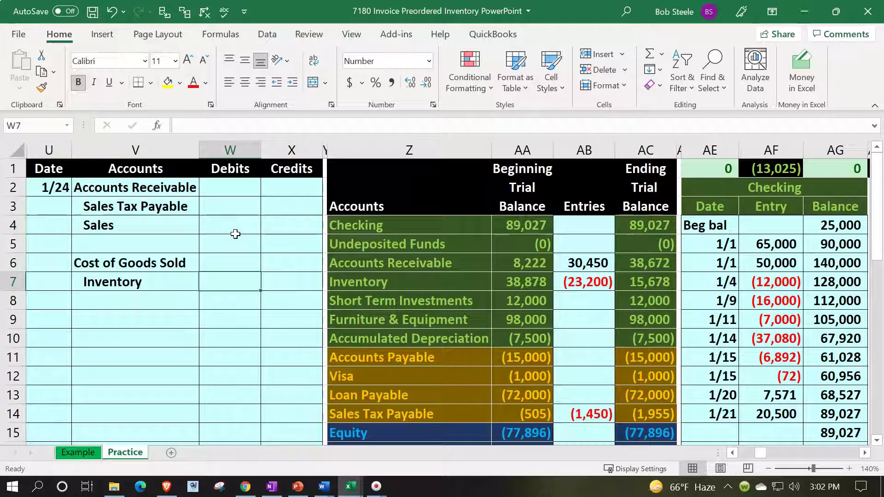
pyautogui.press('Right')
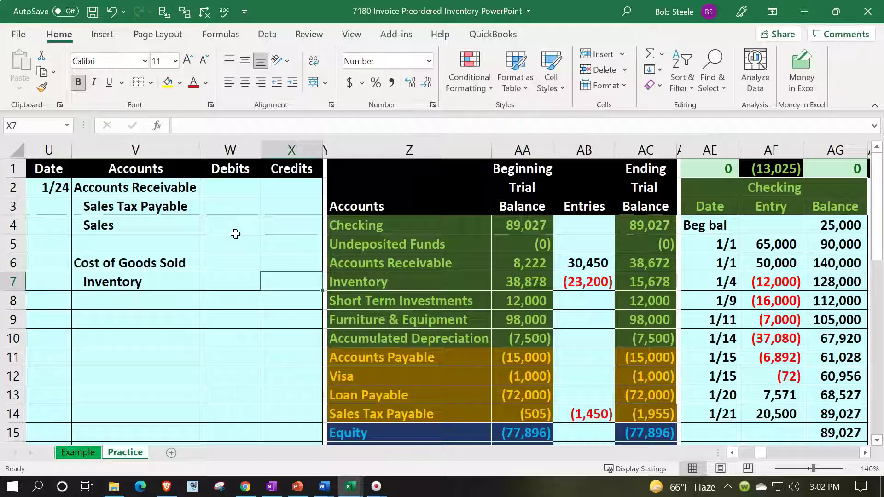
pyautogui.press('Up')
pyautogui.press('Left')
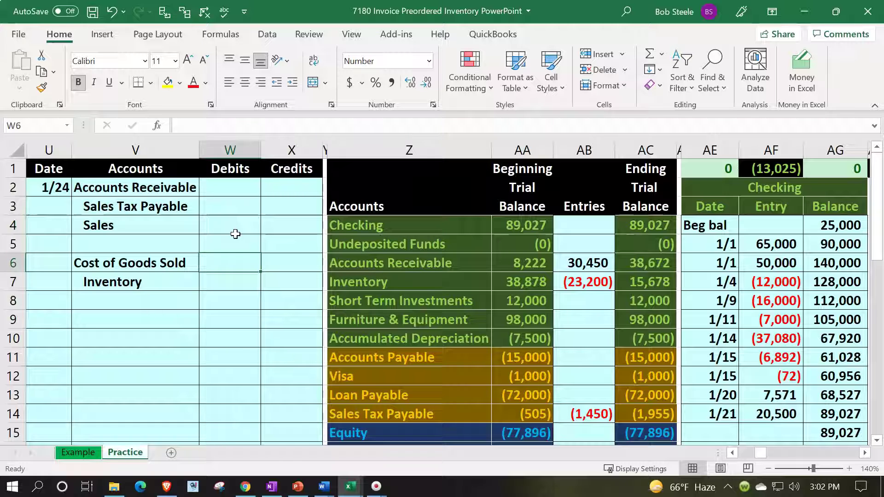
pyautogui.write('=')
pyautogui.press('Right')
pyautogui.press('Right')
pyautogui.press('Right')
pyautogui.press('Right')
pyautogui.press('Right')
pyautogui.press('Right')
pyautogui.press('Right')
pyautogui.press('Right')
pyautogui.press('Right')
pyautogui.press('Right')
pyautogui.press('Right')
pyautogui.press('Right')
pyautogui.press('Right')
pyautogui.press('Right')
pyautogui.press('Right')
pyautogui.press('Right')
pyautogui.press('Right')
pyautogui.press('Right')
pyautogui.press('Right')
pyautogui.press('Right')
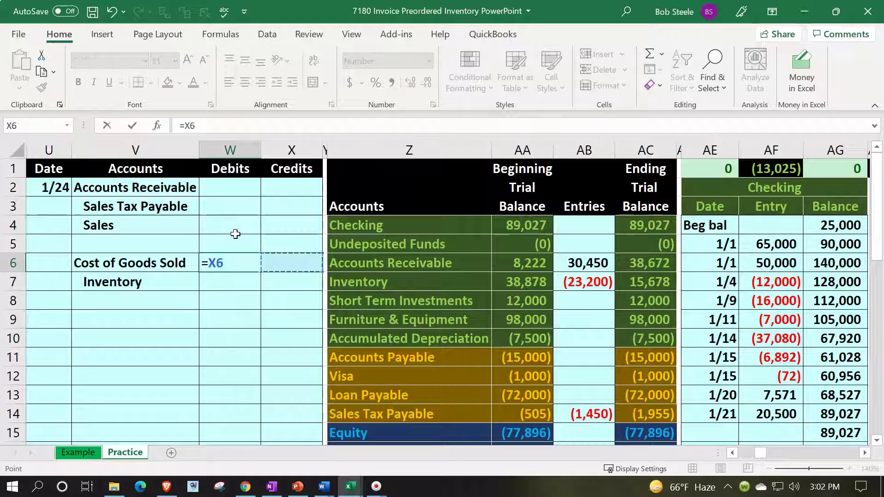
pyautogui.press('Right')
pyautogui.press('Right')
pyautogui.press('Right')
pyautogui.press('Right')
pyautogui.press('Right')
pyautogui.press('Right')
pyautogui.press('Right')
pyautogui.press('Right')
pyautogui.press('Right')
pyautogui.press('Right')
pyautogui.press('Right')
pyautogui.press('Right')
pyautogui.press('Right')
pyautogui.press('Right')
pyautogui.press('Right')
pyautogui.press('Right')
pyautogui.press('Right')
pyautogui.press('Right')
pyautogui.press('Right')
pyautogui.press('Right')
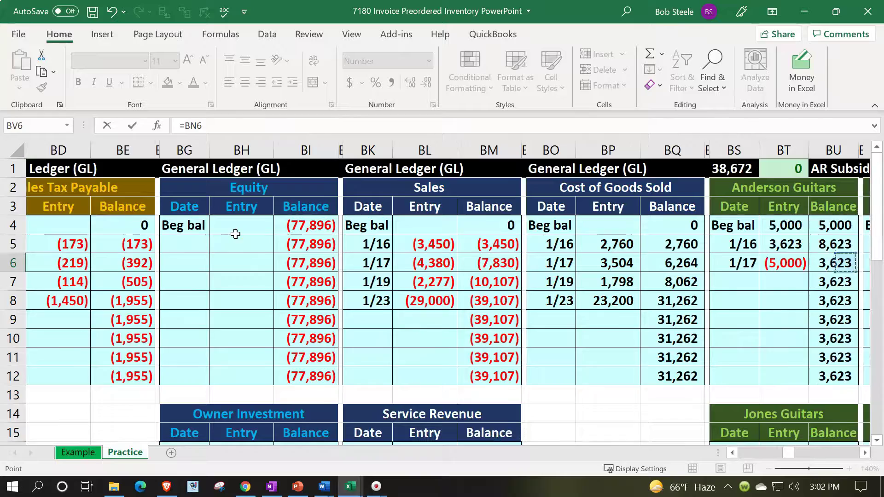
pyautogui.press('Right')
pyautogui.press('Right')
pyautogui.press('Right')
pyautogui.press('Right')
pyautogui.press('Right')
pyautogui.press('Right')
pyautogui.press('Right')
pyautogui.press('Right')
pyautogui.press('Right')
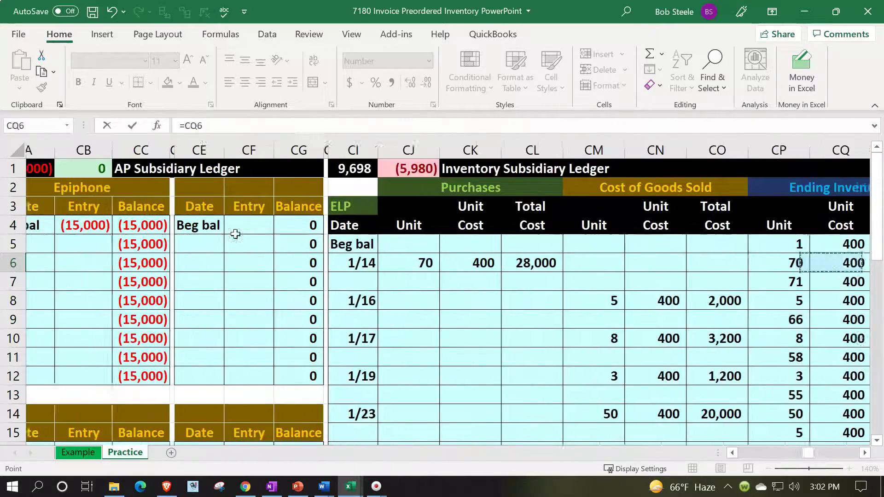
# Complete the Cost of Goods Sold debit formula by referencing the 1/24 GSB total cost in DV9
pyautogui.press('Right')
pyautogui.press('Right')
pyautogui.press('Right')
pyautogui.press('Right')
pyautogui.press('Right')
pyautogui.press('Right')
pyautogui.press('Right')
pyautogui.press('Right')
pyautogui.press('Right')
pyautogui.press('Right')
pyautogui.press('Right')
pyautogui.press('Right')
pyautogui.press('Right')
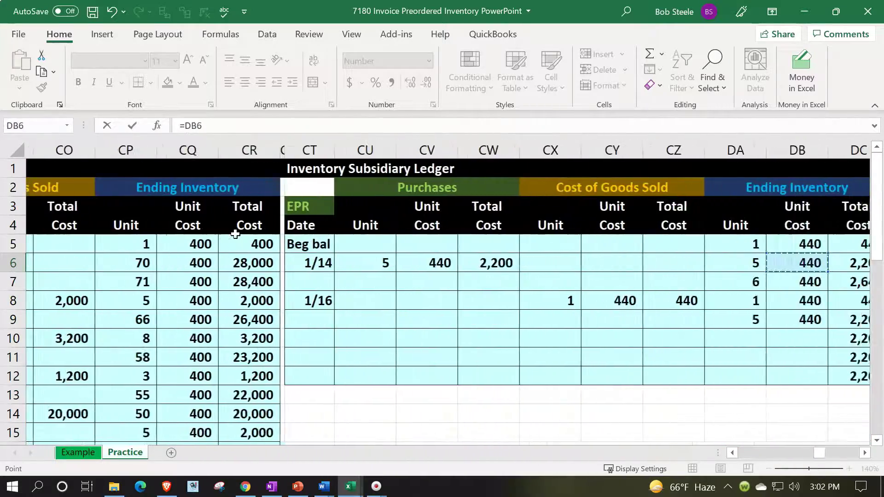
pyautogui.press('Right')
pyautogui.press('Right')
pyautogui.press('Right')
pyautogui.press('Right')
pyautogui.press('Right')
pyautogui.press('Right')
pyautogui.press('Right')
pyautogui.press('Right')
pyautogui.press('Right')
pyautogui.press('Right')
pyautogui.press('Right')
pyautogui.press('Right')
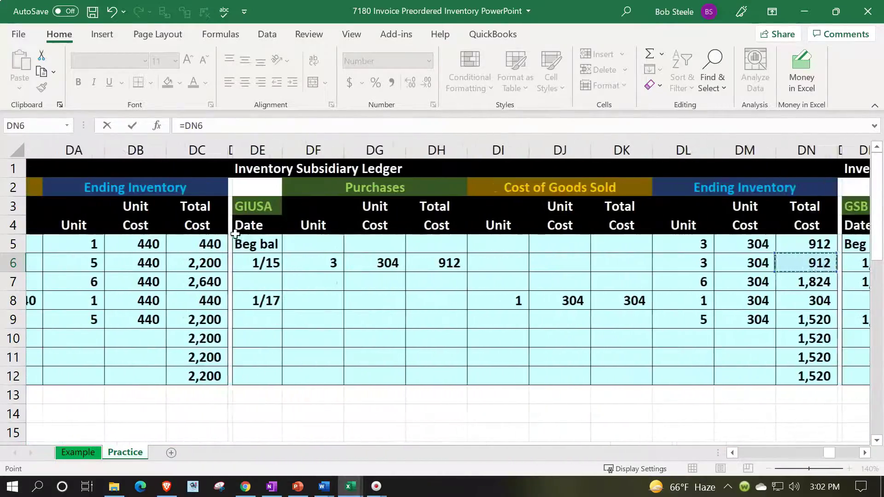
pyautogui.press('Right')
pyautogui.press('Right')
pyautogui.press('Down')
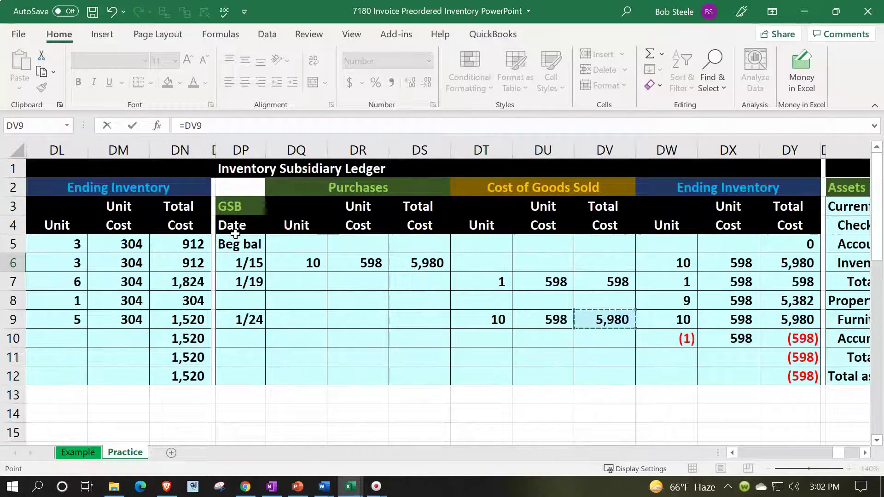
pyautogui.press('Return')
# Enter the journal's Inventory credit in X7 as the negative of the Cost of Goods Sold debit, -W6
pyautogui.press('Left')
pyautogui.press('Left')
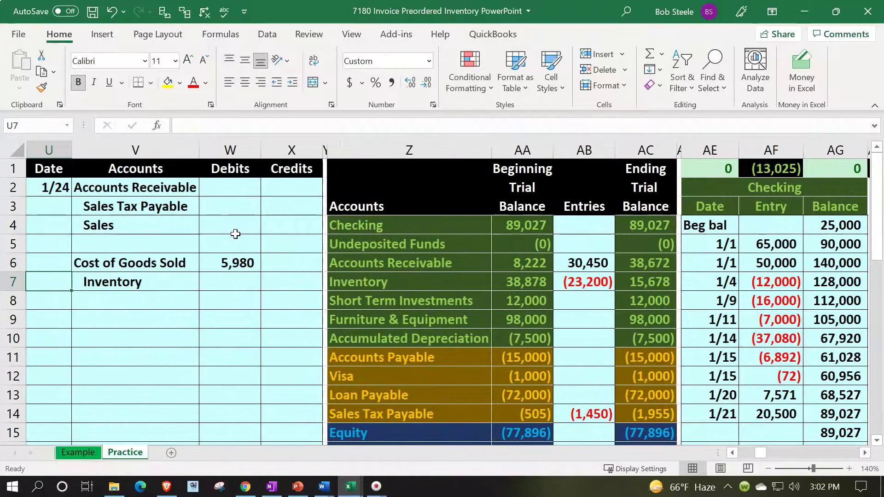
pyautogui.press('Right')
pyautogui.press('Right')
pyautogui.press('Right')
pyautogui.write('-')
pyautogui.press('Left')
pyautogui.press('Up')
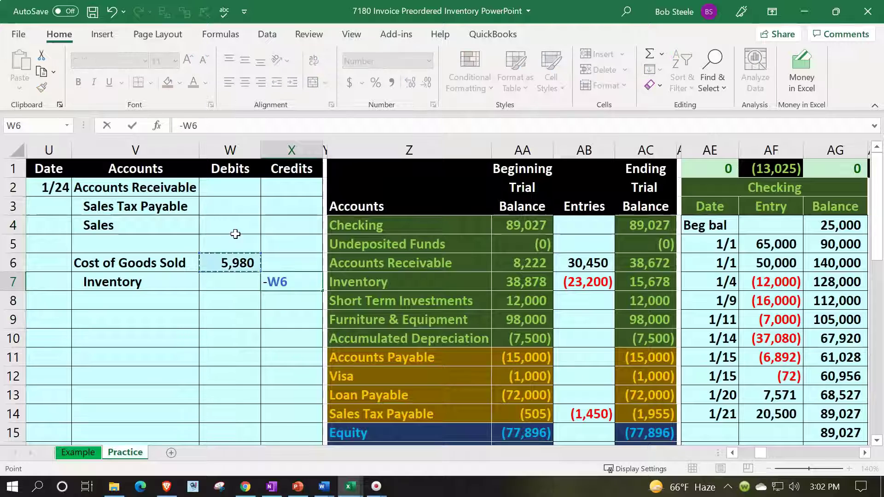
pyautogui.press('Return')
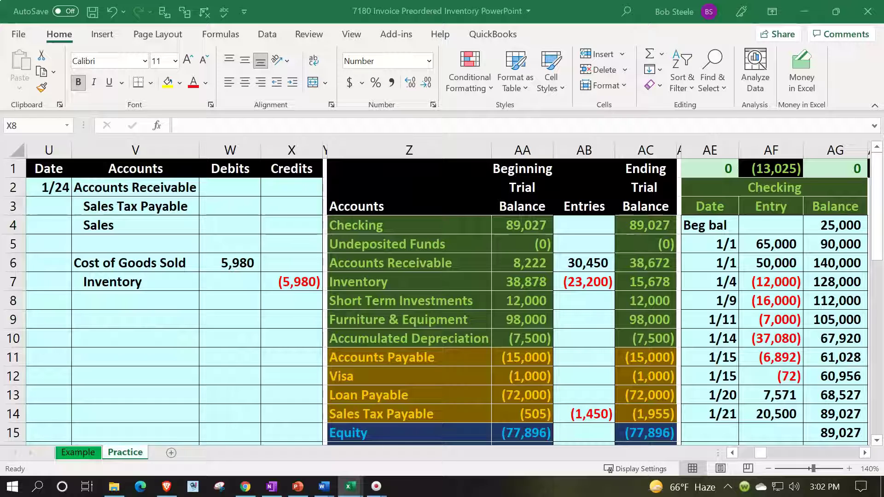
# Enter the Sales credit of -7770 in X4 of the journal
pyautogui.click(281, 231)
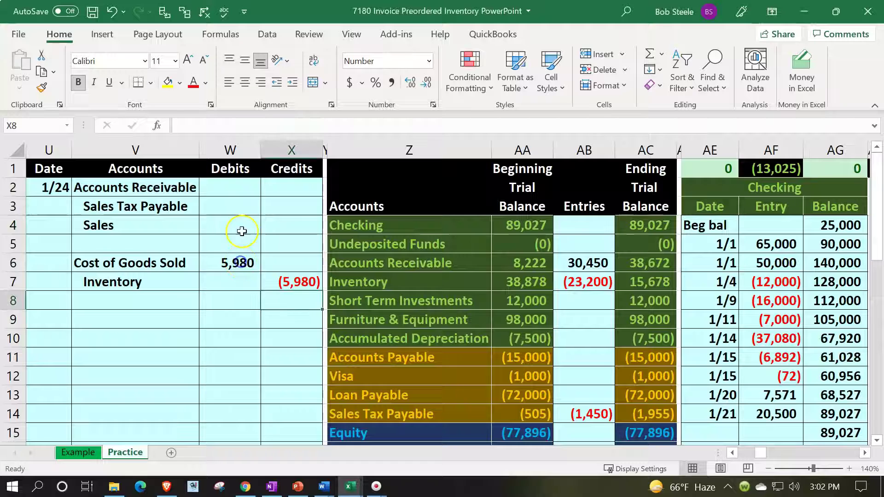
pyautogui.write('-')
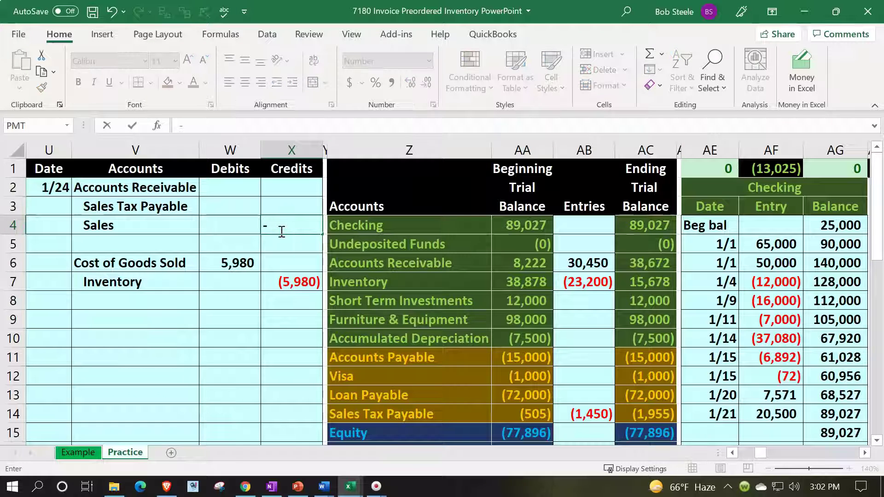
pyautogui.write('7770')
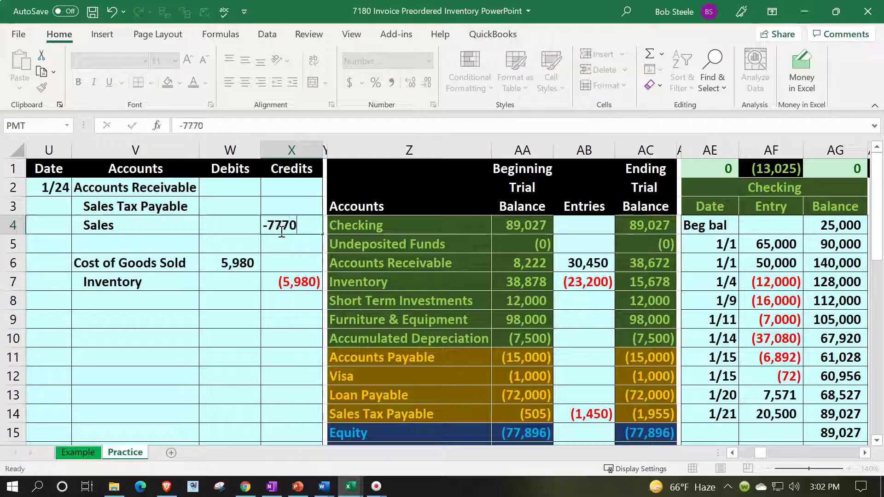
pyautogui.press('Return')
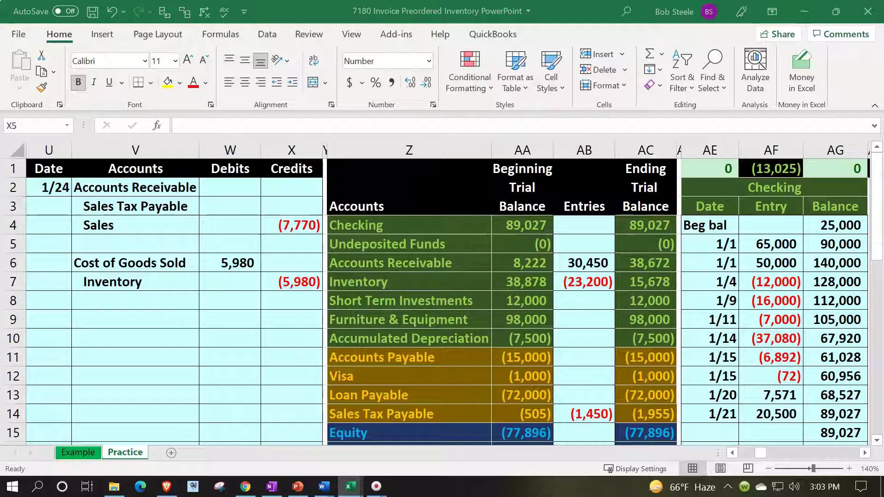
# Calculate the Sales Tax Payable credit in X3 as X4*.05
pyautogui.click(295, 203)
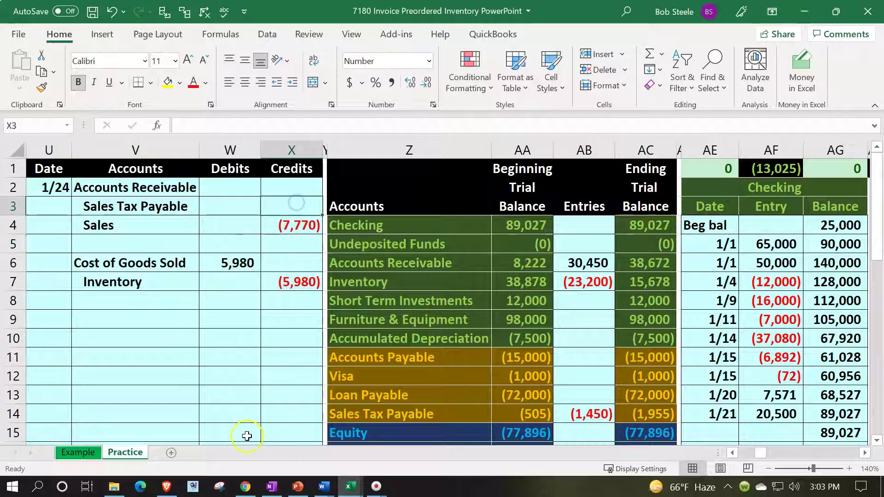
pyautogui.write('=')
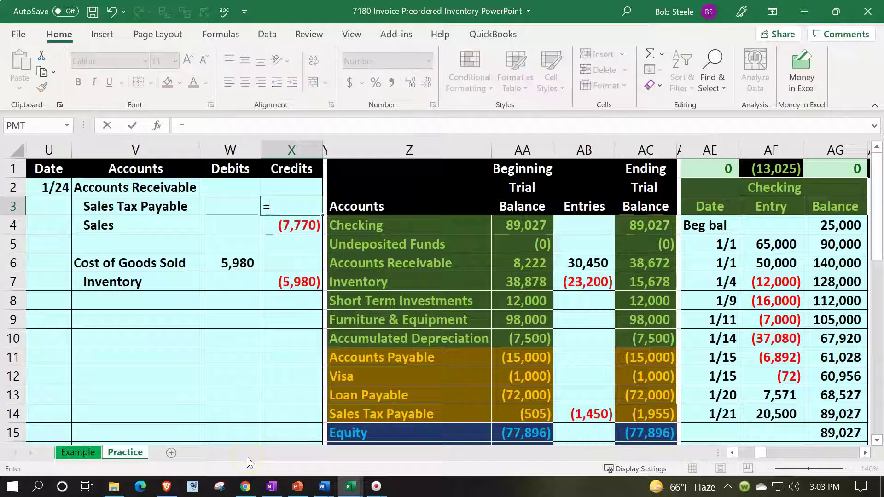
pyautogui.press('Down')
pyautogui.write('*.05')
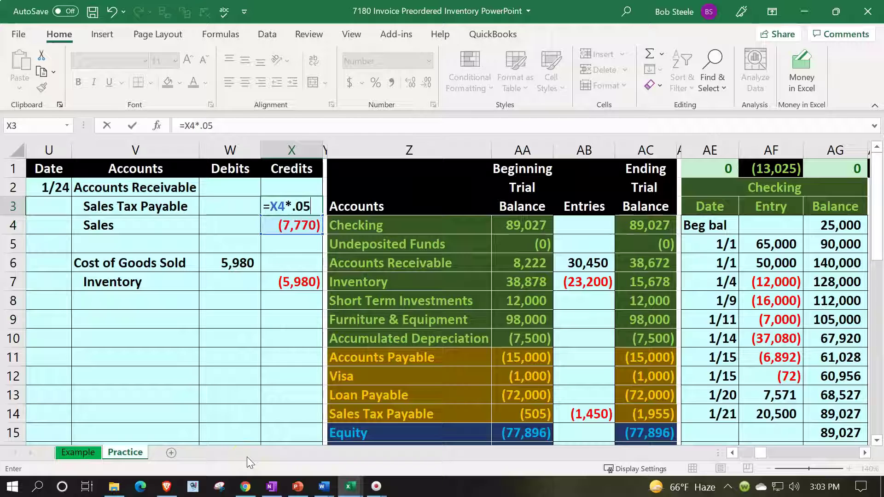
pyautogui.press('Return')
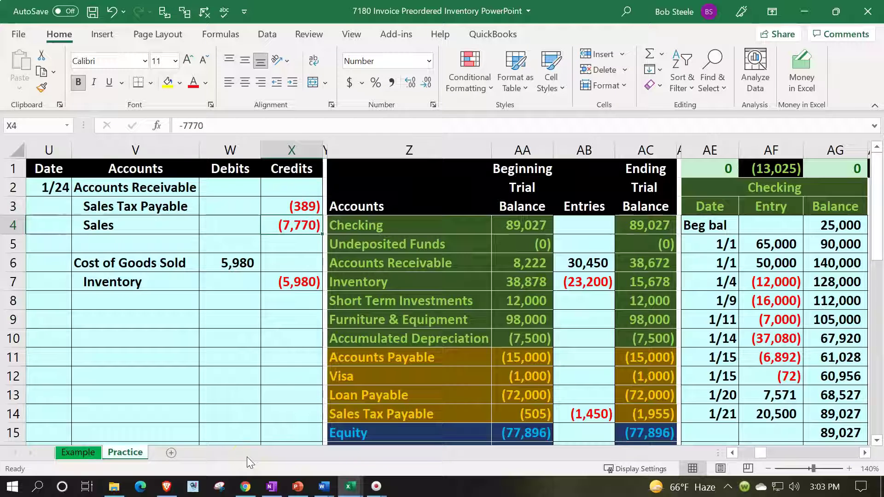
# Calculate the Accounts Receivable debit in W2 as the negative sum of W3:X4
pyautogui.press('Up')
pyautogui.press('Up')
pyautogui.press('Left')
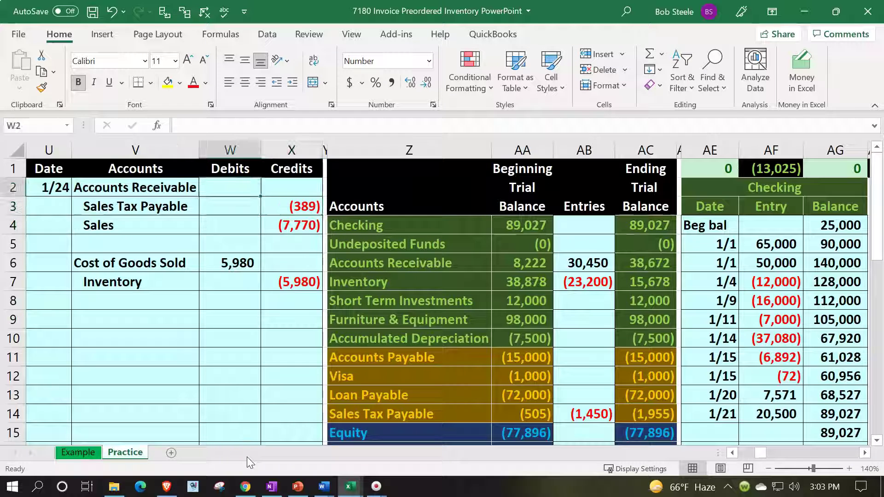
pyautogui.write('-sum(')
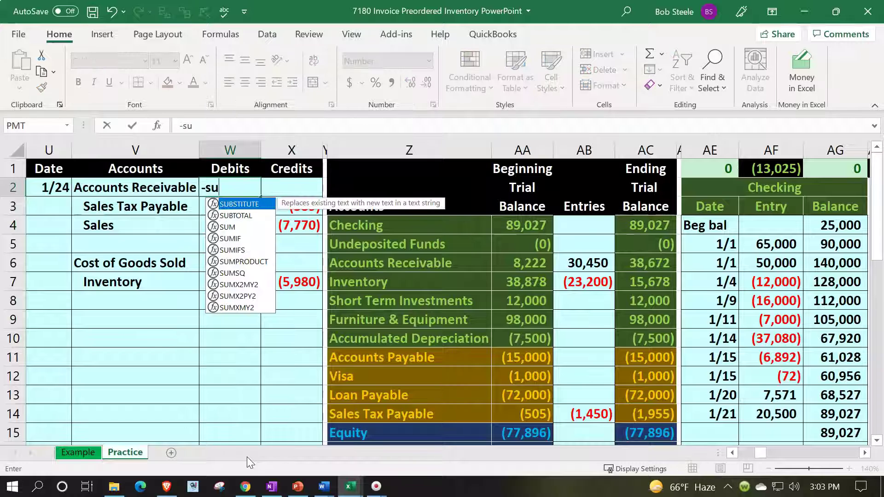
pyautogui.press('Down')
pyautogui.hotkey('shift', 'Right')
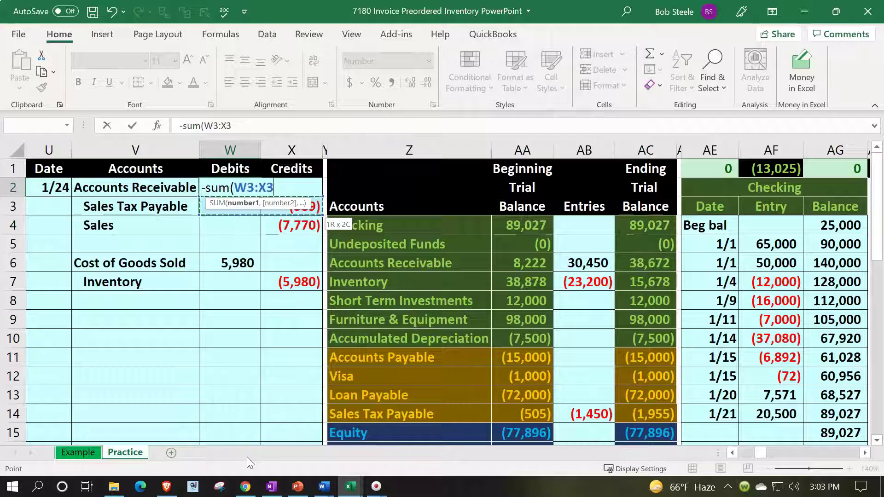
pyautogui.hotkey('shift', 'Down')
pyautogui.press('Return')
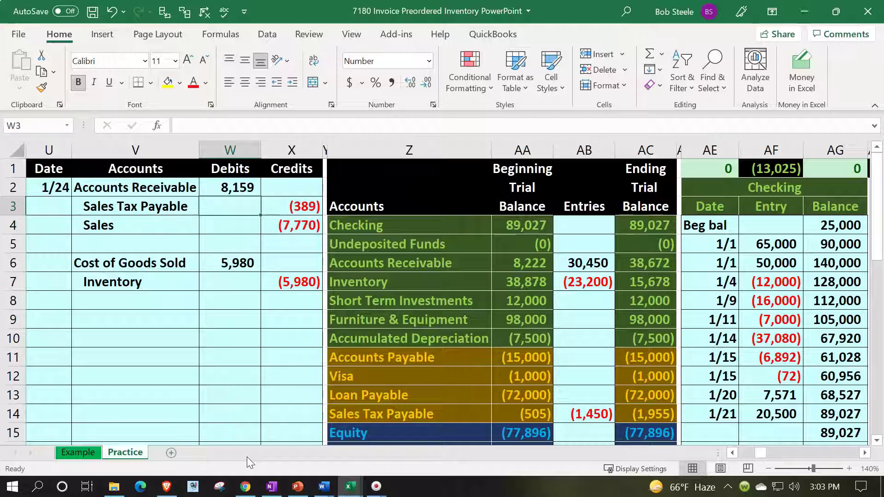
# Add the journal's Accounts Receivable debit in W2 to the trial balance's Accounts Receivable entry formula in AB6
pyautogui.press('Up')
pyautogui.press('Left')
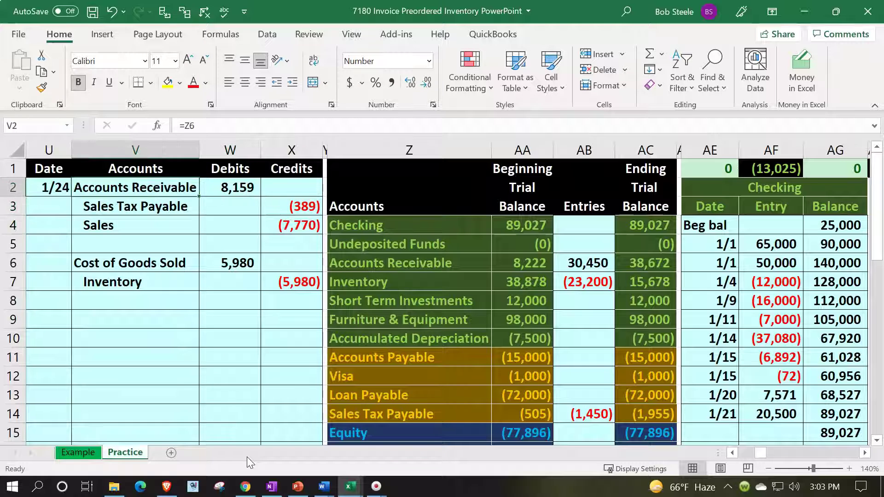
pyautogui.hotkey('shift', 'Right')
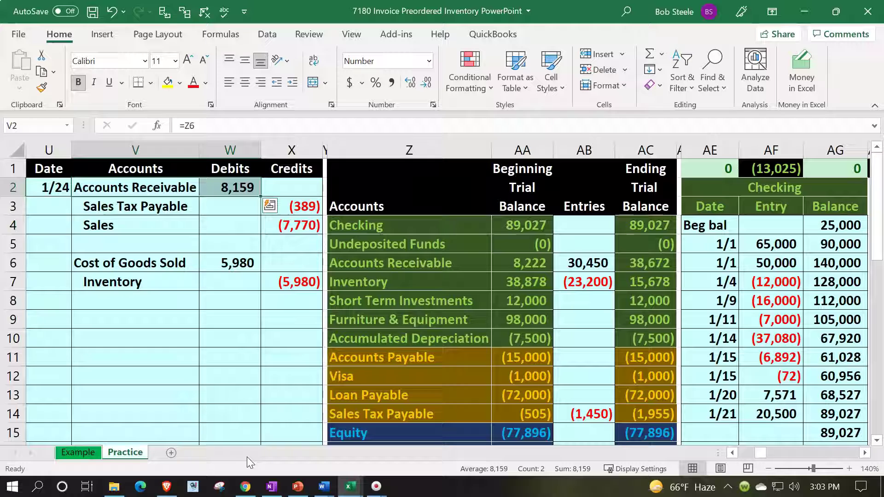
pyautogui.press('Down')
pyautogui.press('Down')
pyautogui.press('Down')
pyautogui.press('Down')
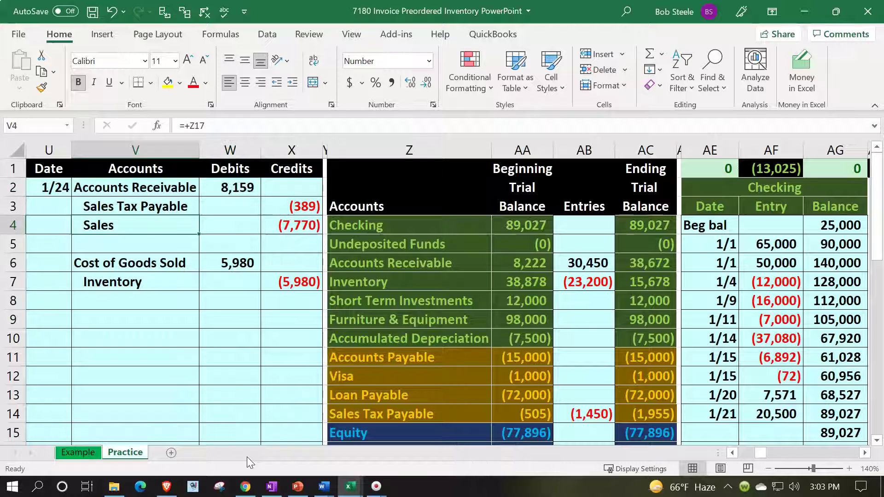
pyautogui.press('Down')
pyautogui.press('Right')
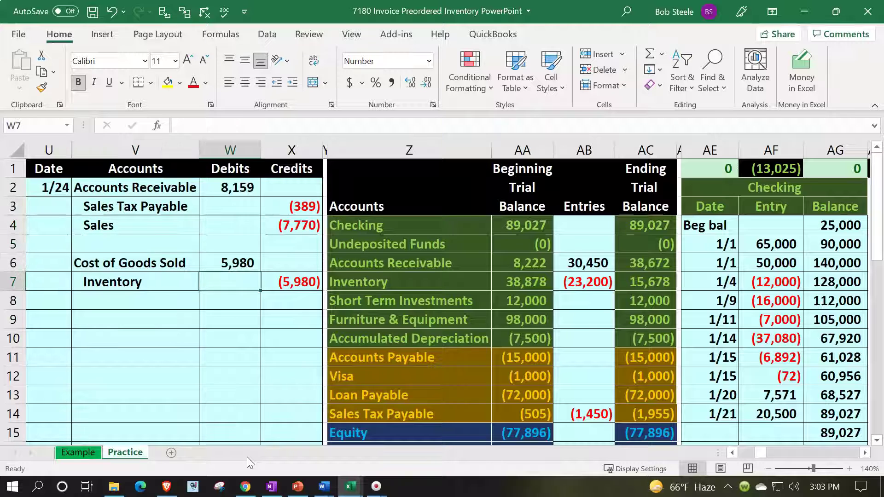
pyautogui.press('Right')
pyautogui.press('Right')
pyautogui.press('Right')
pyautogui.press('Up')
pyautogui.press('Right')
pyautogui.press('Right')
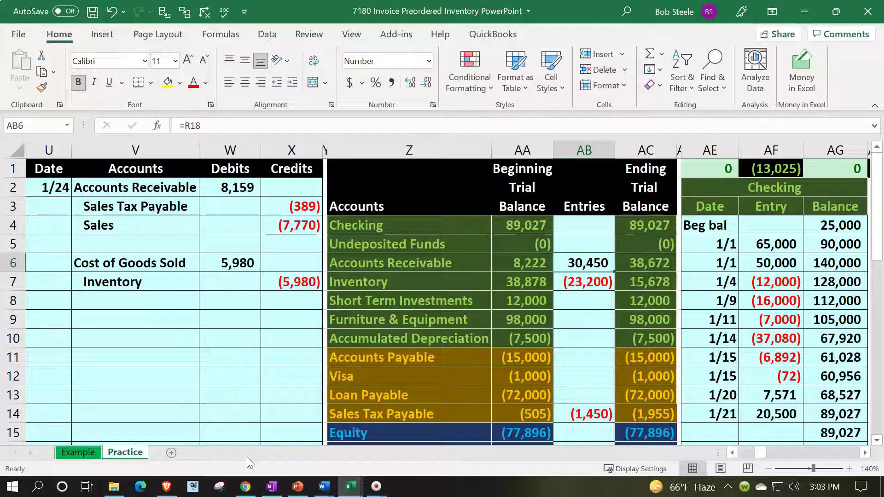
pyautogui.press('F2')
pyautogui.write('+')
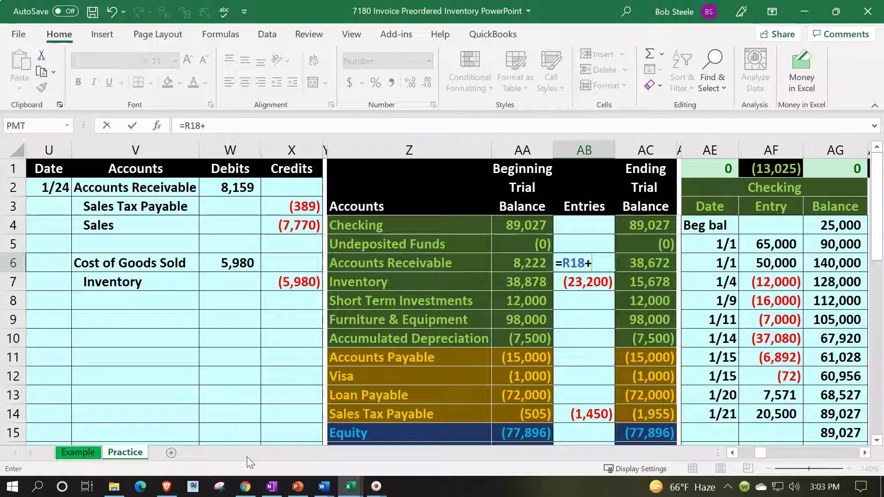
pyautogui.press('Up')
pyautogui.press('Up')
pyautogui.press('Left')
pyautogui.press('Left')
pyautogui.press('Left')
pyautogui.press('Left')
pyautogui.press('Left')
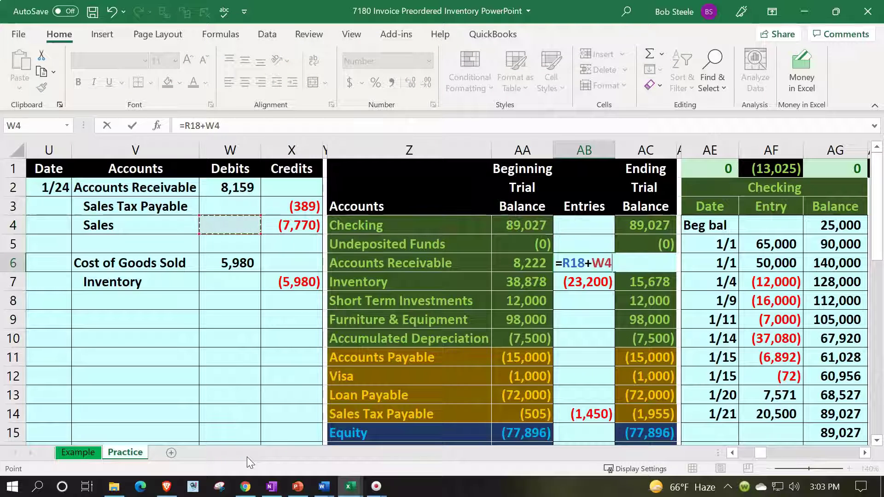
pyautogui.press('Up')
pyautogui.press('Up')
pyautogui.press('Return')
pyautogui.press('Up')
pyautogui.press('Right')
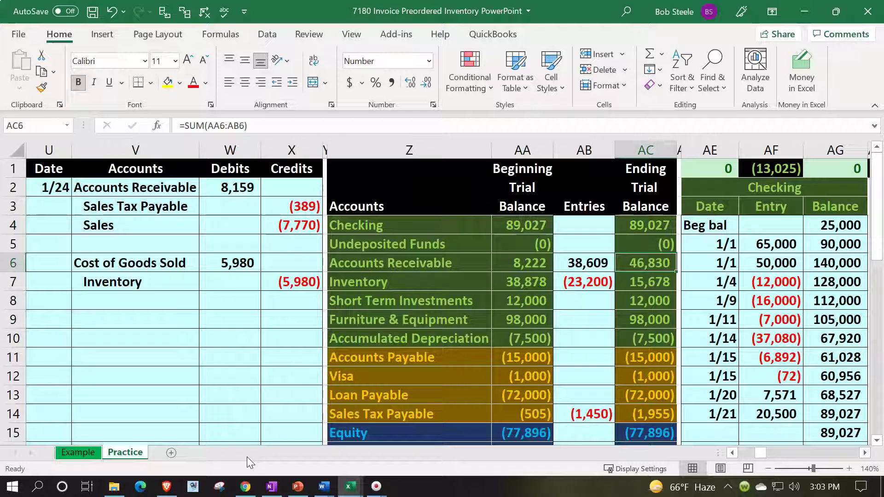
# Add the journal's Sales Tax Payable credit in X3 to the trial balance's Sales Tax Payable entry formula in AB14
pyautogui.press('Left')
pyautogui.press('Left')
pyautogui.press('Left')
pyautogui.press('Left')
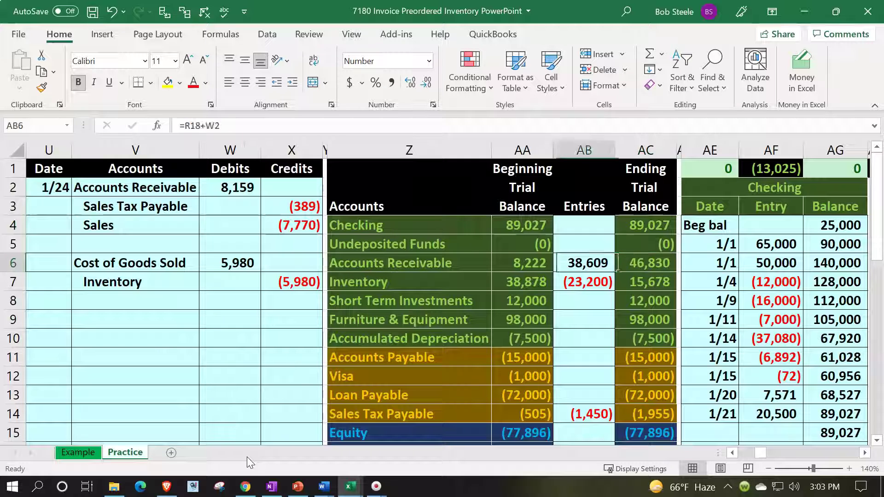
pyautogui.press('Up')
pyautogui.press('Up')
pyautogui.press('Up')
pyautogui.press('Down')
pyautogui.press('Down')
pyautogui.press('Down')
pyautogui.press('Down')
pyautogui.press('Down')
pyautogui.press('Down')
pyautogui.press('Down')
pyautogui.press('Down')
pyautogui.press('Down')
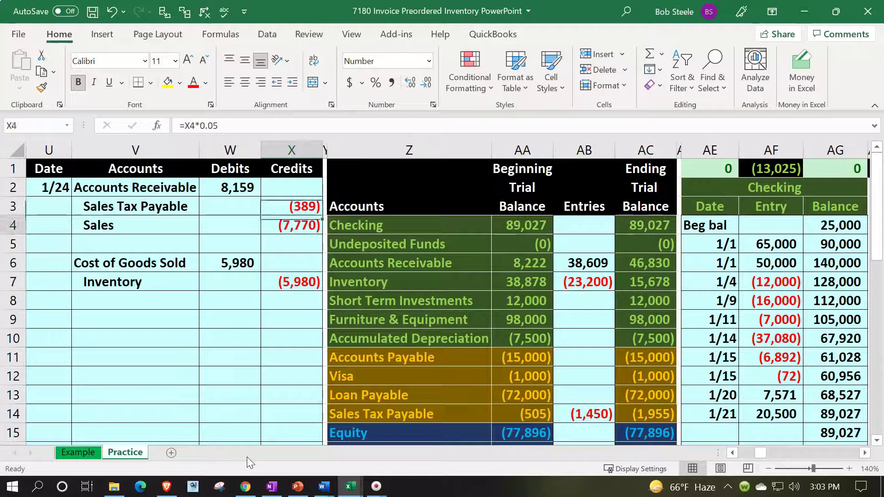
pyautogui.press('Down')
pyautogui.press('Down')
pyautogui.press('Right')
pyautogui.press('Right')
pyautogui.press('Right')
pyautogui.press('Right')
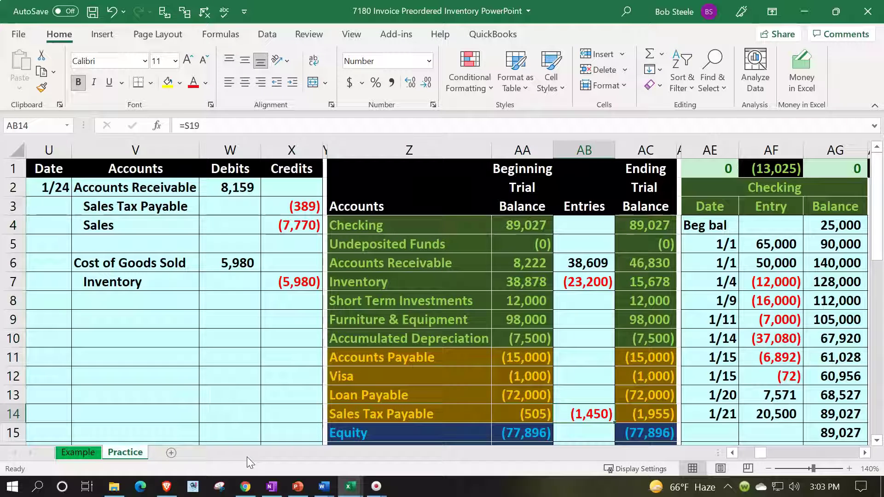
pyautogui.press('F2')
pyautogui.write('+')
pyautogui.press('Up')
pyautogui.press('Up')
pyautogui.press('Up')
pyautogui.press('Up')
pyautogui.press('Up')
pyautogui.press('Up')
pyautogui.press('Up')
pyautogui.press('Up')
pyautogui.press('Up')
pyautogui.press('Up')
pyautogui.press('Up')
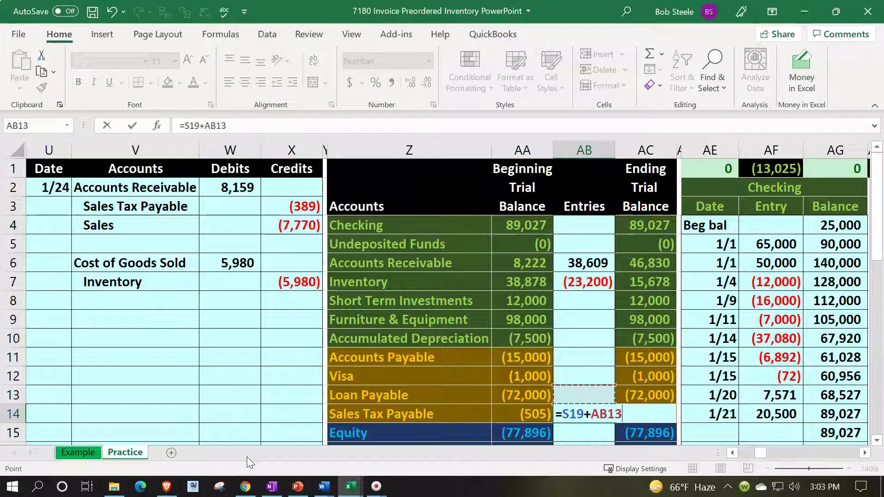
pyautogui.press('Left')
pyautogui.press('Left')
pyautogui.press('Left')
pyautogui.press('Left')
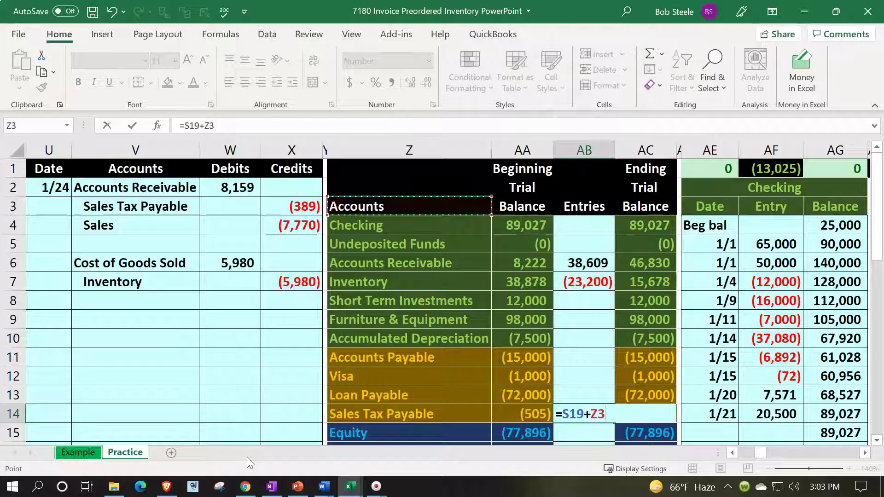
pyautogui.press('Return')
pyautogui.press('Up')
pyautogui.press('Right')
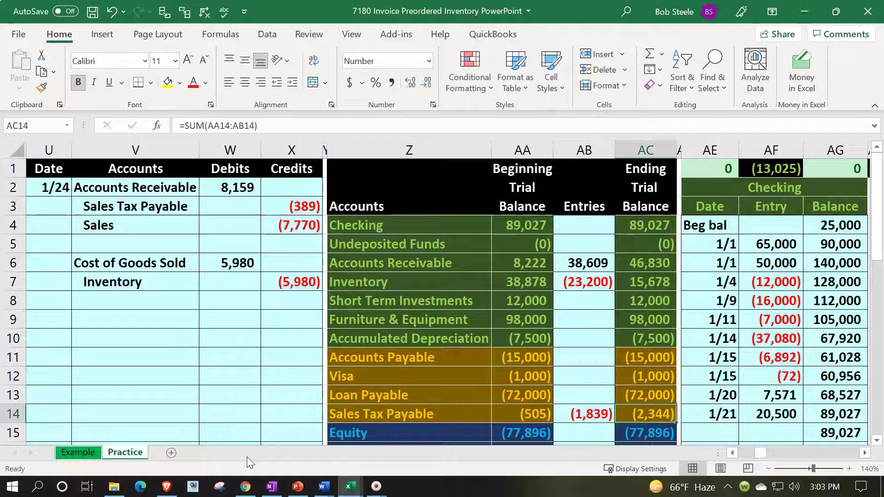
# Add the journal's Sales credit in X4 to the trial balance's Sales entry formula in AB17, then check the ending balance and net income
pyautogui.press('Left')
pyautogui.press('Left')
pyautogui.press('Left')
pyautogui.press('Left')
pyautogui.press('Left')
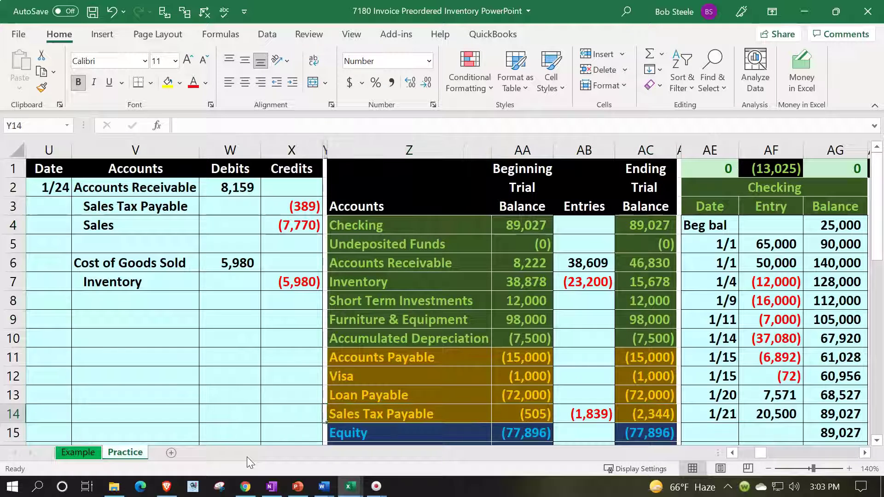
pyautogui.press('Up')
pyautogui.press('Up')
pyautogui.press('Up')
pyautogui.press('Up')
pyautogui.press('Up')
pyautogui.press('Up')
pyautogui.press('Up')
pyautogui.press('Up')
pyautogui.press('Up')
pyautogui.press('Up')
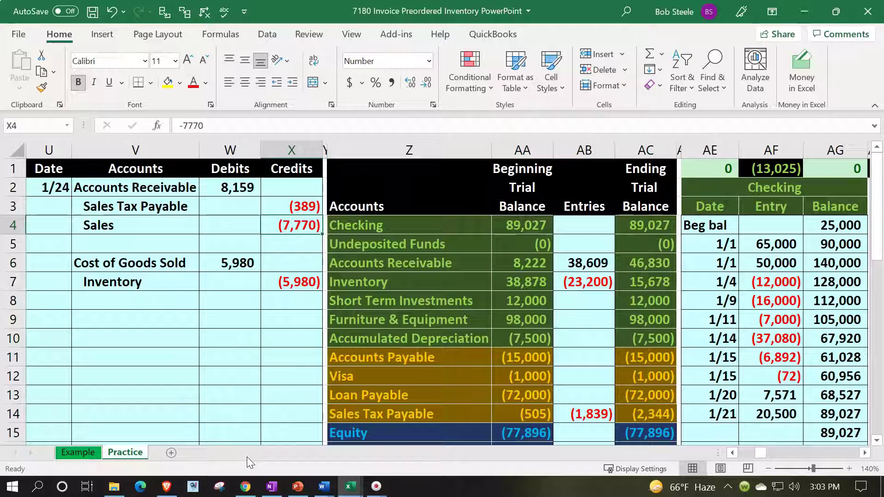
pyautogui.press('Down')
pyautogui.press('Down')
pyautogui.press('Down')
pyautogui.press('Down')
pyautogui.press('Down')
pyautogui.press('Down')
pyautogui.press('Down')
pyautogui.press('Down')
pyautogui.press('Down')
pyautogui.press('Down')
pyautogui.press('Down')
pyautogui.press('Down')
pyautogui.press('Down')
pyautogui.press('Down')
pyautogui.press('Down')
pyautogui.press('Up')
pyautogui.press('Up')
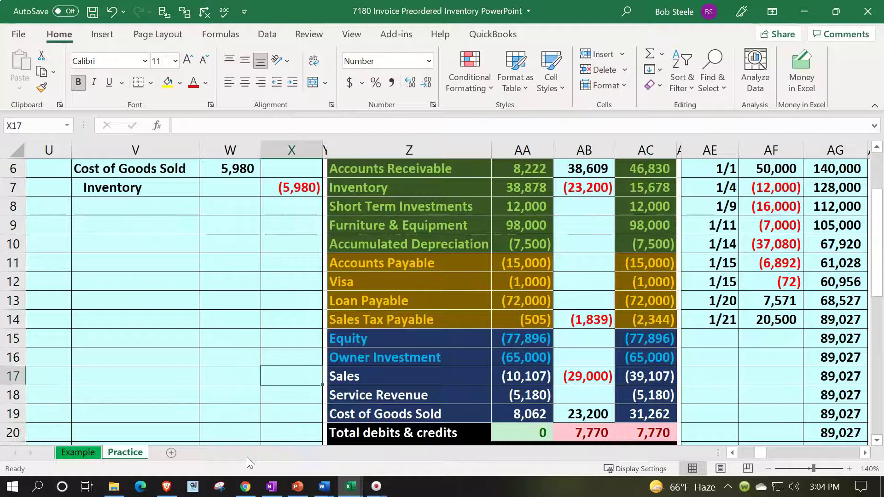
pyautogui.press('Right')
pyautogui.press('Right')
pyautogui.press('Right')
pyautogui.press('Right')
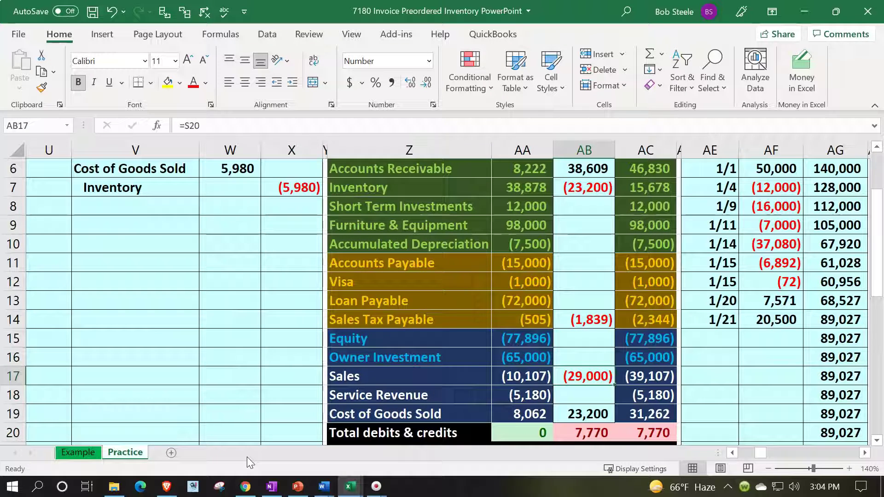
pyautogui.press('F2')
pyautogui.write('+')
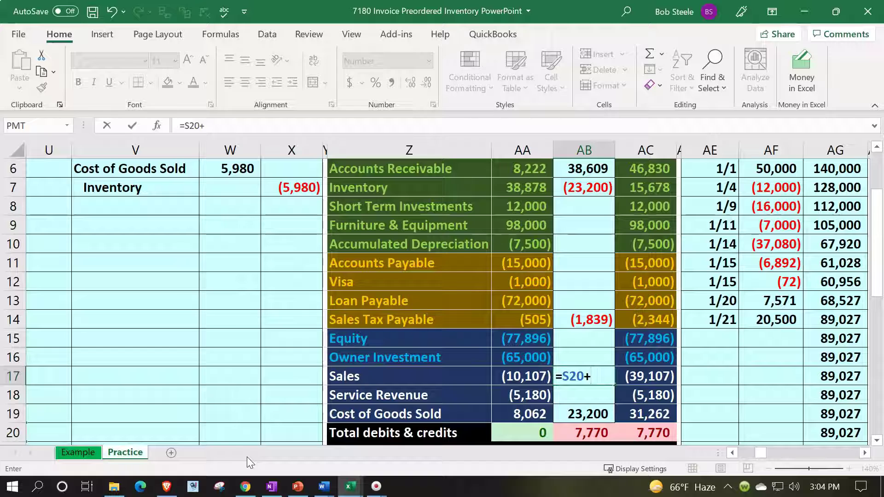
pyautogui.press('Left')
pyautogui.press('Left')
pyautogui.press('Left')
pyautogui.press('Left')
pyautogui.press('Up')
pyautogui.press('Up')
pyautogui.press('Up')
pyautogui.press('Up')
pyautogui.press('Up')
pyautogui.press('Up')
pyautogui.press('Up')
pyautogui.press('Up')
pyautogui.press('Up')
pyautogui.press('Up')
pyautogui.press('Up')
pyautogui.press('Up')
pyautogui.press('Up')
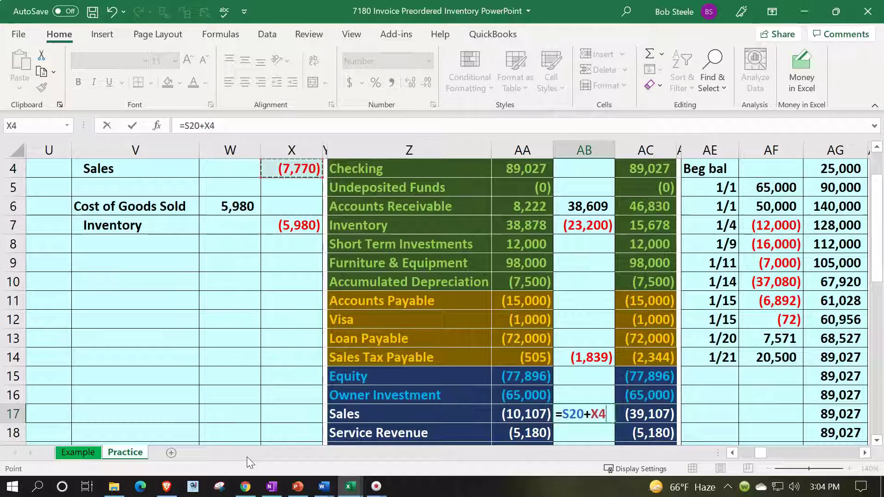
pyautogui.press('Return')
pyautogui.press('Right')
pyautogui.press('Up')
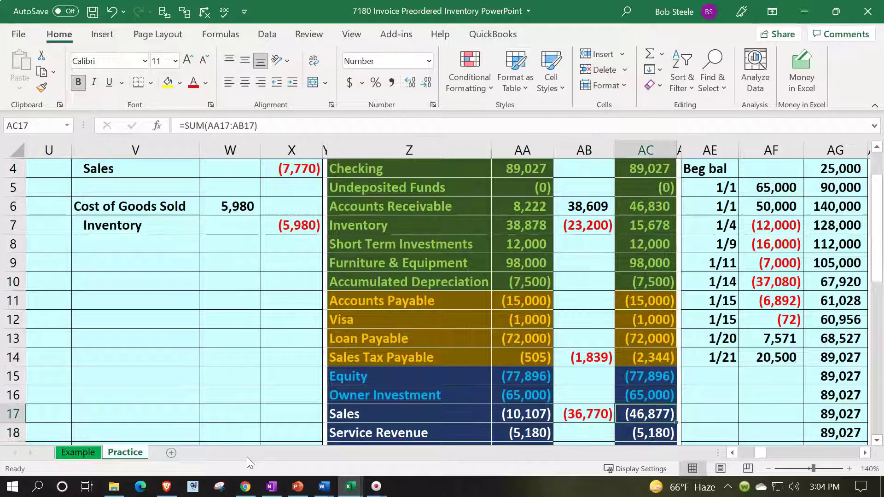
pyautogui.press('Down')
pyautogui.press('Down')
pyautogui.press('Down')
pyautogui.press('Down')
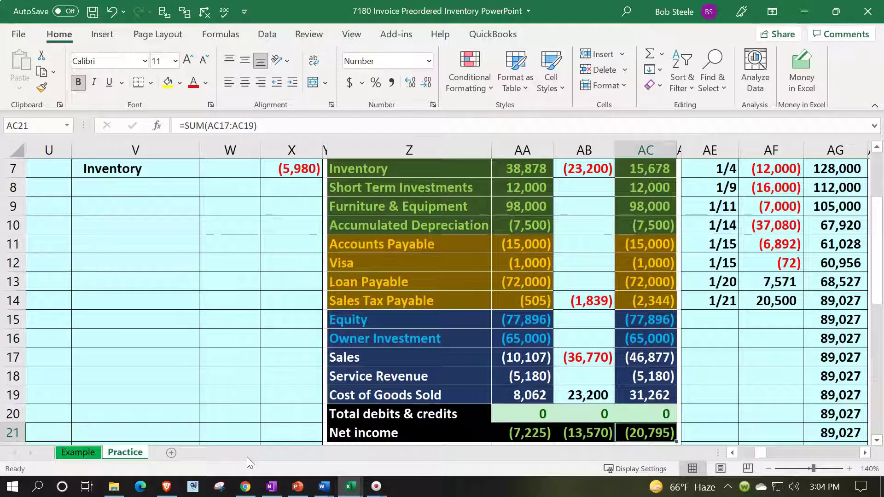
# Add the journal's Cost of Goods Sold debit in W6 to the trial balance's Cost of Goods Sold entry formula in AB19
pyautogui.press('Left')
pyautogui.press('Left')
pyautogui.press('Left')
pyautogui.press('Left')
pyautogui.press('Up')
pyautogui.press('Up')
pyautogui.press('Up')
pyautogui.press('Up')
pyautogui.press('Up')
pyautogui.press('Up')
pyautogui.press('Up')
pyautogui.press('Up')
pyautogui.press('Up')
pyautogui.press('Up')
pyautogui.press('Up')
pyautogui.press('Up')
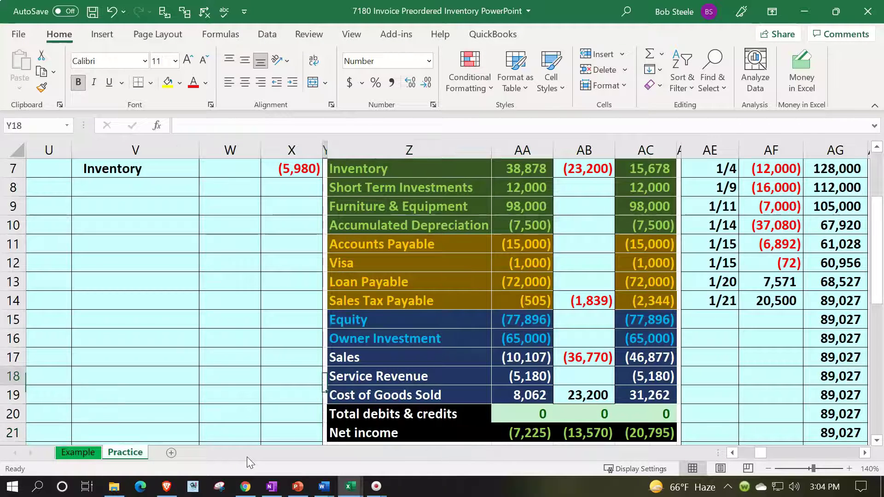
pyautogui.press('Up')
pyautogui.press('Up')
pyautogui.press('Up')
pyautogui.press('Up')
pyautogui.press('Up')
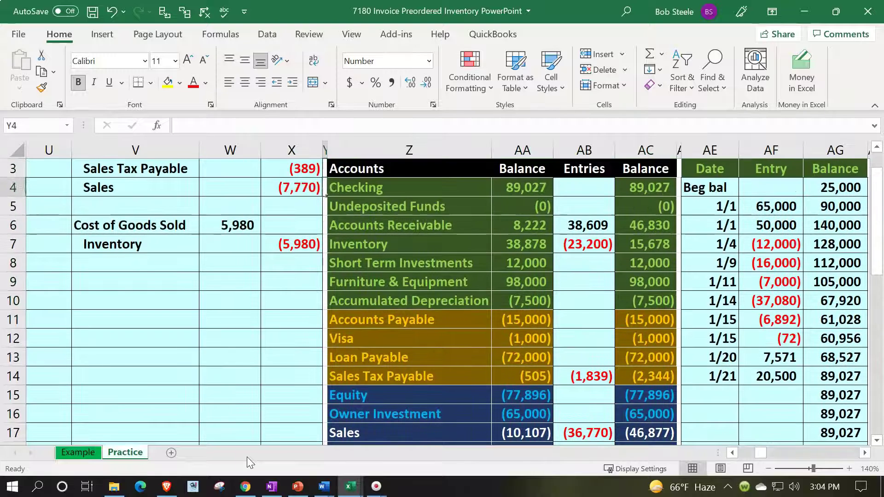
pyautogui.press('Down')
pyautogui.press('Down')
pyautogui.press('Down')
pyautogui.press('Left')
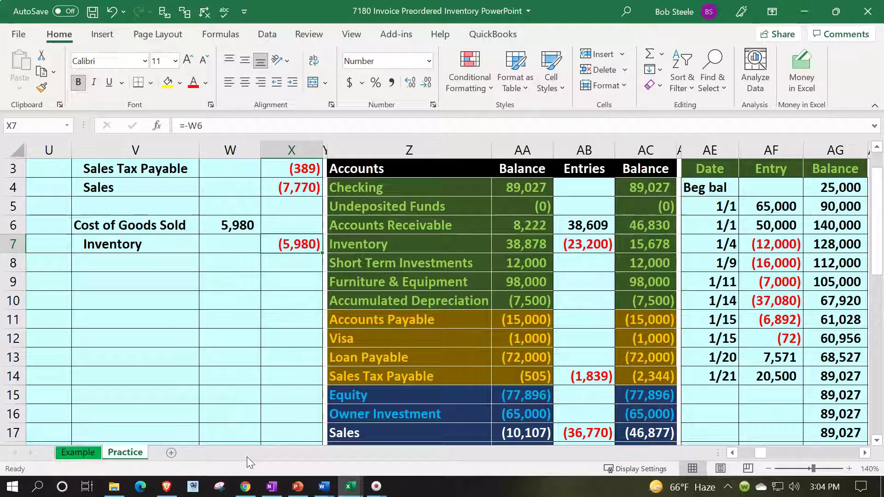
pyautogui.press('Left')
pyautogui.press('Left')
pyautogui.press('Up')
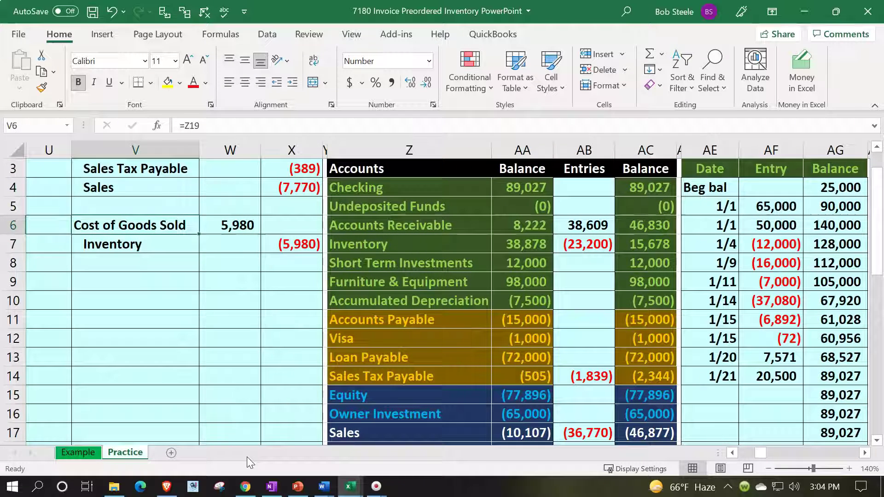
pyautogui.press('Right')
pyautogui.press('Right')
pyautogui.press('Right')
pyautogui.press('Right')
pyautogui.press('Right')
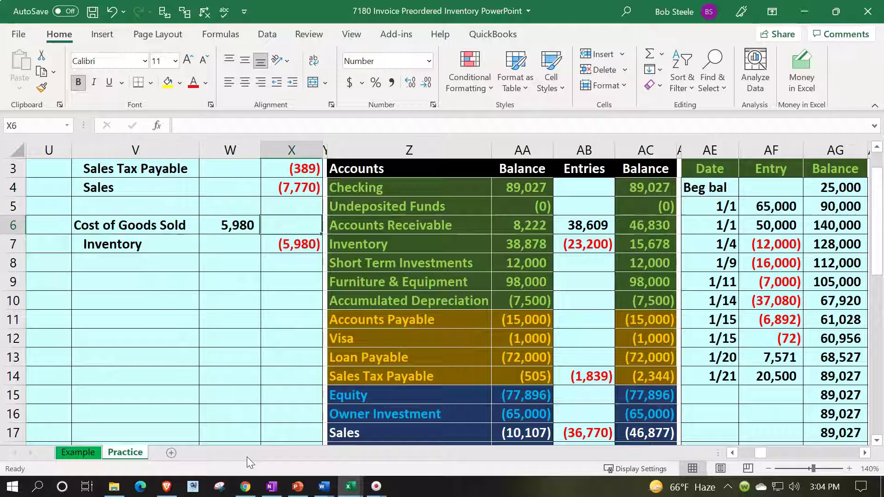
pyautogui.press('Down')
pyautogui.press('Down')
pyautogui.press('Down')
pyautogui.press('Down')
pyautogui.press('Down')
pyautogui.press('Down')
pyautogui.press('Down')
pyautogui.press('Down')
pyautogui.press('Down')
pyautogui.press('Down')
pyautogui.press('Down')
pyautogui.press('Down')
pyautogui.press('Down')
pyautogui.press('Down')
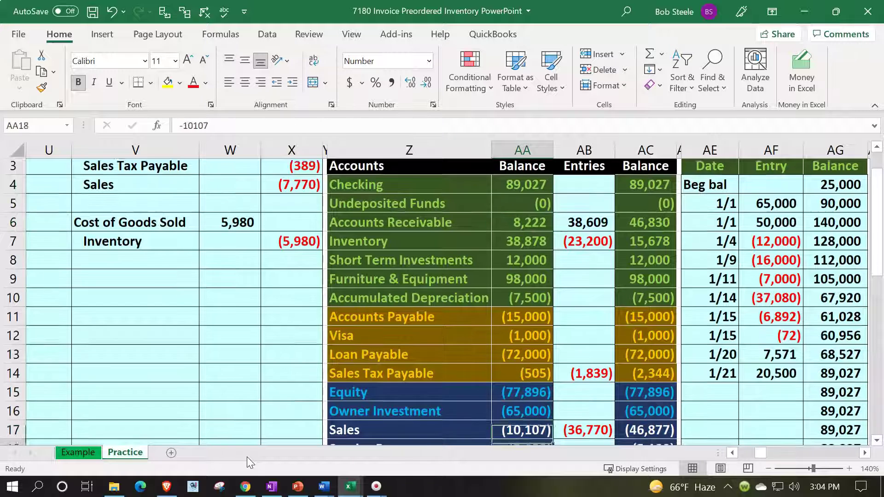
pyautogui.press('Right')
pyautogui.press('Up')
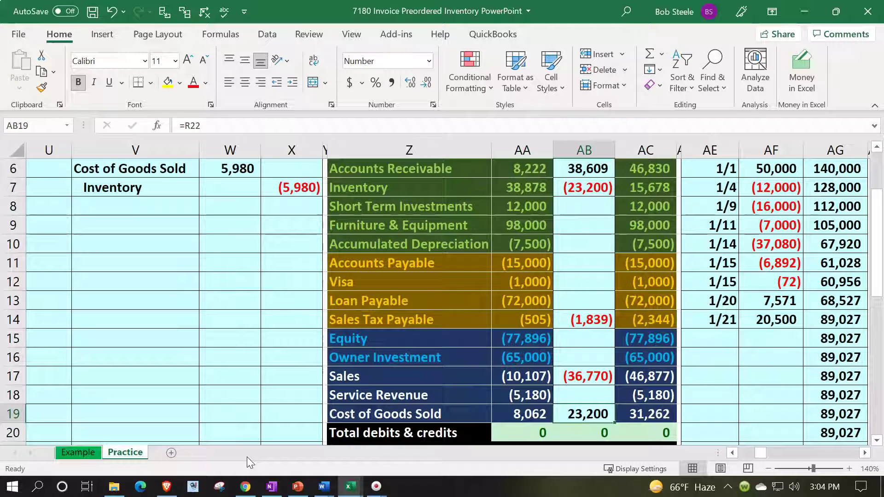
pyautogui.press('F2')
pyautogui.write('+')
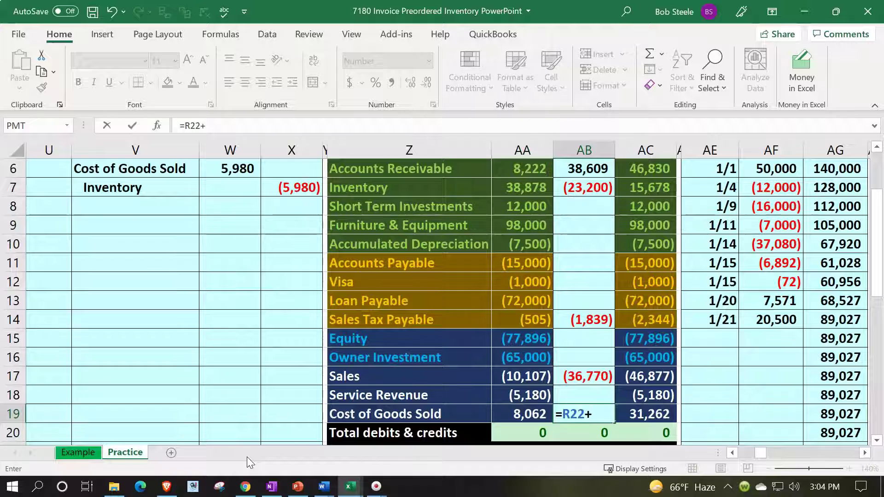
pyautogui.press('Left')
pyautogui.press('Left')
pyautogui.press('Left')
pyautogui.press('Left')
pyautogui.press('Up')
pyautogui.press('Up')
pyautogui.press('Up')
pyautogui.press('Up')
pyautogui.press('Up')
pyautogui.press('Up')
pyautogui.press('Up')
pyautogui.press('Up')
pyautogui.press('Up')
pyautogui.press('Up')
pyautogui.press('Up')
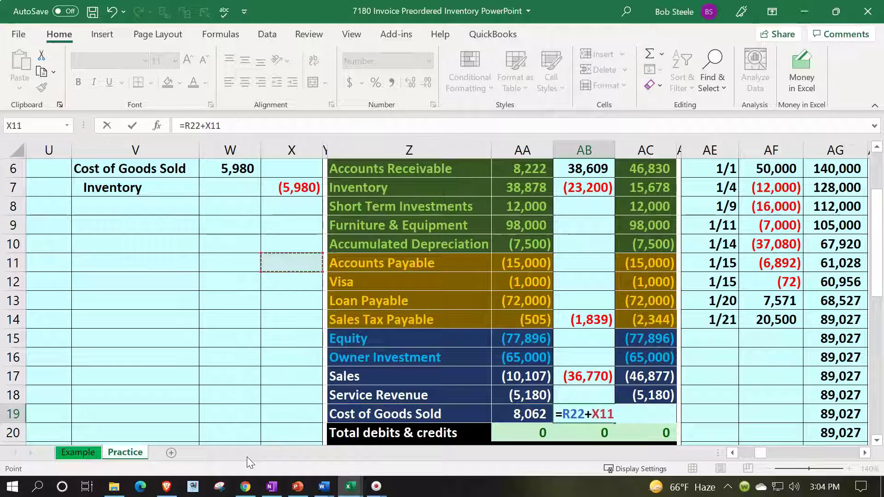
pyautogui.press('Up')
pyautogui.press('Left')
pyautogui.press('Up')
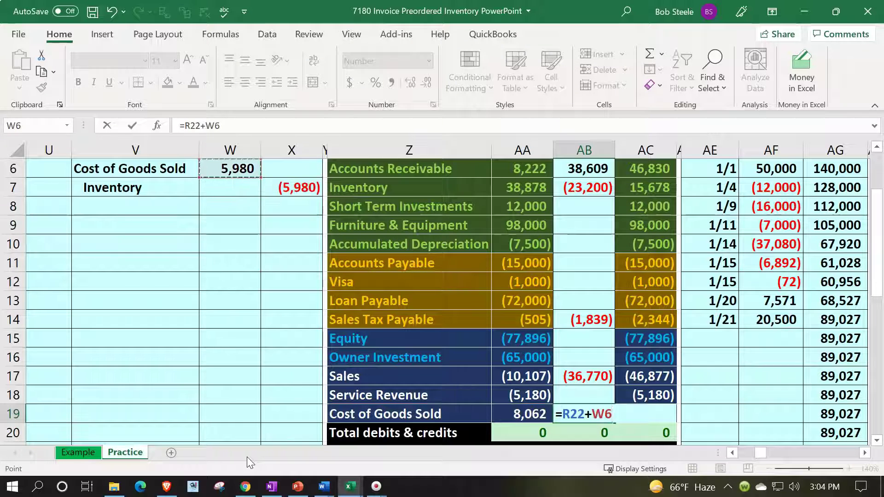
pyautogui.press('Return')
pyautogui.press('Up')
pyautogui.press('Right')
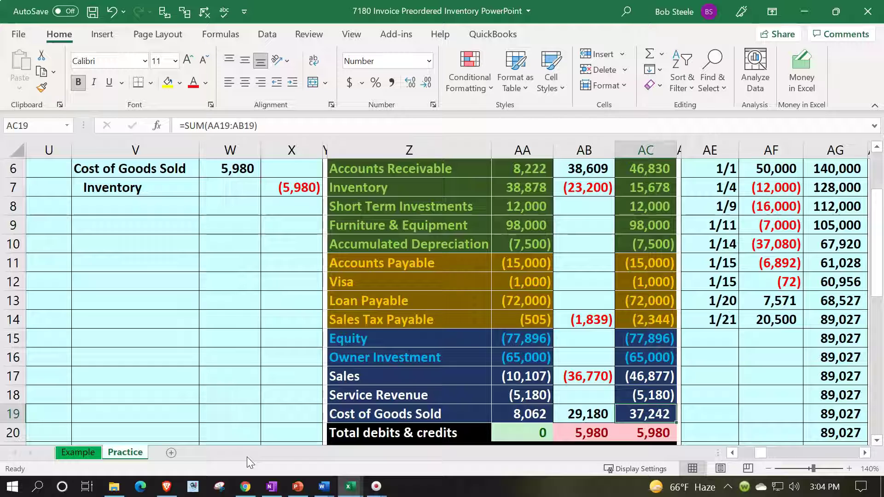
# Add the journal's Inventory credit in X7 to the trial balance's Inventory entry formula in AB7
pyautogui.press('Left')
pyautogui.press('Left')
pyautogui.press('Left')
pyautogui.press('Left')
pyautogui.press('Left')
pyautogui.press('Left')
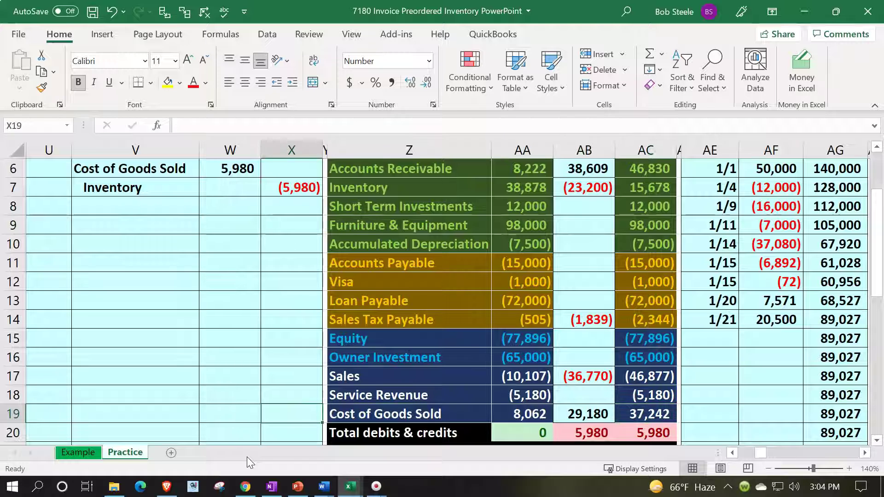
pyautogui.press('Up')
pyautogui.press('Up')
pyautogui.press('Up')
pyautogui.press('Up')
pyautogui.press('Up')
pyautogui.press('Up')
pyautogui.press('Up')
pyautogui.press('Up')
pyautogui.press('Up')
pyautogui.press('Up')
pyautogui.press('Up')
pyautogui.press('Up')
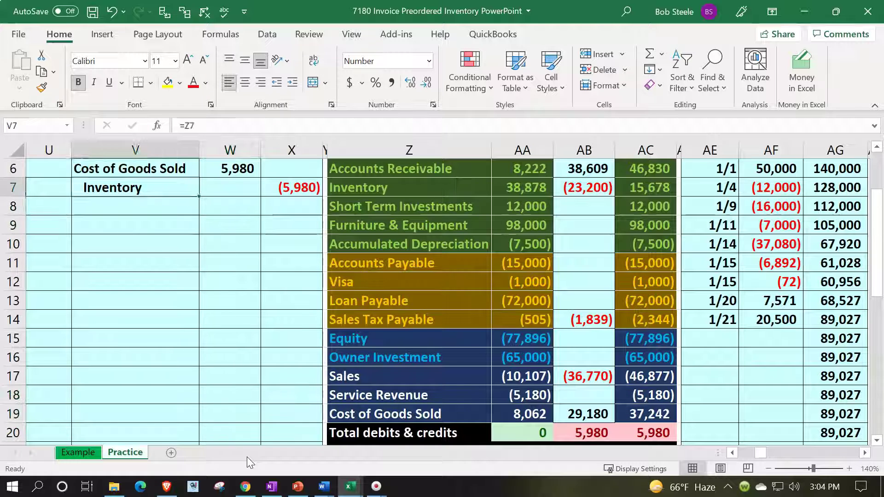
pyautogui.press('Right')
pyautogui.press('Right')
pyautogui.press('Right')
pyautogui.press('Right')
pyautogui.press('Right')
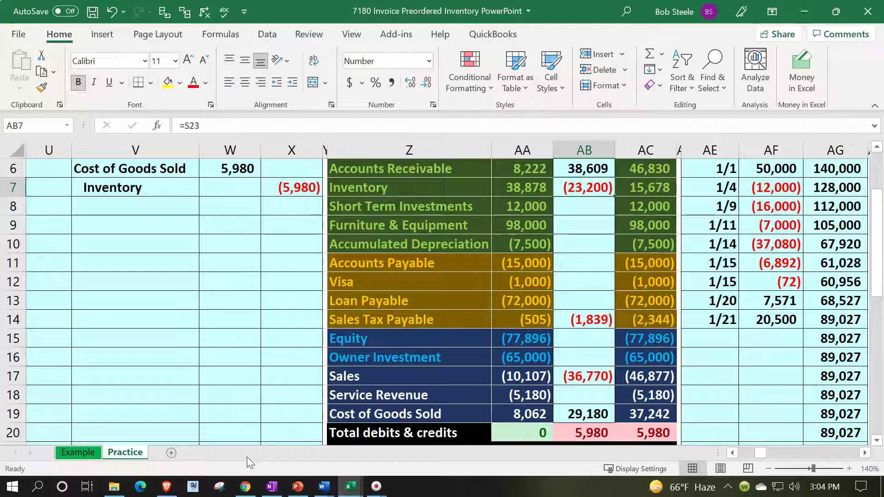
pyautogui.press('F2')
pyautogui.write('+')
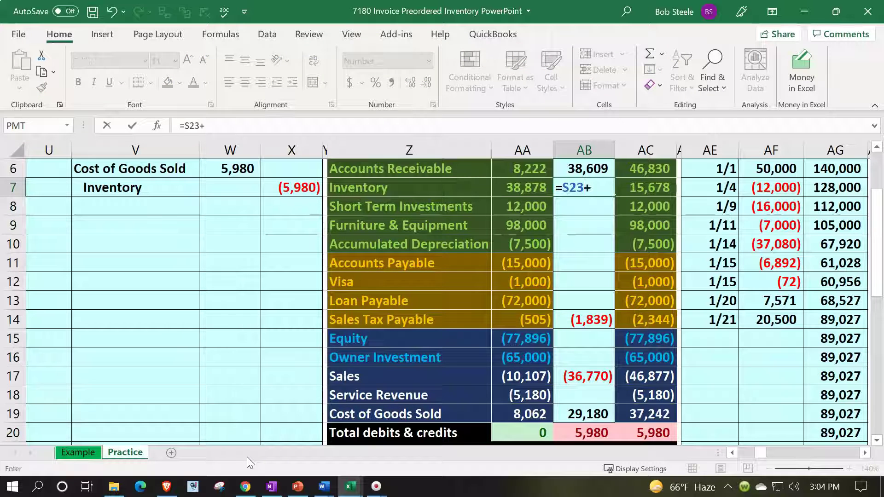
pyautogui.press('Left')
pyautogui.press('Left')
pyautogui.press('Left')
pyautogui.press('Left')
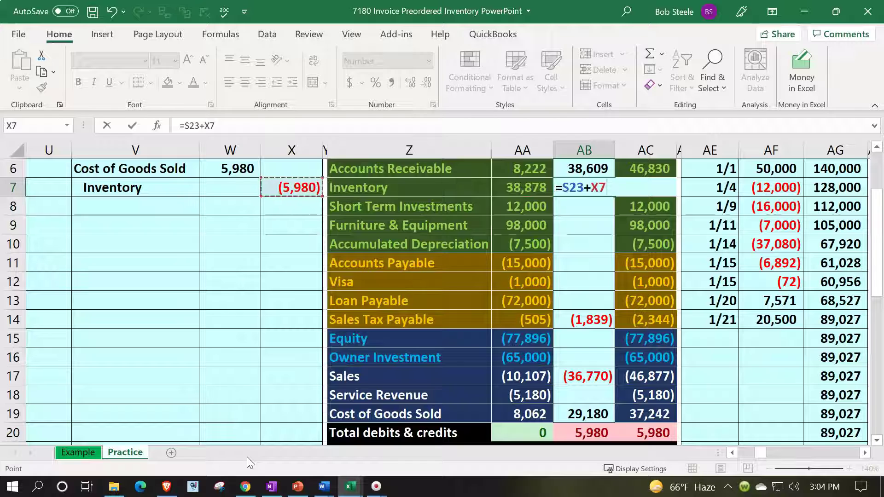
pyautogui.press('Return')
pyautogui.press('Right')
pyautogui.press('Up')
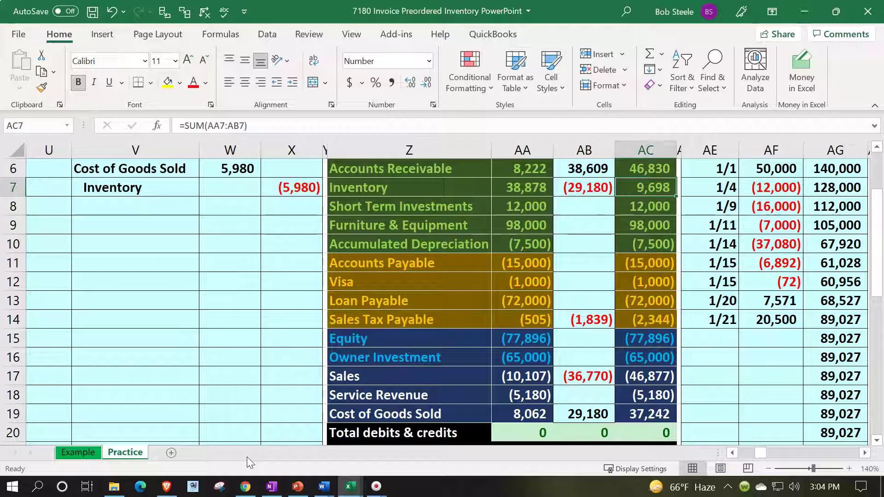
# Check the trial balance's total debits and credits row and the net income row below it
pyautogui.press('Down')
pyautogui.press('Down')
pyautogui.press('Down')
pyautogui.press('Down')
pyautogui.press('Down')
pyautogui.press('Down')
pyautogui.press('Down')
pyautogui.press('Down')
pyautogui.press('Down')
pyautogui.press('Down')
pyautogui.press('Down')
pyautogui.press('Down')
pyautogui.press('Down')
pyautogui.press('Down')
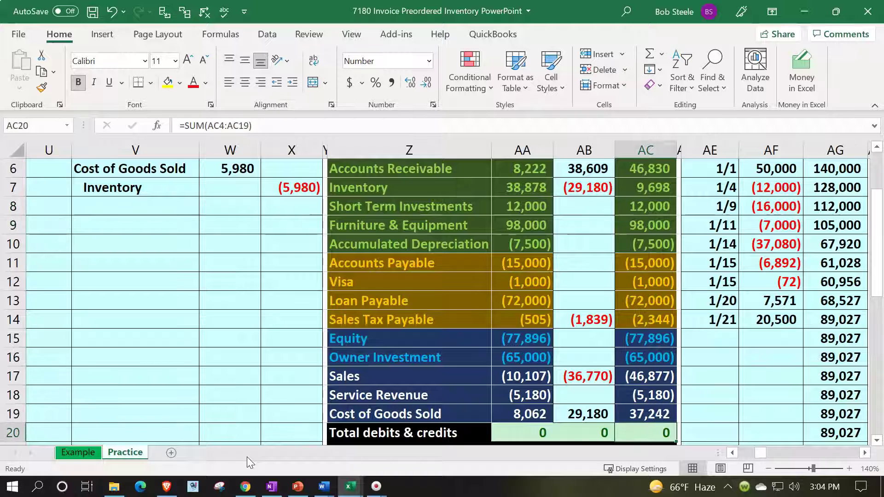
pyautogui.press('Down')
pyautogui.press('Down')
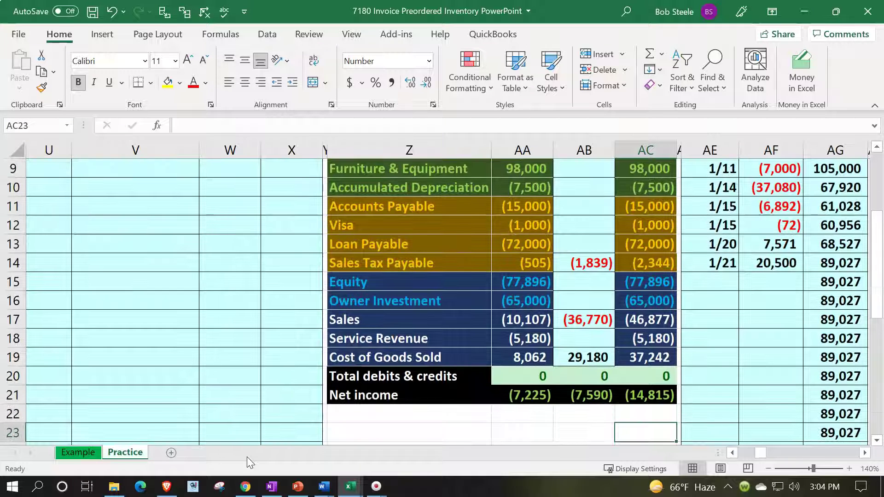
# Inspect the net income formulas for the beginning balance, entries and ending balance in AA21, AB21 and AC21
pyautogui.doubleClick(543, 397)
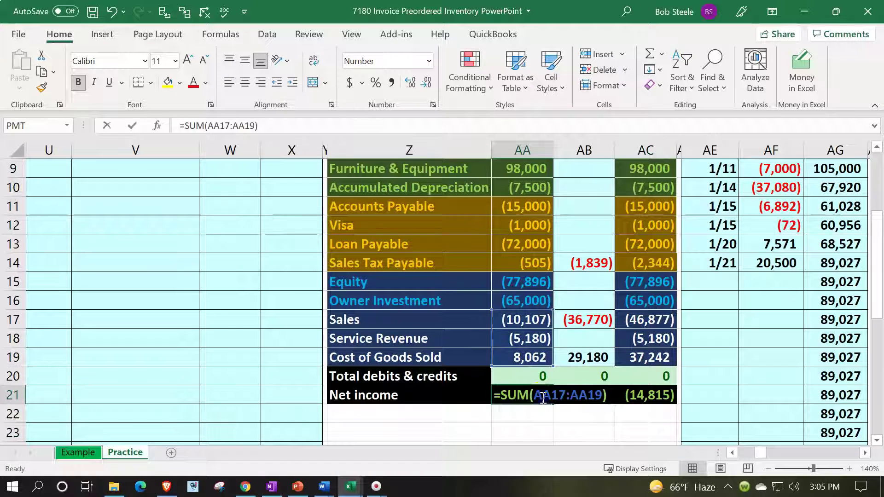
pyautogui.press('Return')
pyautogui.click(580, 394)
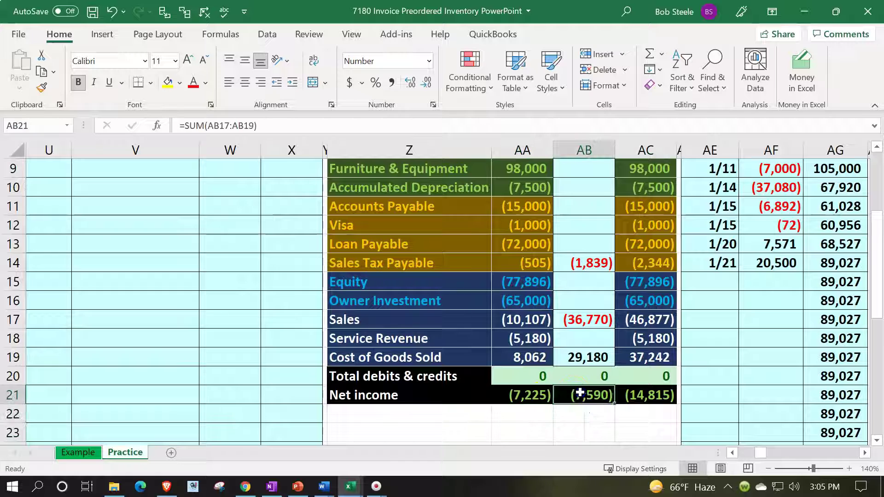
pyautogui.doubleClick(580, 393)
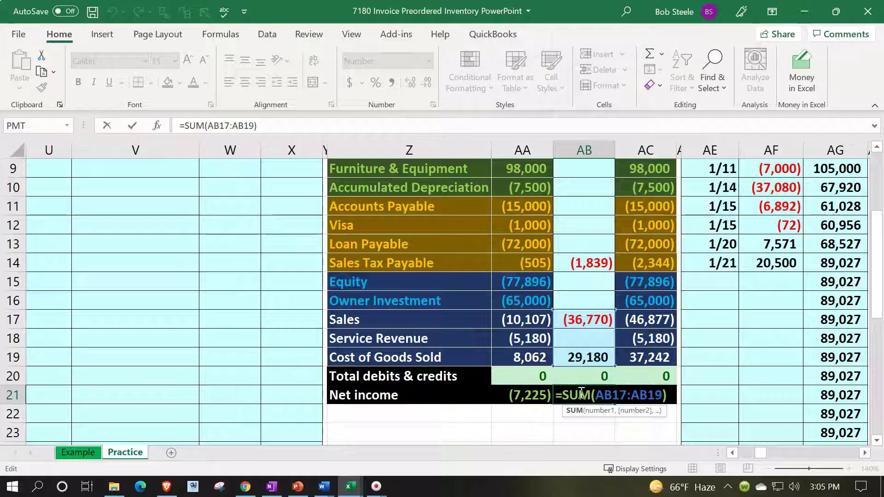
pyautogui.press('Return')
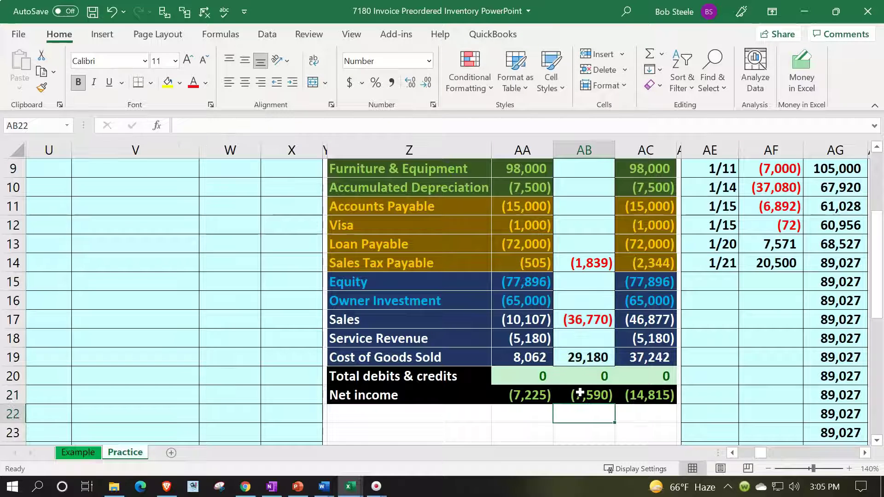
pyautogui.press('Right')
pyautogui.press('Up')
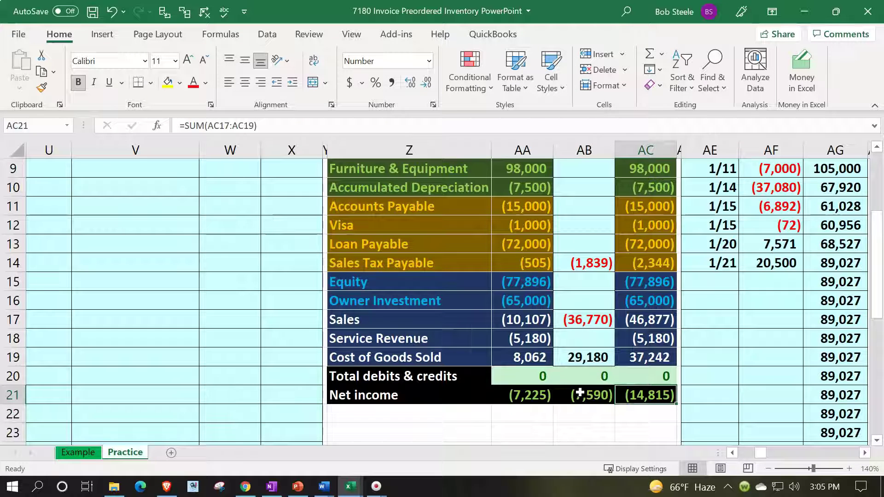
# Enter the date 1/24 in the next free row, AM11, of the Accounts Receivable general ledger
pyautogui.scroll(3, 299, 395)
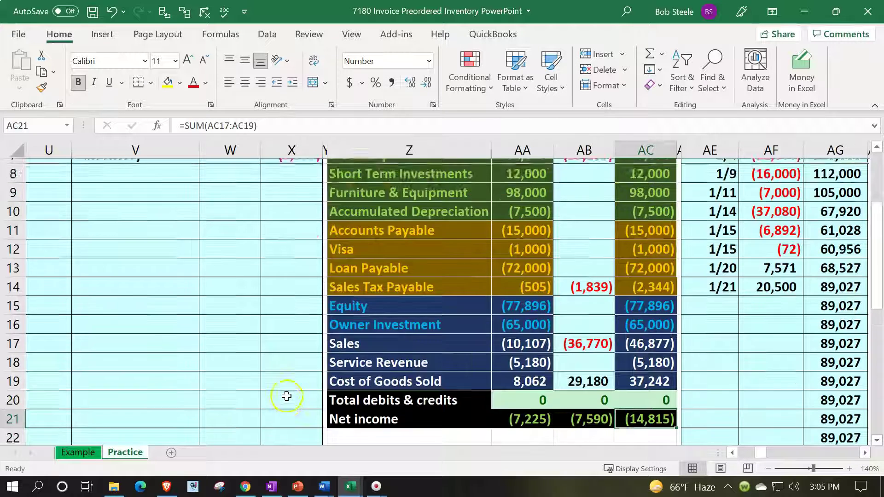
pyautogui.moveTo(167, 191); pyautogui.dragTo(224, 188)
pyautogui.click(394, 256)
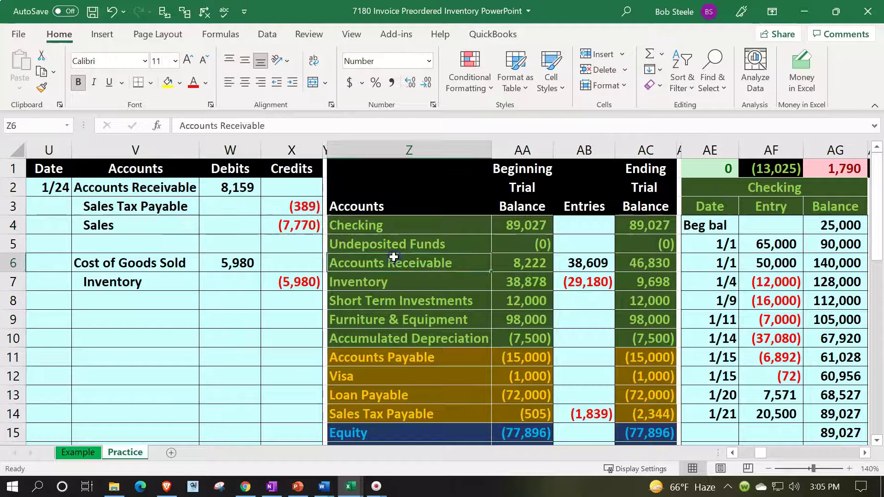
pyautogui.press('Right')
pyautogui.press('Right')
pyautogui.press('Right')
pyautogui.press('Right')
pyautogui.press('Right')
pyautogui.press('Right')
pyautogui.press('Right')
pyautogui.press('Right')
pyautogui.press('Right')
pyautogui.press('Right')
pyautogui.press('Right')
pyautogui.press('Right')
pyautogui.press('Right')
pyautogui.press('Right')
pyautogui.press('Right')
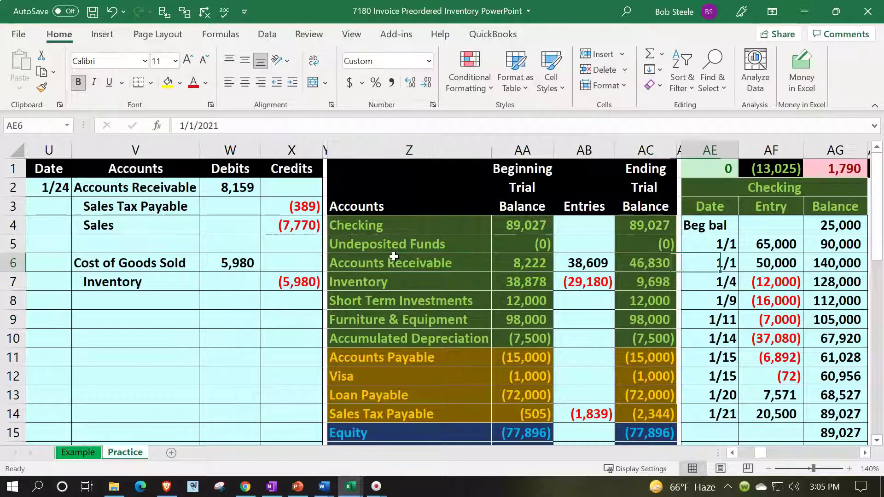
pyautogui.press('Down')
pyautogui.press('Down')
pyautogui.press('Down')
pyautogui.press('Down')
pyautogui.press('Down')
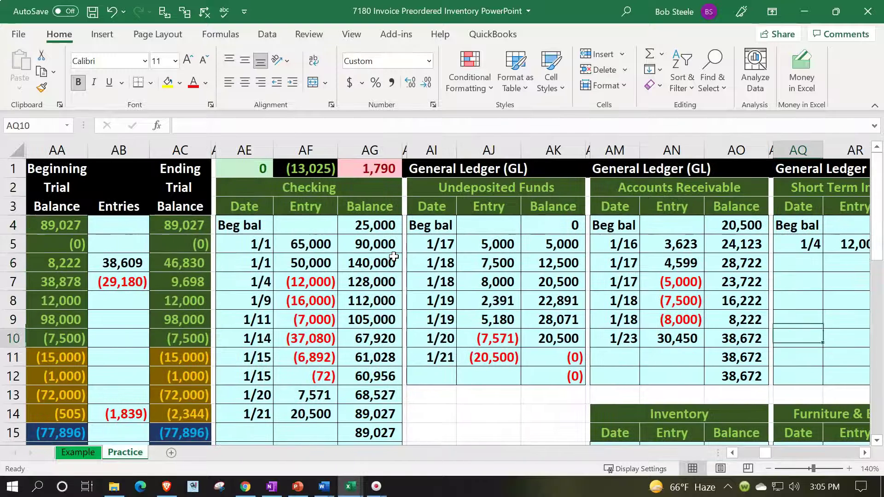
pyautogui.press('Left')
pyautogui.press('Left')
pyautogui.write('1/24')
pyautogui.press('Return')
# Link the Accounts Receivable ledger entry in AN11 to the journal's Accounts Receivable debit in W2
pyautogui.press('Right')
pyautogui.press('Up')
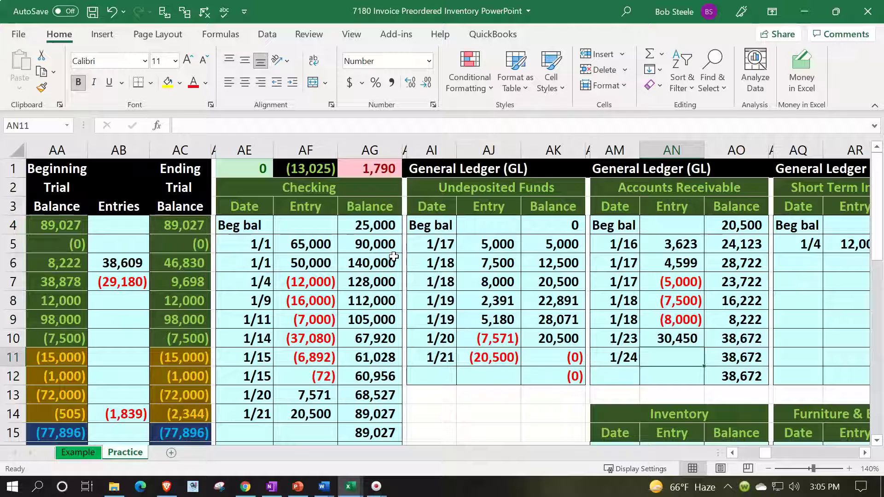
pyautogui.write('=')
pyautogui.press('Left')
pyautogui.press('Left')
pyautogui.press('Left')
pyautogui.press('Left')
pyautogui.press('Left')
pyautogui.press('Left')
pyautogui.press('Left')
pyautogui.press('Left')
pyautogui.press('Left')
pyautogui.press('Left')
pyautogui.press('Left')
pyautogui.press('Left')
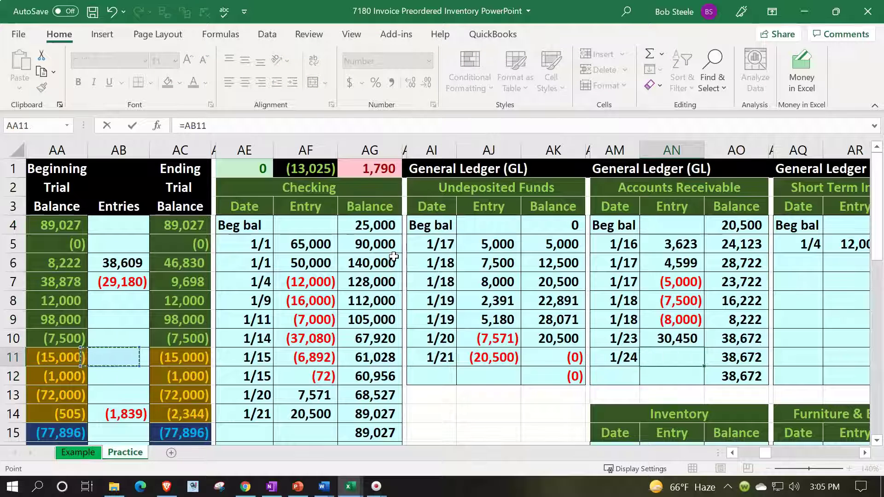
pyautogui.press('Left')
pyautogui.press('Left')
pyautogui.press('Left')
pyautogui.press('Left')
pyautogui.press('Left')
pyautogui.press('Left')
pyautogui.press('Left')
pyautogui.press('Up')
pyautogui.press('Up')
pyautogui.press('Up')
pyautogui.press('Up')
pyautogui.press('Up')
pyautogui.press('Up')
pyautogui.press('Up')
pyautogui.press('Right')
pyautogui.press('Right')
pyautogui.press('Up')
pyautogui.press('Up')
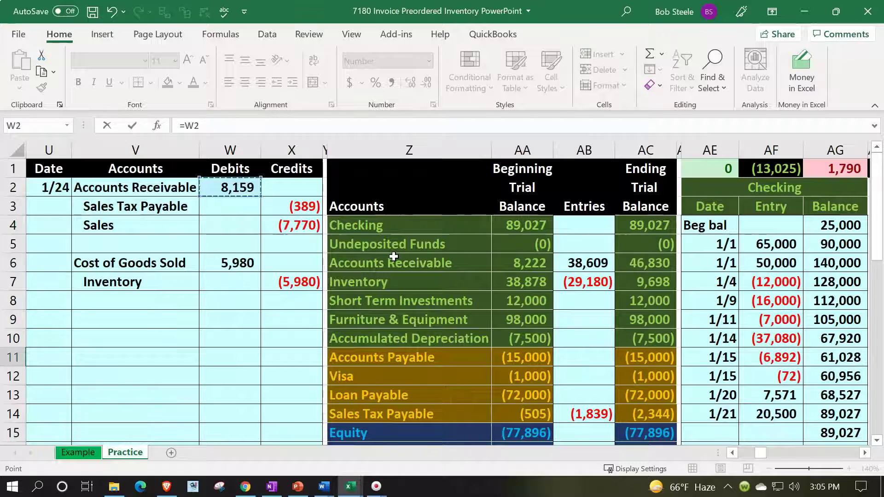
pyautogui.press('Return')
# Compare the Accounts Receivable ledger balance in AO11 with the trial balance in AC6, and check the ledger difference in AE1
pyautogui.press('Up')
pyautogui.press('Right')
pyautogui.press('Up')
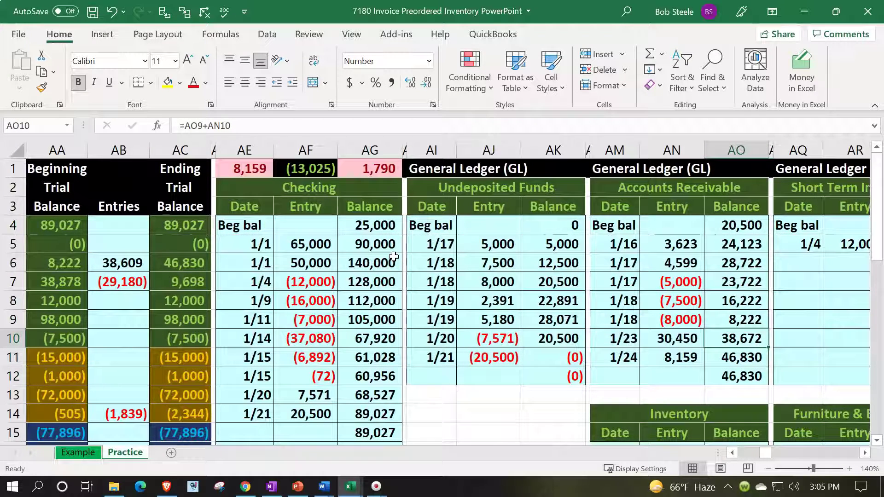
pyautogui.press('Down')
pyautogui.press('Left')
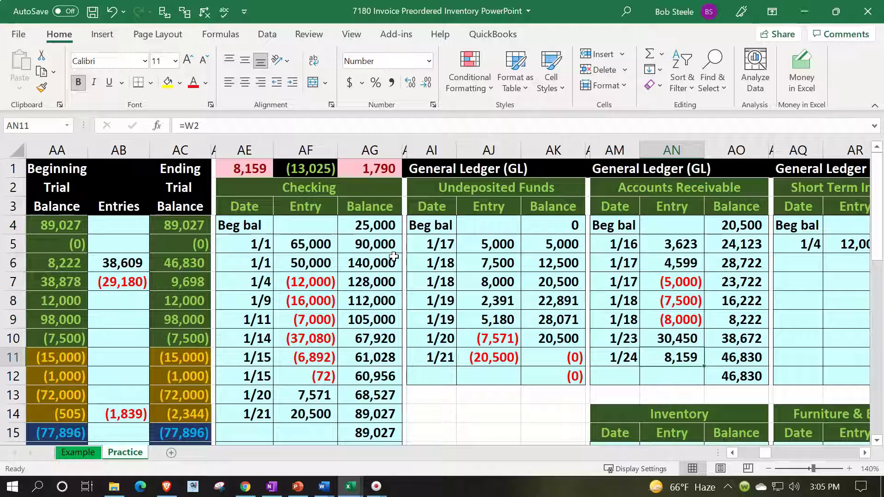
pyautogui.press('Right')
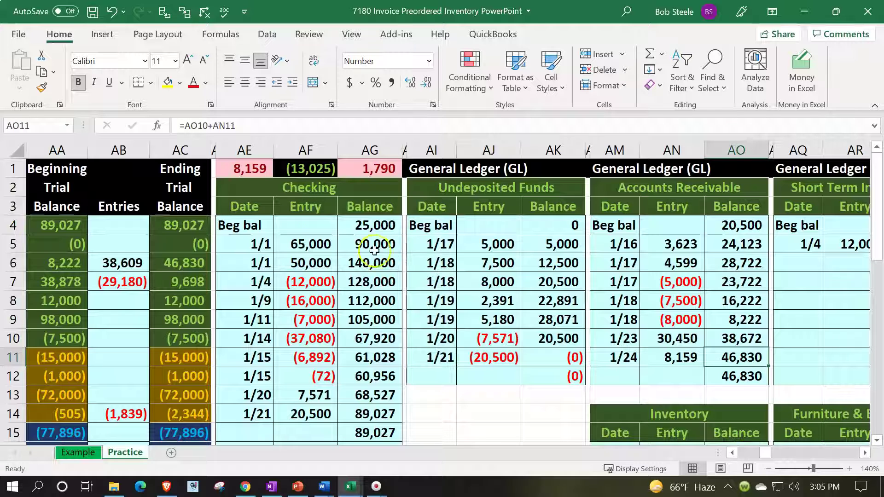
pyautogui.click(244, 169)
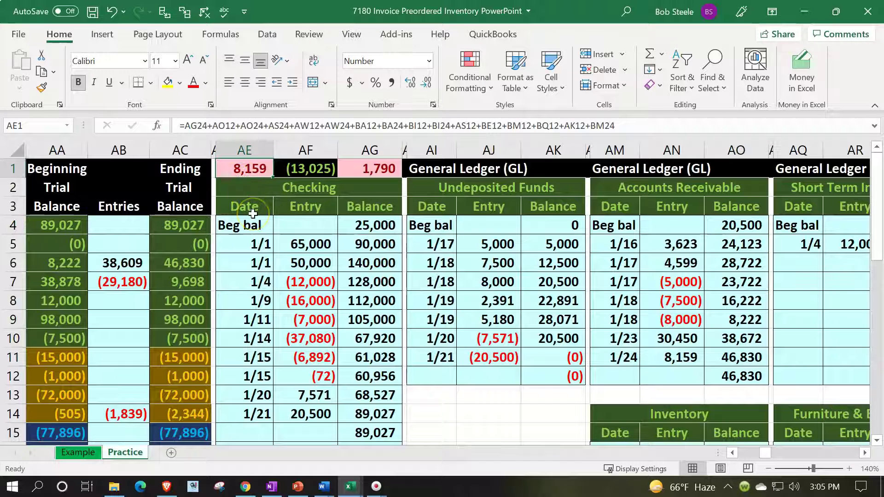
pyautogui.click(197, 262)
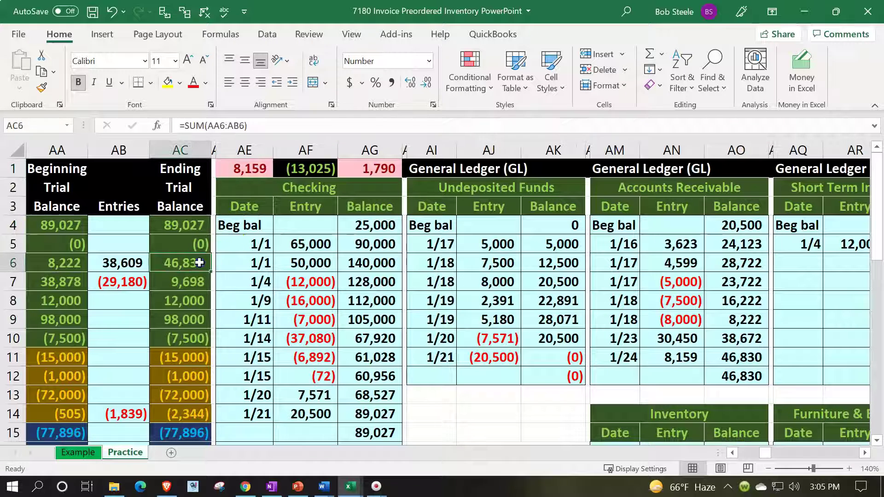
# Look up the Sales Tax Payable line in the journal and its row in the trial balance
pyautogui.press('Left')
pyautogui.press('Left')
pyautogui.press('Left')
pyautogui.press('Left')
pyautogui.press('Left')
pyautogui.press('Left')
pyautogui.press('Left')
pyautogui.press('Left')
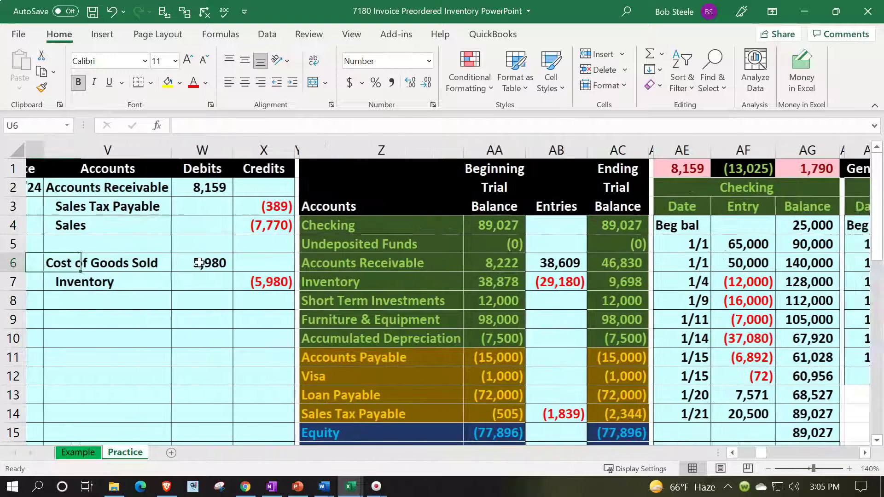
pyautogui.press('Up')
pyautogui.press('Up')
pyautogui.press('Up')
pyautogui.press('Right')
pyautogui.press('Right')
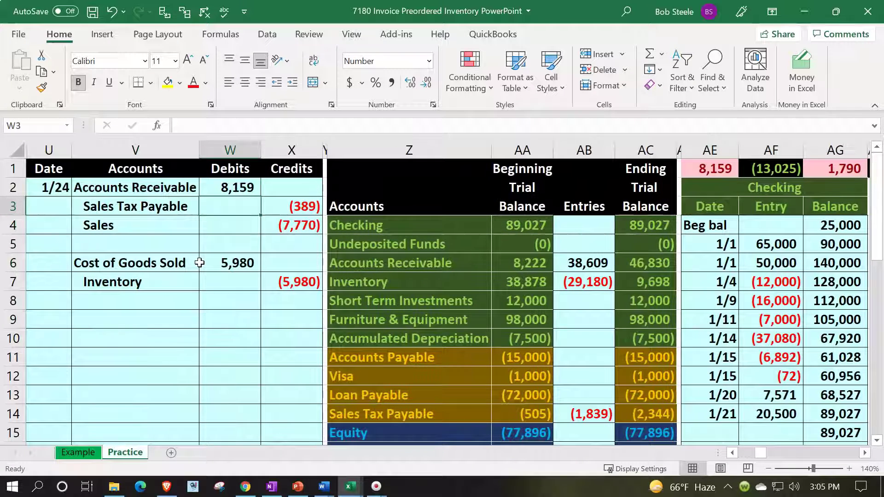
pyautogui.click(379, 415)
pyautogui.press('Right')
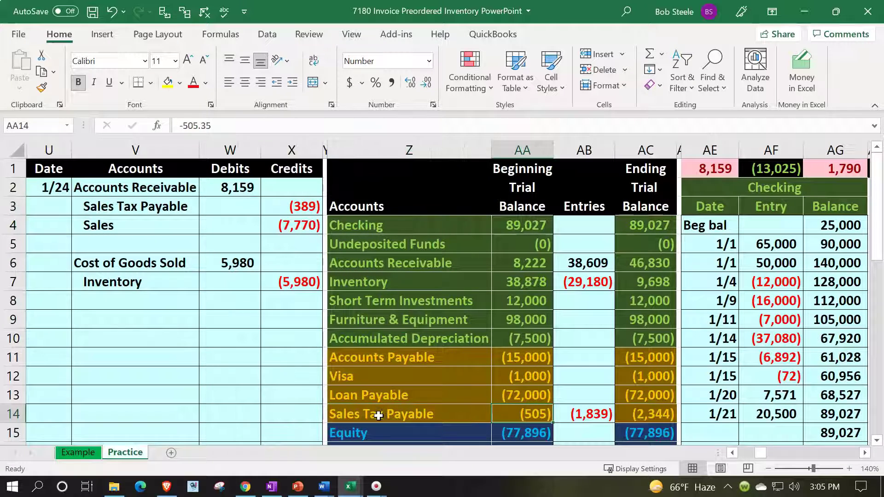
# Enter the date 1/24 in the next free row, BC9, of the Sales Tax Payable general ledger
pyautogui.press('Right')
pyautogui.press('Right')
pyautogui.press('Right')
pyautogui.press('Right')
pyautogui.press('Right')
pyautogui.press('Right')
pyautogui.press('Right')
pyautogui.press('Right')
pyautogui.press('Right')
pyautogui.press('Right')
pyautogui.press('Right')
pyautogui.press('Right')
pyautogui.press('Right')
pyautogui.press('Right')
pyautogui.press('Right')
pyautogui.press('Right')
pyautogui.press('Right')
pyautogui.press('Right')
pyautogui.press('Right')
pyautogui.press('Right')
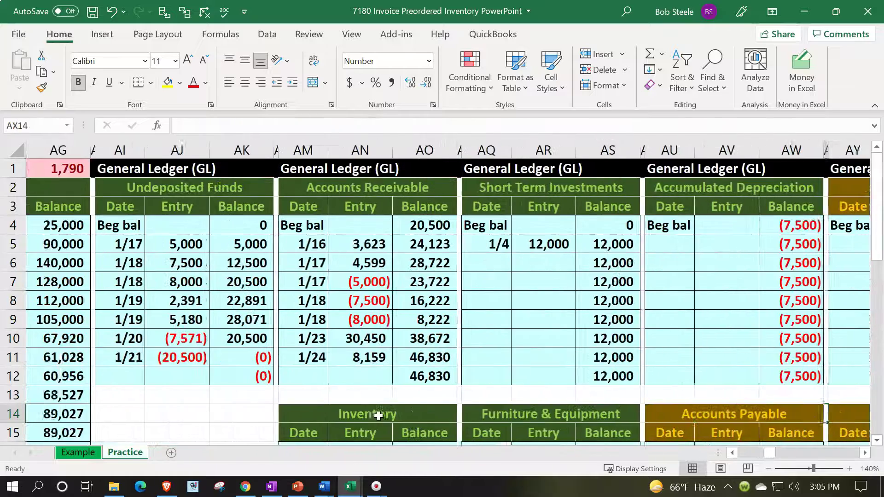
pyautogui.press('Right')
pyautogui.press('Right')
pyautogui.press('Right')
pyautogui.press('Right')
pyautogui.press('Right')
pyautogui.press('Right')
pyautogui.press('Right')
pyautogui.press('Up')
pyautogui.press('Up')
pyautogui.press('Up')
pyautogui.press('Up')
pyautogui.press('Up')
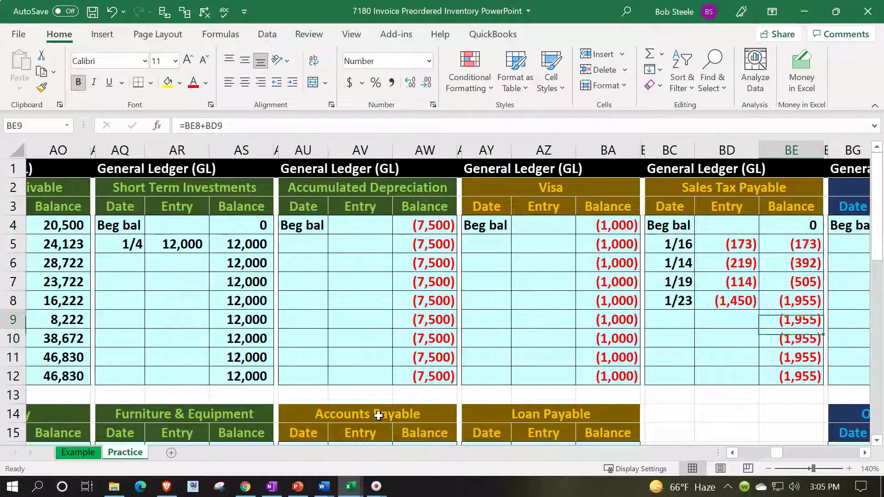
pyautogui.press('Left')
pyautogui.press('Left')
pyautogui.write('1/24')
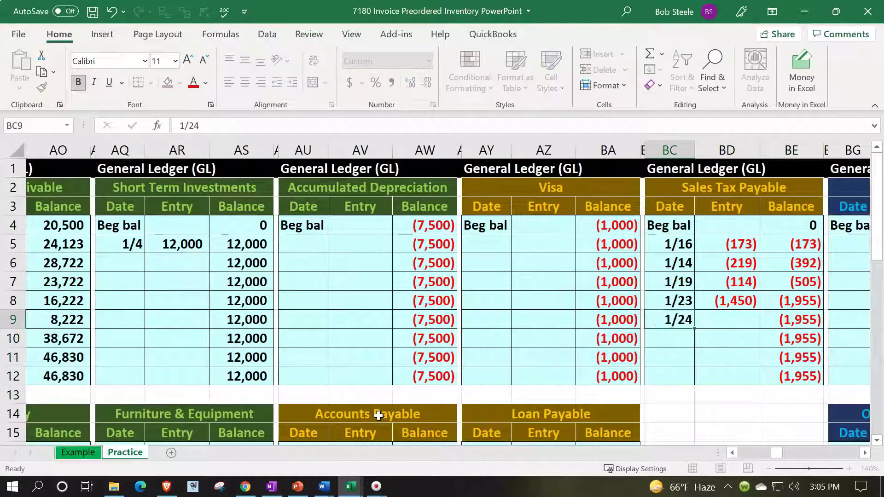
pyautogui.press('Tab')
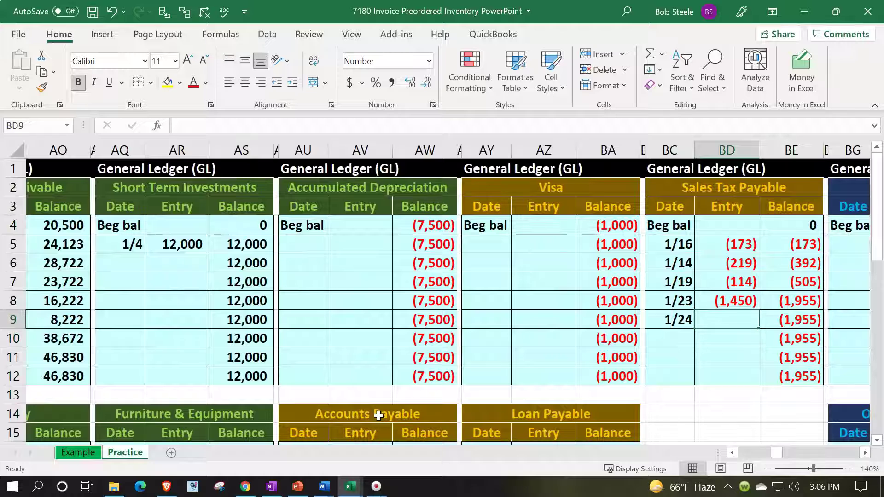
# Link the Sales Tax Payable ledger entry in BD9 to the journal's Sales Tax Payable credit in X3
pyautogui.write('=')
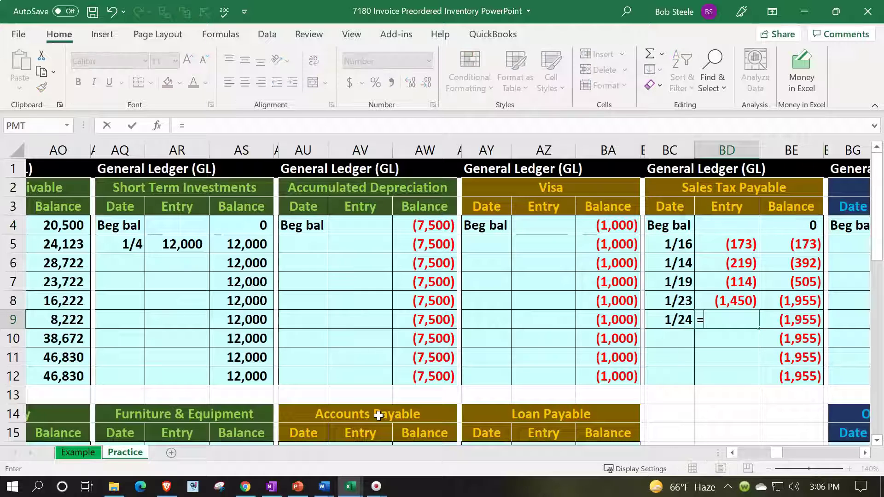
pyautogui.press('Left')
pyautogui.press('Left')
pyautogui.press('Left')
pyautogui.press('Left')
pyautogui.press('Left')
pyautogui.press('Left')
pyautogui.press('Left')
pyautogui.press('Left')
pyautogui.press('Left')
pyautogui.press('Left')
pyautogui.press('Left')
pyautogui.press('Left')
pyautogui.press('Left')
pyautogui.press('Left')
pyautogui.press('Left')
pyautogui.press('Left')
pyautogui.press('Left')
pyautogui.press('Left')
pyautogui.press('Left')
pyautogui.press('Left')
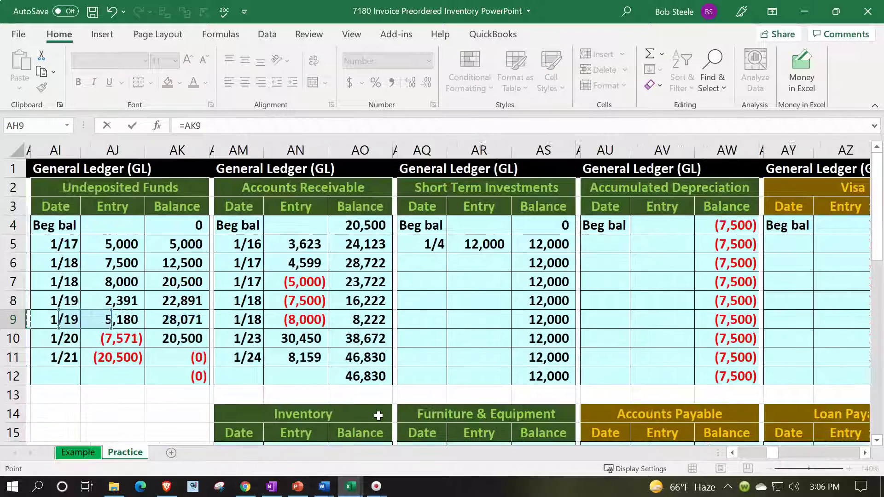
pyautogui.press('Up')
pyautogui.press('Up')
pyautogui.press('Up')
pyautogui.press('Up')
pyautogui.press('Up')
pyautogui.press('Right')
pyautogui.press('Right')
pyautogui.press('Right')
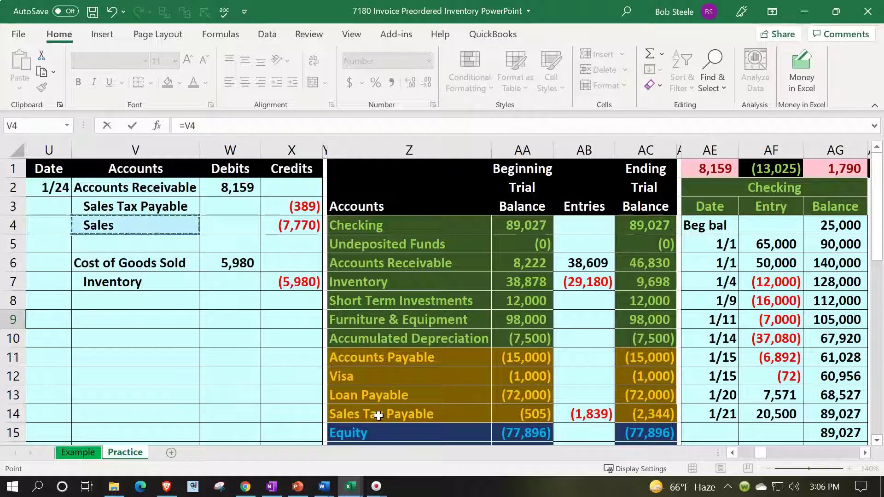
pyautogui.press('Up')
pyautogui.press('Return')
pyautogui.press('Right')
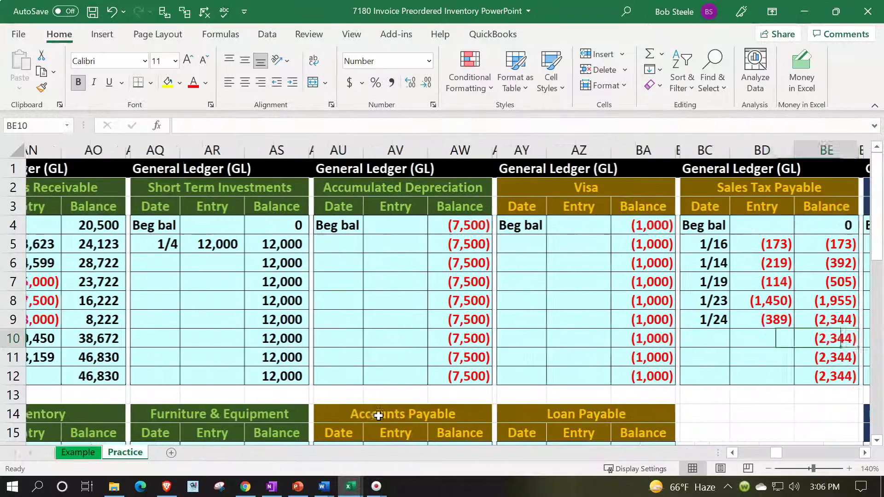
# Review the Sales Tax Payable ledger entry and balance in row 9 against the trial balance, and check the ledger difference in AE1
pyautogui.press('Up')
pyautogui.press('Up')
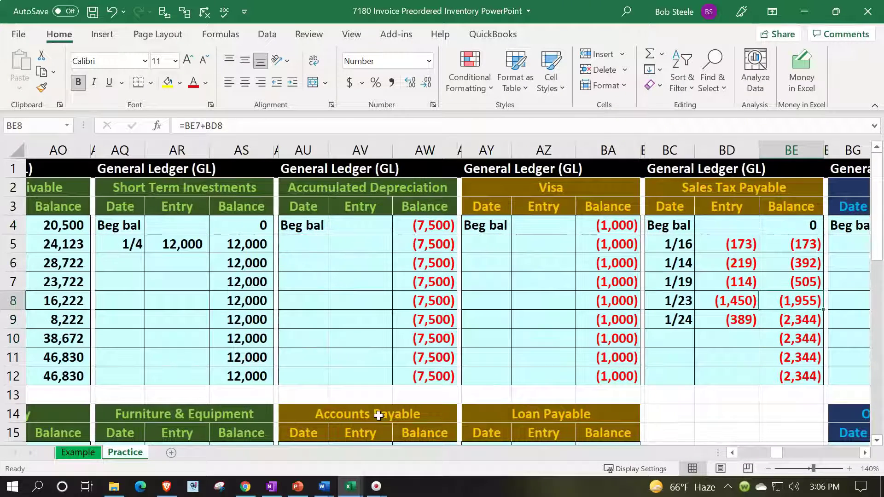
pyautogui.press('Left')
pyautogui.press('Down')
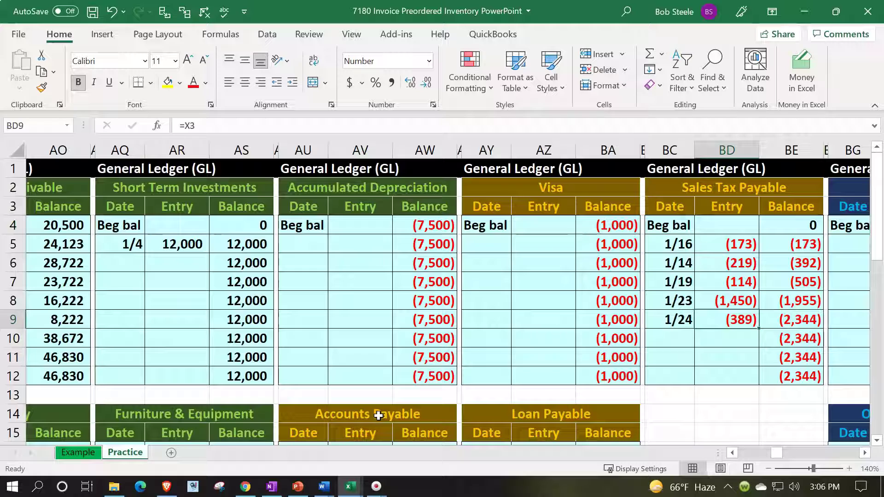
pyautogui.press('Right')
pyautogui.press('Left')
pyautogui.press('Left')
pyautogui.press('Left')
pyautogui.press('Left')
pyautogui.press('Left')
pyautogui.press('Left')
pyautogui.press('Left')
pyautogui.press('Left')
pyautogui.press('Left')
pyautogui.press('Left')
pyautogui.press('Left')
pyautogui.press('Left')
pyautogui.press('Left')
pyautogui.press('Left')
pyautogui.press('Left')
pyautogui.press('Left')
pyautogui.press('Left')
pyautogui.press('Left')
pyautogui.press('Left')
pyautogui.press('Left')
pyautogui.press('Left')
pyautogui.press('Left')
pyautogui.press('Left')
pyautogui.press('Left')
pyautogui.press('Left')
pyautogui.press('Left')
pyautogui.press('Left')
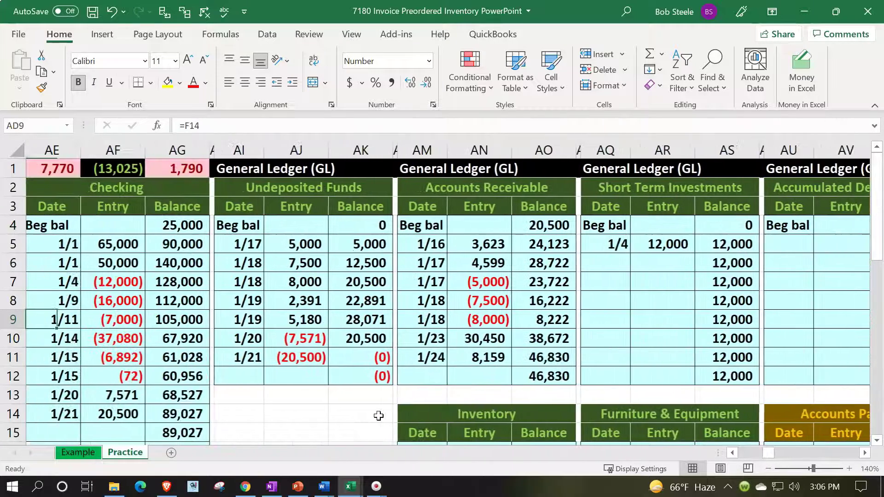
pyautogui.press('Down')
pyautogui.press('Down')
pyautogui.press('Right')
pyautogui.press('Right')
pyautogui.press('Down')
pyautogui.press('Down')
pyautogui.press('Down')
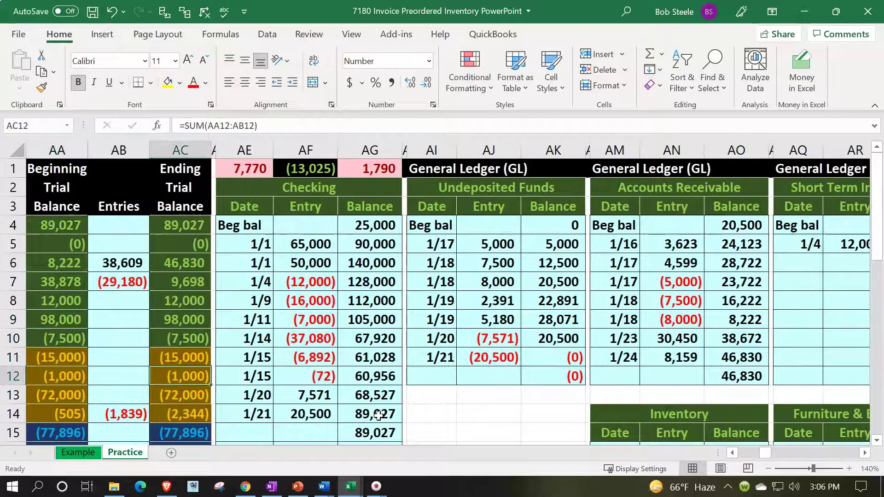
pyautogui.click(254, 174)
# Look up the journal's Sales credit in X4 and the Sales row in the trial balance, and inspect the Inventory entries formula in AB7
pyautogui.press('Left')
pyautogui.press('Left')
pyautogui.press('Left')
pyautogui.press('Left')
pyautogui.press('Left')
pyautogui.press('Left')
pyautogui.press('Left')
pyautogui.press('Left')
pyautogui.press('Left')
pyautogui.press('Left')
pyautogui.press('Down')
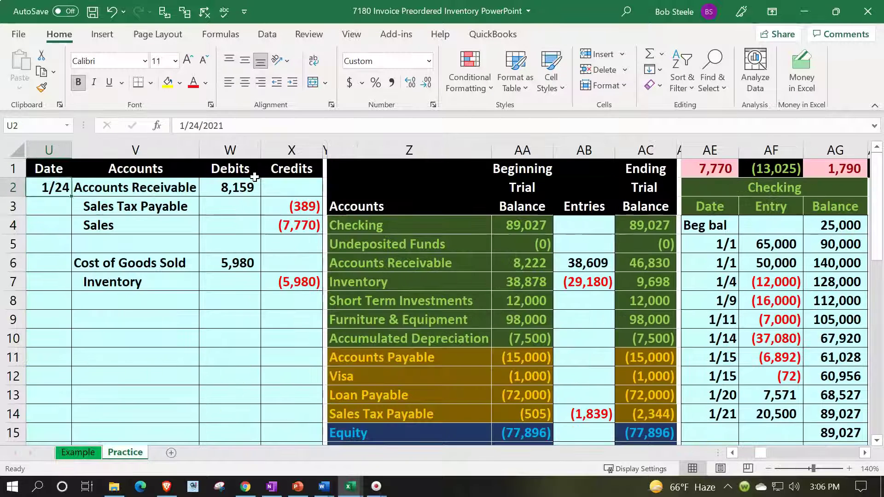
pyautogui.press('Down')
pyautogui.press('Down')
pyautogui.press('Right')
pyautogui.press('Right')
pyautogui.press('Right')
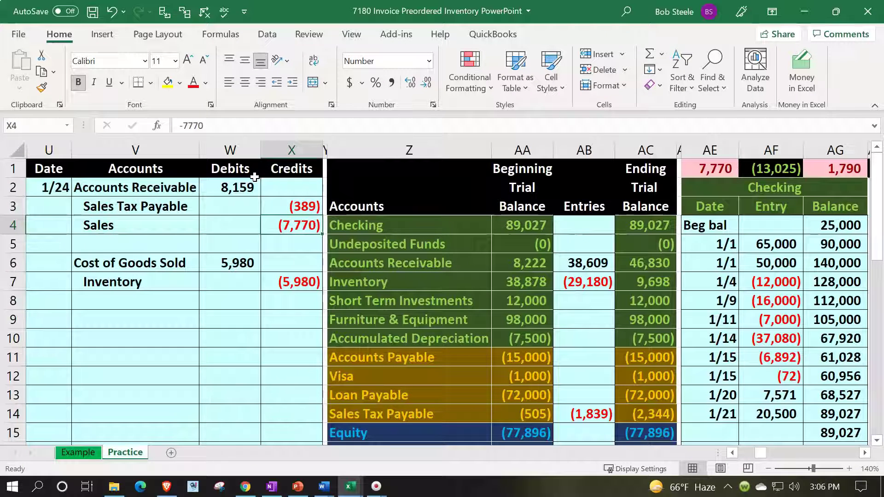
pyautogui.scroll(-2, 322, 309)
pyautogui.click(390, 363)
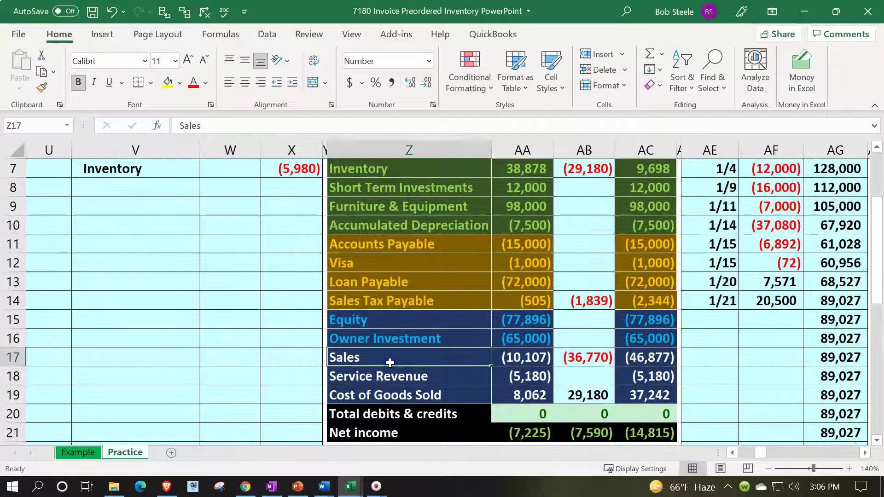
pyautogui.scroll(2, 390, 363)
pyautogui.click(579, 278)
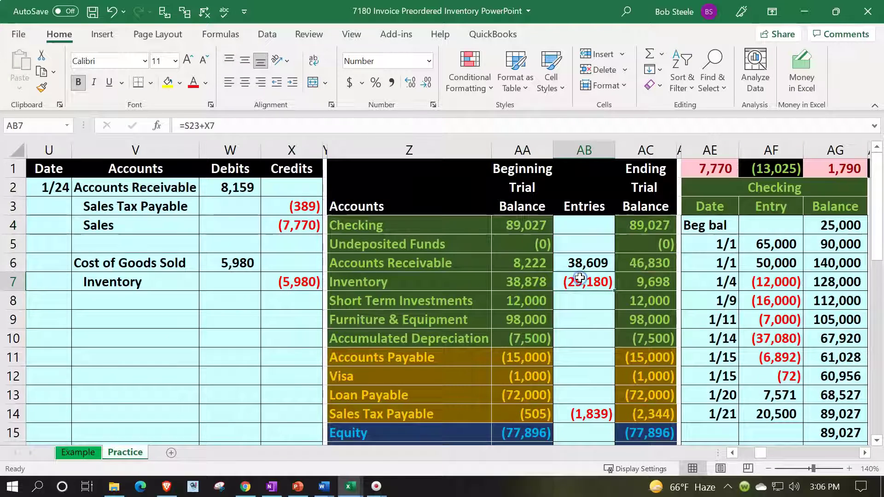
# Enter the date 1/24 in the next free row, BK9, of the Sales general ledger
pyautogui.press('Right')
pyautogui.press('Right')
pyautogui.press('Right')
pyautogui.press('Right')
pyautogui.press('Right')
pyautogui.press('Right')
pyautogui.press('Right')
pyautogui.press('Right')
pyautogui.press('Right')
pyautogui.press('Right')
pyautogui.press('Right')
pyautogui.press('Right')
pyautogui.press('Right')
pyautogui.press('Right')
pyautogui.press('Right')
pyautogui.press('Right')
pyautogui.press('Right')
pyautogui.press('Right')
pyautogui.press('Right')
pyautogui.press('Right')
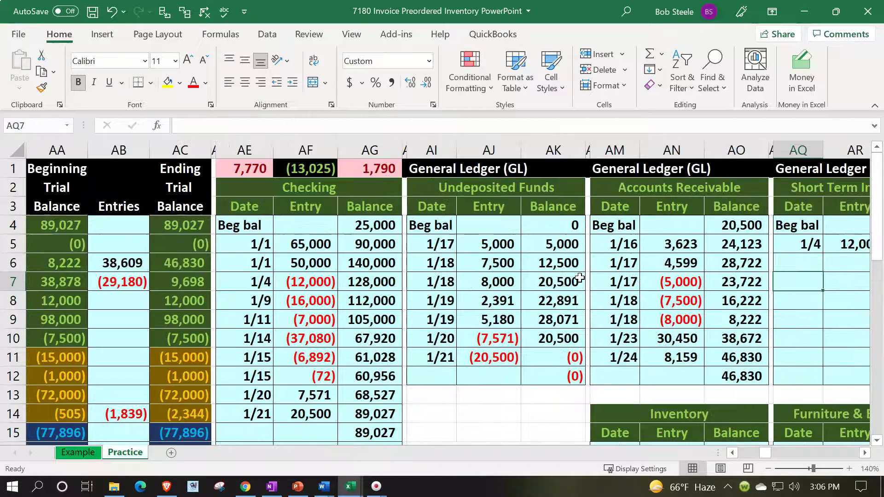
pyautogui.press('Right')
pyautogui.press('Right')
pyautogui.press('Right')
pyautogui.press('Right')
pyautogui.press('Right')
pyautogui.press('Right')
pyautogui.press('Right')
pyautogui.press('Right')
pyautogui.press('Right')
pyautogui.press('Right')
pyautogui.press('Right')
pyautogui.press('Right')
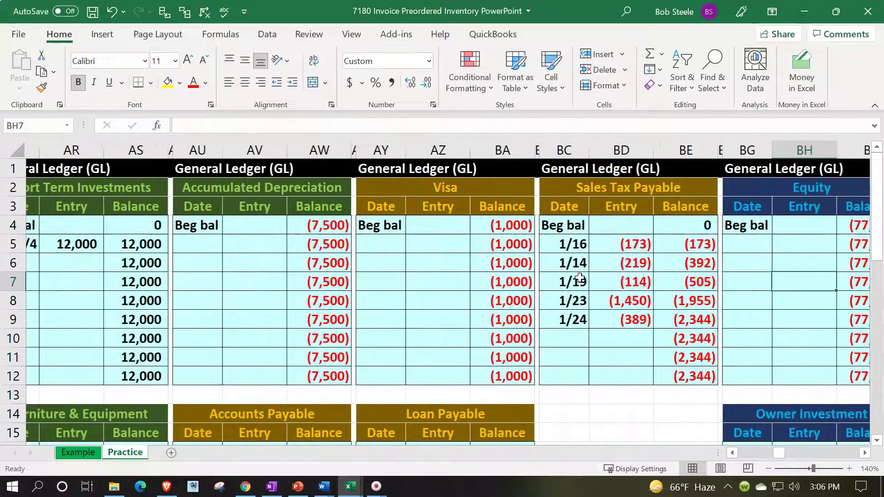
pyautogui.press('Right')
pyautogui.press('Right')
pyautogui.press('Right')
pyautogui.press('Right')
pyautogui.press('Right')
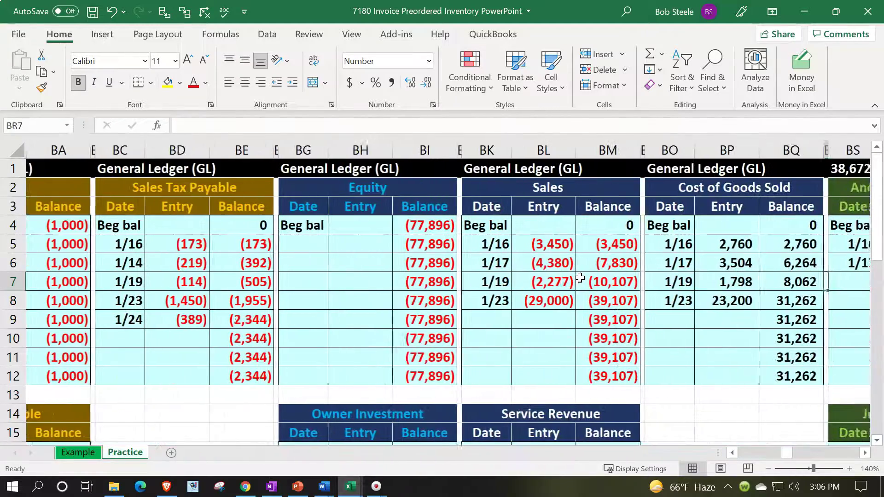
pyautogui.press('Left')
pyautogui.press('Left')
pyautogui.press('Left')
pyautogui.press('Left')
pyautogui.press('Left')
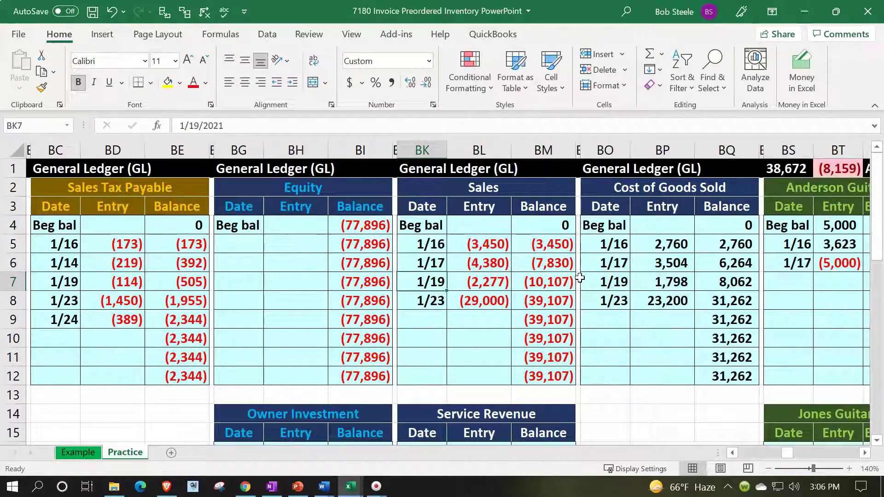
pyautogui.press('Down')
pyautogui.press('Down')
pyautogui.write('1/')
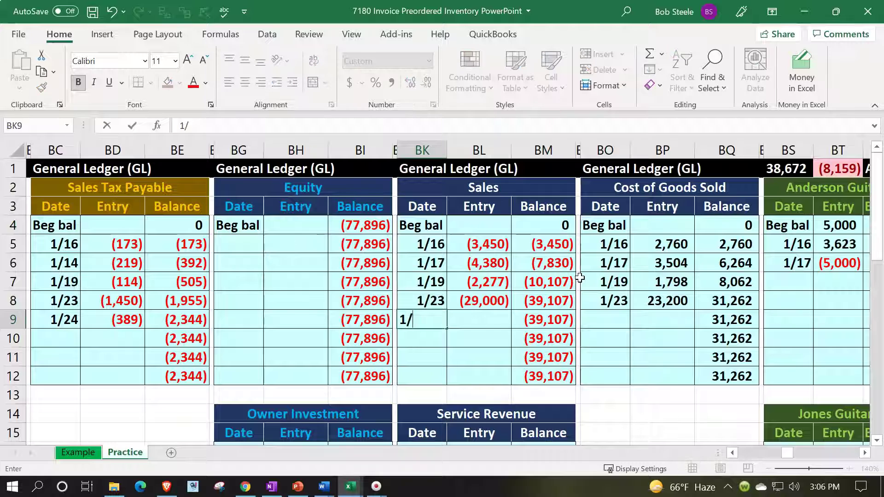
pyautogui.press('Return')
# Link the Sales ledger entry in BL9 to the journal's Cost of Goods Sold debit in W6
pyautogui.press('Right')
pyautogui.press('Up')
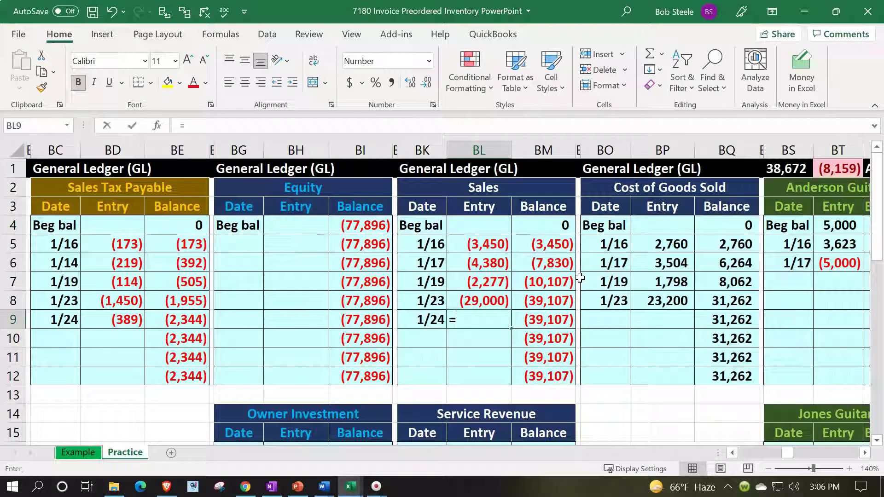
pyautogui.write('=')
pyautogui.press('Left')
pyautogui.press('Left')
pyautogui.press('Left')
pyautogui.press('Left')
pyautogui.press('Left')
pyautogui.press('Left')
pyautogui.press('Left')
pyautogui.press('Left')
pyautogui.press('Left')
pyautogui.press('Left')
pyautogui.press('Left')
pyautogui.press('Left')
pyautogui.press('Left')
pyautogui.press('Left')
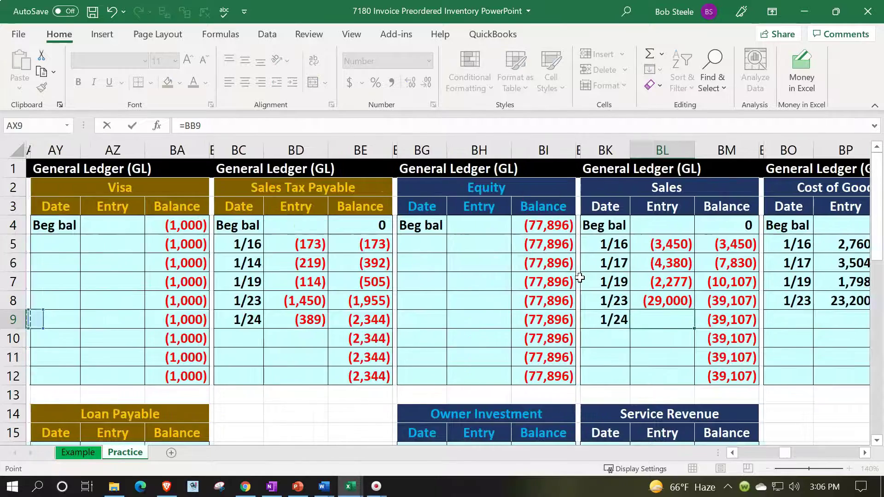
pyautogui.press('Left')
pyautogui.press('Left')
pyautogui.press('Left')
pyautogui.press('Left')
pyautogui.press('Left')
pyautogui.press('Left')
pyautogui.press('Left')
pyautogui.press('Left')
pyautogui.press('Left')
pyautogui.press('Left')
pyautogui.press('Left')
pyautogui.press('Left')
pyautogui.press('Left')
pyautogui.press('Left')
pyautogui.press('Left')
pyautogui.press('Left')
pyautogui.press('Left')
pyautogui.press('Left')
pyautogui.press('Left')
pyautogui.press('Left')
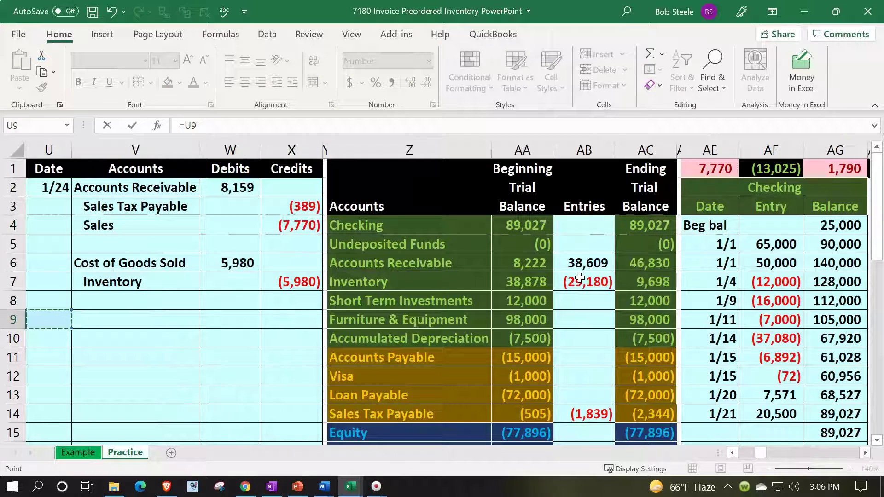
pyautogui.press('Right')
pyautogui.press('Right')
pyautogui.press('Up')
pyautogui.press('Up')
pyautogui.press('Up')
pyautogui.press('Return')
pyautogui.press('Left')
pyautogui.press('Left')
pyautogui.press('Up')
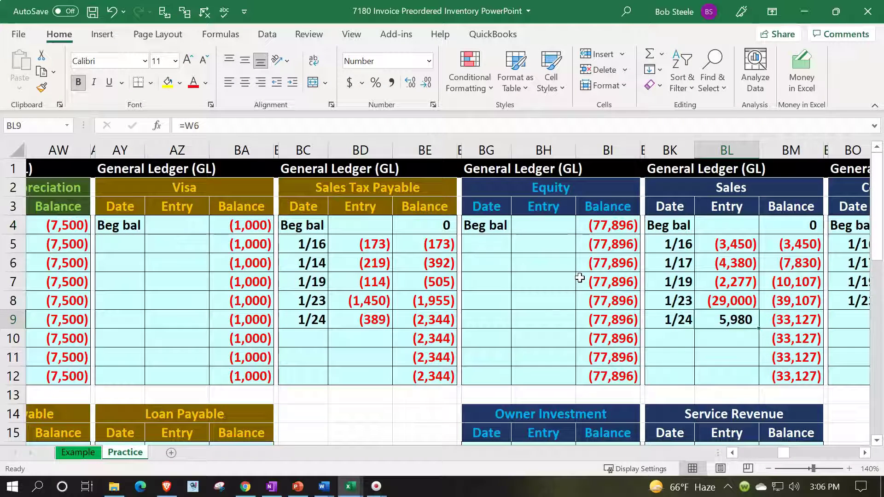
# Link the Sales ledger entry in BL9 to the journal's Sales credit in X4
pyautogui.write('=')
pyautogui.press('Left')
pyautogui.press('Left')
pyautogui.press('Left')
pyautogui.press('Left')
pyautogui.press('Left')
pyautogui.press('Left')
pyautogui.press('Left')
pyautogui.press('Left')
pyautogui.press('Left')
pyautogui.press('Left')
pyautogui.press('Left')
pyautogui.press('Left')
pyautogui.press('Left')
pyautogui.press('Left')
pyautogui.press('Left')
pyautogui.press('Left')
pyautogui.press('Left')
pyautogui.press('Left')
pyautogui.press('Left')
pyautogui.press('Left')
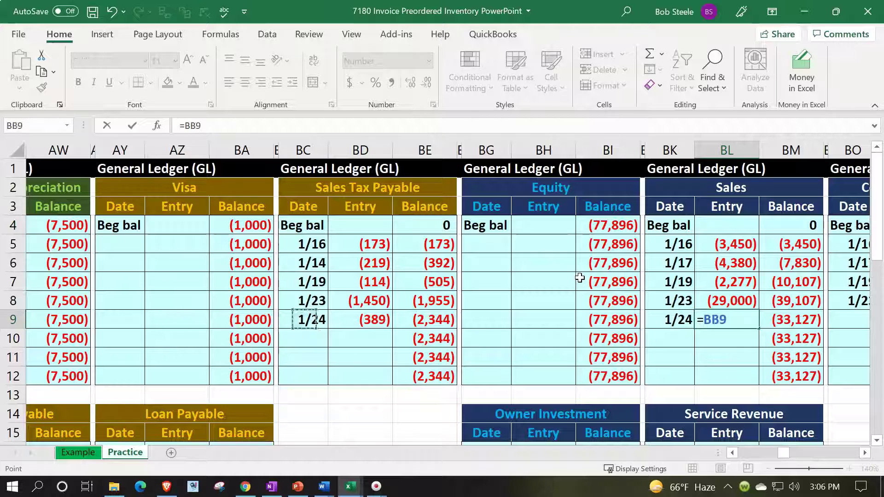
pyautogui.press('Left')
pyautogui.press('Left')
pyautogui.press('Left')
pyautogui.press('Left')
pyautogui.press('Left')
pyautogui.press('Left')
pyautogui.press('Left')
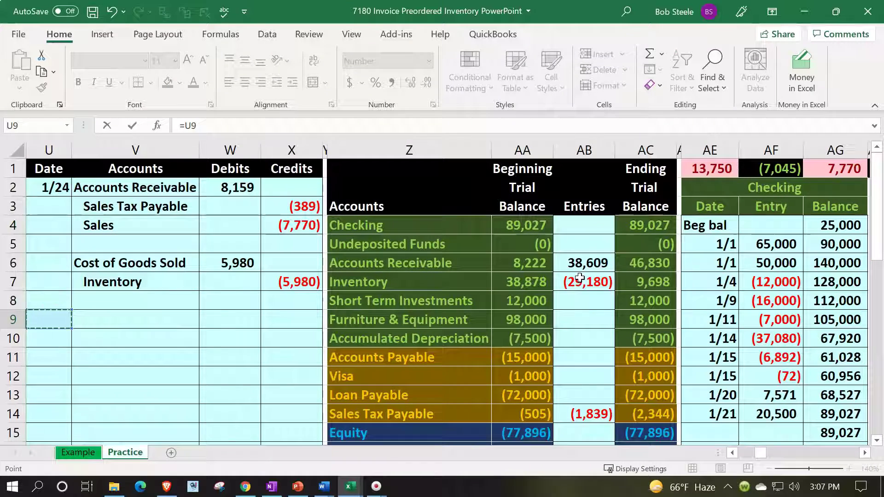
pyautogui.press('Up')
pyautogui.press('Up')
pyautogui.press('Up')
pyautogui.press('Up')
pyautogui.press('Right')
pyautogui.press('Right')
pyautogui.press('Right')
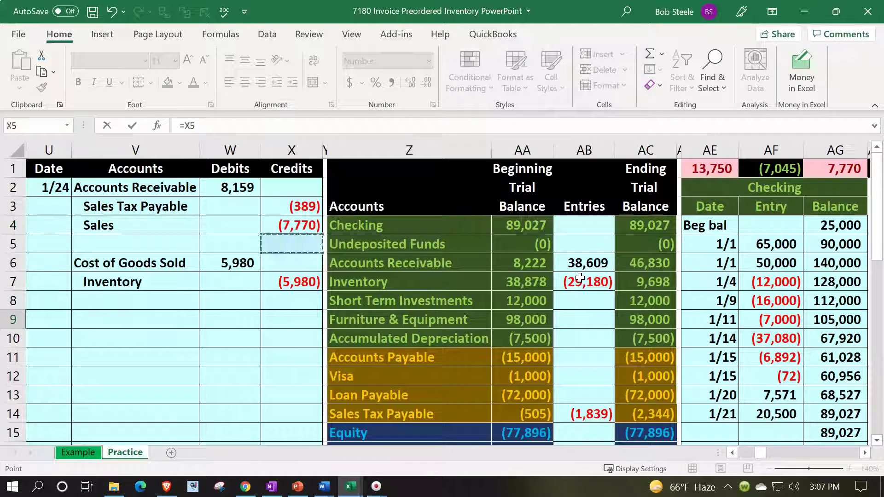
pyautogui.press('Up')
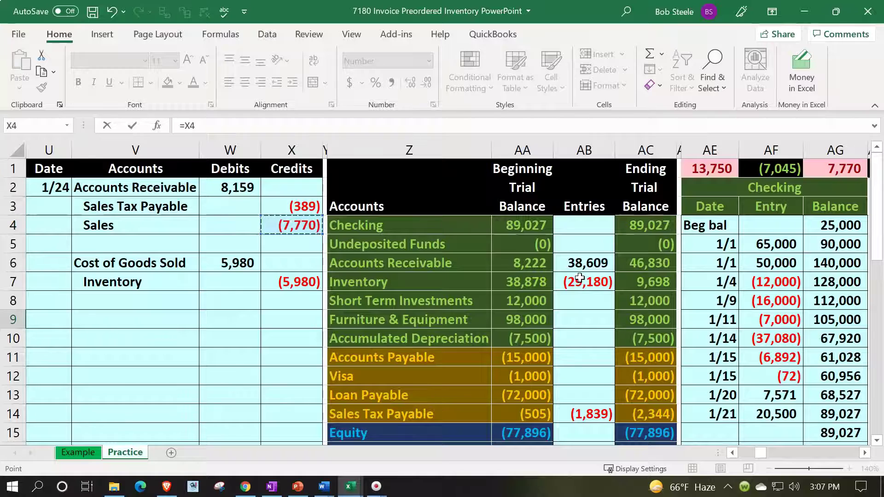
pyautogui.press('Return')
# Review the Sales ledger's 1/24 entry in row 9 and the running balance formula in BM9
pyautogui.press('Right')
pyautogui.press('Right')
pyautogui.press('Right')
pyautogui.press('Up')
pyautogui.press('Up')
pyautogui.press('Left')
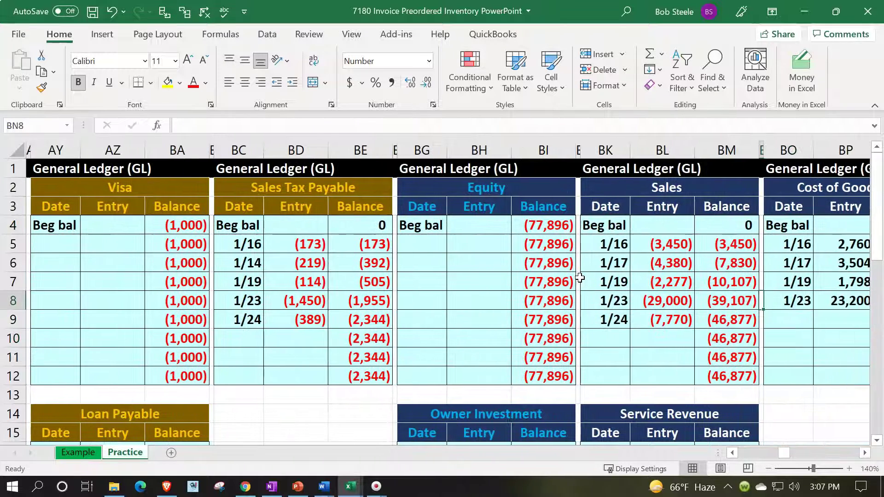
pyautogui.press('Left')
pyautogui.press('Down')
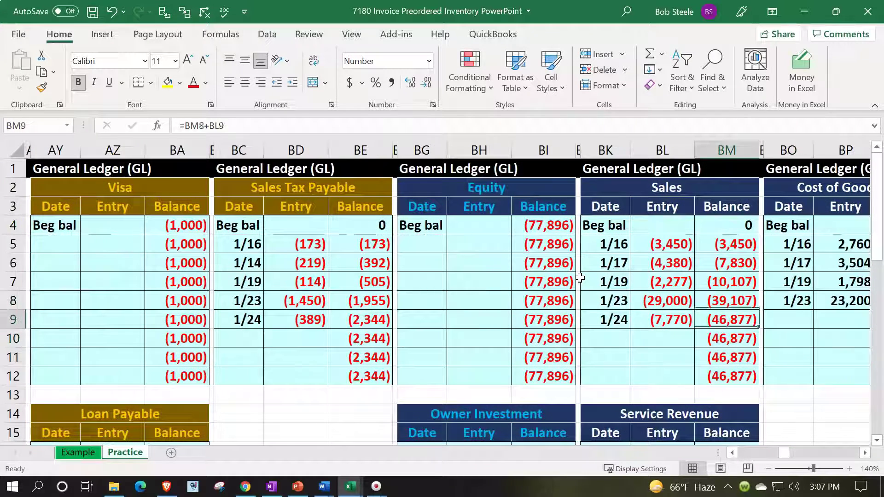
pyautogui.press('Left')
pyautogui.press('Right')
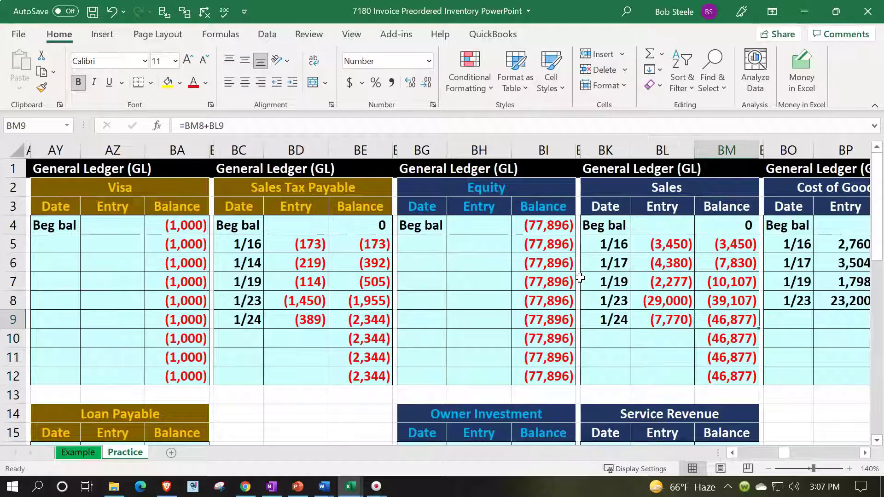
# Compare the Sales ledger balance with the trial balance's ending Sales amount, then check the out-of-balance figures above the Checking ledger
pyautogui.press('Left')
pyautogui.press('Left')
pyautogui.press('Left')
pyautogui.press('Left')
pyautogui.press('Left')
pyautogui.press('Left')
pyautogui.press('Left')
pyautogui.press('Left')
pyautogui.press('Left')
pyautogui.press('Left')
pyautogui.press('Left')
pyautogui.press('Left')
pyautogui.press('Left')
pyautogui.press('Left')
pyautogui.press('Left')
pyautogui.press('Left')
pyautogui.press('Left')
pyautogui.press('Left')
pyautogui.press('Left')
pyautogui.press('Left')
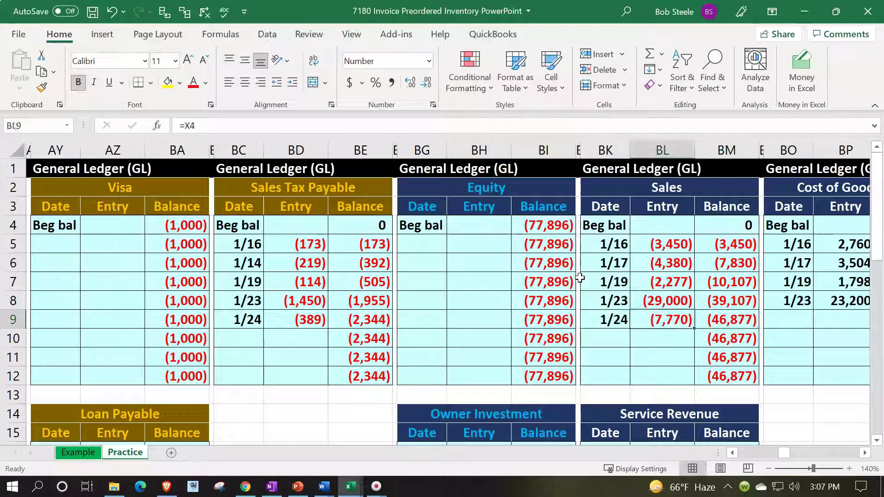
pyautogui.press('Left')
pyautogui.press('Left')
pyautogui.press('Left')
pyautogui.press('Left')
pyautogui.press('Left')
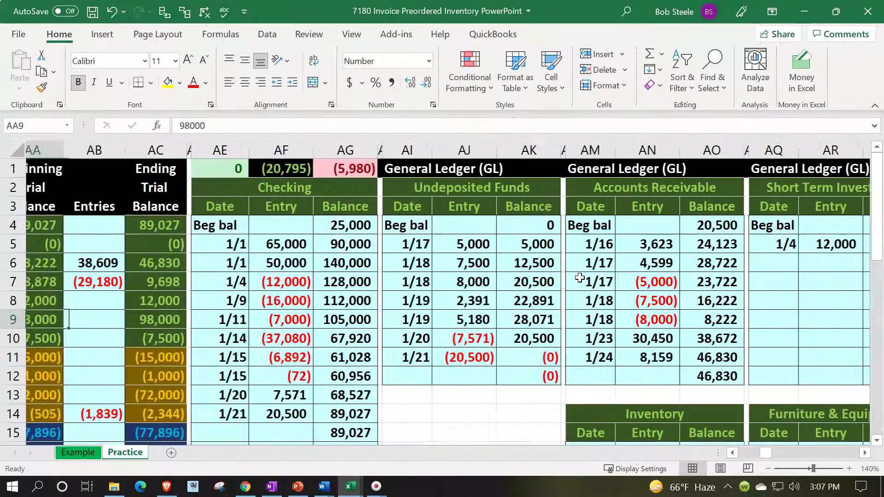
pyautogui.scroll(-1, 579, 277)
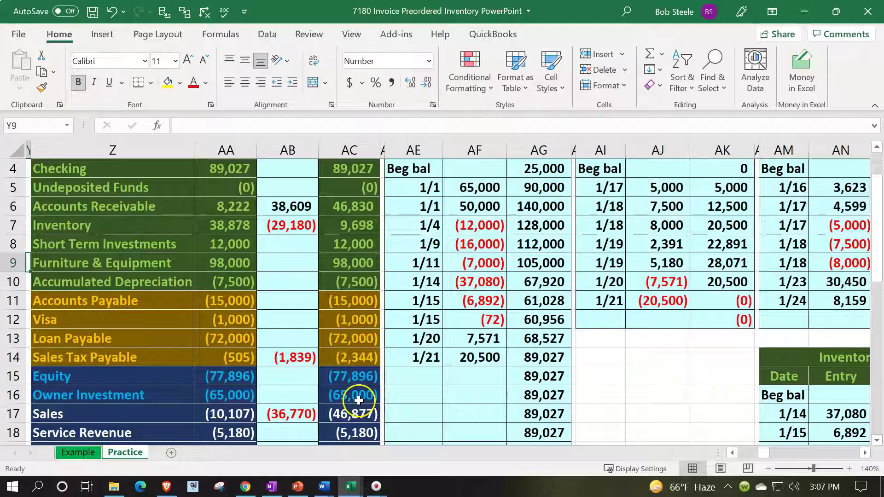
pyautogui.click(364, 414)
pyautogui.scroll(1, 370, 413)
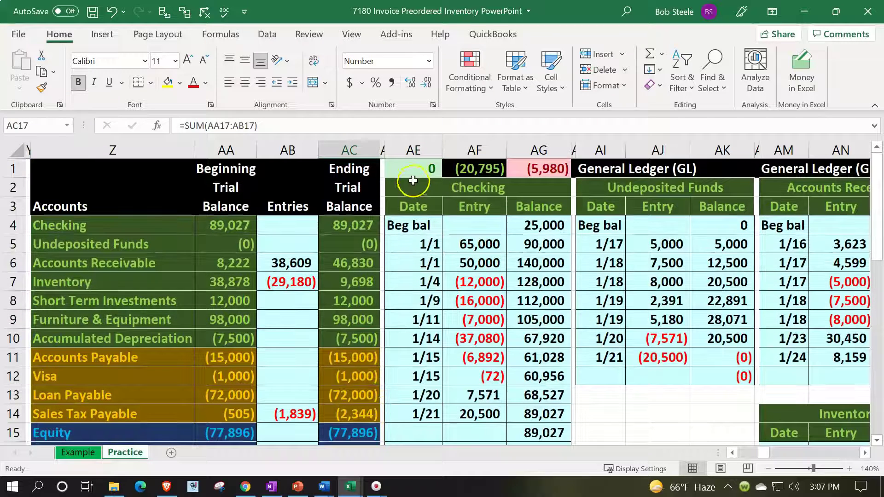
pyautogui.click(414, 169)
pyautogui.click(512, 169)
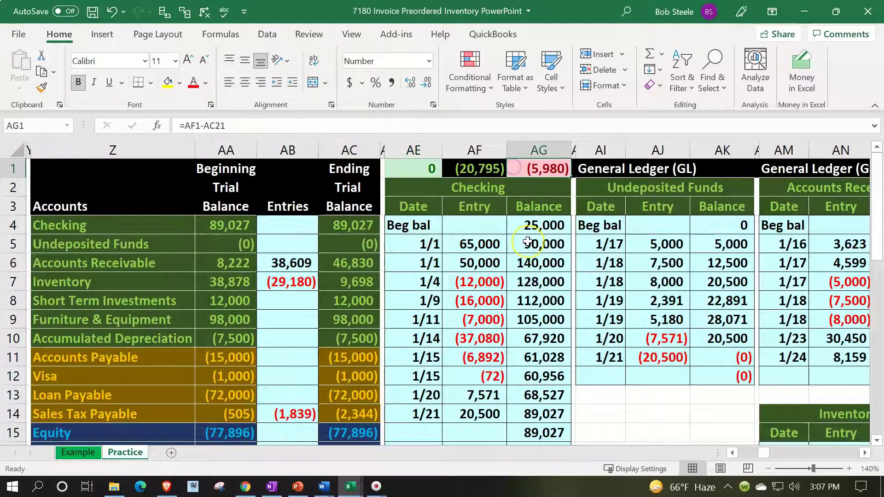
# Examine the journal's Cost of Goods Sold line in row 6 and the matching Cost of Goods Sold row in the trial balance
pyautogui.press('Left')
pyautogui.press('Left')
pyautogui.press('Left')
pyautogui.press('Left')
pyautogui.press('Left')
pyautogui.press('Left')
pyautogui.press('Left')
pyautogui.press('Left')
pyautogui.press('Left')
pyautogui.press('Left')
pyautogui.press('Left')
pyautogui.press('Left')
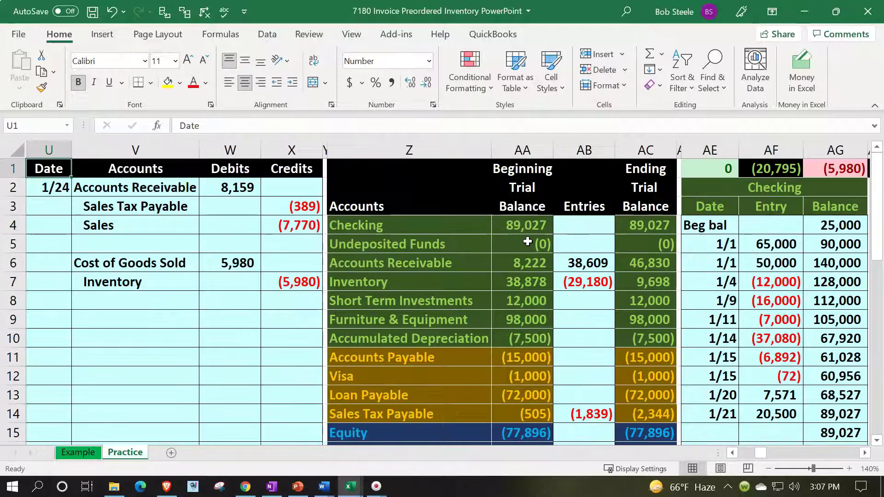
pyautogui.press('Down')
pyautogui.press('Down')
pyautogui.press('Down')
pyautogui.press('Down')
pyautogui.press('Down')
pyautogui.press('Right')
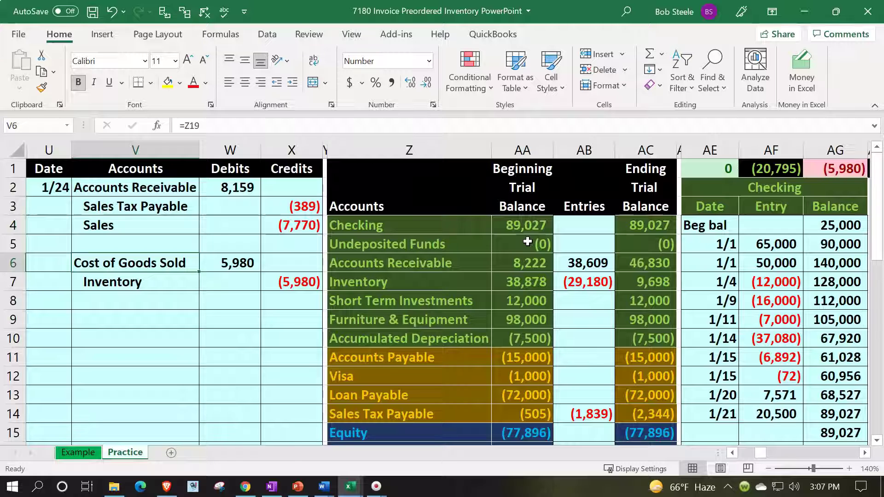
pyautogui.scroll(-2, 527, 242)
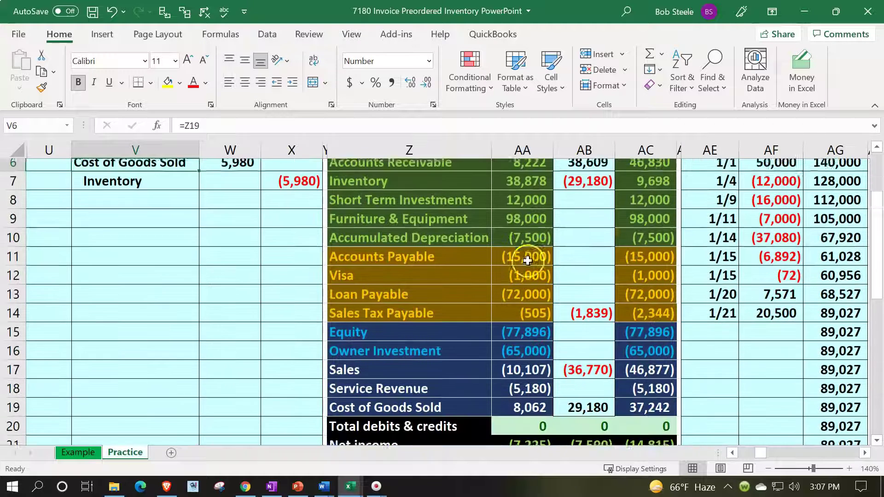
pyautogui.scroll(1, 445, 364)
pyautogui.scroll(2, 445, 364)
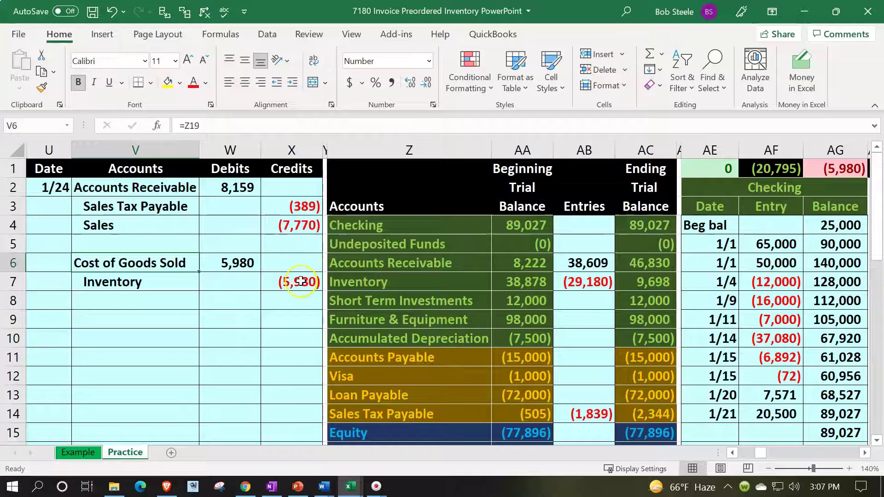
# Enter the date 1/24 in the next free row, BO9, of the Cost of Goods Sold general ledger
pyautogui.press('Right')
pyautogui.press('Right')
pyautogui.press('Right')
pyautogui.press('Right')
pyautogui.press('Right')
pyautogui.press('Right')
pyautogui.press('Right')
pyautogui.press('Right')
pyautogui.press('Right')
pyautogui.press('Right')
pyautogui.press('Right')
pyautogui.press('Right')
pyautogui.press('Right')
pyautogui.press('Right')
pyautogui.press('Right')
pyautogui.press('Right')
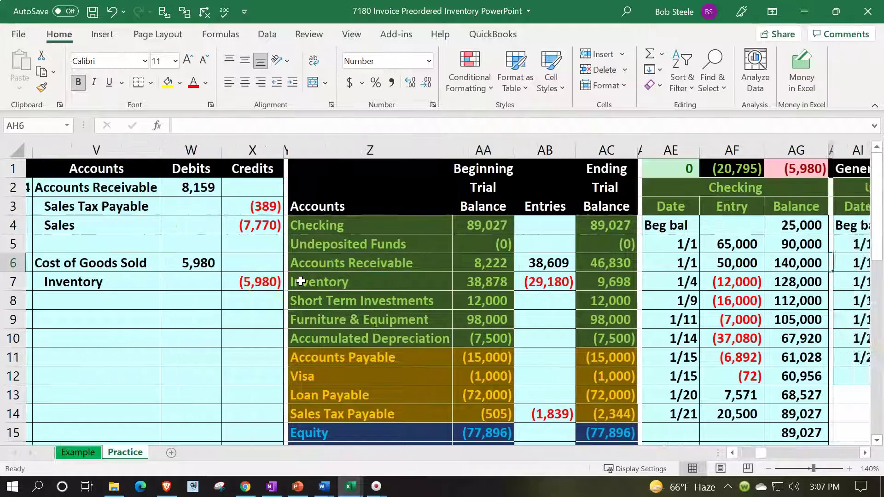
pyautogui.press('Right')
pyautogui.press('Right')
pyautogui.press('Right')
pyautogui.press('Right')
pyautogui.press('Right')
pyautogui.press('Right')
pyautogui.press('Right')
pyautogui.press('Right')
pyautogui.press('Right')
pyautogui.press('Right')
pyautogui.press('Right')
pyautogui.press('Right')
pyautogui.press('Right')
pyautogui.press('Right')
pyautogui.press('Right')
pyautogui.press('Right')
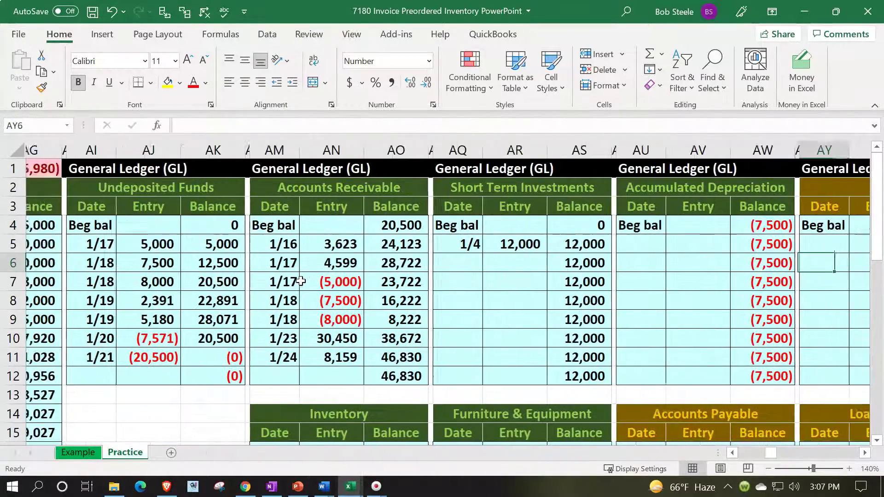
pyautogui.press('Right')
pyautogui.press('Right')
pyautogui.press('Right')
pyautogui.press('Right')
pyautogui.press('Right')
pyautogui.press('Right')
pyautogui.press('Right')
pyautogui.press('Right')
pyautogui.press('Right')
pyautogui.press('Right')
pyautogui.press('Right')
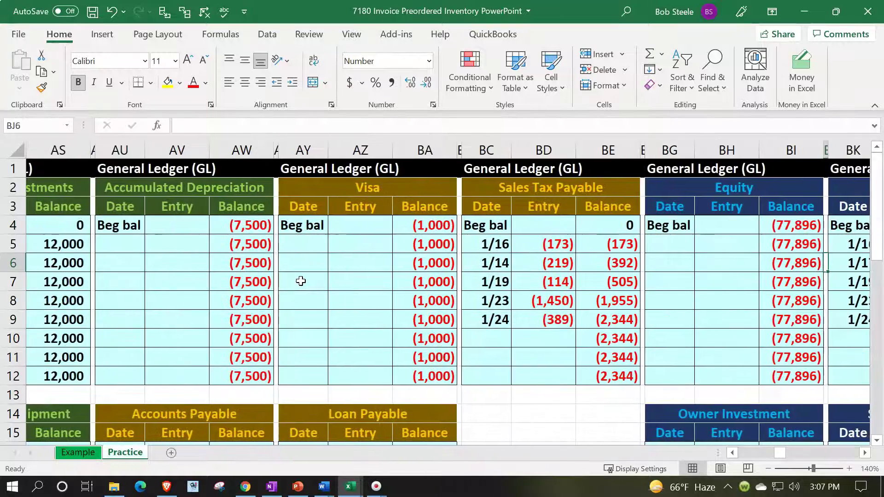
pyautogui.press('Right')
pyautogui.press('Right')
pyautogui.press('Right')
pyautogui.press('Right')
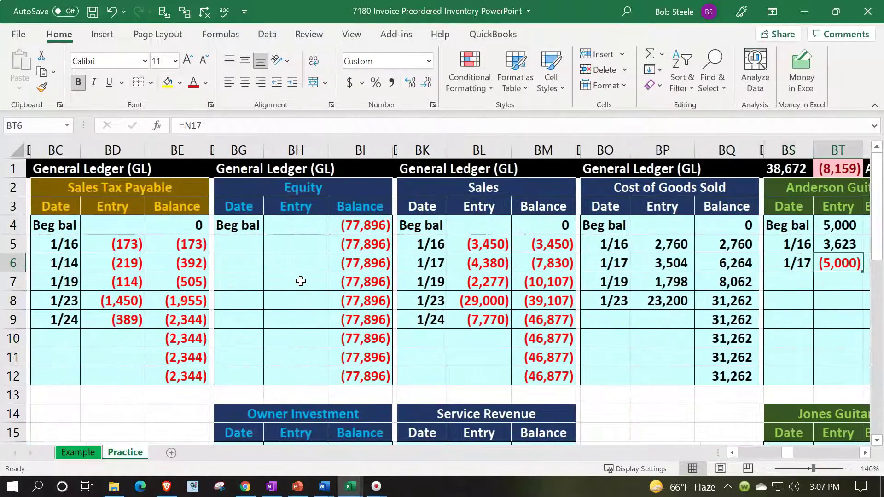
pyautogui.press('Left')
pyautogui.press('Left')
pyautogui.press('Down')
pyautogui.press('Down')
pyautogui.press('Down')
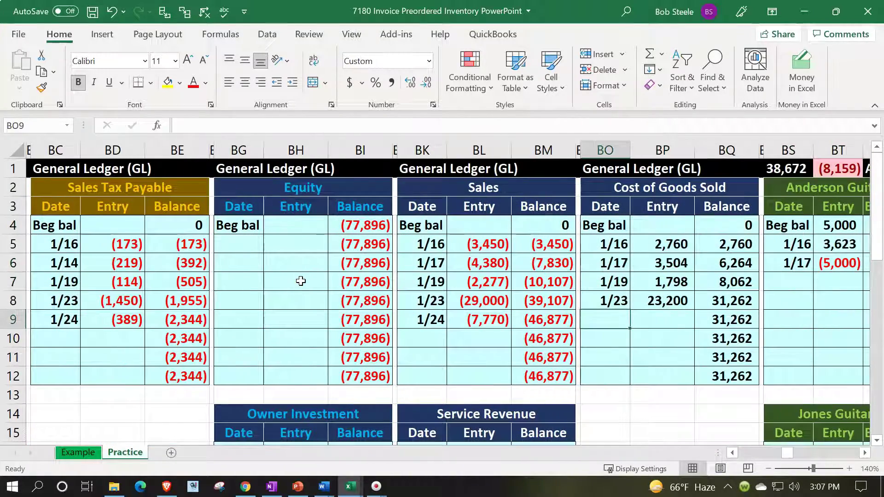
pyautogui.write('1/24')
pyautogui.press('Return')
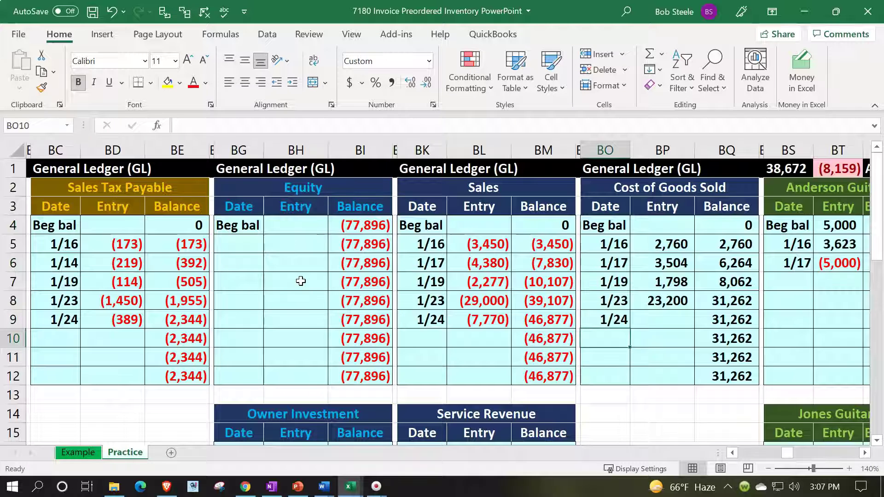
# Link the Cost of Goods Sold ledger entry in BP9 to the journal's Cost of Goods Sold debit in W6
pyautogui.press('Right')
pyautogui.press('Up')
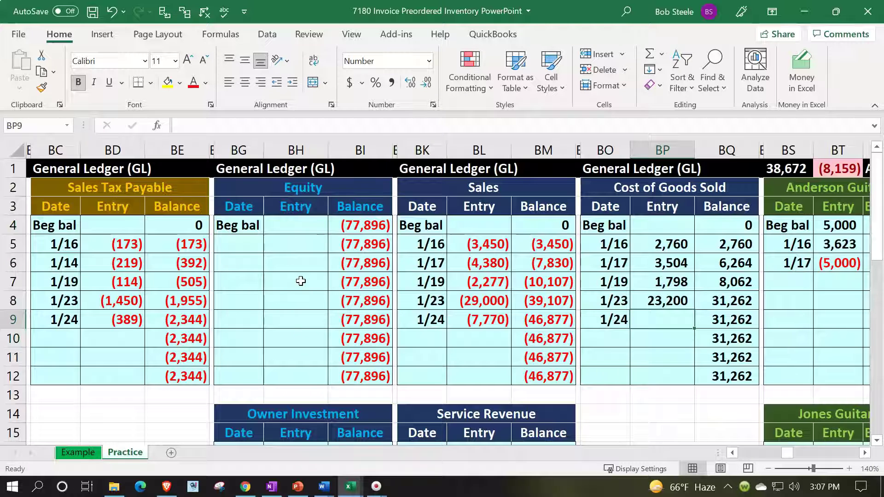
pyautogui.write('=')
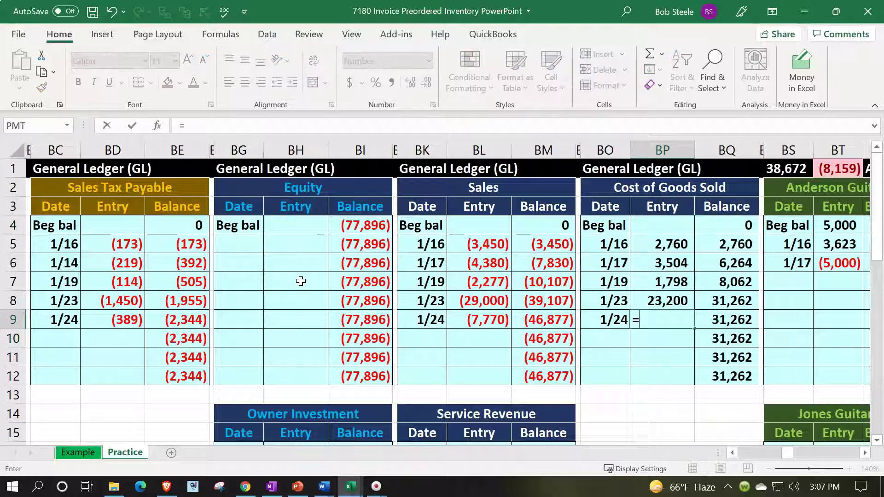
pyautogui.press('Left')
pyautogui.press('Left')
pyautogui.press('Left')
pyautogui.press('Left')
pyautogui.press('Left')
pyautogui.press('Left')
pyautogui.press('Left')
pyautogui.press('Left')
pyautogui.press('Left')
pyautogui.press('Left')
pyautogui.press('Left')
pyautogui.press('Left')
pyautogui.press('Left')
pyautogui.press('Left')
pyautogui.press('Left')
pyautogui.press('Left')
pyautogui.press('Left')
pyautogui.press('Left')
pyautogui.press('Left')
pyautogui.press('Left')
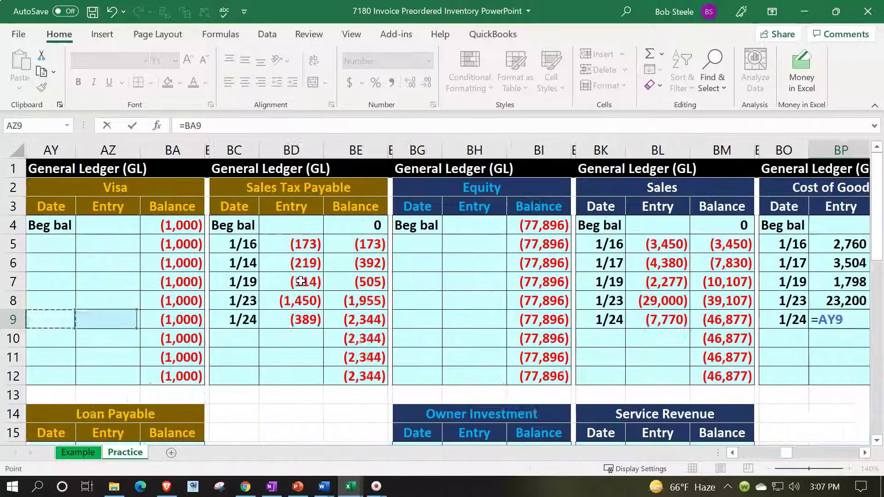
pyautogui.press('Left')
pyautogui.press('Left')
pyautogui.press('Left')
pyautogui.press('Left')
pyautogui.press('Left')
pyautogui.press('Left')
pyautogui.press('Left')
pyautogui.press('Left')
pyautogui.press('Left')
pyautogui.press('Left')
pyautogui.press('Left')
pyautogui.press('Left')
pyautogui.press('Left')
pyautogui.press('Left')
pyautogui.press('Left')
pyautogui.press('Left')
pyautogui.press('Left')
pyautogui.press('Left')
pyautogui.press('Left')
pyautogui.press('Left')
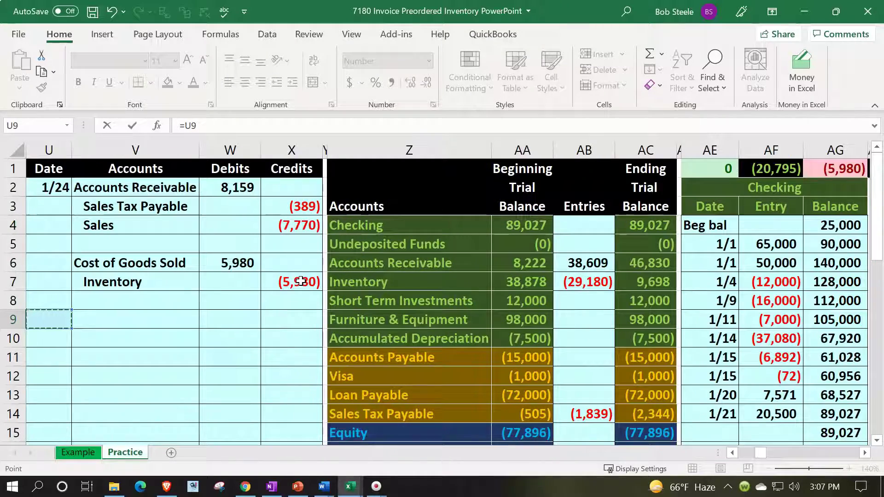
pyautogui.press('Right')
pyautogui.press('Right')
pyautogui.press('Up')
pyautogui.press('Up')
pyautogui.press('Up')
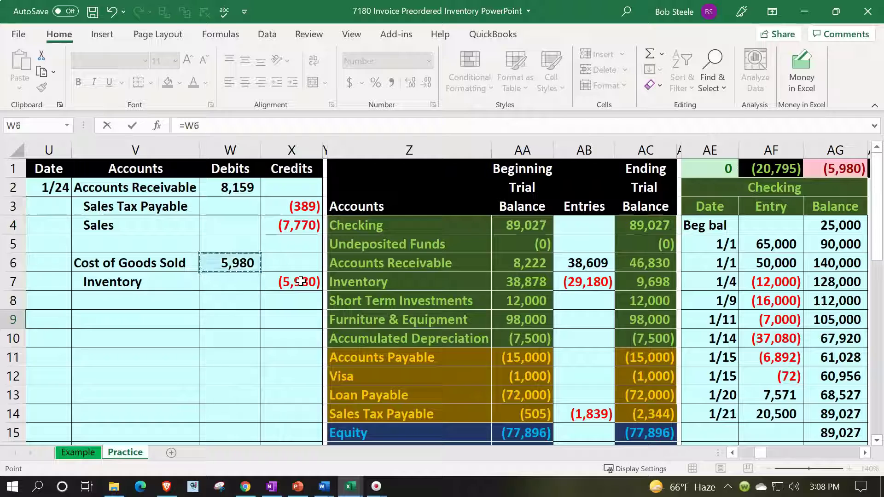
pyautogui.press('Return')
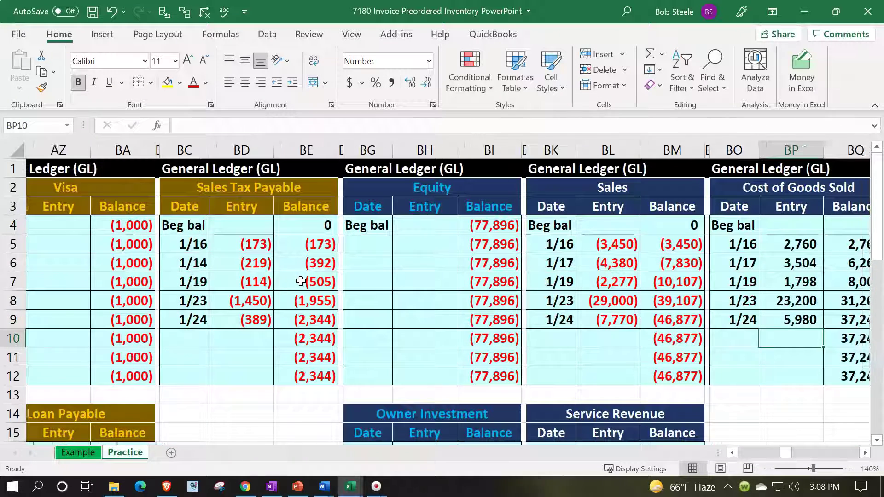
# Review the running balance formulas around the 1/24 entry in the Cost of Goods Sold ledger's column BQ
pyautogui.press('Right')
pyautogui.press('Right')
pyautogui.press('Up')
pyautogui.press('Up')
pyautogui.press('Left')
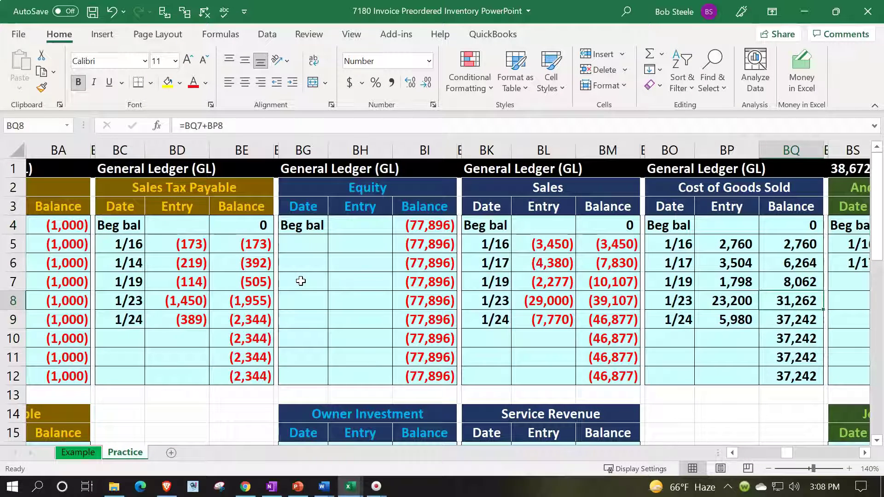
# Compare the Cost of Goods Sold ledger's balance with the trial balance's ending figure in AC19, and inspect the check total in AE1
pyautogui.press('Down')
pyautogui.press('Left')
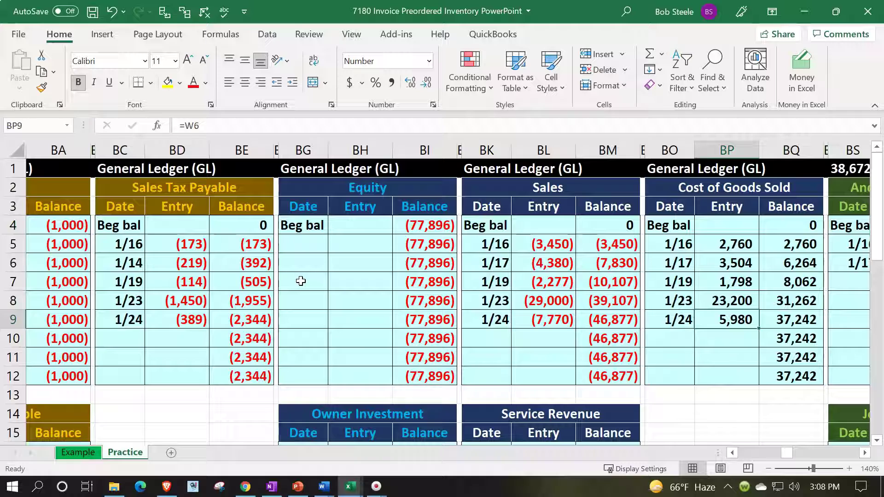
pyautogui.press('Right')
pyautogui.press('Left')
pyautogui.press('Left')
pyautogui.press('Left')
pyautogui.press('Left')
pyautogui.press('Left')
pyautogui.press('Left')
pyautogui.press('Left')
pyautogui.press('Left')
pyautogui.press('Left')
pyautogui.press('Left')
pyautogui.press('Left')
pyautogui.press('Left')
pyautogui.press('Left')
pyautogui.press('Left')
pyautogui.press('Left')
pyautogui.press('Left')
pyautogui.press('Left')
pyautogui.press('Left')
pyautogui.press('Left')
pyautogui.press('Left')
pyautogui.press('Left')
pyautogui.press('Left')
pyautogui.press('Left')
pyautogui.press('Left')
pyautogui.press('Left')
pyautogui.press('Left')
pyautogui.press('Left')
pyautogui.press('Left')
pyautogui.press('Left')
pyautogui.press('Left')
pyautogui.press('Left')
pyautogui.press('Left')
pyautogui.press('Left')
pyautogui.press('Left')
pyautogui.press('Left')
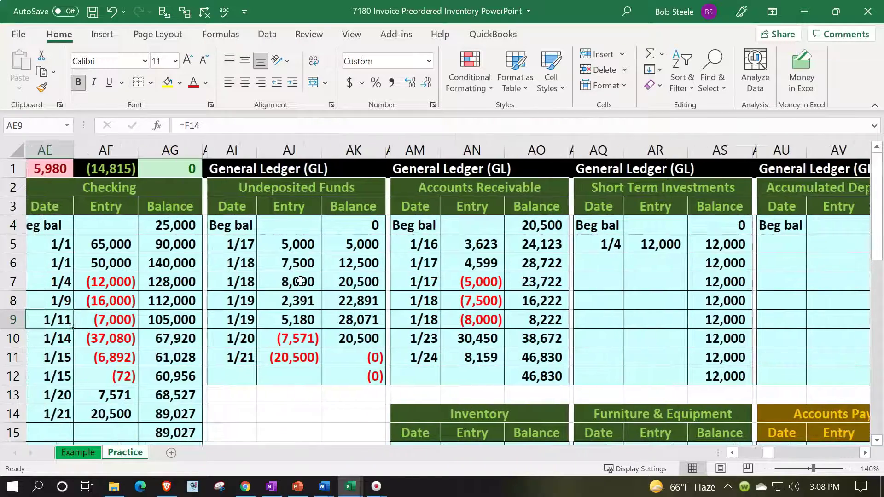
pyautogui.scroll(-2, 301, 281)
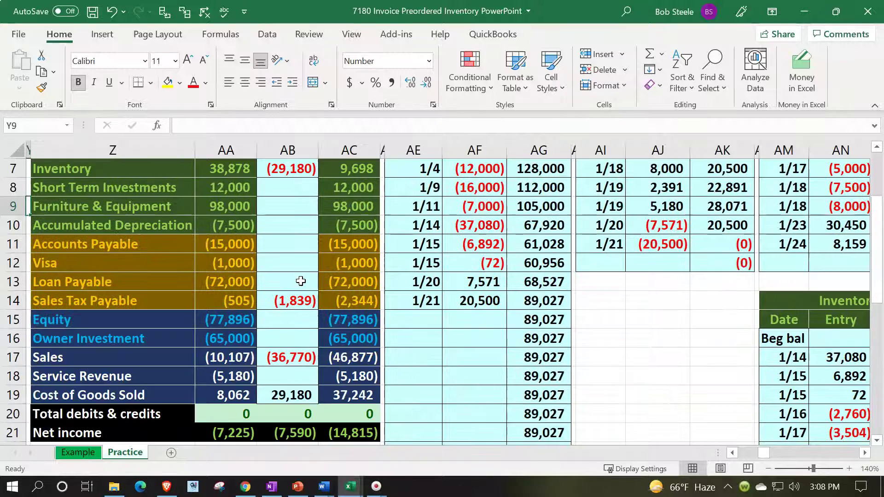
pyautogui.click(340, 395)
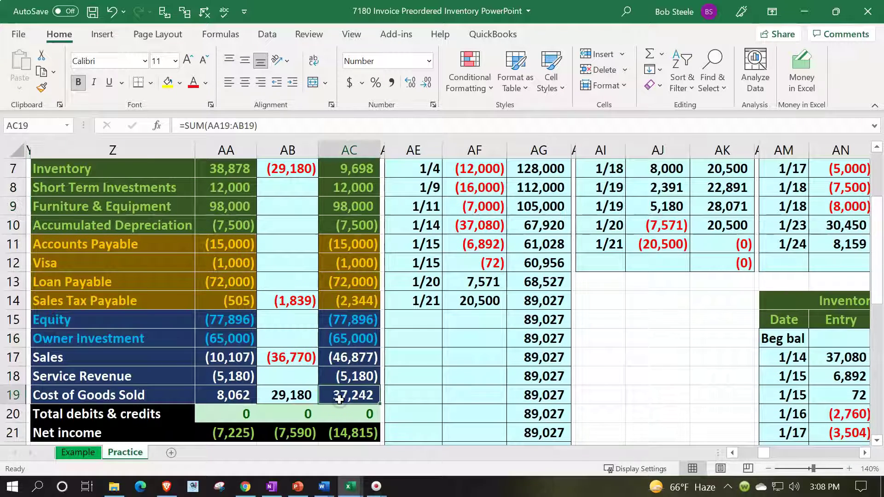
pyautogui.scroll(2, 340, 398)
pyautogui.click(418, 168)
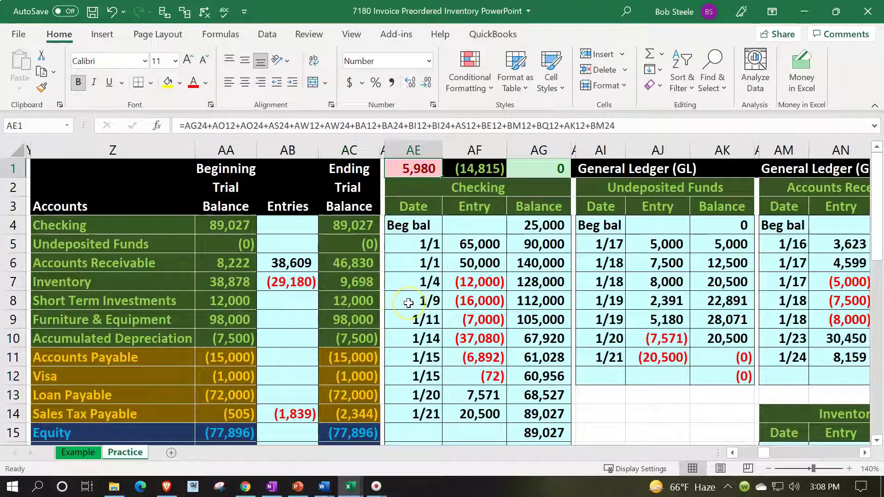
# Examine the journal's Inventory line in row 7 and the matching Inventory row of the trial balance through its ending balance in AC7
pyautogui.press('Down')
pyautogui.press('Down')
pyautogui.press('Down')
pyautogui.press('Down')
pyautogui.press('Down')
pyautogui.press('Down')
pyautogui.press('Down')
pyautogui.press('Down')
pyautogui.press('Down')
pyautogui.press('Down')
pyautogui.press('Down')
pyautogui.press('Down')
pyautogui.press('Down')
pyautogui.press('Down')
pyautogui.press('Left')
pyautogui.press('Left')
pyautogui.press('Left')
pyautogui.press('Left')
pyautogui.press('Left')
pyautogui.press('Left')
pyautogui.press('Left')
pyautogui.press('Left')
pyautogui.press('Left')
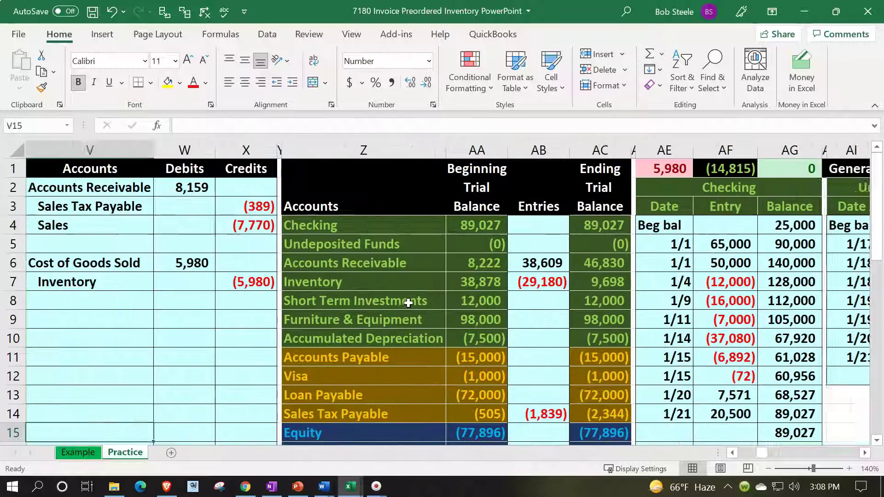
pyautogui.press('Left')
pyautogui.press('Up')
pyautogui.press('Up')
pyautogui.press('Up')
pyautogui.press('Up')
pyautogui.press('Up')
pyautogui.press('Up')
pyautogui.press('Up')
pyautogui.press('Up')
pyautogui.press('Right')
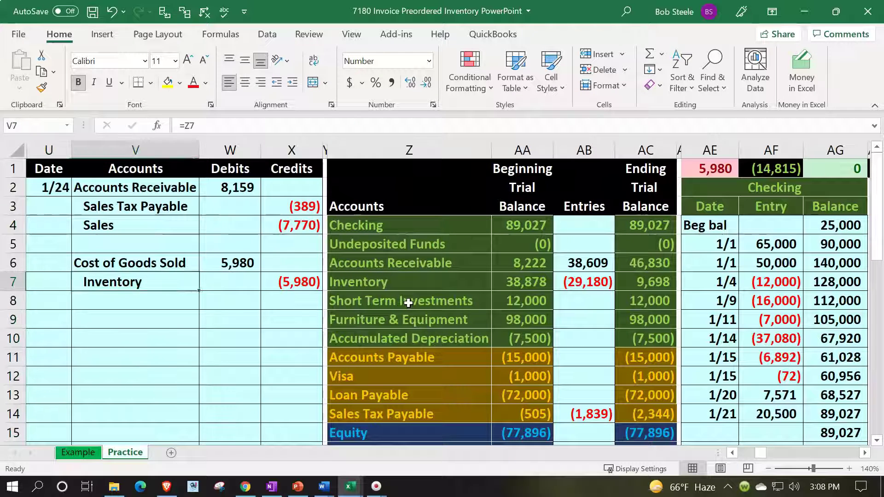
pyautogui.press('Right')
pyautogui.press('Right')
pyautogui.press('Right')
pyautogui.press('Right')
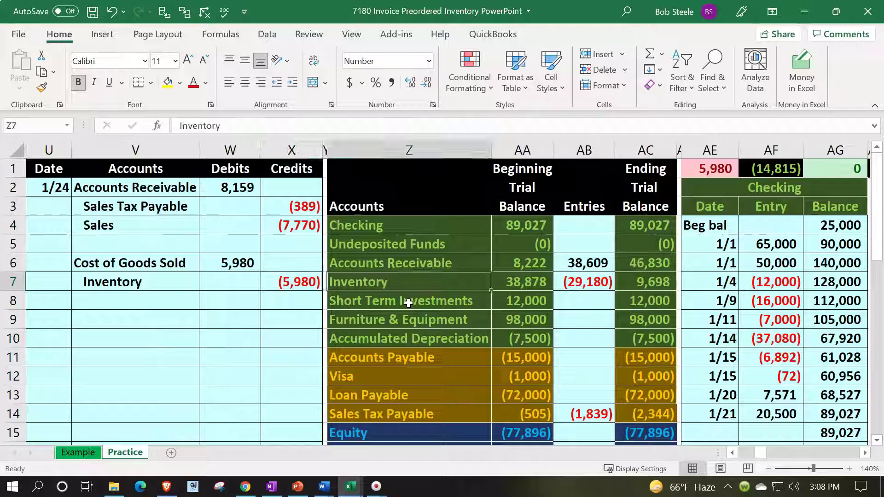
pyautogui.press('Right')
pyautogui.press('Right')
pyautogui.press('Right')
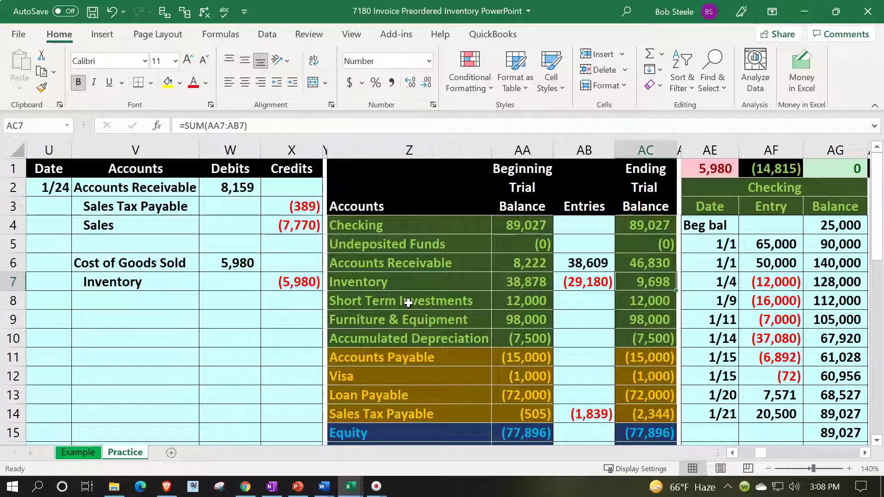
# Enter the date 1/24 in the next free row, AM24, of the Inventory general ledger
pyautogui.press('Right')
pyautogui.press('Right')
pyautogui.press('Right')
pyautogui.press('Right')
pyautogui.press('Right')
pyautogui.press('Right')
pyautogui.press('Right')
pyautogui.press('Right')
pyautogui.press('Right')
pyautogui.press('Right')
pyautogui.press('Right')
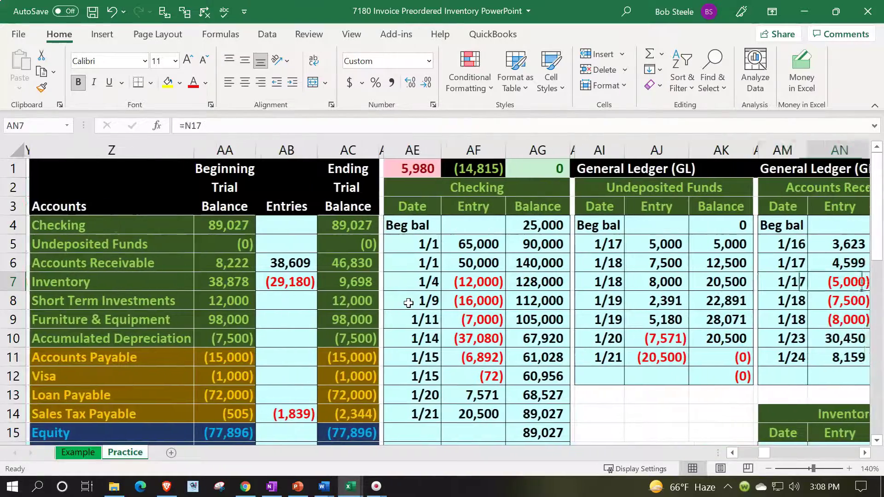
pyautogui.press('Right')
pyautogui.press('Right')
pyautogui.press('Down')
pyautogui.press('Down')
pyautogui.press('Down')
pyautogui.press('Down')
pyautogui.press('Down')
pyautogui.press('Down')
pyautogui.press('Down')
pyautogui.press('Down')
pyautogui.press('Down')
pyautogui.press('Down')
pyautogui.press('Down')
pyautogui.press('Down')
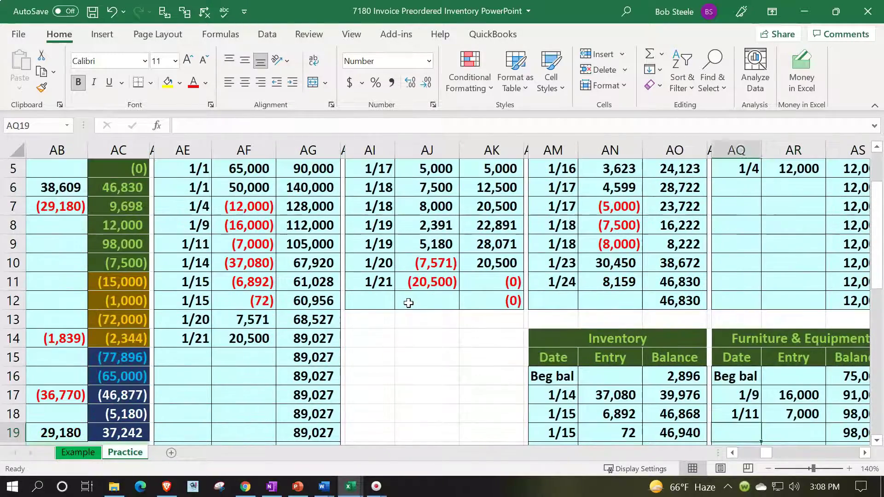
pyautogui.press('Left')
pyautogui.press('Left')
pyautogui.press('Down')
pyautogui.press('Down')
pyautogui.press('Down')
pyautogui.press('Down')
pyautogui.press('Down')
pyautogui.press('Down')
pyautogui.press('Left')
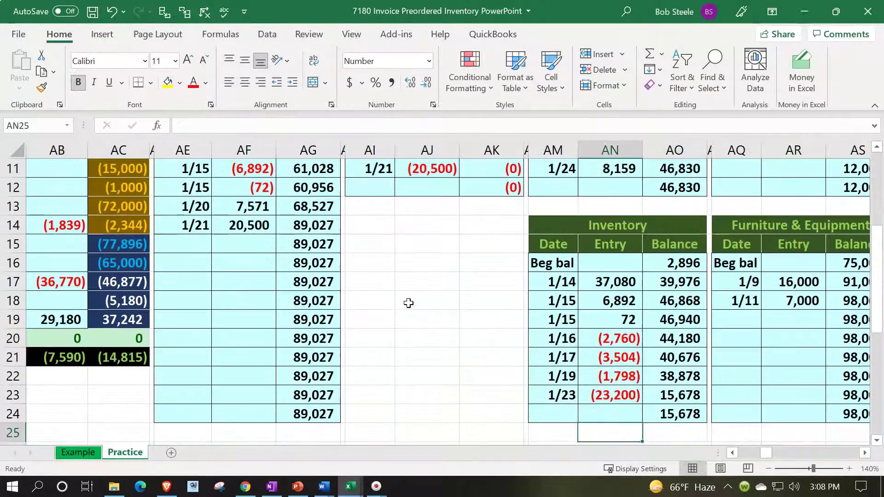
pyautogui.press('Left')
pyautogui.press('Up')
pyautogui.write('1/')
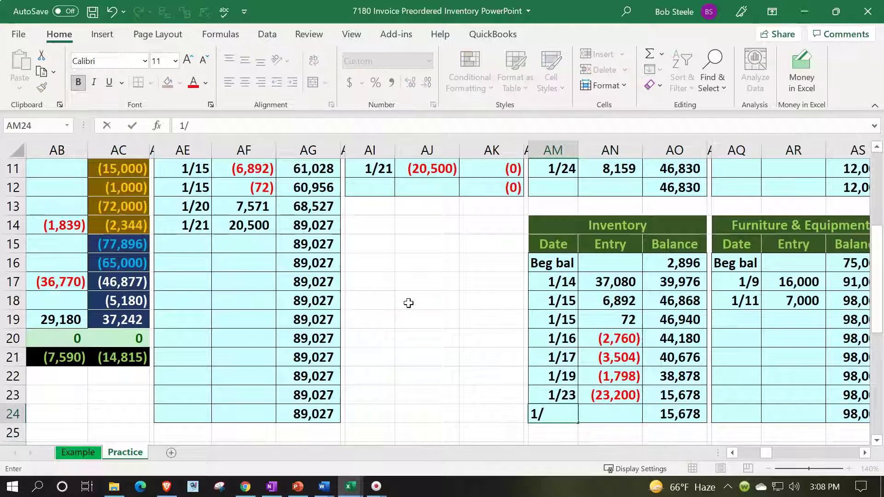
pyautogui.press('Tab')
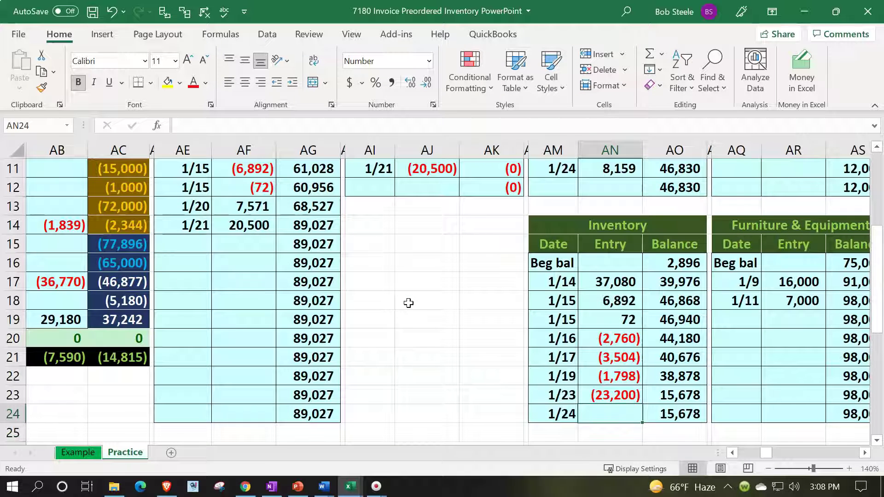
# Fill the Inventory ledger's 1/24 entry in AN24 with a formula linked to the journal's Inventory credit, =X7
pyautogui.write('=')
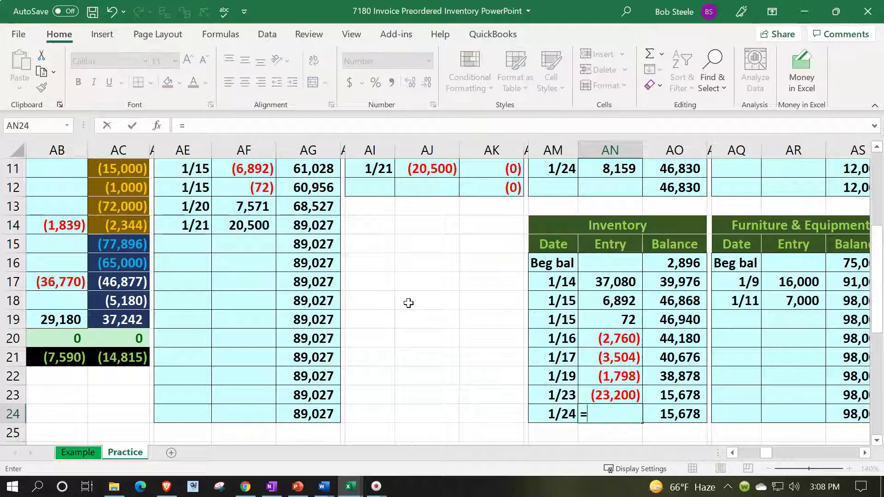
pyautogui.press('Left')
pyautogui.press('Left')
pyautogui.press('Left')
pyautogui.press('Left')
pyautogui.press('Left')
pyautogui.press('Left')
pyautogui.press('Left')
pyautogui.press('Left')
pyautogui.press('Left')
pyautogui.press('Left')
pyautogui.press('Left')
pyautogui.press('Left')
pyautogui.press('Left')
pyautogui.press('Left')
pyautogui.press('Left')
pyautogui.press('Left')
pyautogui.press('Left')
pyautogui.press('Left')
pyautogui.press('Left')
pyautogui.press('Up')
pyautogui.press('Up')
pyautogui.press('Up')
pyautogui.press('Up')
pyautogui.press('Up')
pyautogui.press('Up')
pyautogui.press('Up')
pyautogui.press('Up')
pyautogui.press('Up')
pyautogui.press('Up')
pyautogui.press('Up')
pyautogui.press('Up')
pyautogui.press('Up')
pyautogui.press('Up')
pyautogui.press('Up')
pyautogui.press('Up')
pyautogui.press('Up')
pyautogui.press('Up')
pyautogui.press('Up')
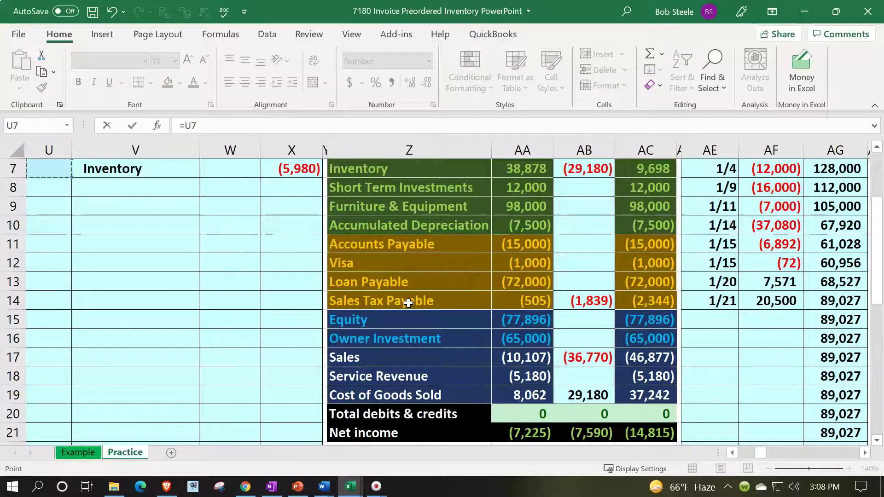
pyautogui.press('Down')
pyautogui.press('Down')
pyautogui.press('Down')
pyautogui.press('Right')
pyautogui.press('Right')
pyautogui.press('Right')
pyautogui.press('Up')
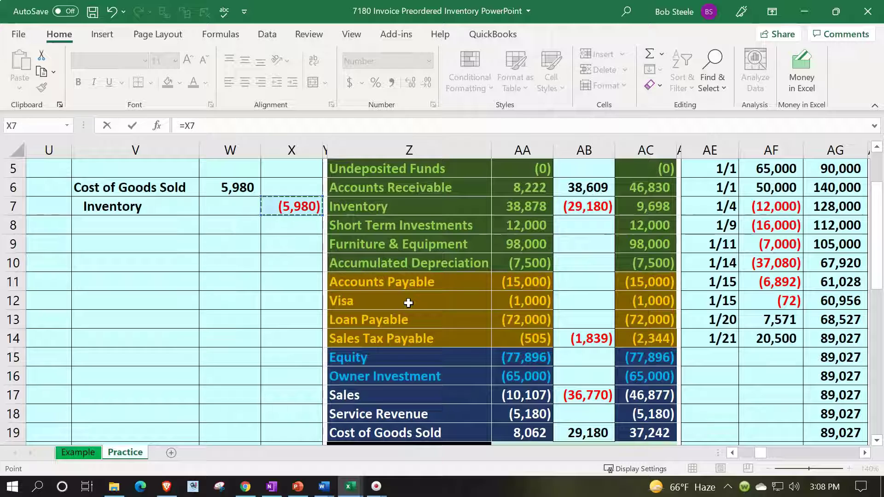
pyautogui.press('Return')
# Review the entries and running balance formulas for 1/23 and 1/24 in the Inventory ledger's columns AN and AO
pyautogui.press('Right')
pyautogui.press('Right')
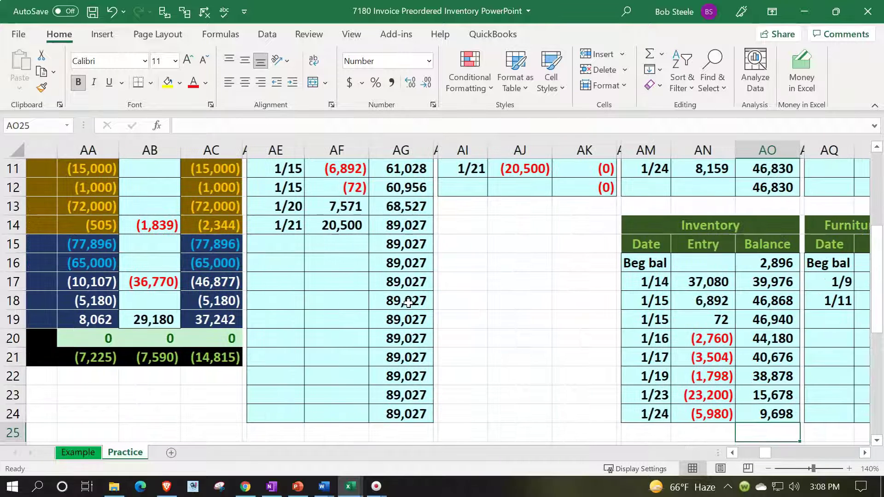
pyautogui.press('Up')
pyautogui.press('Up')
pyautogui.press('Up')
pyautogui.press('Left')
pyautogui.press('Down')
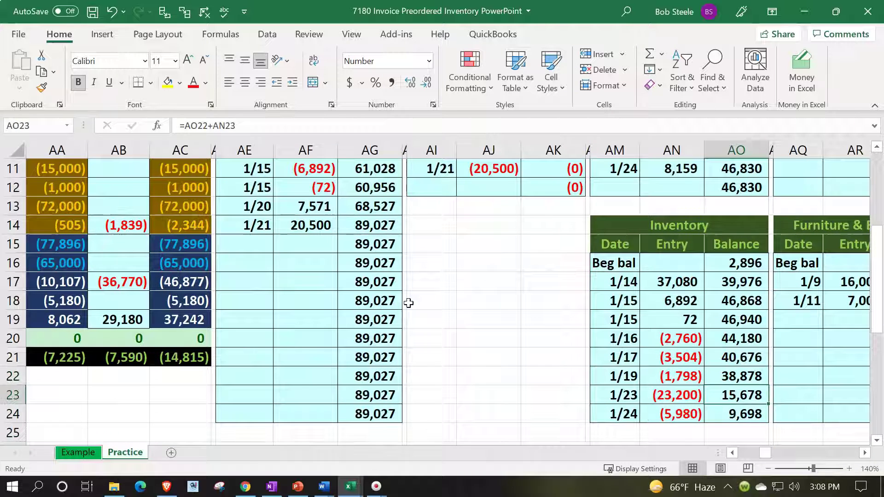
pyautogui.press('Left')
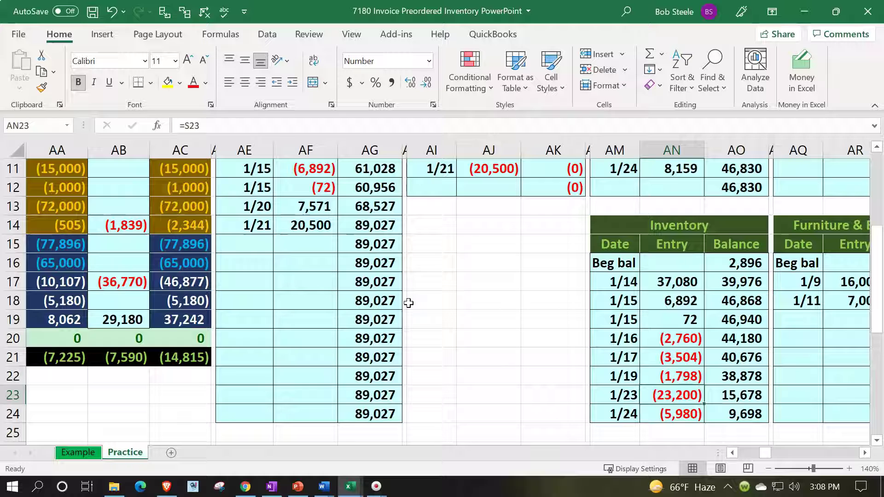
pyautogui.press('Down')
pyautogui.press('Right')
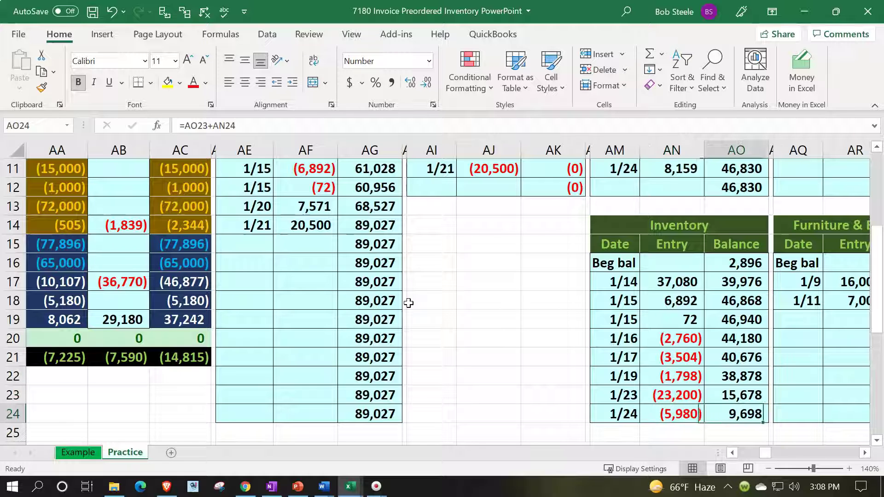
# Compare the Inventory ledger's 1/24 balance with the Inventory row's ending balance in AC7 of the trial balance
pyautogui.press('Left')
pyautogui.hotkey('ctrl', 'Left')
pyautogui.hotkey('ctrl', 'Left')
pyautogui.hotkey('ctrl', 'Left')
pyautogui.press('Up')
pyautogui.press('Up')
pyautogui.press('Up')
pyautogui.press('Up')
pyautogui.press('Up')
pyautogui.press('Up')
pyautogui.press('Up')
pyautogui.press('Up')
pyautogui.press('Up')
pyautogui.press('Up')
pyautogui.press('Up')
pyautogui.press('Up')
pyautogui.press('Up')
pyautogui.press('Up')
pyautogui.press('Up')
pyautogui.press('Up')
pyautogui.press('Up')
pyautogui.press('Up')
pyautogui.press('Up')
pyautogui.press('Up')
pyautogui.press('Up')
pyautogui.press('Up')
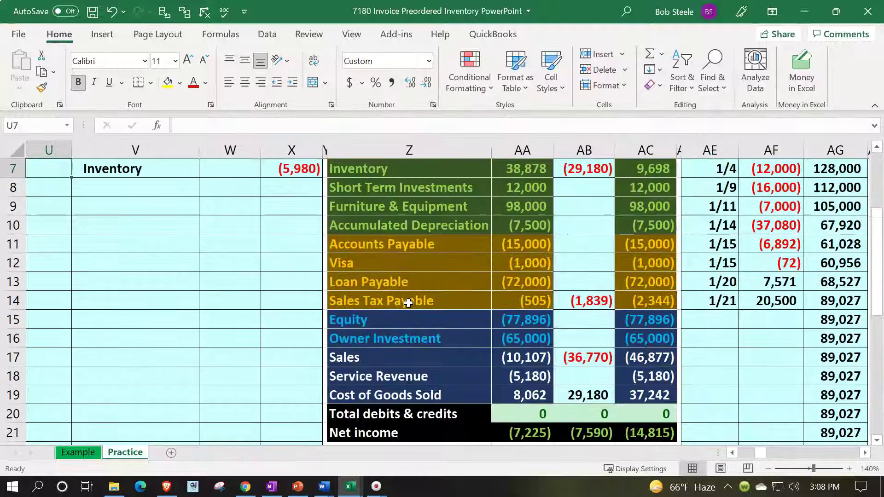
pyautogui.press('Right')
pyautogui.press('Right')
pyautogui.press('Right')
pyautogui.press('Right')
pyautogui.press('Right')
pyautogui.press('Right')
pyautogui.press('Right')
pyautogui.press('Down')
pyautogui.press('Down')
pyautogui.press('Down')
pyautogui.press('Down')
pyautogui.press('Down')
pyautogui.press('Right')
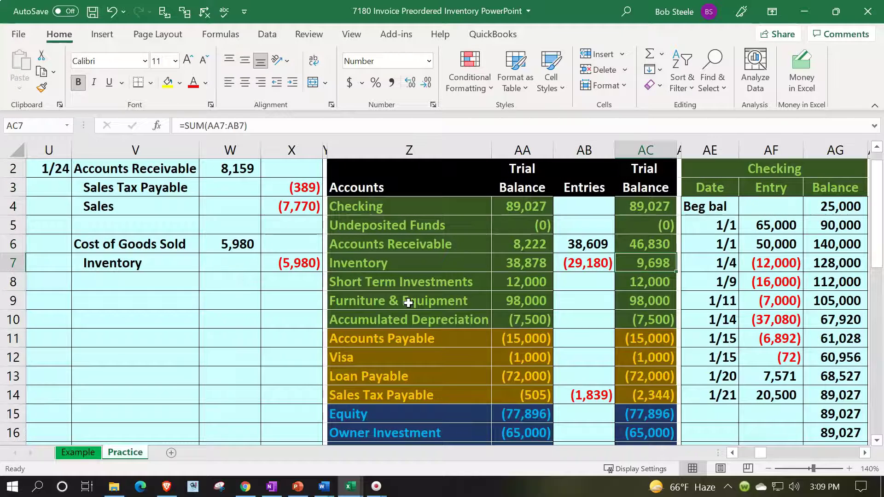
# Look over the trial balance accounts and inspect the general ledger check figures in AE1 through AG1
pyautogui.scroll(-3, 464, 388)
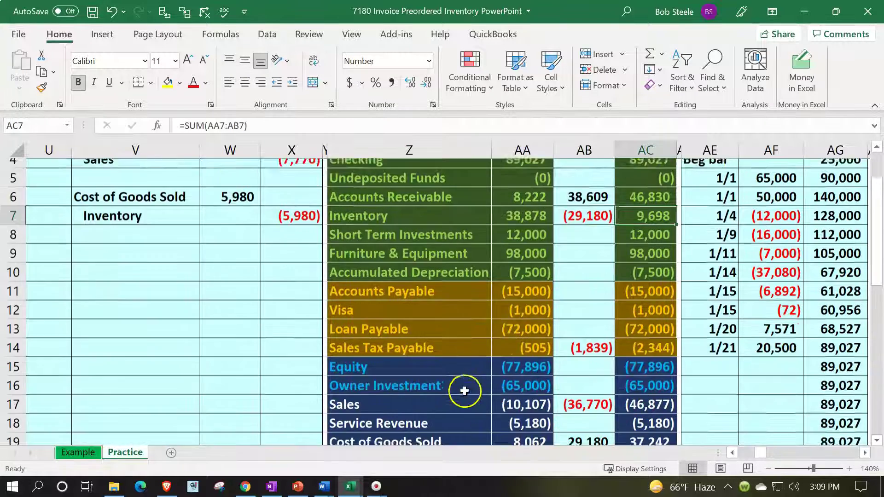
pyautogui.scroll(3, 512, 376)
pyautogui.scroll(1, 512, 376)
pyautogui.click(717, 167)
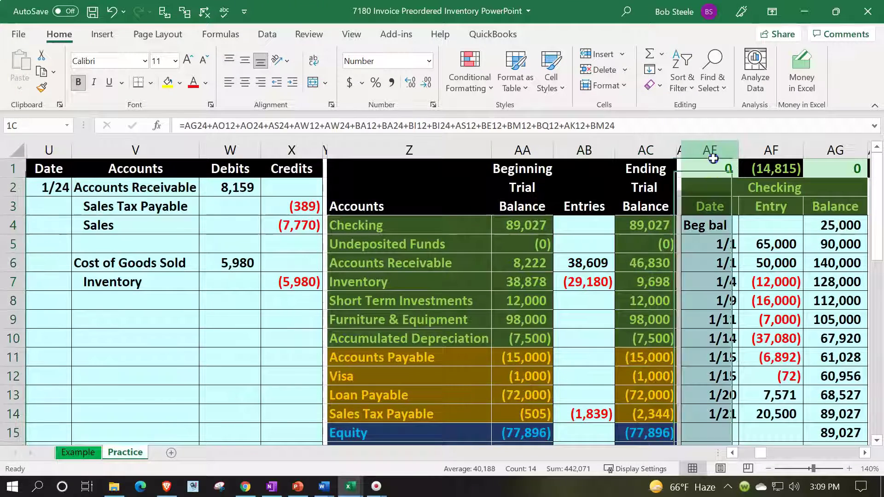
pyautogui.press('Right')
pyautogui.press('Right')
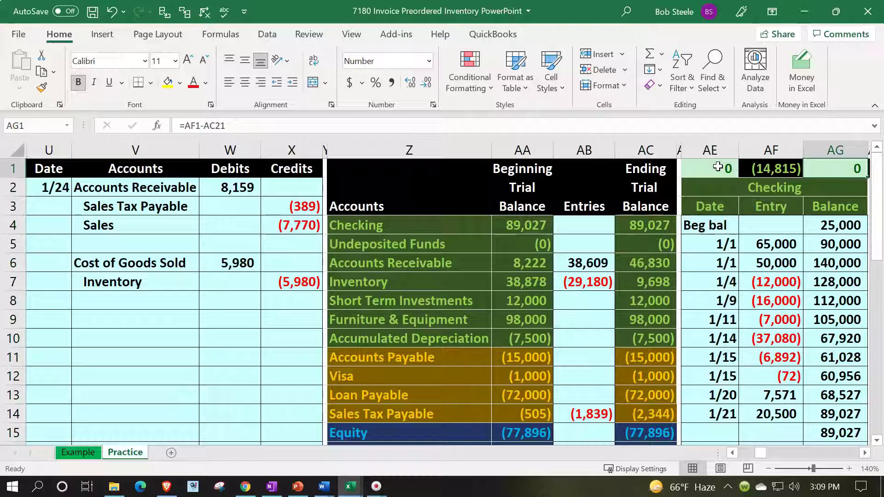
# Examine the trial balance's Inventory row from its beginning balance in AA7 to its ending balance in AC7
pyautogui.press('Left')
pyautogui.press('Left')
pyautogui.press('Left')
pyautogui.press('Left')
pyautogui.press('Left')
pyautogui.press('Down')
pyautogui.press('Down')
pyautogui.press('Down')
pyautogui.press('Down')
pyautogui.press('Down')
pyautogui.press('Down')
pyautogui.press('Right')
pyautogui.press('Right')
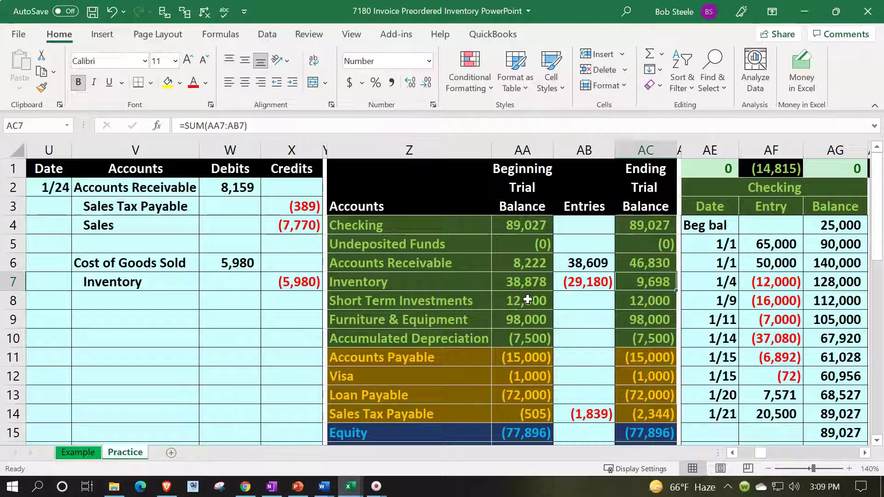
# Locate the Inventory Subsidiary Ledger and inspect the total formula in CI1 against the trial balance's Inventory figure
pyautogui.press('Right')
pyautogui.press('Right')
pyautogui.press('Right')
pyautogui.press('Right')
pyautogui.press('Right')
pyautogui.press('Right')
pyautogui.press('Right')
pyautogui.press('Right')
pyautogui.press('Right')
pyautogui.press('Right')
pyautogui.press('Right')
pyautogui.press('Right')
pyautogui.press('Right')
pyautogui.press('Right')
pyautogui.press('Right')
pyautogui.press('Right')
pyautogui.press('Right')
pyautogui.press('Right')
pyautogui.press('Right')
pyautogui.press('Right')
pyautogui.press('Right')
pyautogui.press('Right')
pyautogui.press('Right')
pyautogui.press('Right')
pyautogui.press('Right')
pyautogui.press('Right')
pyautogui.press('Right')
pyautogui.press('Right')
pyautogui.press('Right')
pyautogui.press('Right')
pyautogui.press('Right')
pyautogui.press('Right')
pyautogui.press('Right')
pyautogui.press('Right')
pyautogui.press('Right')
pyautogui.press('Right')
pyautogui.press('Right')
pyautogui.press('Right')
pyautogui.press('Right')
pyautogui.press('Right')
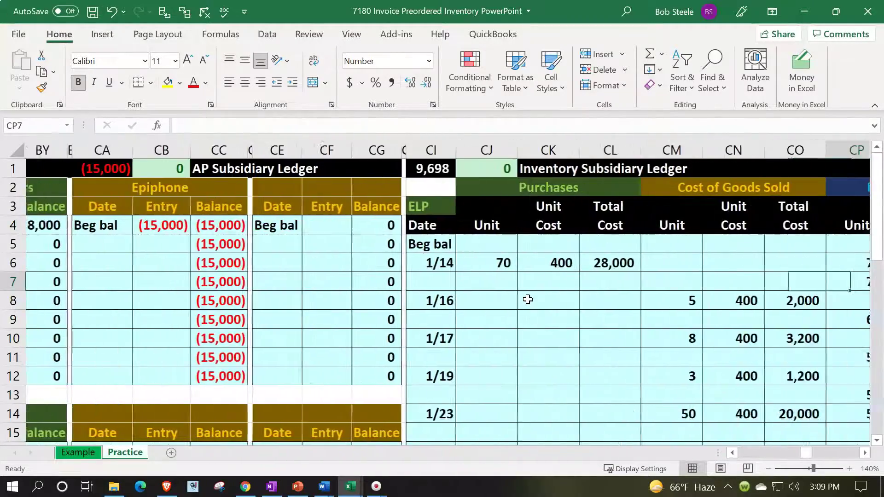
pyautogui.click(266, 168)
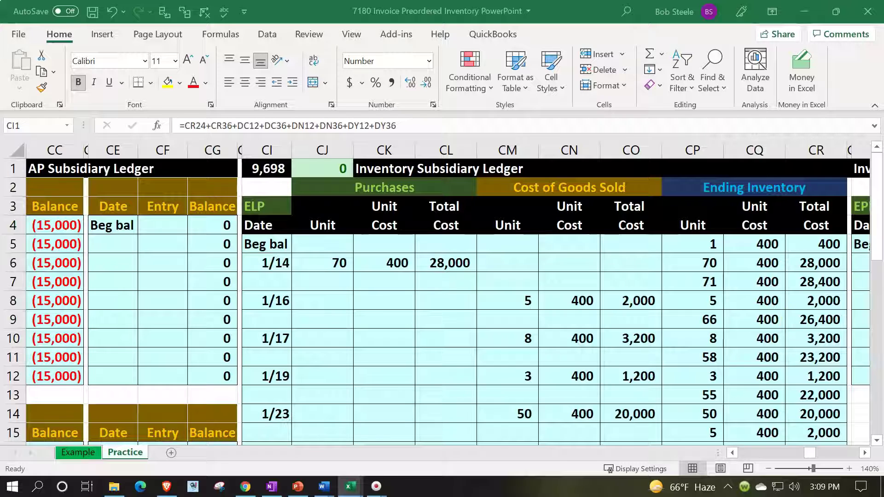
pyautogui.click(332, 312)
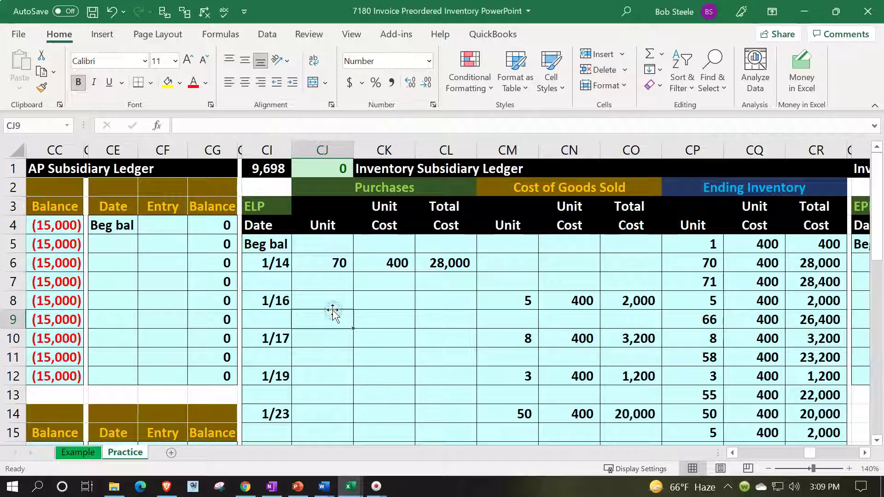
# Look over the customer accounts in the AR Subsidiary Ledger and its check figure in BT1
pyautogui.press('Left')
pyautogui.press('Left')
pyautogui.press('Left')
pyautogui.press('Left')
pyautogui.press('Left')
pyautogui.press('Left')
pyautogui.press('Left')
pyautogui.press('Left')
pyautogui.press('Left')
pyautogui.press('Left')
pyautogui.press('Left')
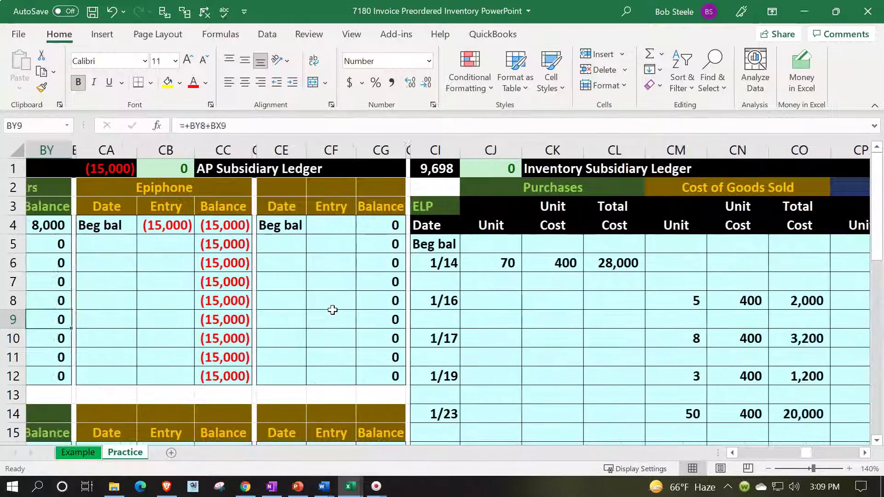
pyautogui.press('Left')
pyautogui.press('Left')
pyautogui.press('Left')
pyautogui.press('Left')
pyautogui.press('Left')
pyautogui.press('Left')
pyautogui.press('Left')
pyautogui.press('Left')
pyautogui.press('Left')
pyautogui.press('Left')
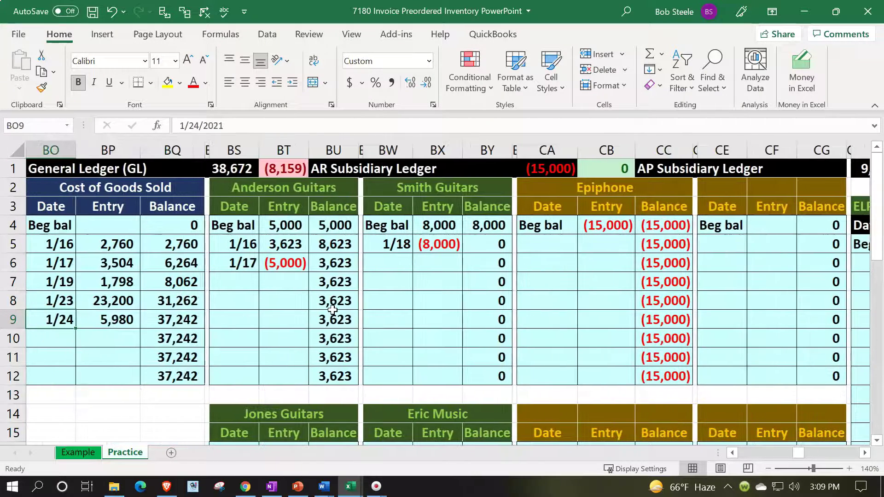
pyautogui.press('Left')
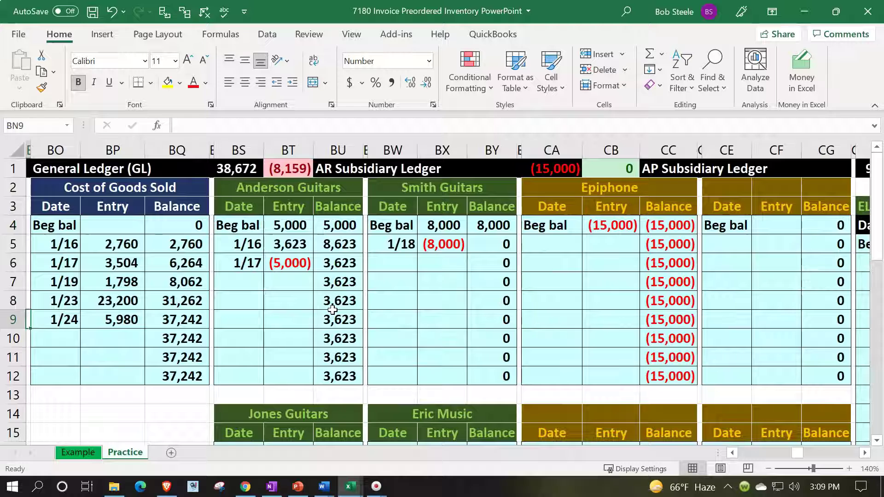
pyautogui.scroll(-1, 498, 388)
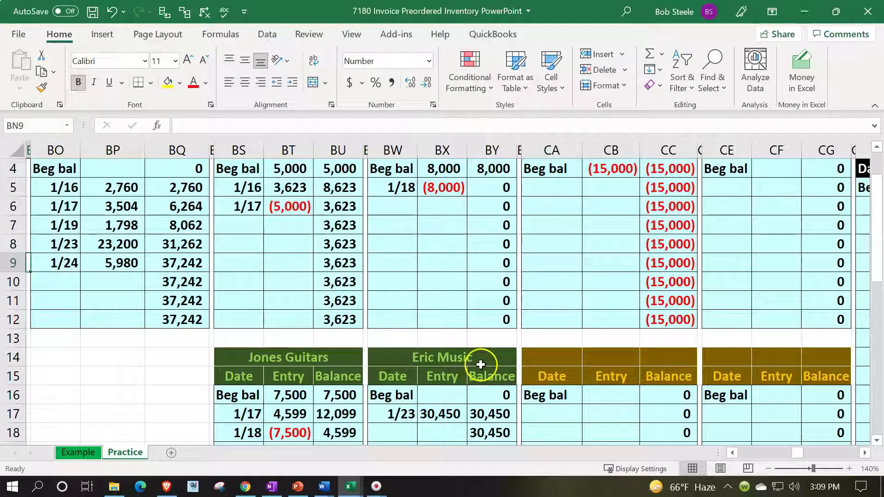
pyautogui.scroll(1, 471, 358)
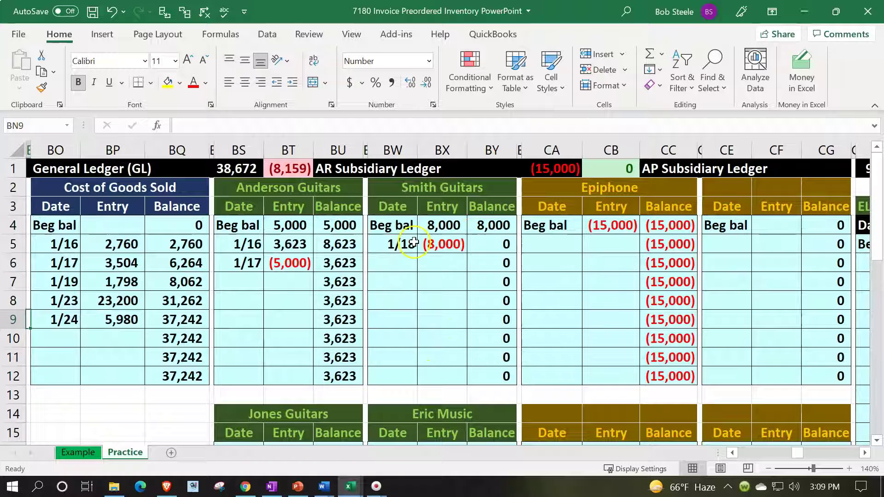
# Copy columns BV through BY and insert the copied columns before column BZ, ahead of the AP Subsidiary Ledger
pyautogui.click(367, 144)
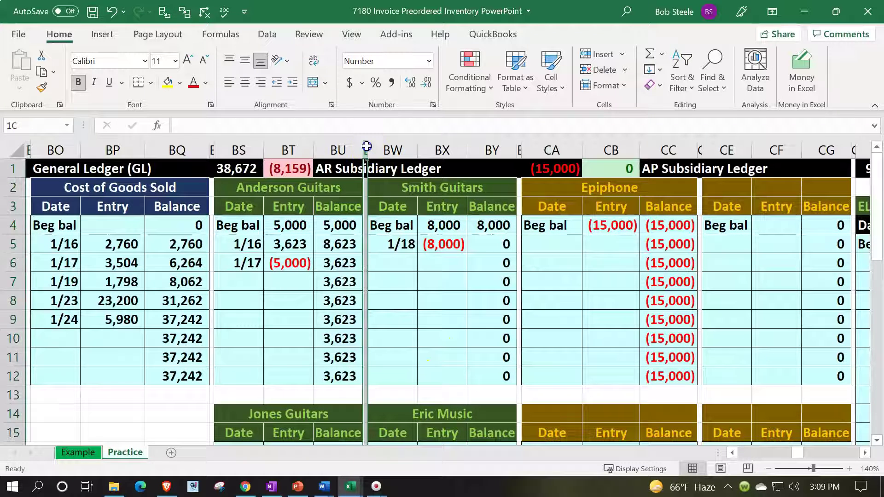
pyautogui.moveTo(366, 146); pyautogui.dragTo(479, 147)
pyautogui.hotkey('ctrl', 'c')
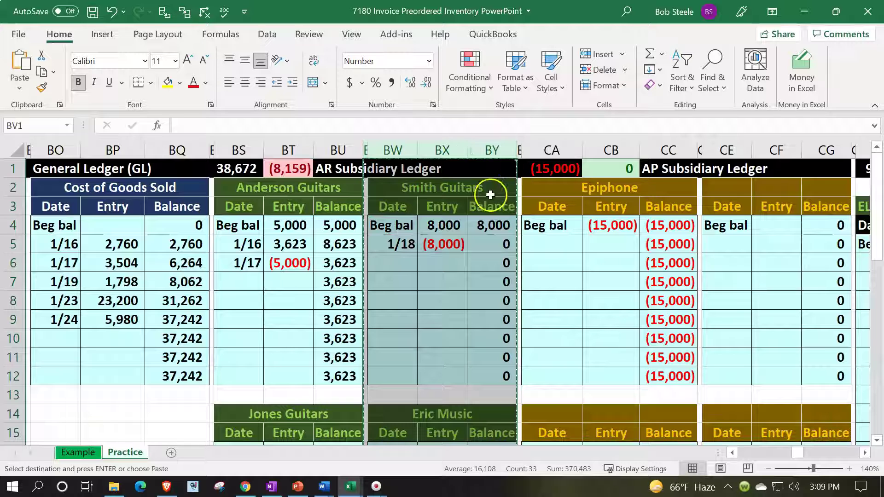
pyautogui.click(520, 171)
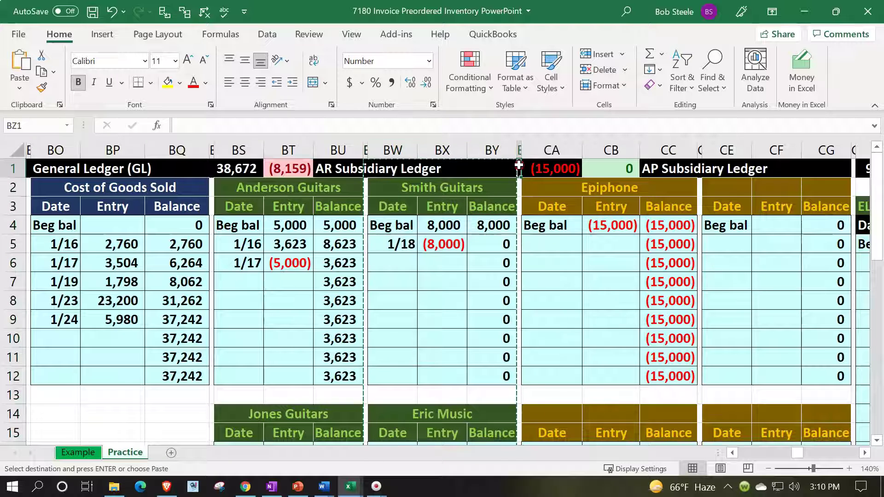
pyautogui.rightClick(520, 170)
pyautogui.click(554, 218)
# Reset the copied Smith Guitars account by clearing its name and 1/18 entry and setting the beginning balance in CB4 to 0
pyautogui.click(546, 191)
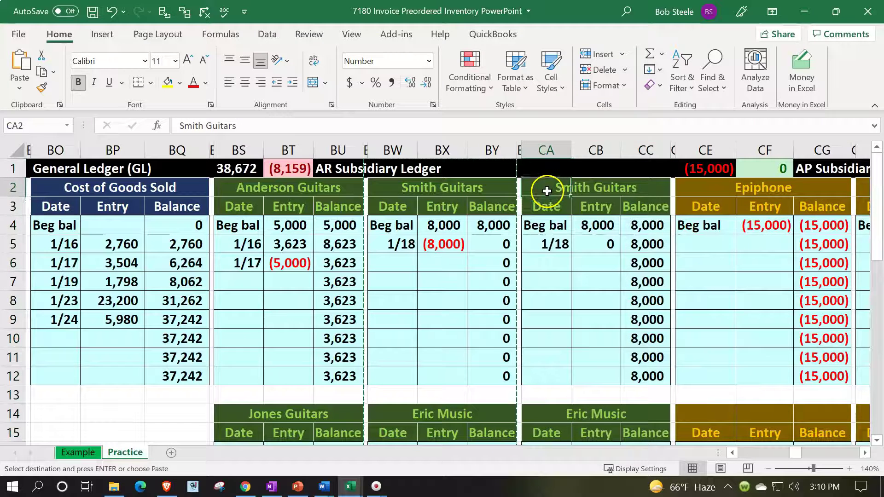
pyautogui.press('Delete')
pyautogui.press('Down')
pyautogui.press('Down')
pyautogui.press('Right')
pyautogui.write('0')
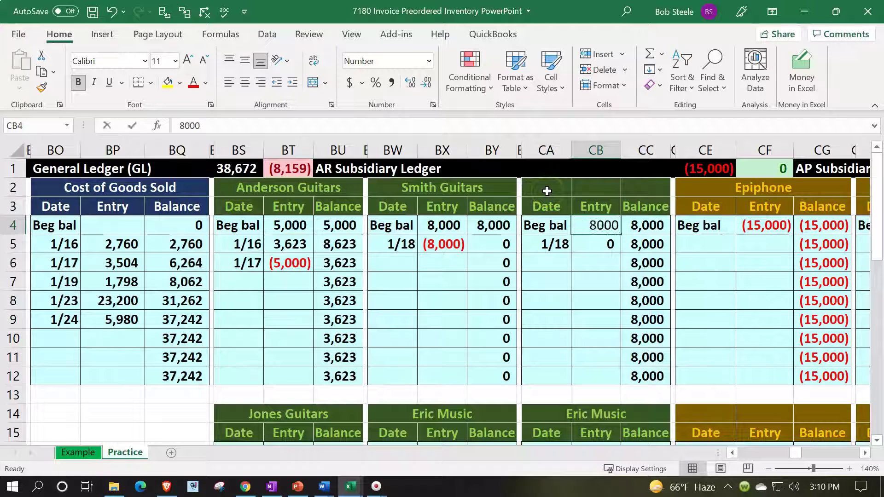
pyautogui.press('Return')
pyautogui.press('Left')
pyautogui.press('Delete')
pyautogui.press('Right')
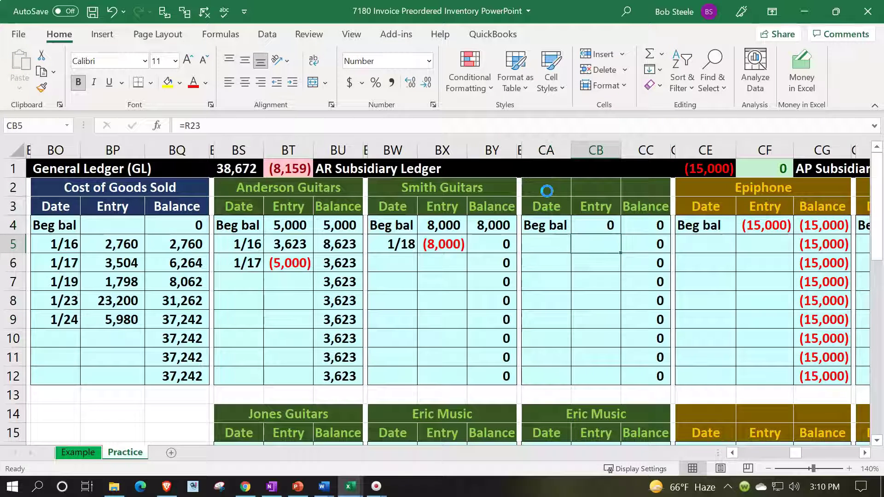
pyautogui.press('Delete')
# Clear the customer name and the 1/23 date and entry from the copied Eric Music account in CA14 through CB17
pyautogui.press('Down')
pyautogui.press('Down')
pyautogui.press('Down')
pyautogui.press('Down')
pyautogui.press('Down')
pyautogui.press('Down')
pyautogui.press('Down')
pyautogui.press('Down')
pyautogui.press('Down')
pyautogui.press('Down')
pyautogui.press('Down')
pyautogui.press('Down')
pyautogui.press('Up')
pyautogui.press('Up')
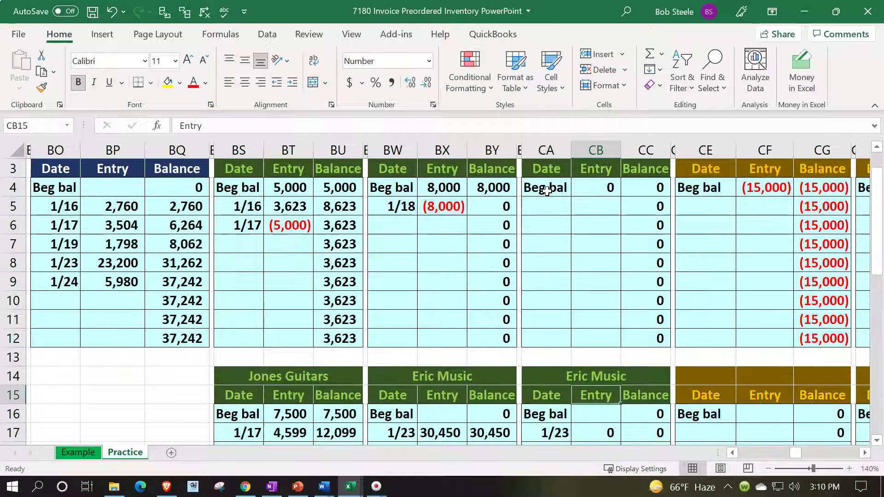
pyautogui.press('Left')
pyautogui.press('Left')
pyautogui.press('Up')
pyautogui.press('Right')
pyautogui.press('Delete')
pyautogui.press('Down')
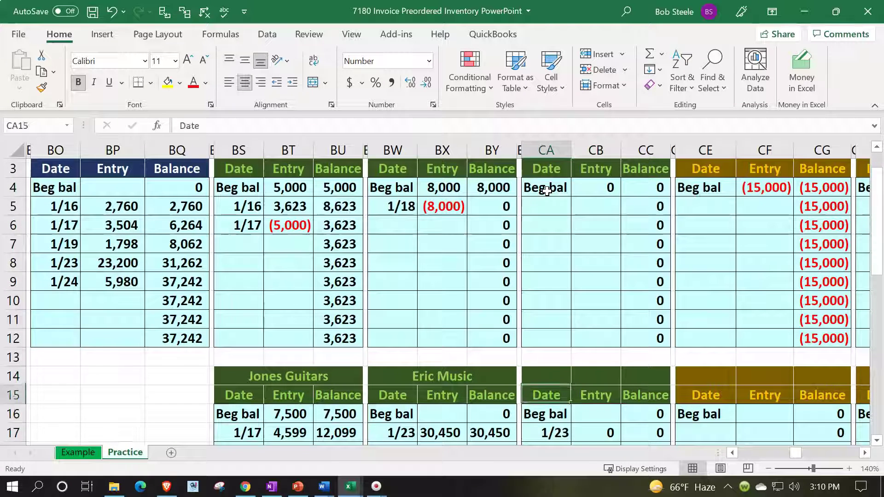
pyautogui.press('Down')
pyautogui.press('Down')
pyautogui.press('Down')
pyautogui.press('Down')
pyautogui.press('Right')
pyautogui.press('Up')
pyautogui.press('Up')
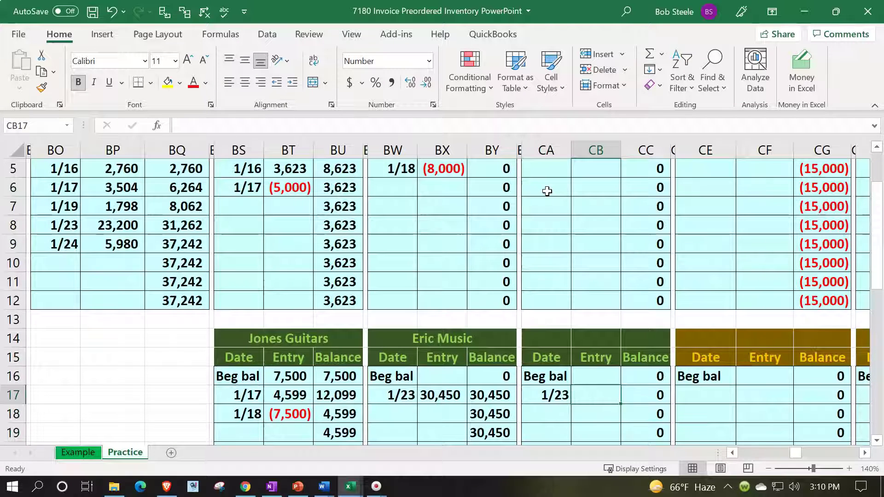
pyautogui.press('Left')
# Title the blank customer account at CA2 Music Stuff Store and enter the date 1/24 in CA5
pyautogui.press('Up')
pyautogui.press('Up')
pyautogui.press('Up')
pyautogui.press('Up')
pyautogui.press('Up')
pyautogui.press('Up')
pyautogui.press('Up')
pyautogui.press('Up')
pyautogui.press('Up')
pyautogui.press('Up')
pyautogui.press('Up')
pyautogui.press('Up')
pyautogui.press('Up')
pyautogui.press('Up')
pyautogui.press('Up')
pyautogui.press('Up')
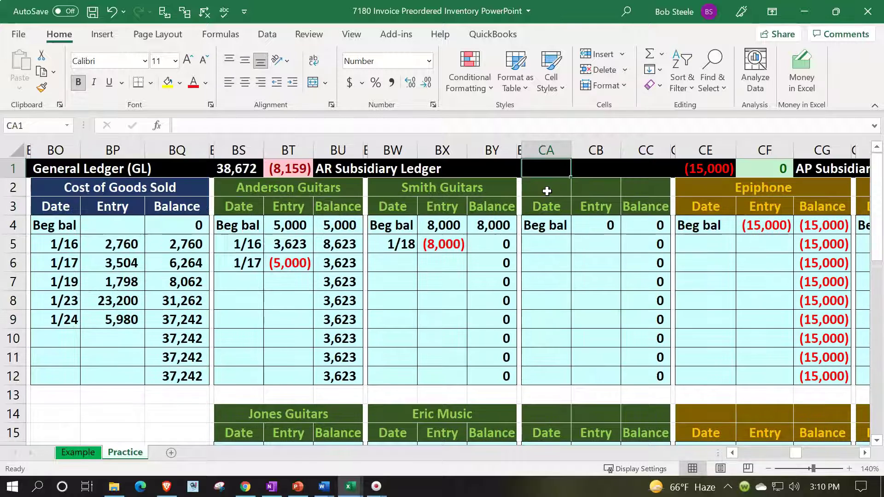
pyautogui.press('Down')
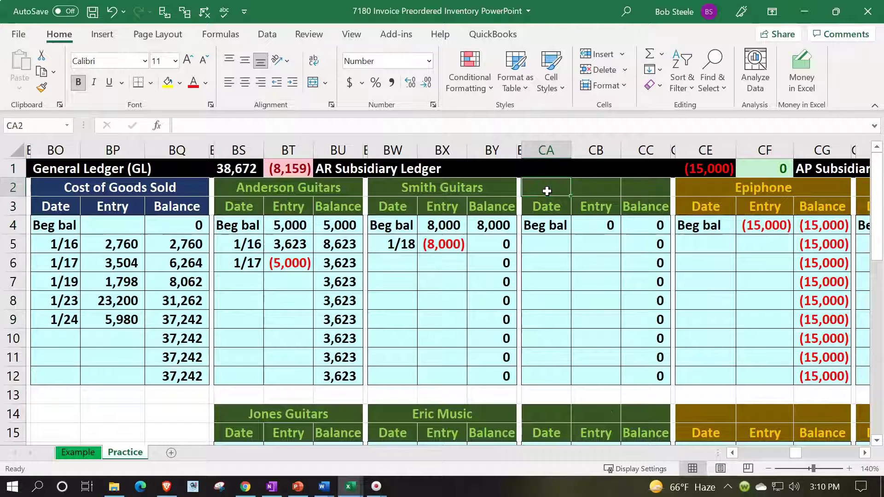
pyautogui.write('Music Stuff Store')
pyautogui.press('Return')
pyautogui.press('Return')
pyautogui.press('Return')
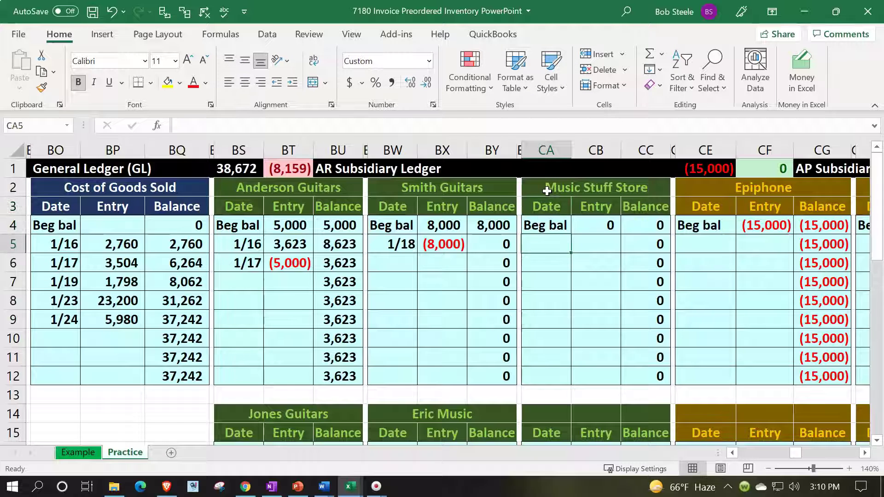
pyautogui.write('1/2')
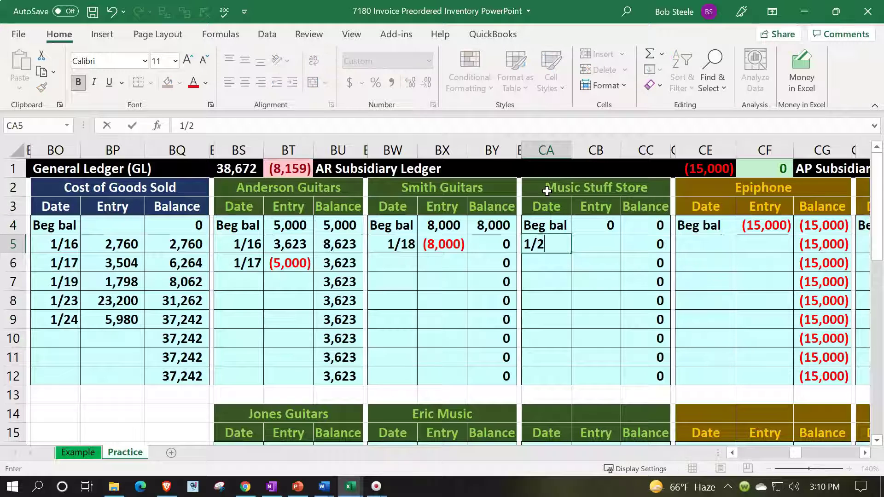
pyautogui.write('4')
pyautogui.press('Return')
# Link the 1/24 entry in CB5 to the journal's Accounts Receivable debit in W2
pyautogui.press('Right')
pyautogui.press('Up')
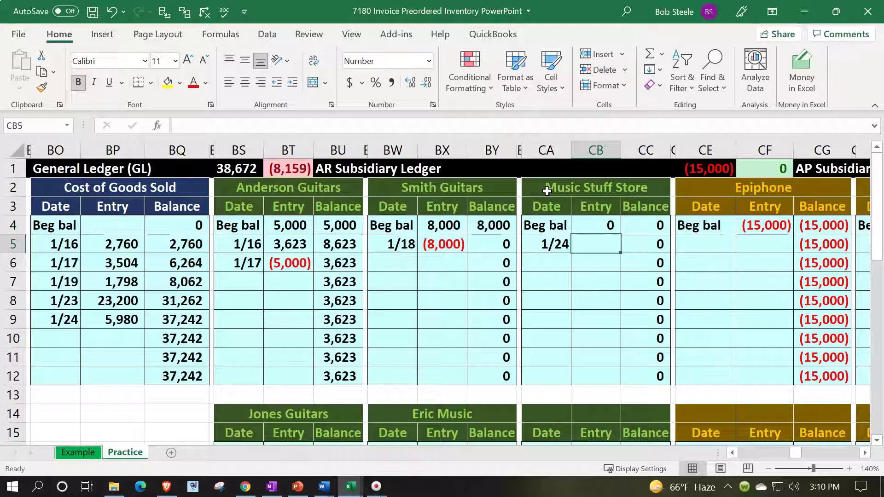
pyautogui.write('=')
pyautogui.press('Left')
pyautogui.press('Left')
pyautogui.press('Left')
pyautogui.press('Left')
pyautogui.press('Left')
pyautogui.press('Left')
pyautogui.press('Left')
pyautogui.press('Left')
pyautogui.press('Left')
pyautogui.press('Left')
pyautogui.press('Left')
pyautogui.press('Left')
pyautogui.press('Left')
pyautogui.press('Left')
pyautogui.press('Left')
pyautogui.press('Left')
pyautogui.press('Left')
pyautogui.press('Left')
pyautogui.press('Left')
pyautogui.press('Left')
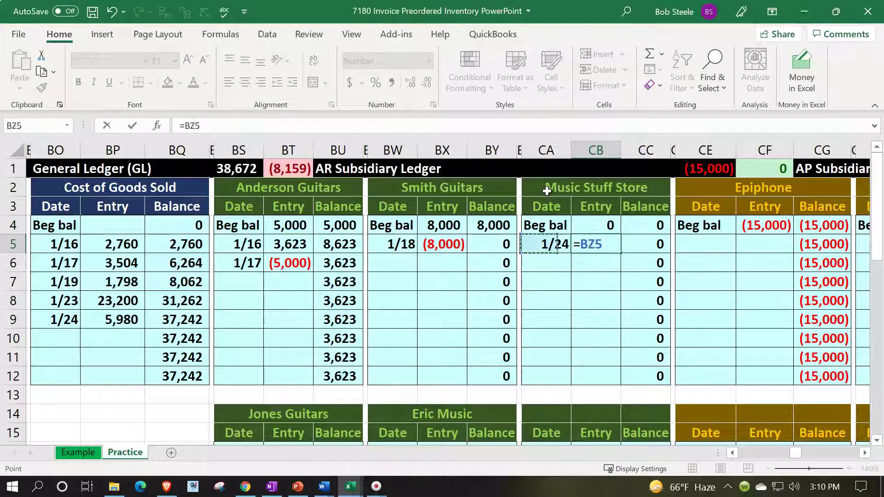
pyautogui.press('Left')
pyautogui.press('Left')
pyautogui.press('Left')
pyautogui.press('Left')
pyautogui.press('Left')
pyautogui.press('Left')
pyautogui.press('Left')
pyautogui.press('Left')
pyautogui.press('Left')
pyautogui.press('Left')
pyautogui.press('Left')
pyautogui.press('Left')
pyautogui.press('Left')
pyautogui.press('Left')
pyautogui.press('Left')
pyautogui.press('Left')
pyautogui.press('Left')
pyautogui.press('Left')
pyautogui.press('Left')
pyautogui.press('Left')
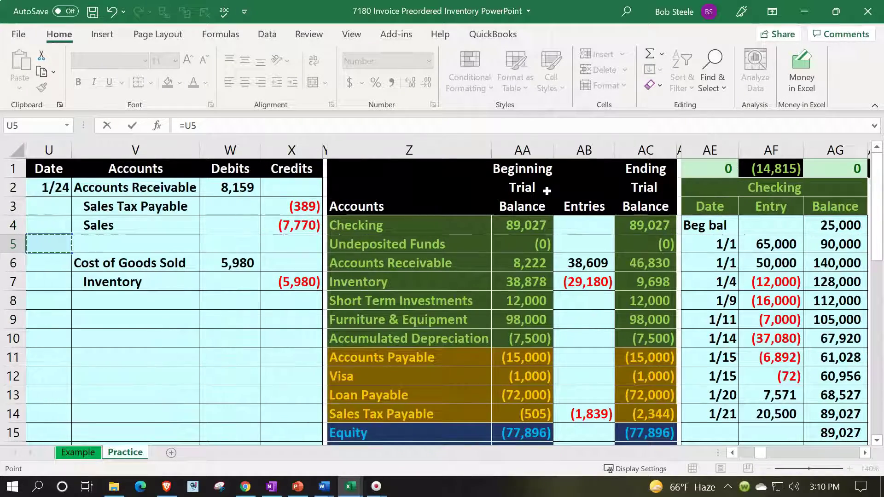
pyautogui.press('Right')
pyautogui.press('Right')
pyautogui.press('Up')
pyautogui.press('Up')
pyautogui.press('Up')
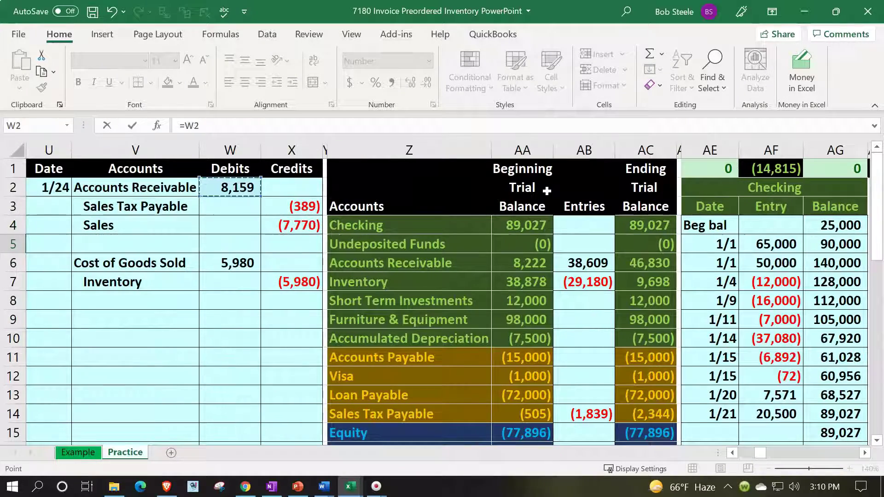
pyautogui.press('Return')
# Extend the AR Subsidiary Ledger total in BS1 with +CC12+CC24 and inspect the check formula in BT1
pyautogui.press('Right')
pyautogui.press('Right')
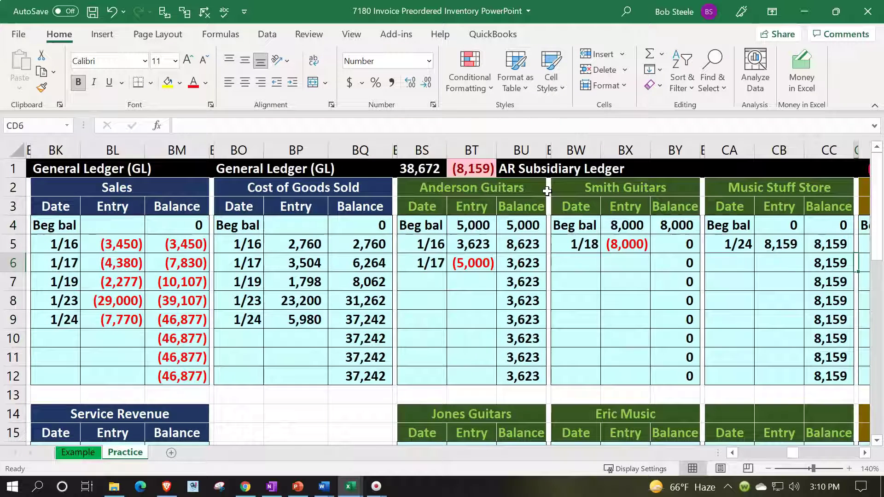
pyautogui.click(432, 171)
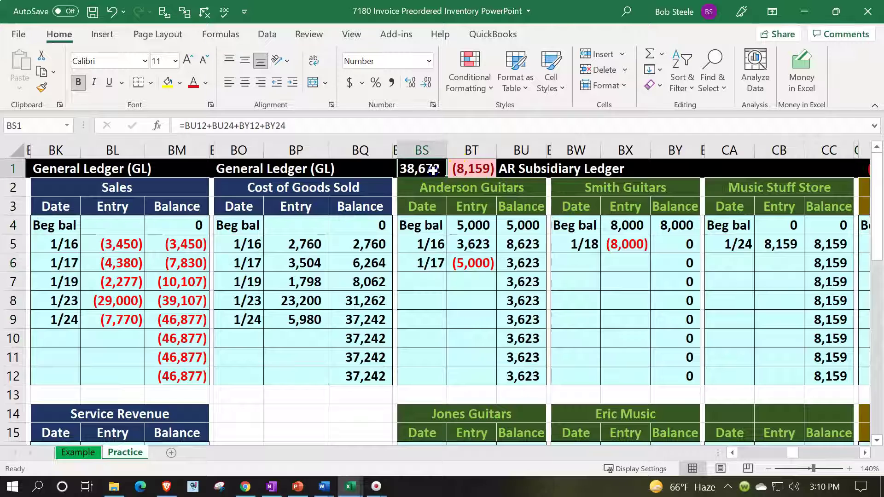
pyautogui.doubleClick(432, 170)
pyautogui.click(577, 168)
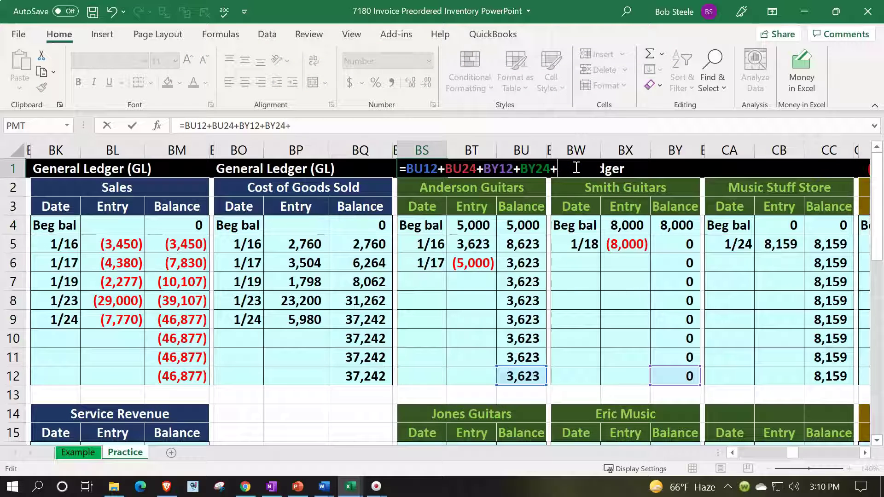
pyautogui.click(821, 377)
pyautogui.write('+')
pyautogui.scroll(-3, 822, 391)
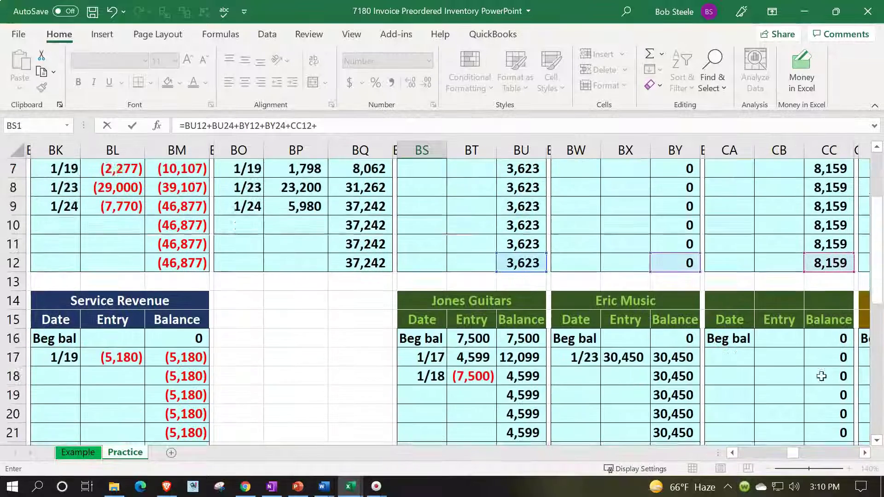
pyautogui.scroll(-1, 823, 406)
pyautogui.click(829, 376)
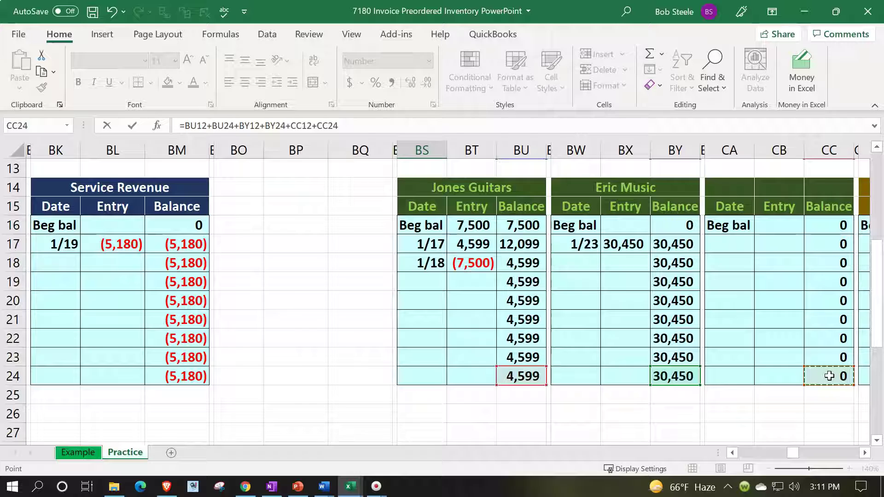
pyautogui.press('Return')
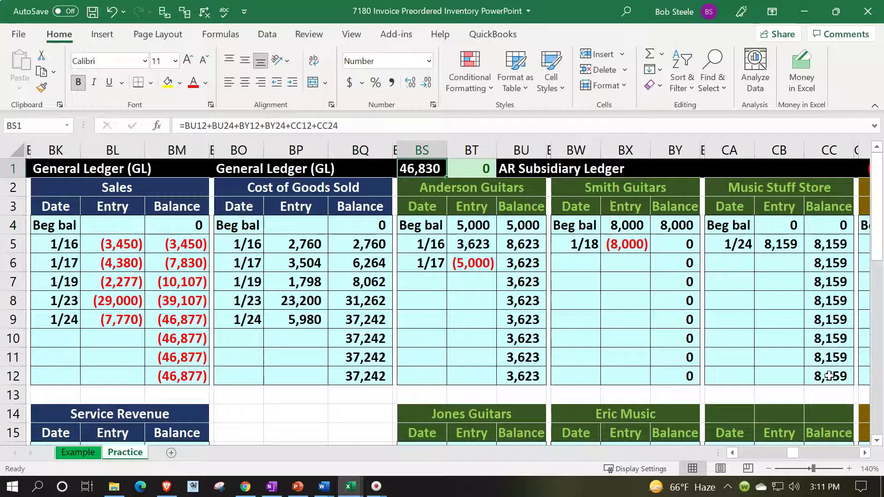
pyautogui.press('Right')
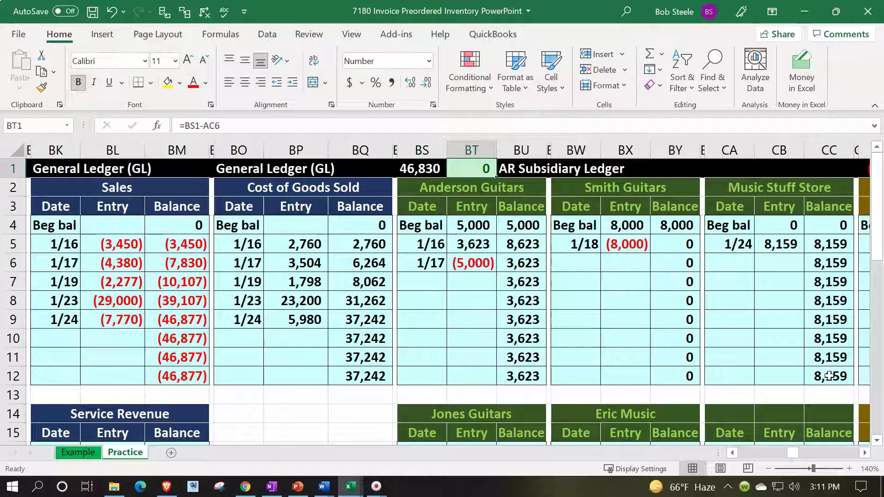
# Return to the trial balance and check the Accounts Receivable ending balance in AC6 against the AR Subsidiary Ledger total
pyautogui.press('Left')
pyautogui.press('Left')
pyautogui.press('Left')
pyautogui.press('Left')
pyautogui.press('Left')
pyautogui.press('Left')
pyautogui.press('Left')
pyautogui.press('Left')
pyautogui.press('Left')
pyautogui.press('Left')
pyautogui.press('Left')
pyautogui.press('Left')
pyautogui.press('Left')
pyautogui.press('Left')
pyautogui.press('Left')
pyautogui.press('Left')
pyautogui.press('Left')
pyautogui.press('Left')
pyautogui.press('Left')
pyautogui.press('Left')
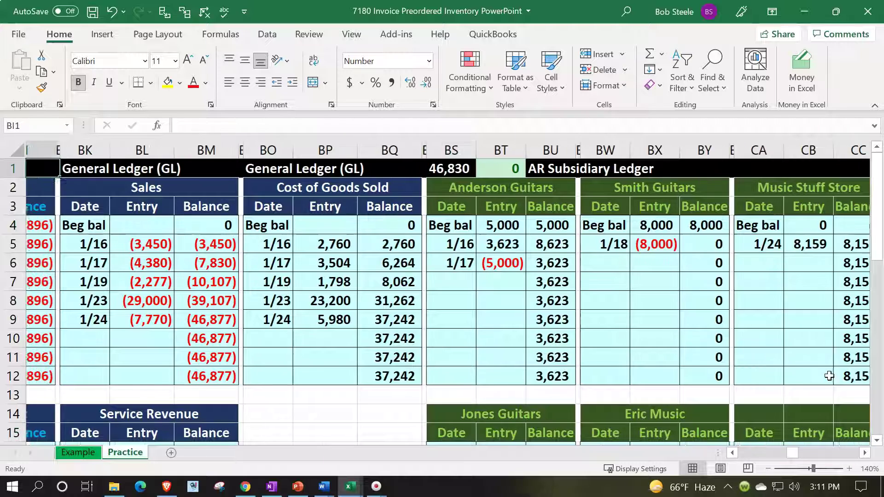
pyautogui.press('Left')
pyautogui.press('Left')
pyautogui.press('Left')
pyautogui.press('Left')
pyautogui.press('Left')
pyautogui.press('Left')
pyautogui.press('Left')
pyautogui.press('Left')
pyautogui.press('Left')
pyautogui.press('Left')
pyautogui.press('Left')
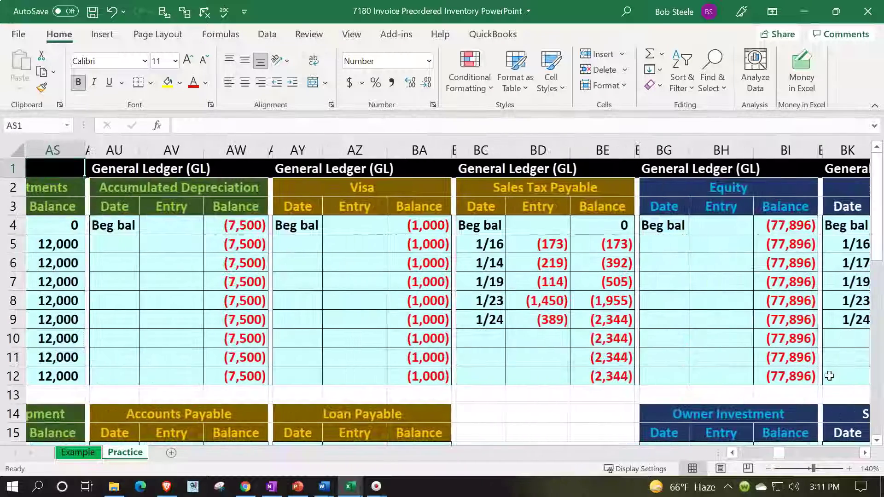
pyautogui.press('Left')
pyautogui.press('Left')
pyautogui.press('Left')
pyautogui.press('Left')
pyautogui.press('Left')
pyautogui.press('Left')
pyautogui.press('Left')
pyautogui.press('Left')
pyautogui.press('Left')
pyautogui.press('Left')
pyautogui.press('Left')
pyautogui.press('Left')
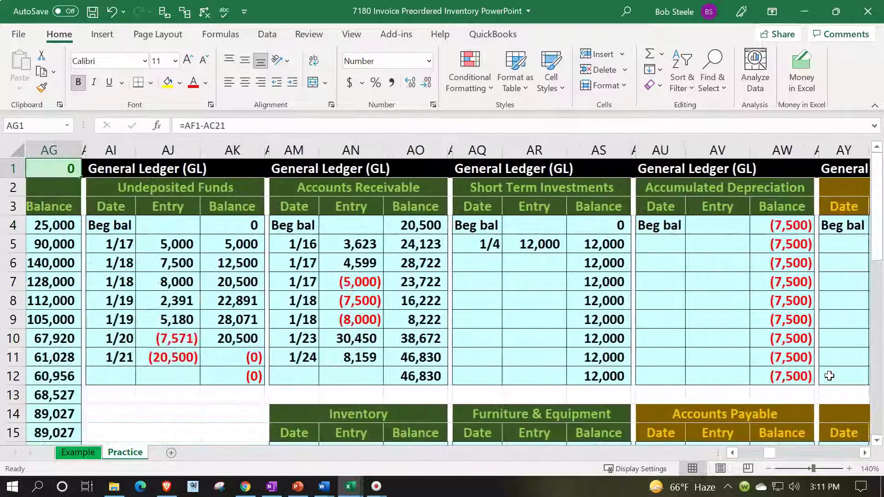
pyautogui.press('Left')
pyautogui.press('Left')
pyautogui.press('Left')
pyautogui.press('Left')
pyautogui.press('Left')
pyautogui.press('Left')
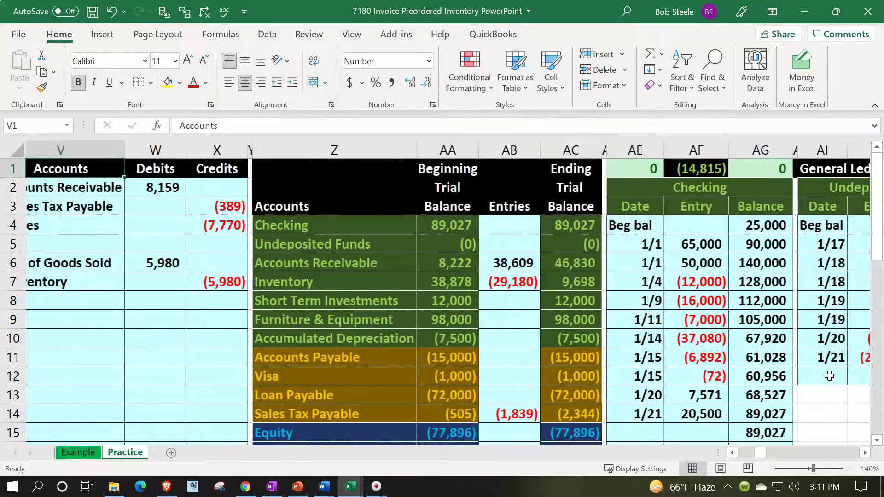
pyautogui.click(655, 262)
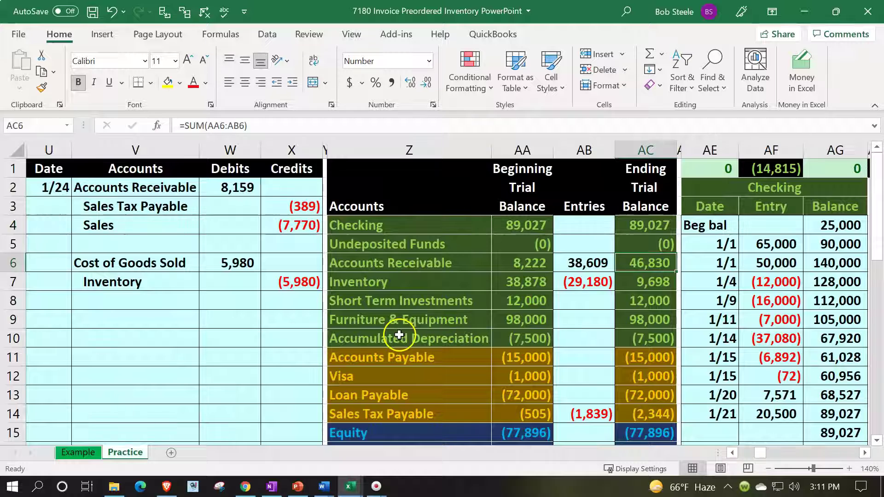
# Review the ending trial balance in column AC from Checking down through Total debits & credits and Net income
pyautogui.press('Up')
pyautogui.press('Up')
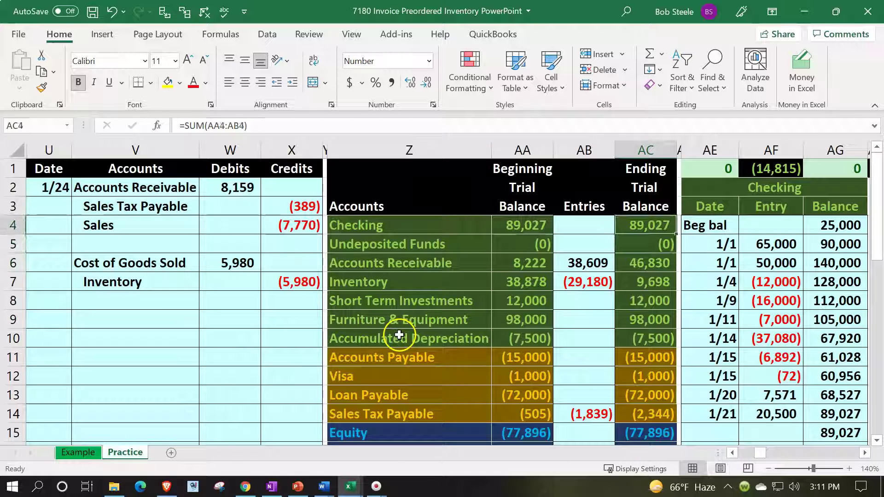
pyautogui.press('Down')
pyautogui.press('Down')
pyautogui.press('Down')
pyautogui.press('Down')
pyautogui.press('Down')
pyautogui.press('Down')
pyautogui.press('Down')
pyautogui.press('Down')
pyautogui.press('Down')
pyautogui.press('Down')
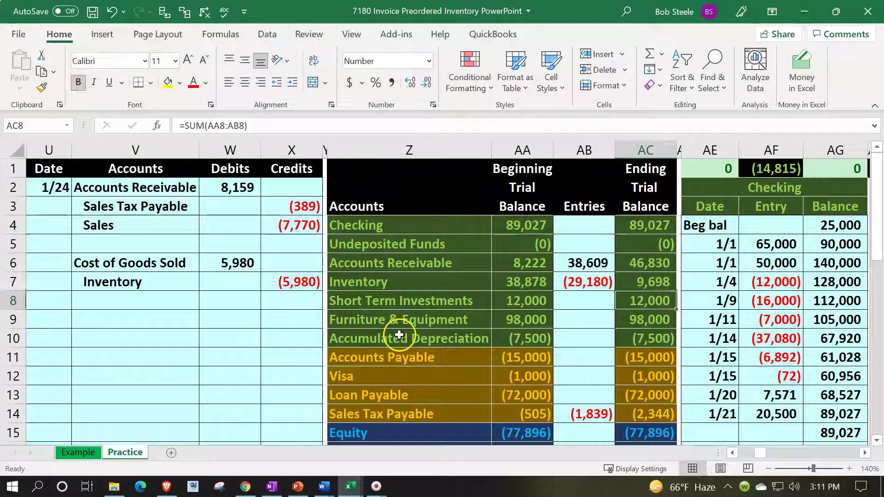
pyautogui.press('Down')
pyautogui.press('Down')
pyautogui.press('Down')
pyautogui.press('Down')
pyautogui.press('Down')
pyautogui.press('Down')
pyautogui.press('Down')
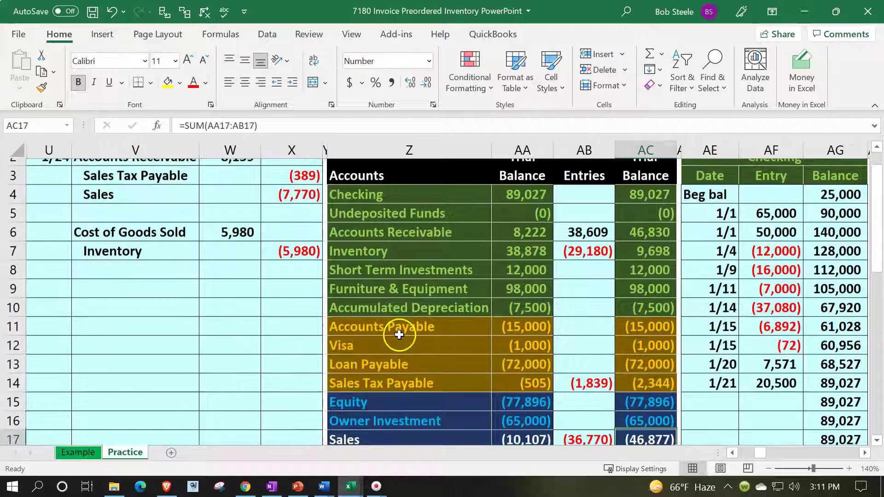
pyautogui.press('Down')
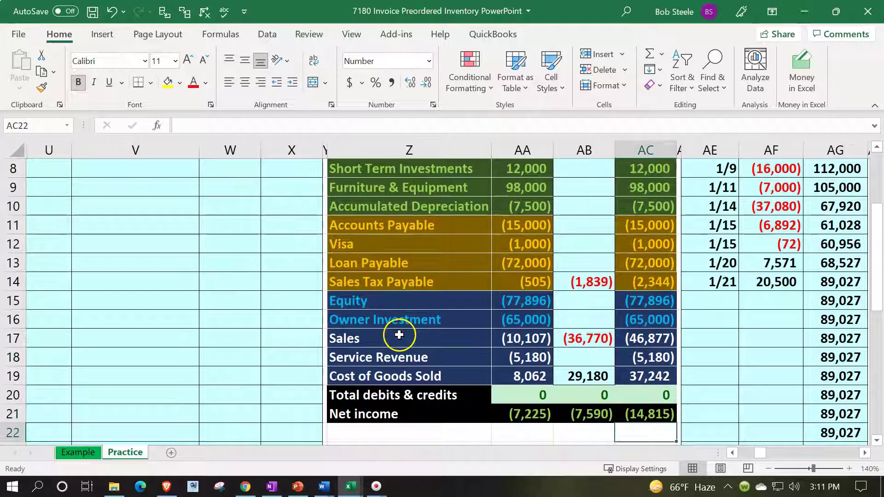